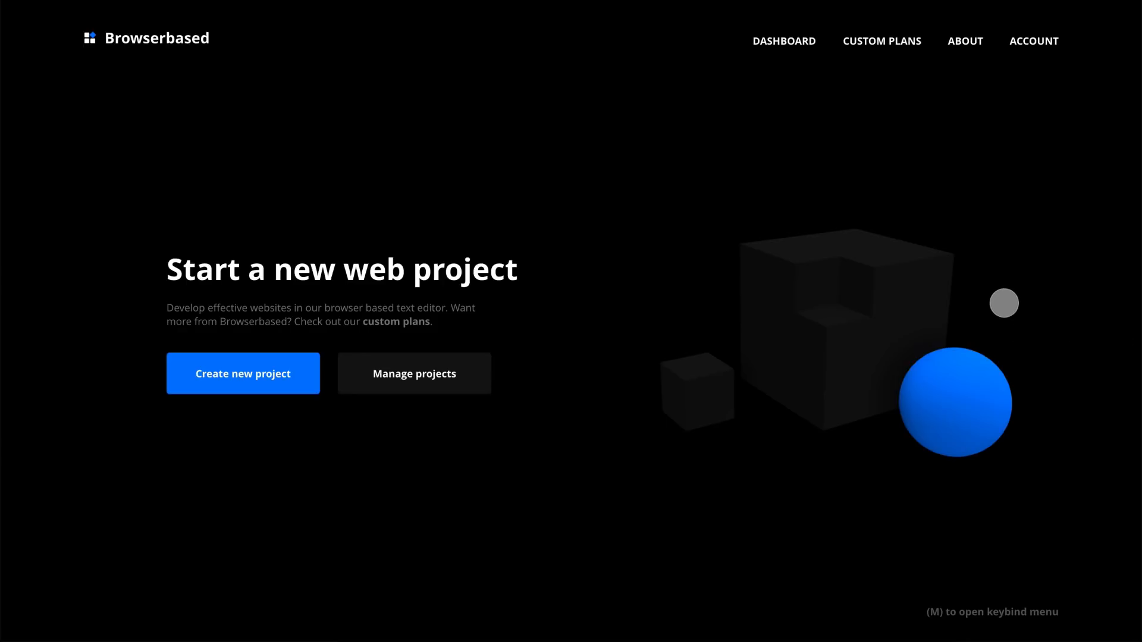
Step: Change the Split active editor keybind to ⌘ + A in the prototype's keybind menu and close the menu
key(m)
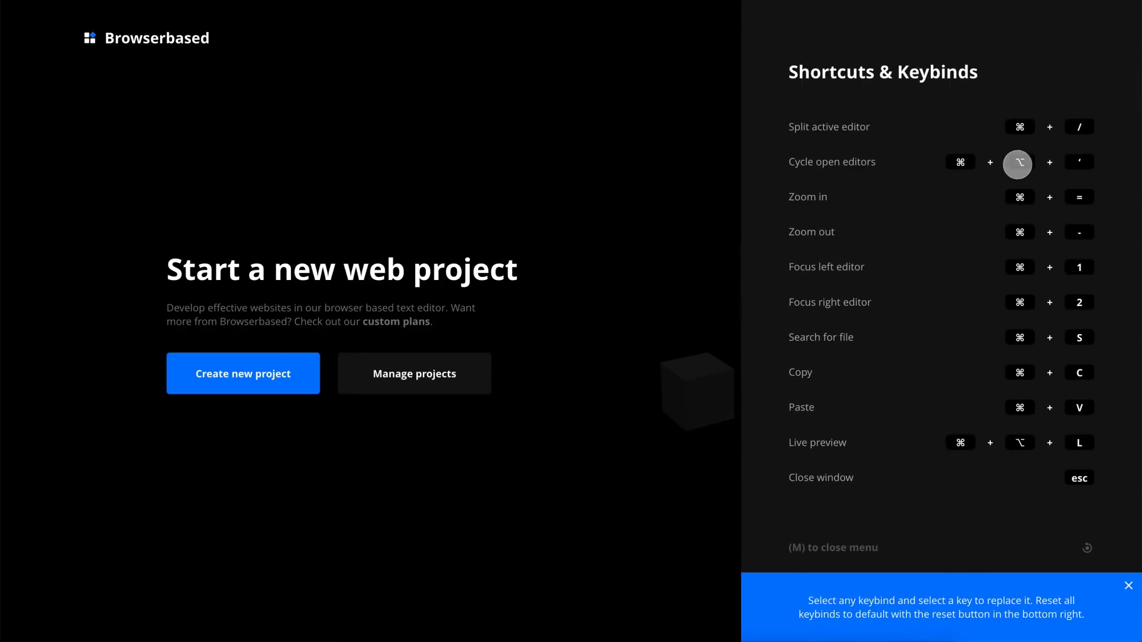
click(1019, 127)
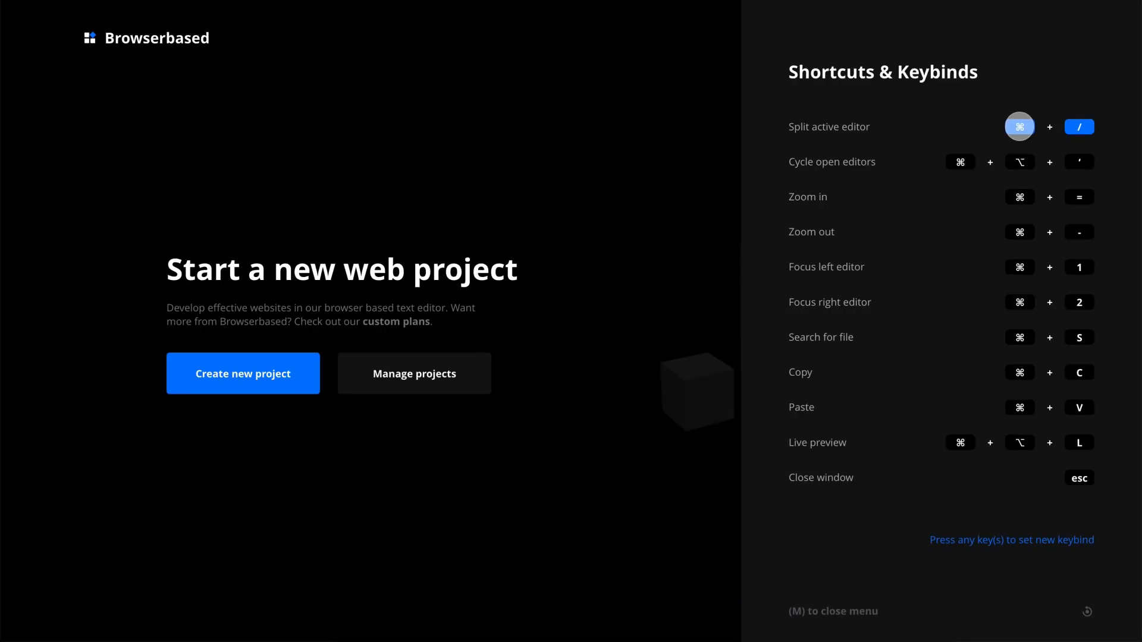
key(super+a)
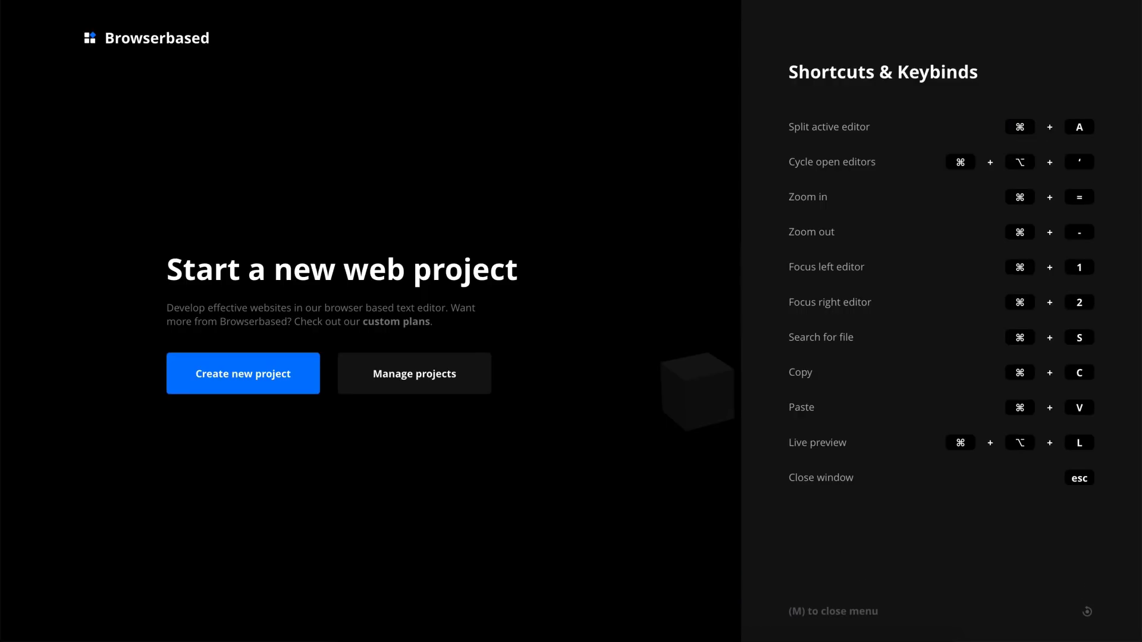
key(m)
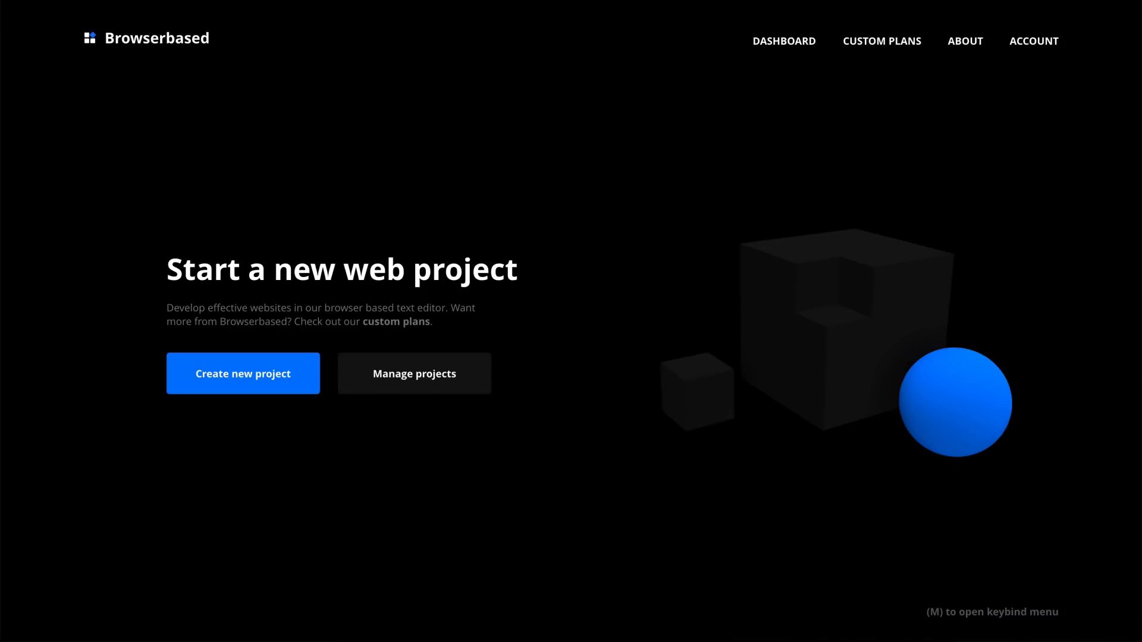
key(m)
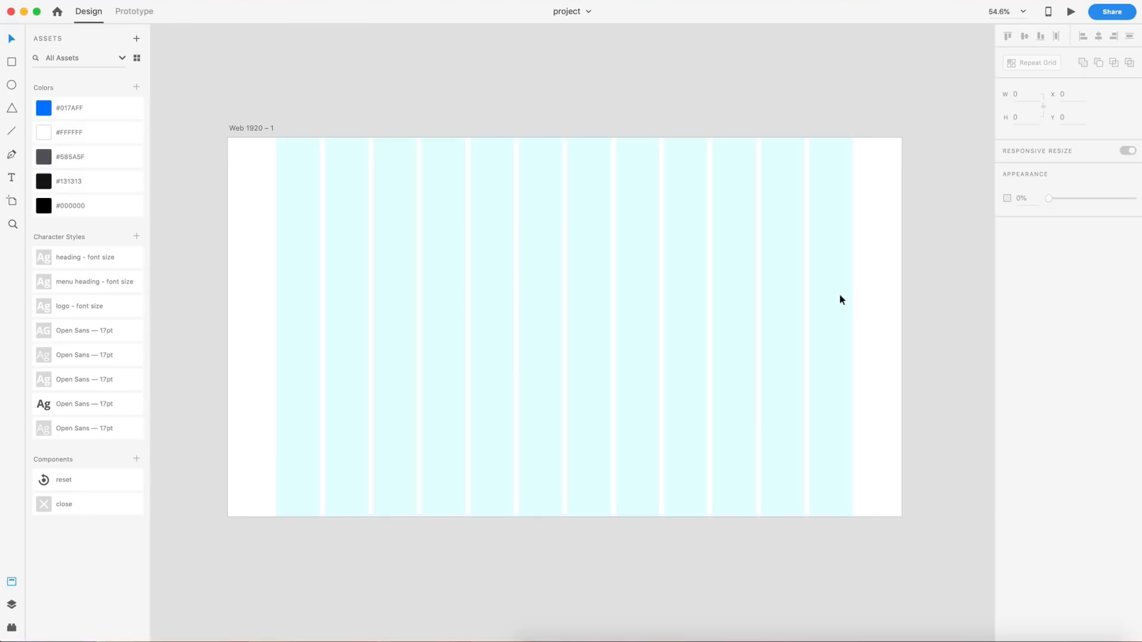
Step: Examine the layout grid settings and the column colour of the Web 1920 – 1 artboard in Adobe XD
click(251, 129)
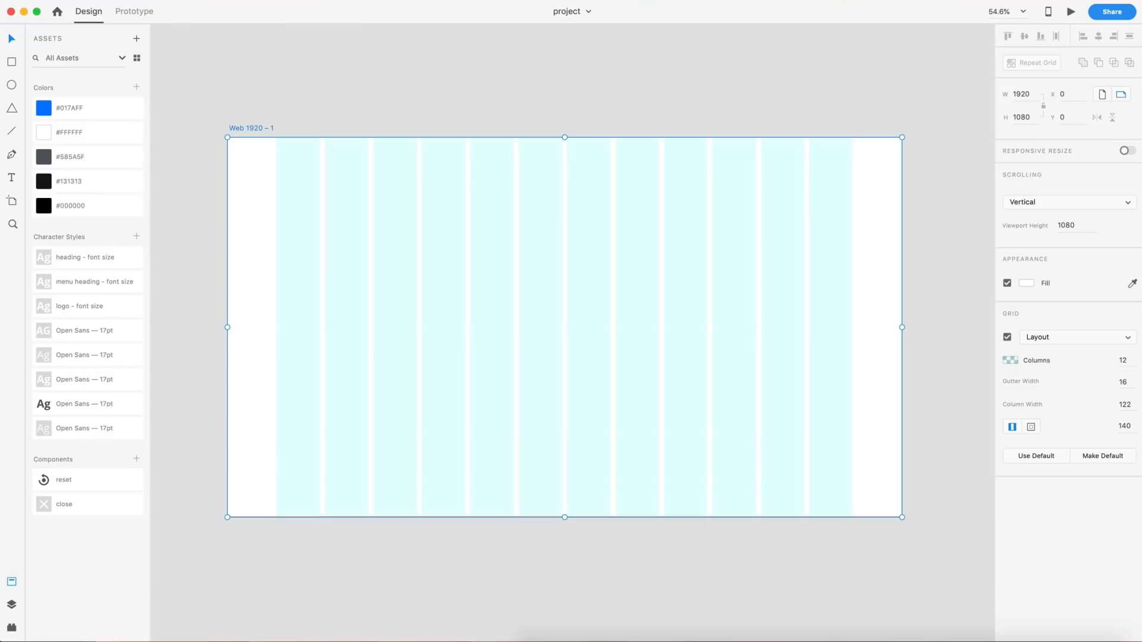
click(1010, 361)
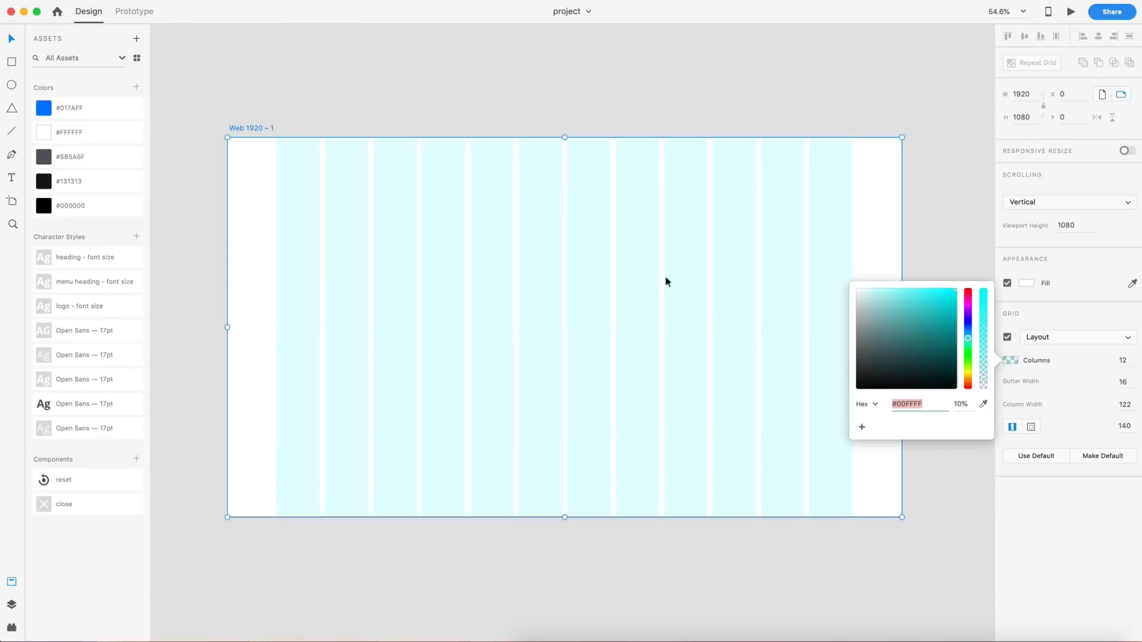
click(963, 207)
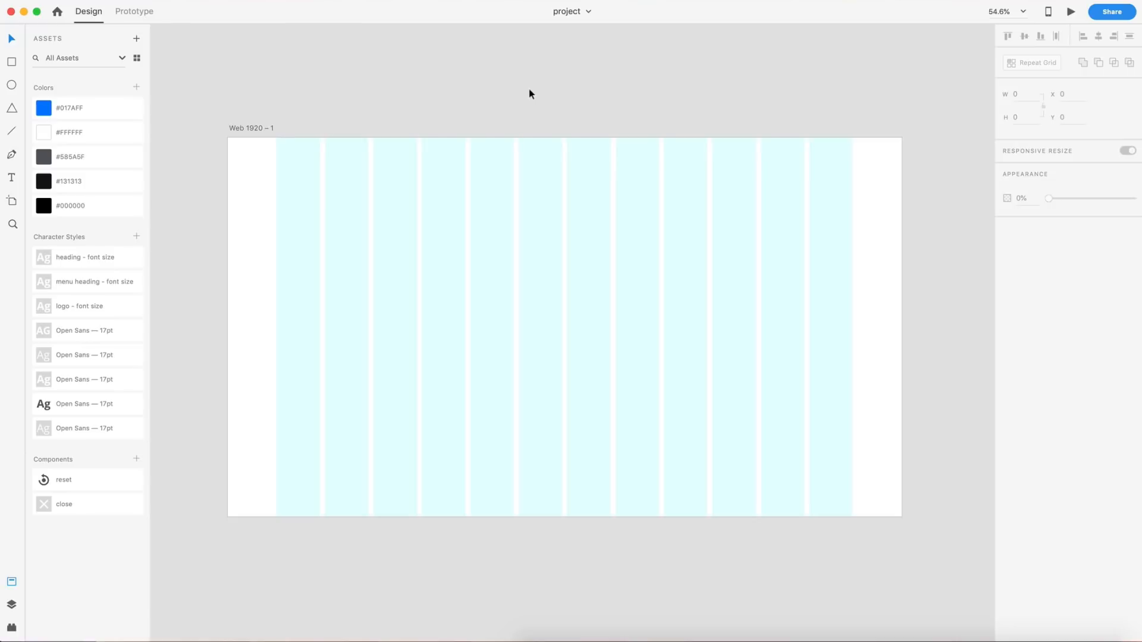
Step: Rename the Web 1920 – 1 artboard as Home
scroll(533, 91, up, 1)
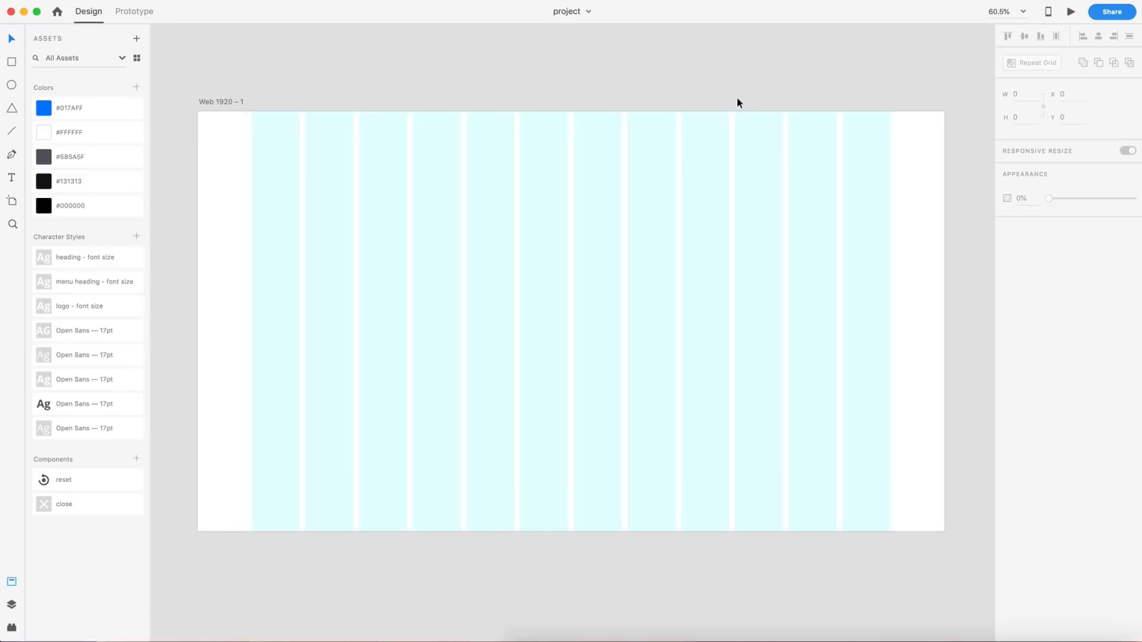
click(203, 101)
double_click(218, 101)
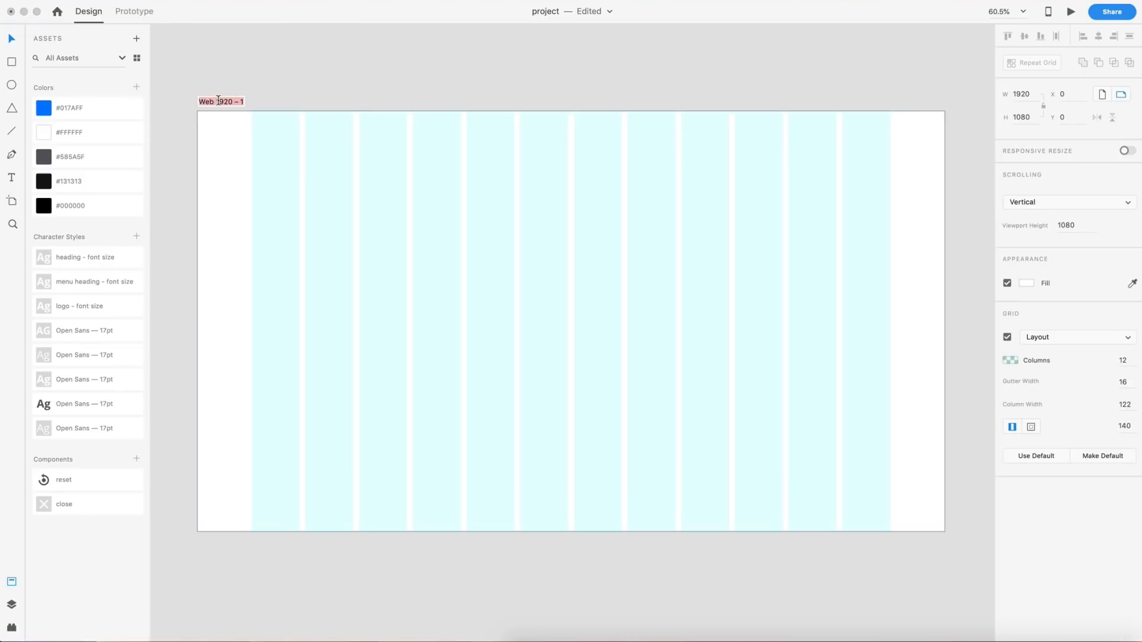
text(Home)
key(Return)
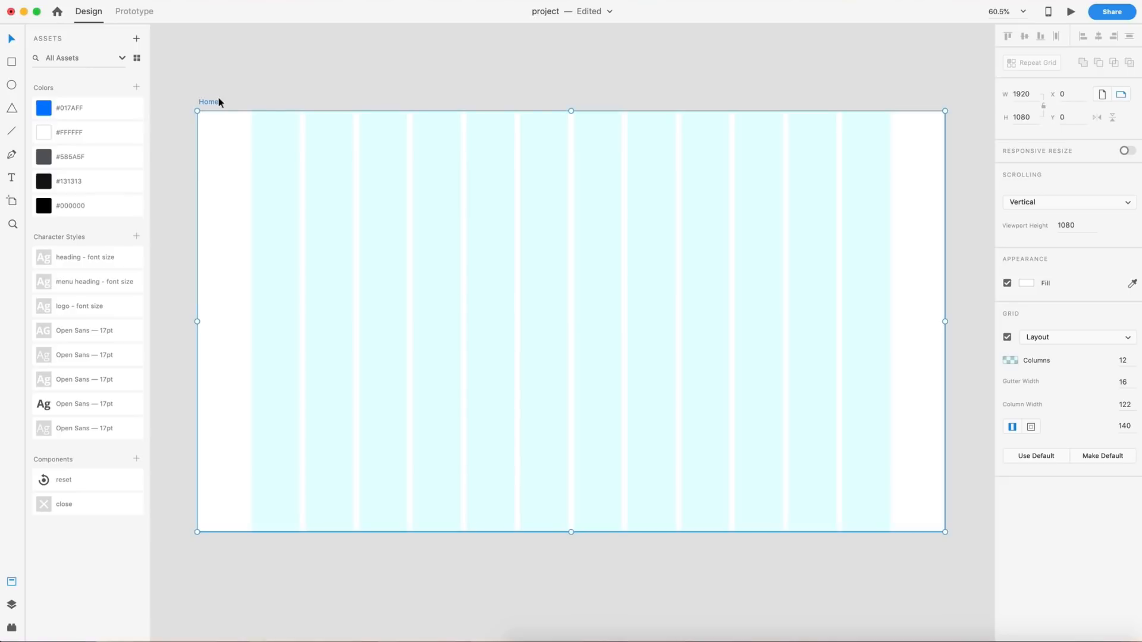
Step: Add horizontal guides at y 80 and near the artboard's bottom, and vertical guides at x 140, the second column's left edge and x 1780
drag(260, 109, 287, 515)
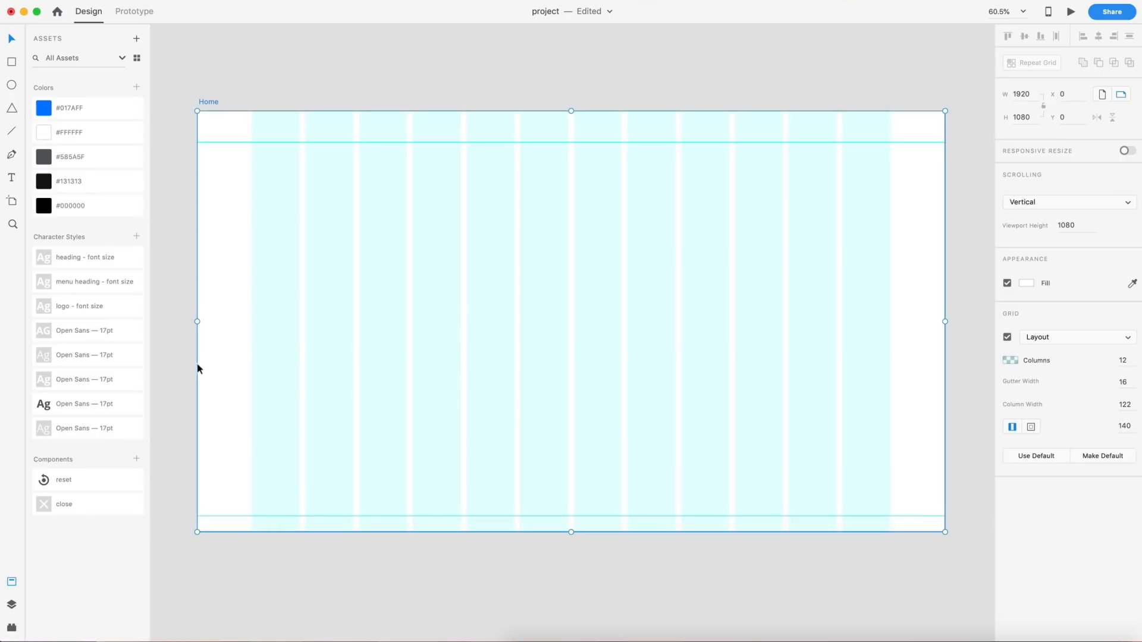
drag(197, 368, 251, 348)
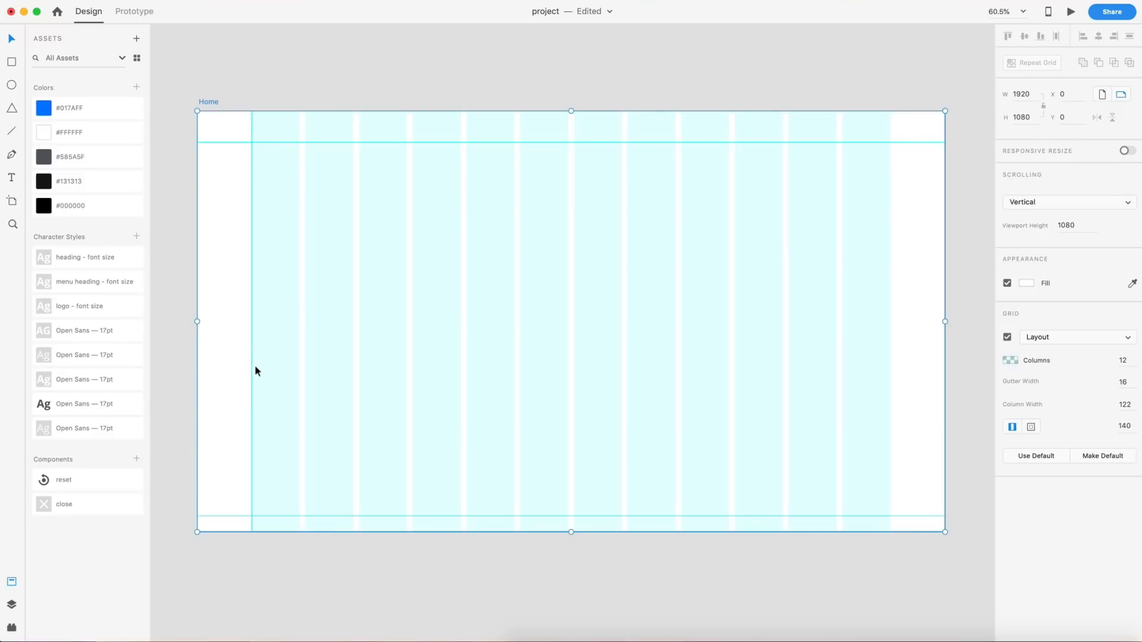
drag(196, 285, 306, 291)
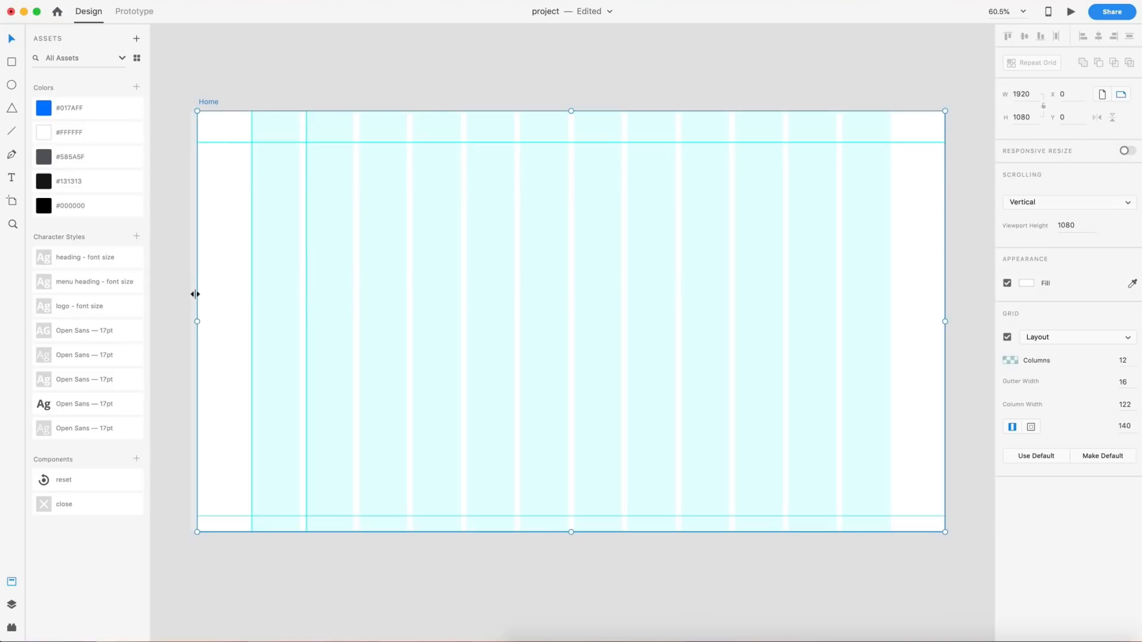
drag(195, 295, 888, 292)
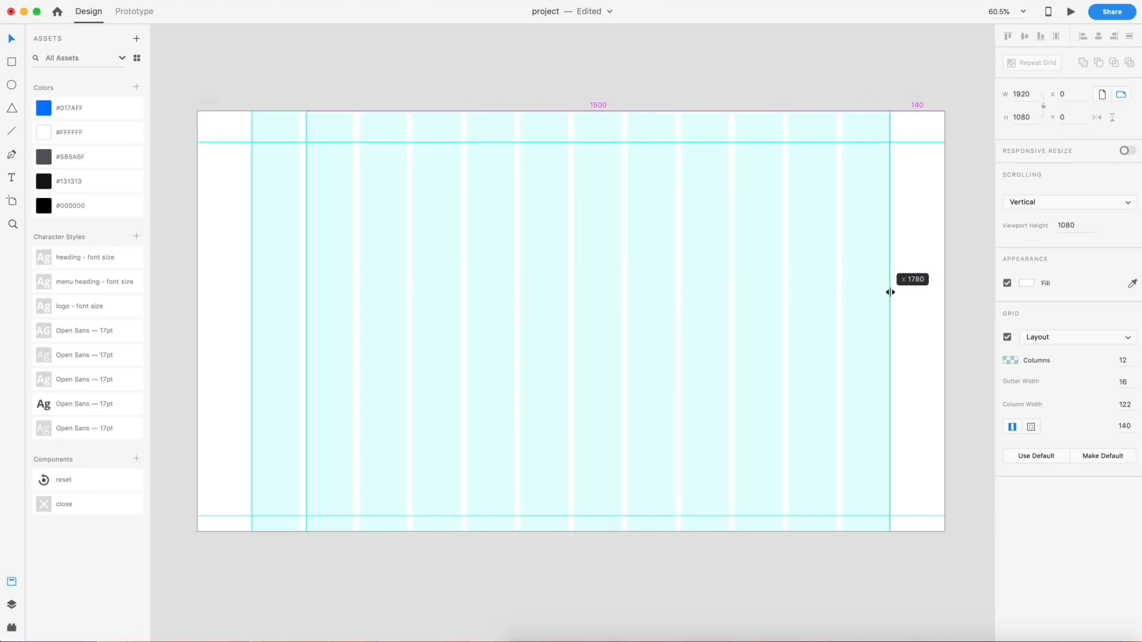
drag(890, 292, 889, 292)
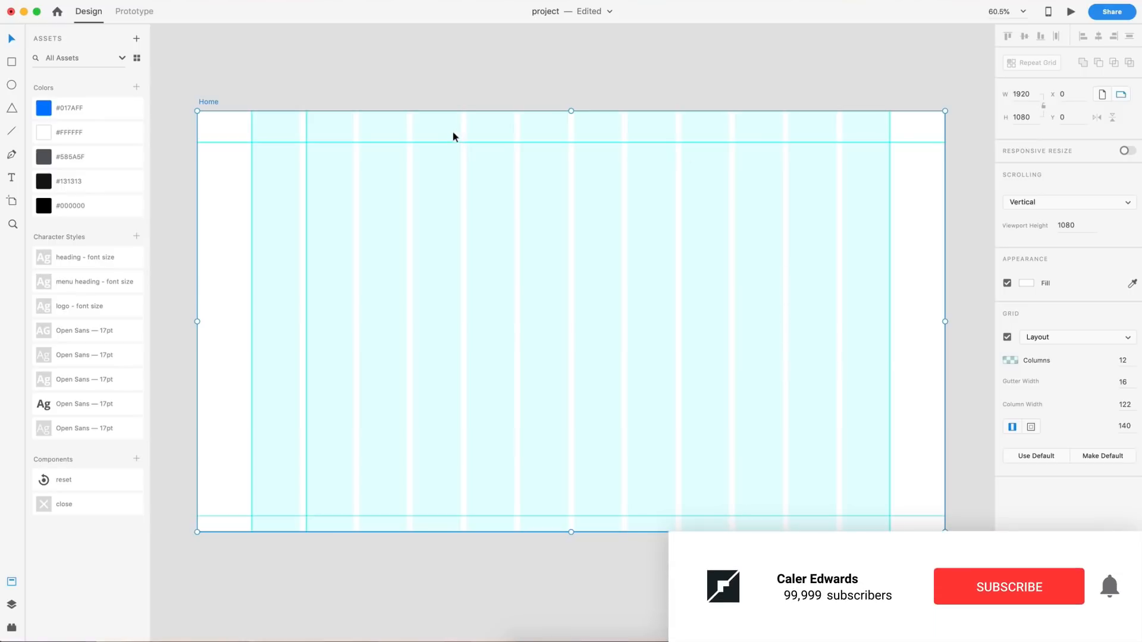
Step: Hide the Home artboard's column layout grid and fill the artboard with #000000
click(1006, 338)
click(965, 383)
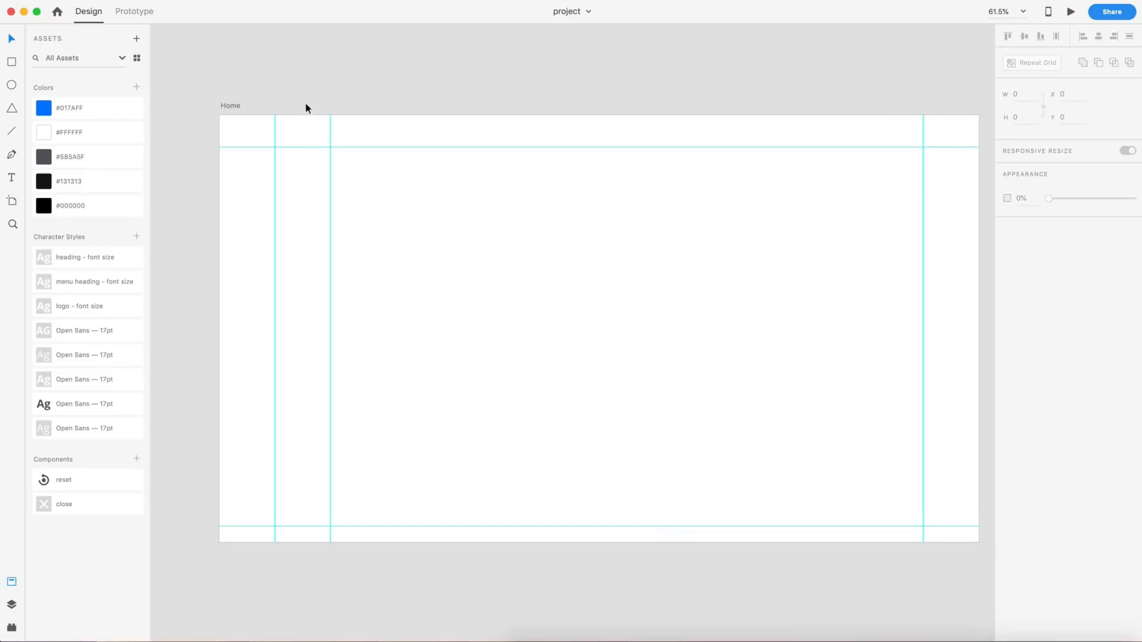
click(235, 107)
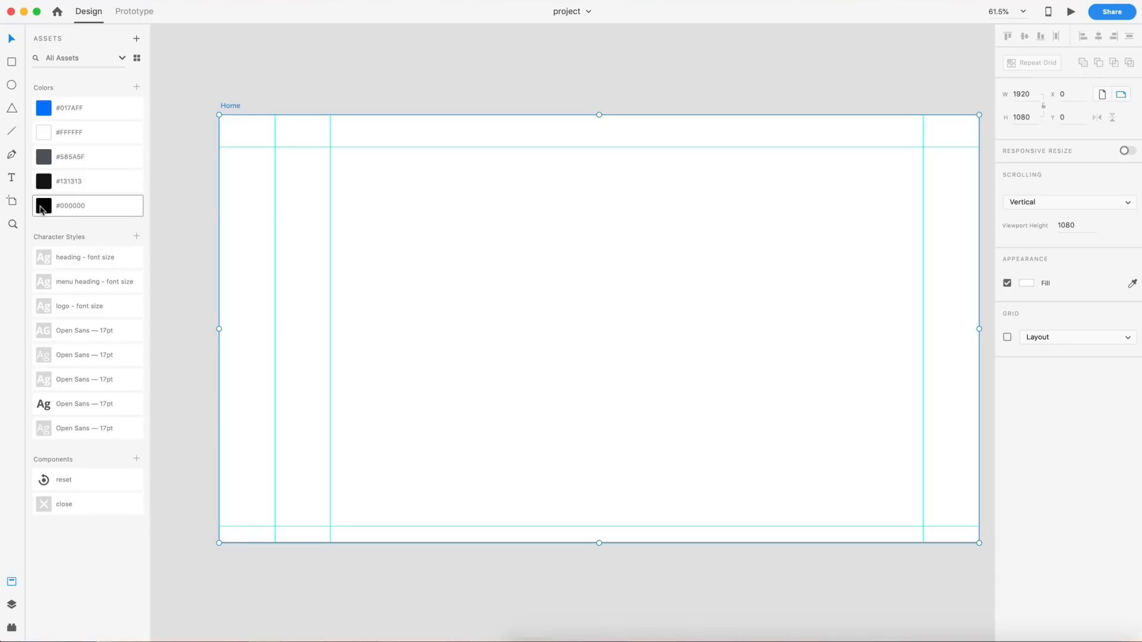
click(72, 205)
Step: Draw an 8 × 8 square starting at the intersection of the upper guide and the x 140 guide
scroll(242, 158, up, 10)
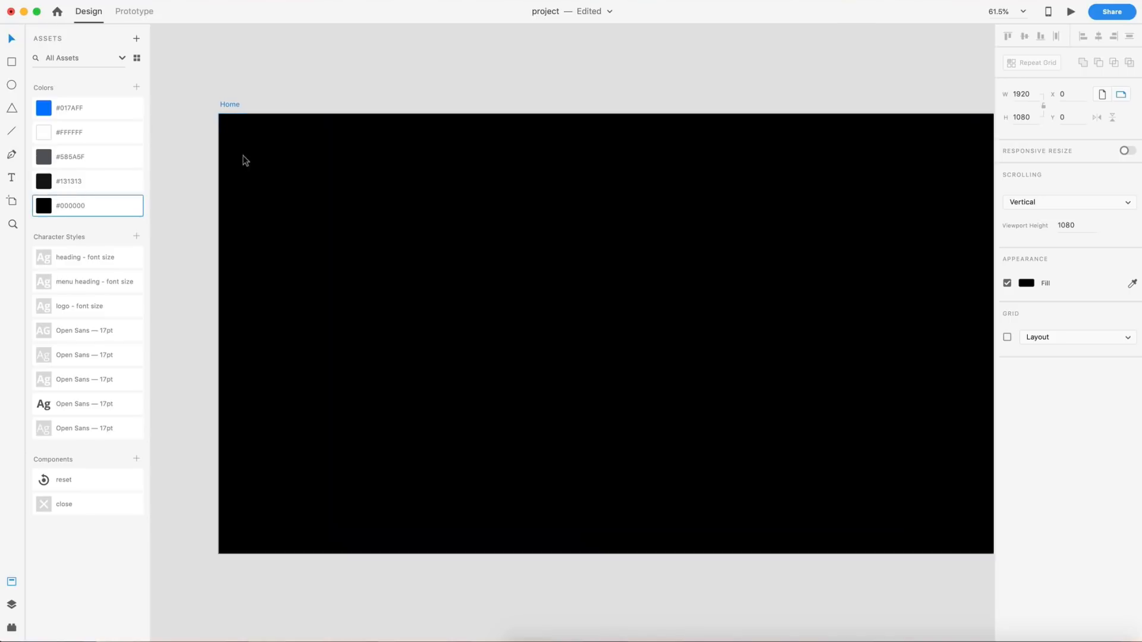
scroll(597, 224, up, 5)
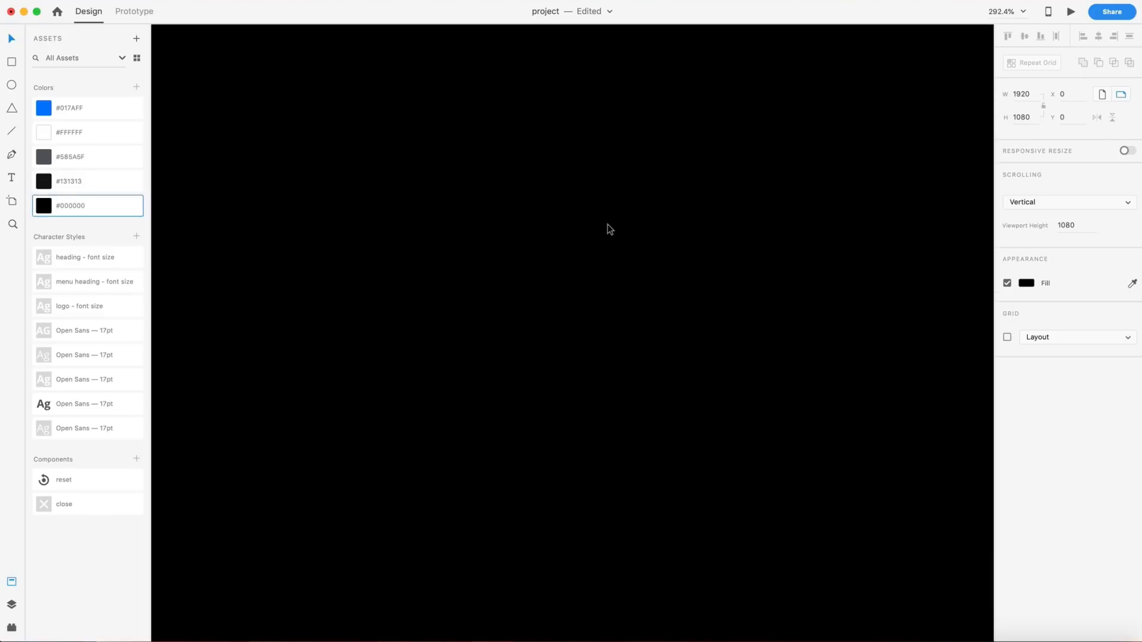
key(r)
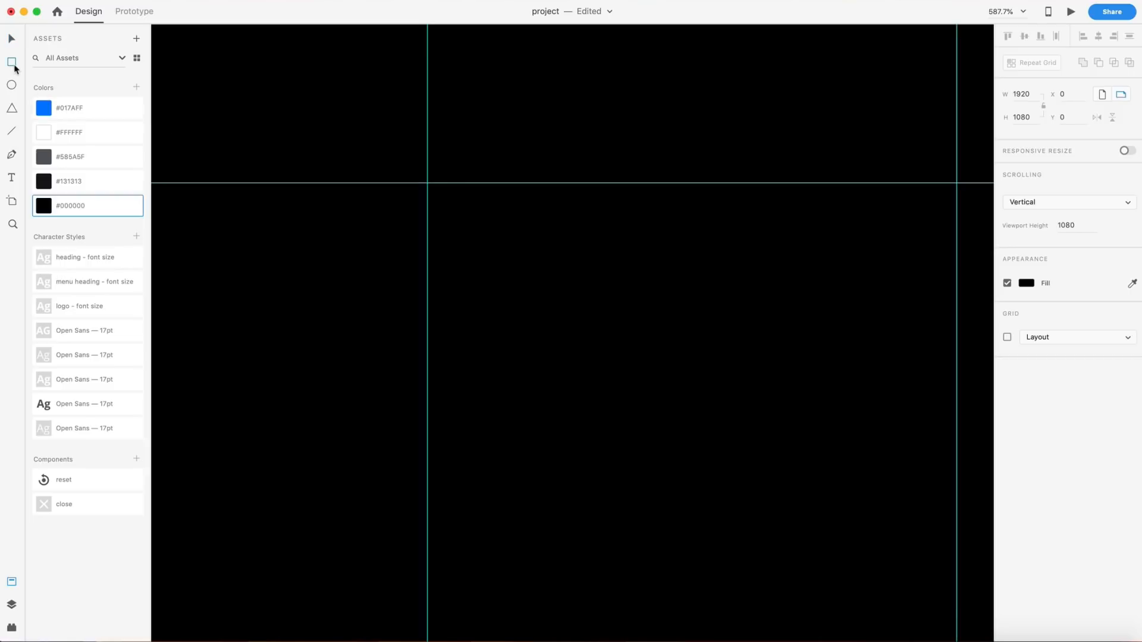
drag(427, 183, 459, 213)
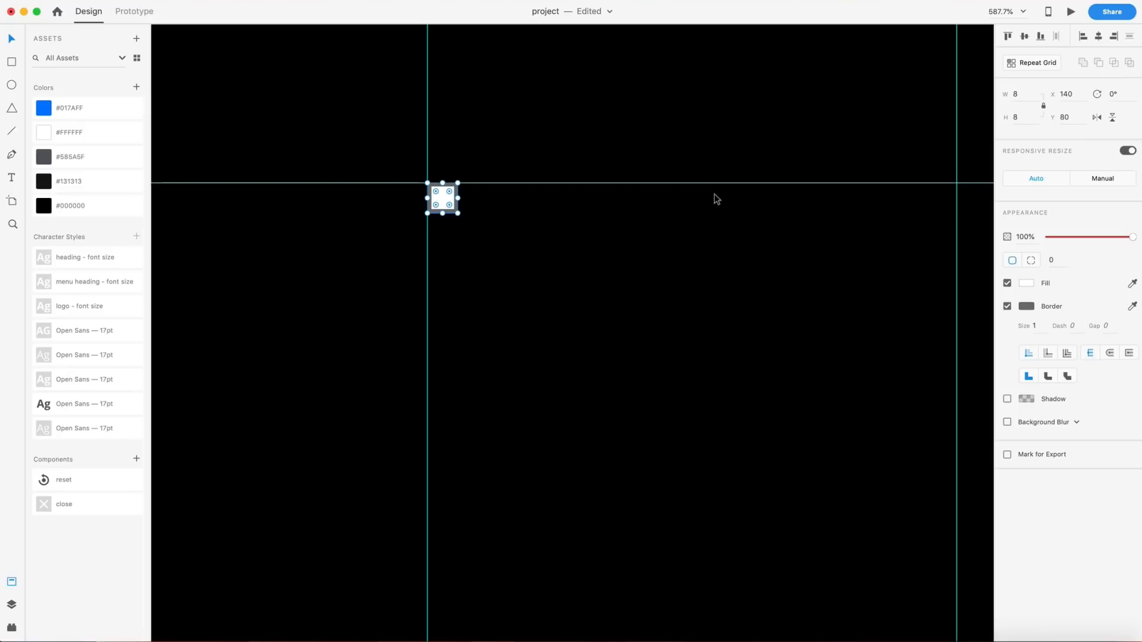
Step: Duplicate the square into a 2 × 2 grid with 2 px gaps and rotate the upper-right square to -45°
scroll(447, 223, up, 5)
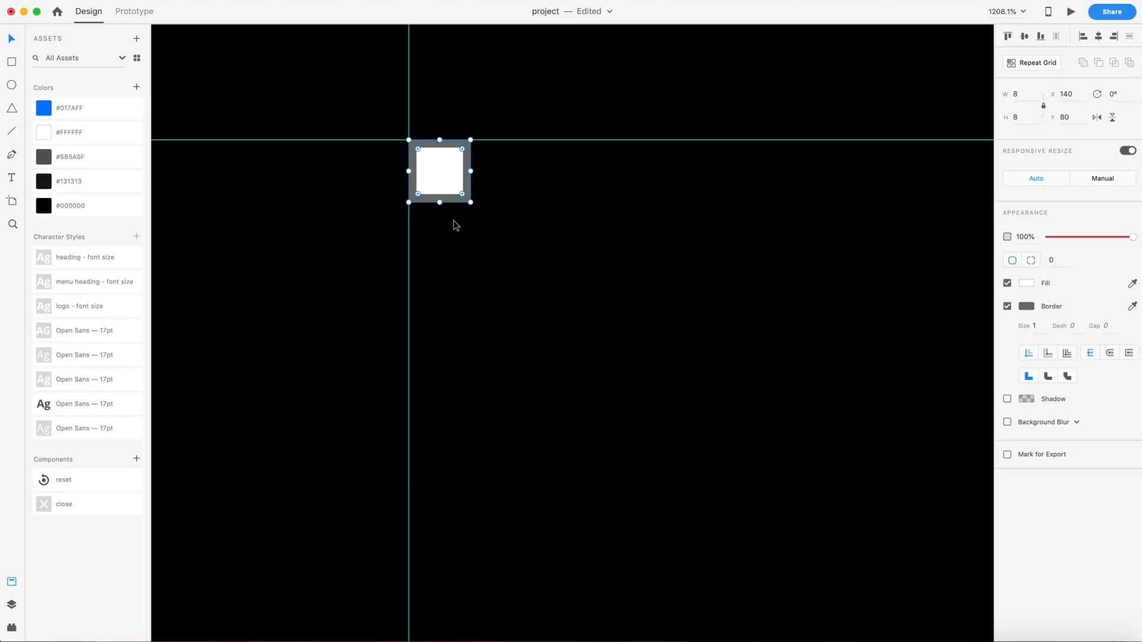
drag(426, 173, 501, 173)
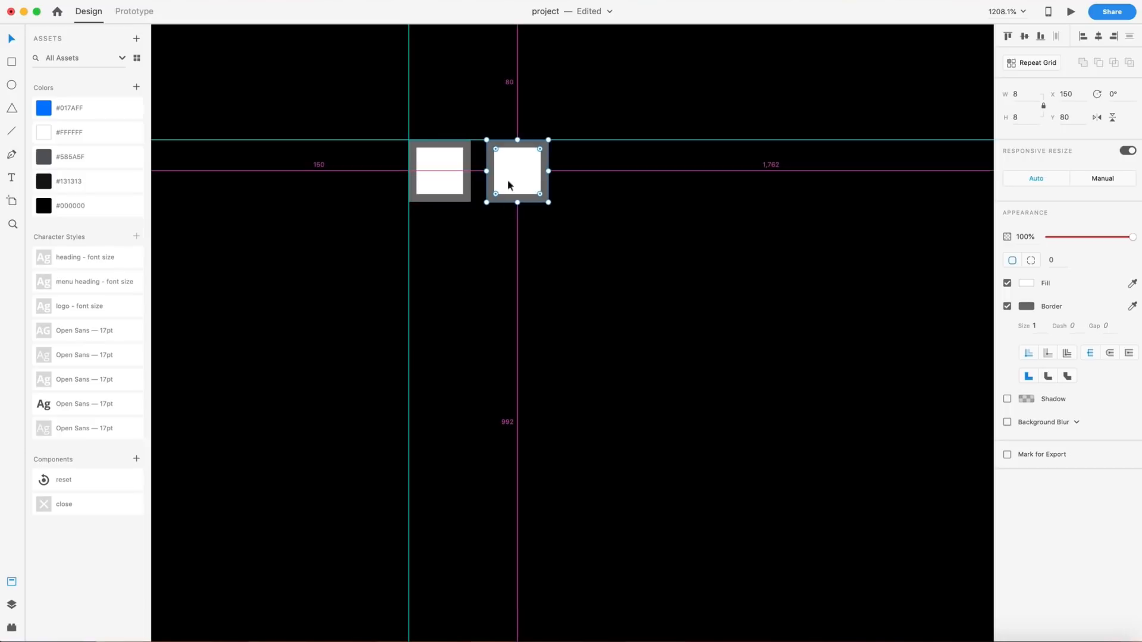
shift+click(453, 176)
drag(505, 168, 507, 237)
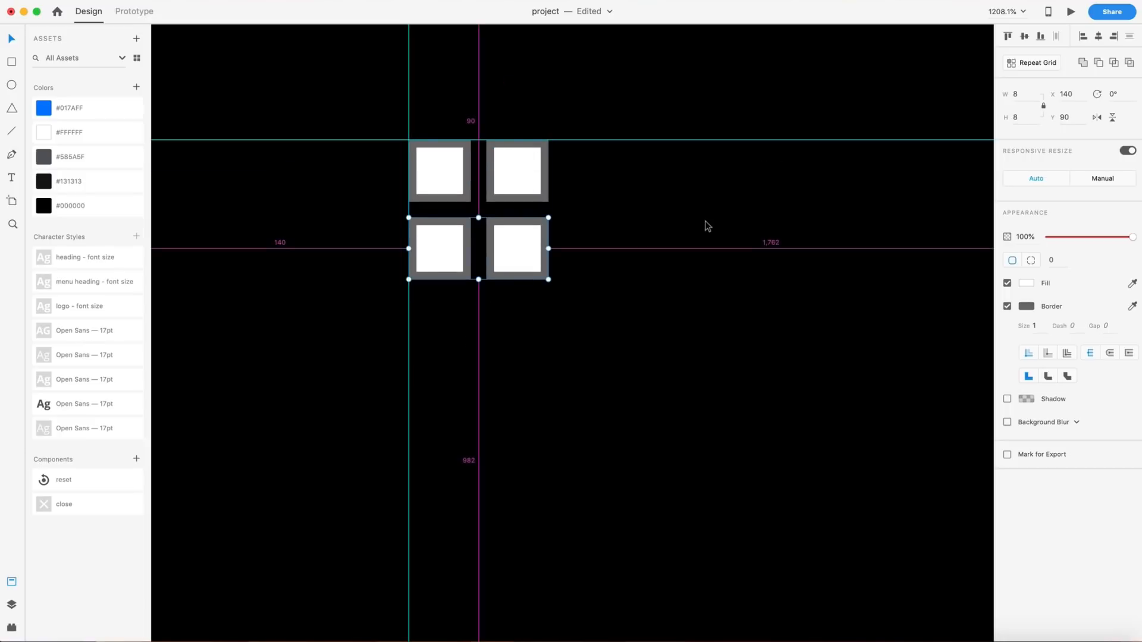
click(511, 171)
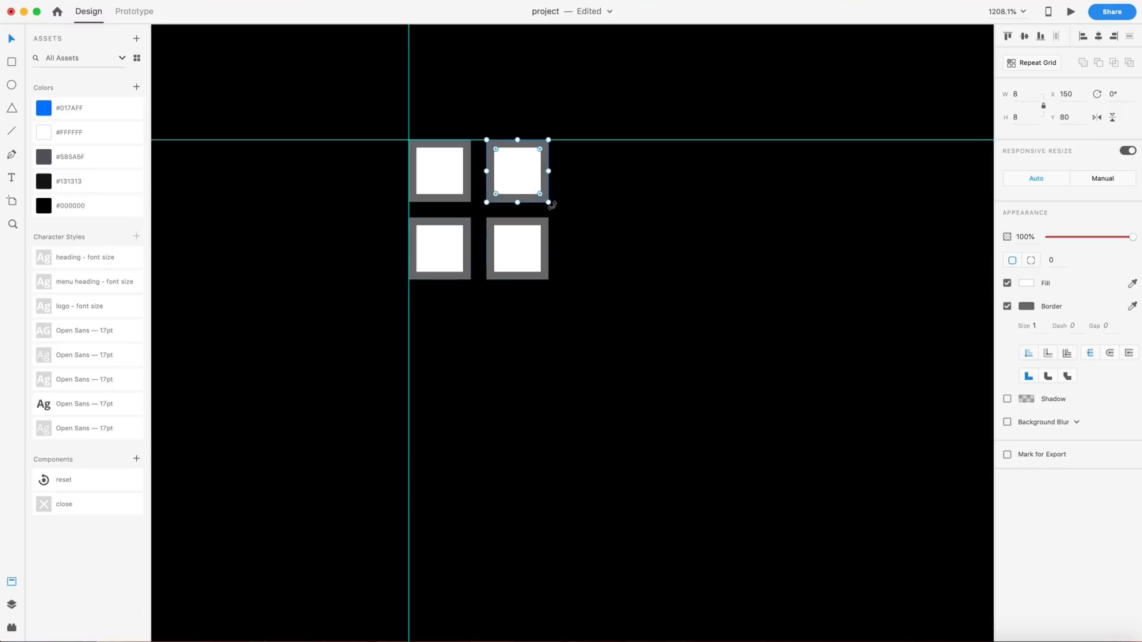
drag(553, 204, 566, 171)
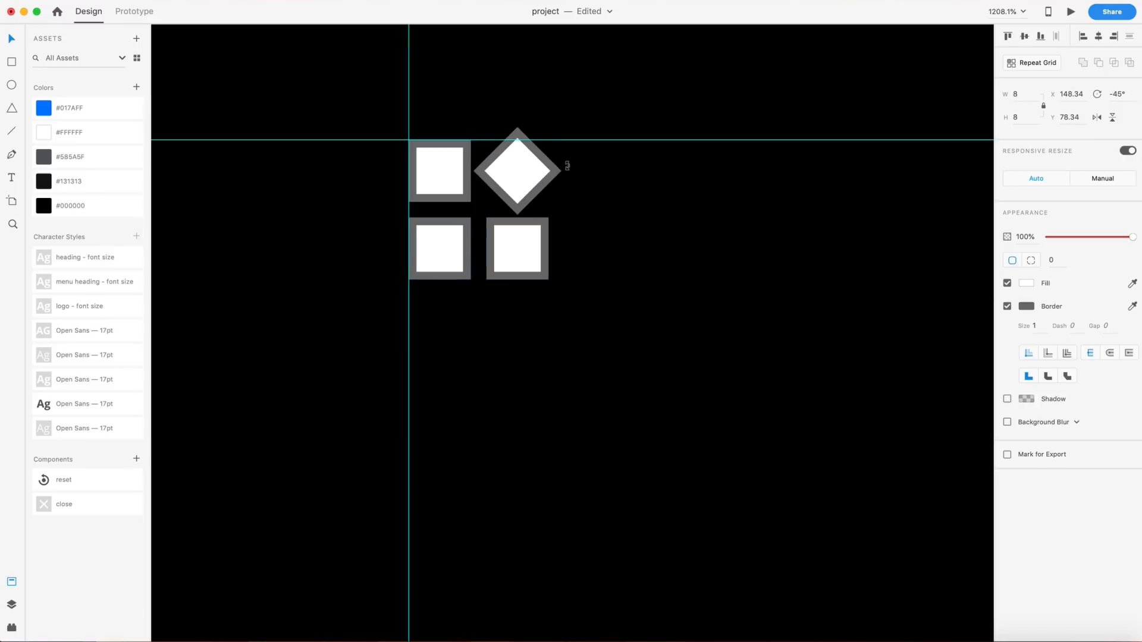
Step: Remove the borders from all four logo squares and set their corner radius to 1
shift+click(528, 263)
shift+click(459, 265)
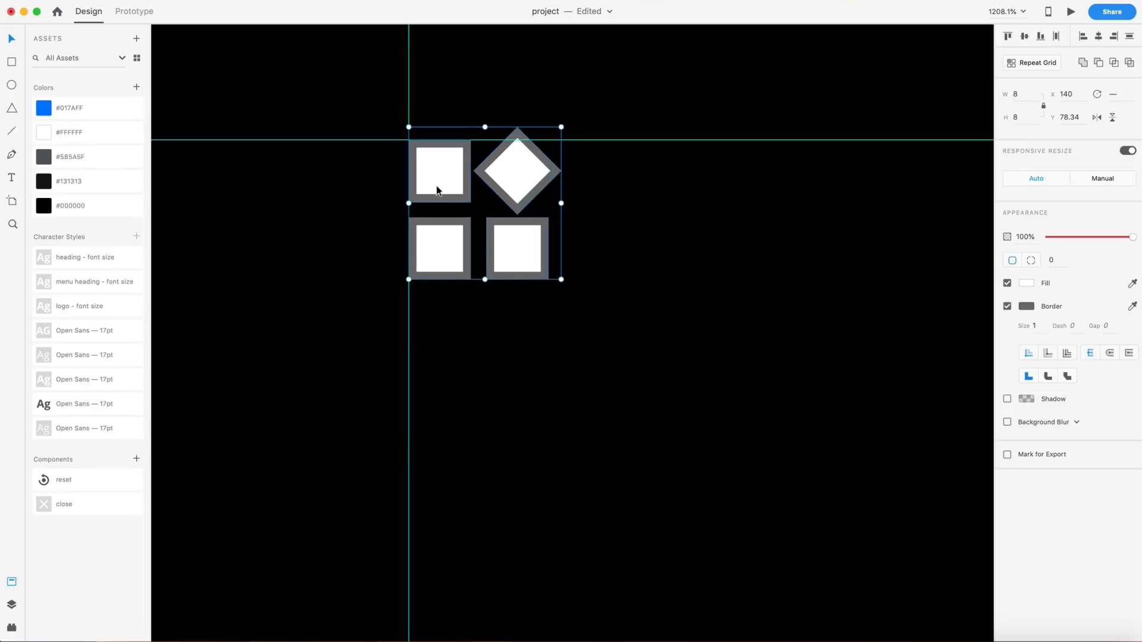
click(1007, 306)
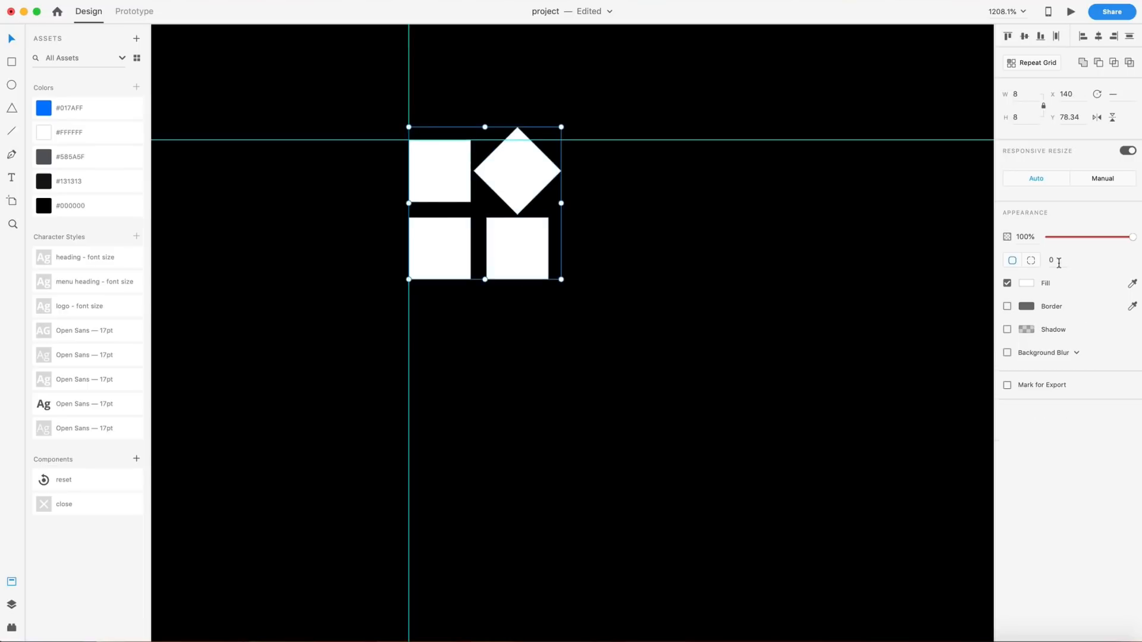
click(1053, 260)
key(Return)
click(612, 230)
Step: Fill the rotated upper-right square with the saved blue #017AFF
click(531, 172)
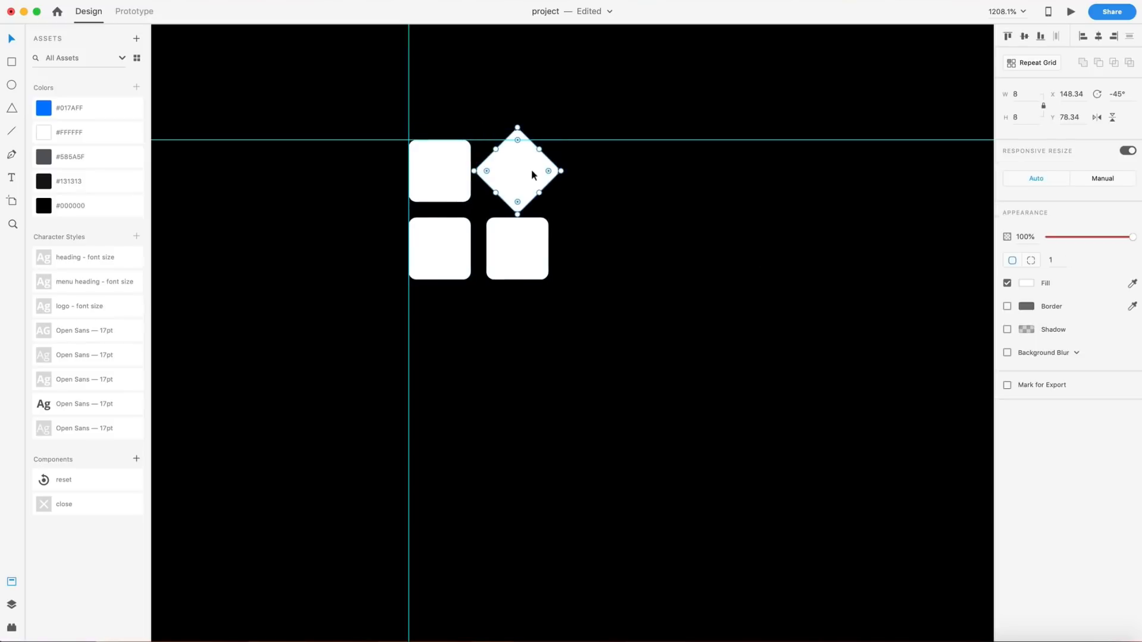
click(44, 109)
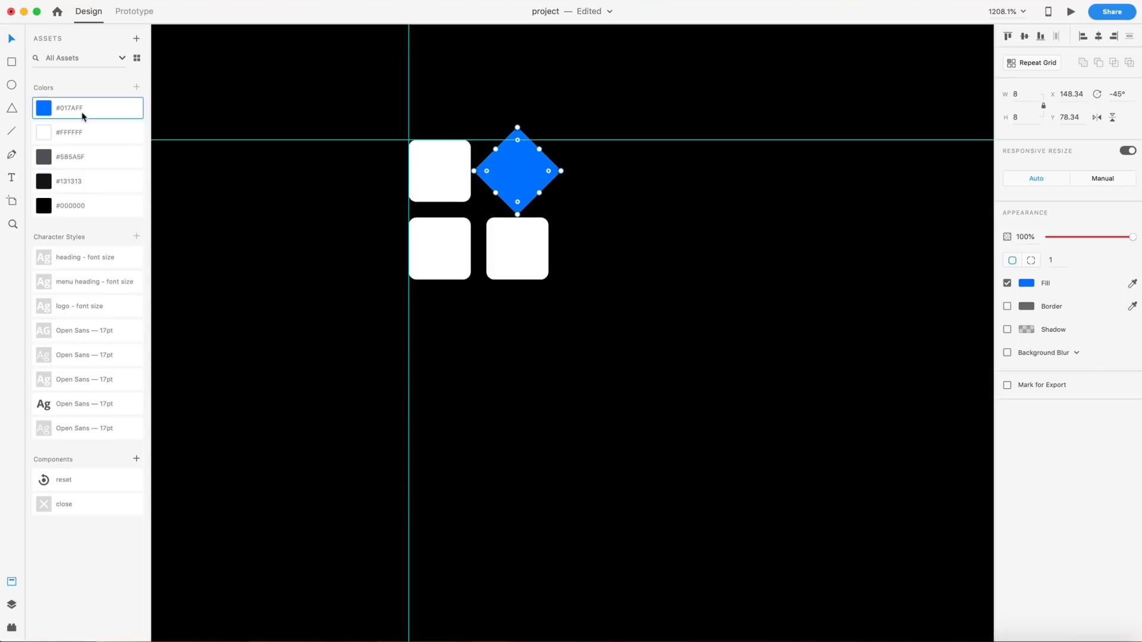
click(707, 198)
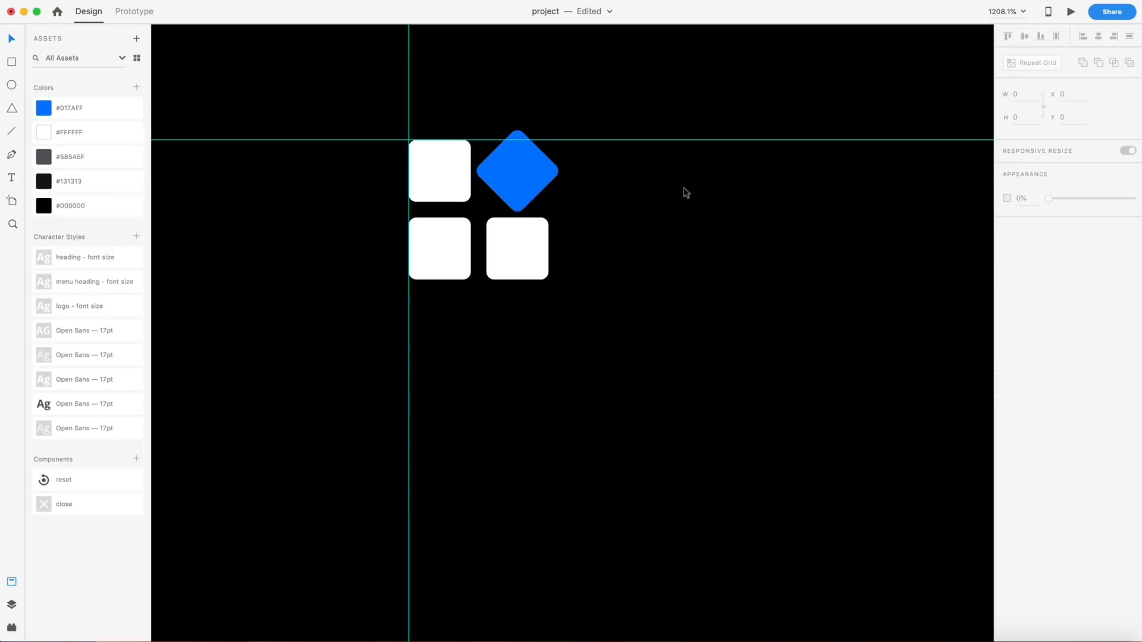
Step: Draw a square over the logo shapes from the same guide intersection and set its size to 24 × 24
click(12, 60)
drag(408, 139, 636, 323)
key(v)
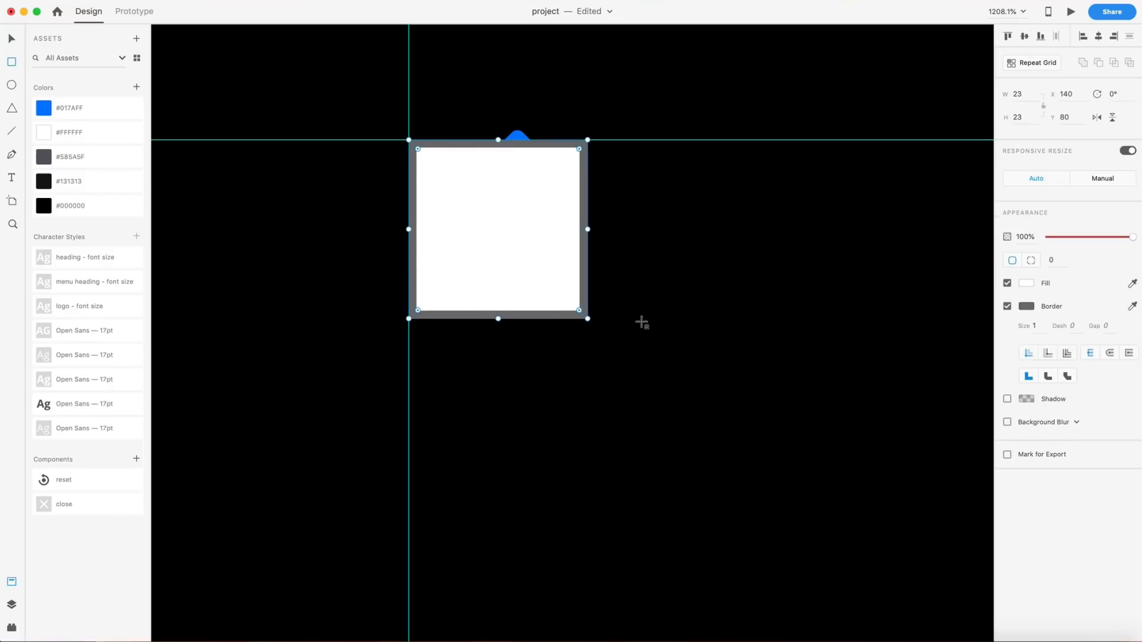
click(1030, 95)
text(24)
key(Return)
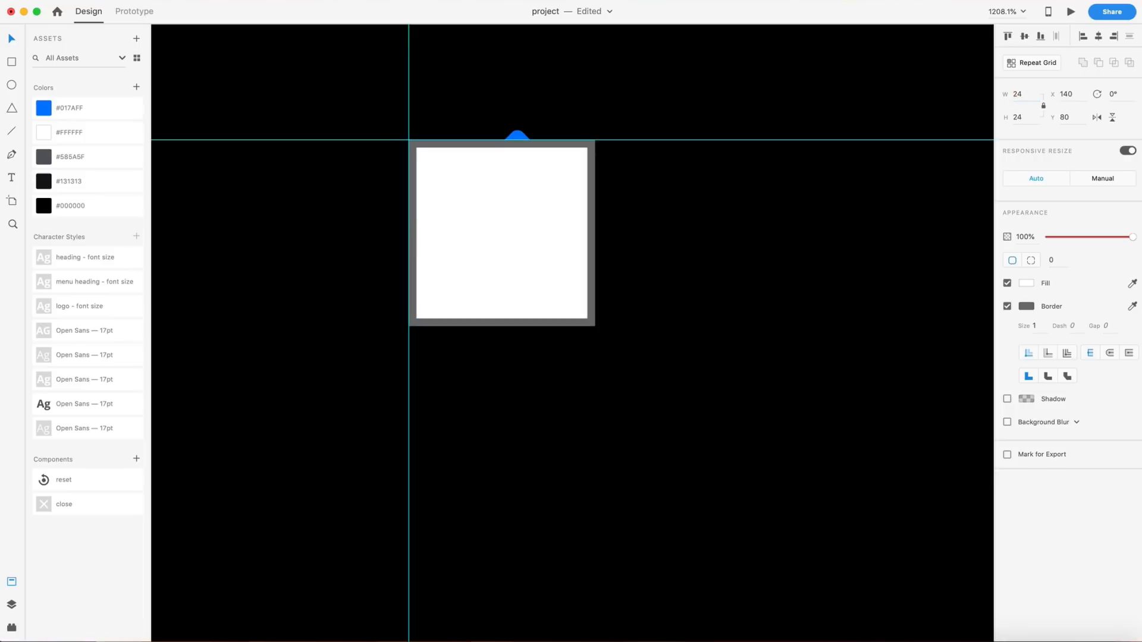
Step: Move the 24 × 24 square clear of the logo to the right and group the four logo shapes
drag(525, 210, 748, 204)
click(535, 192)
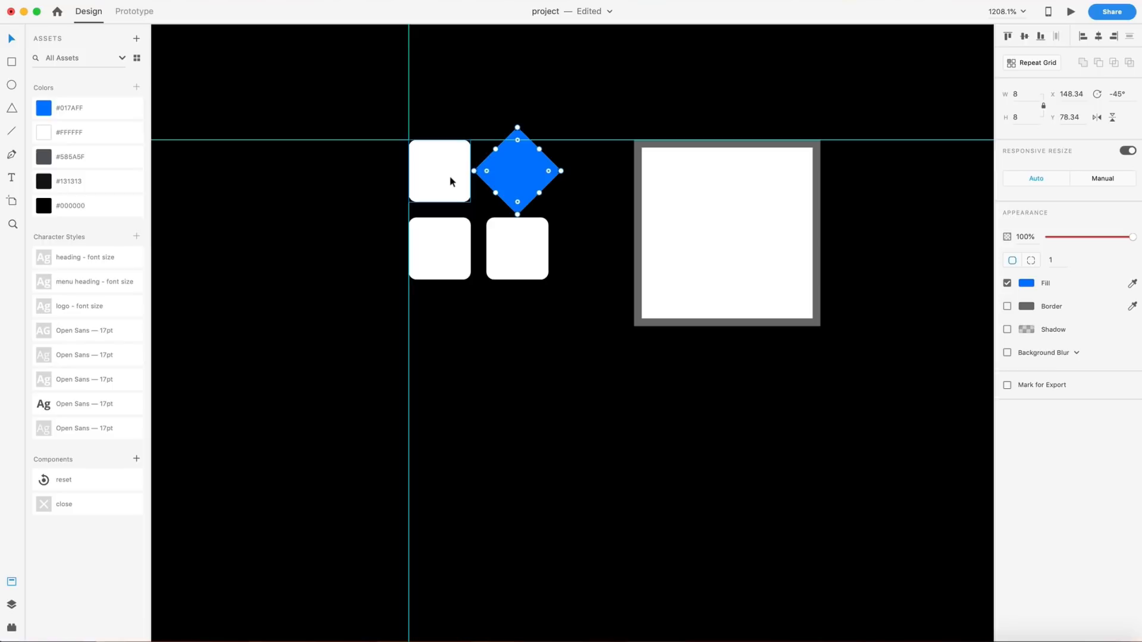
shift+click(446, 195)
shift+click(443, 250)
shift+click(507, 241)
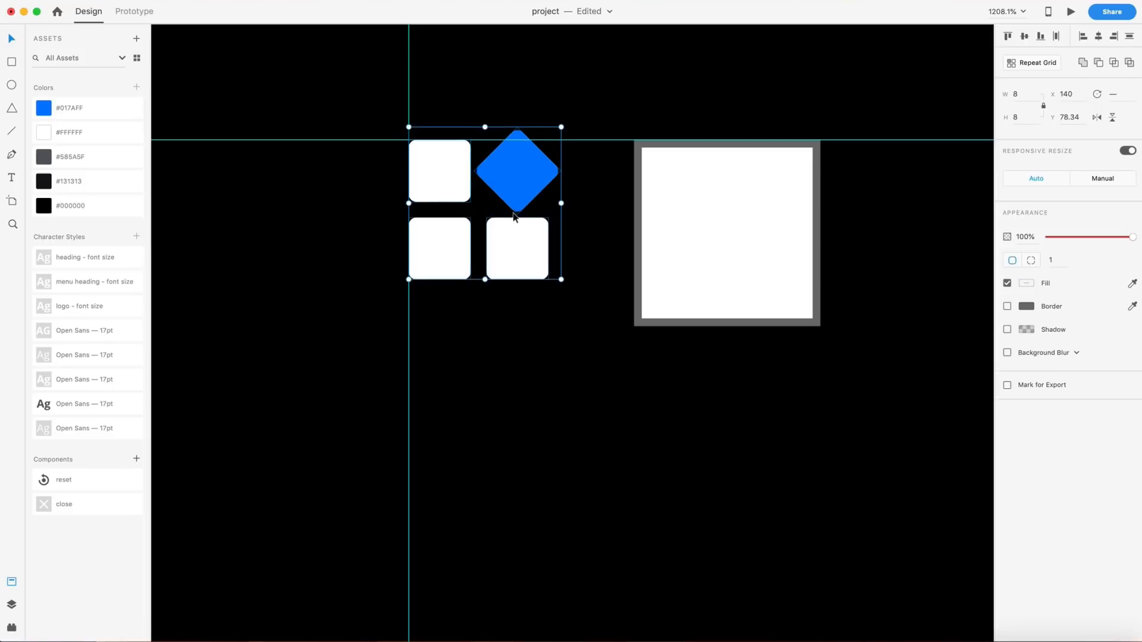
key(super+g)
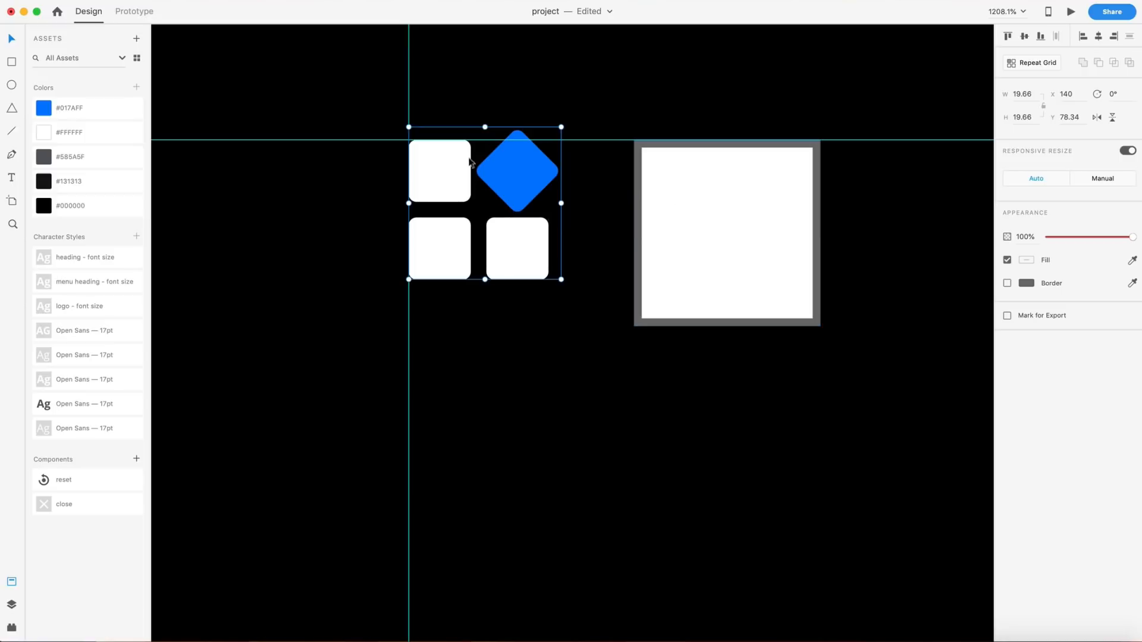
Step: Centre the logo group and the 24 × 24 square on each other both vertically and horizontally
shift+click(748, 202)
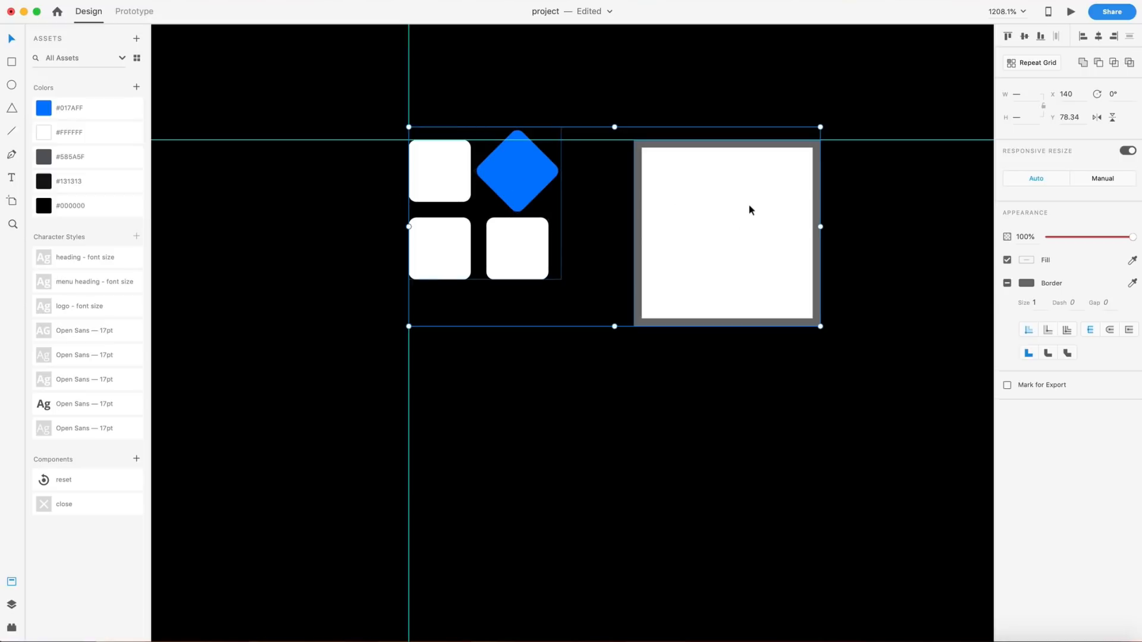
click(1024, 37)
click(1098, 37)
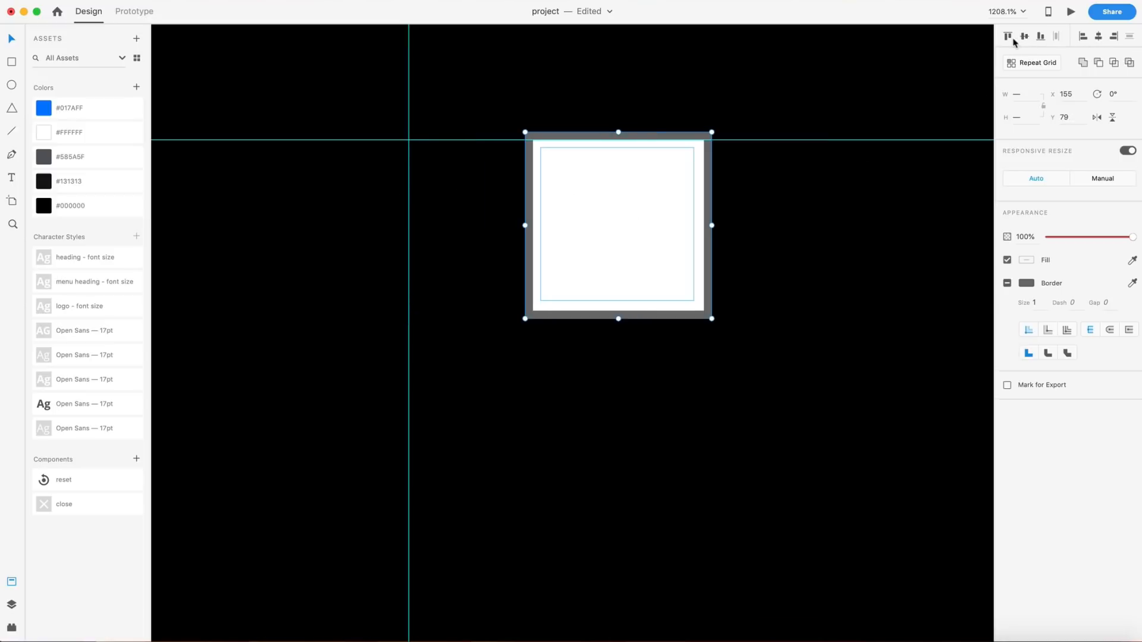
Step: Set the 24 × 24 square's opacity to 0% without a border, and group it with the logo shapes
click(755, 221)
click(574, 216)
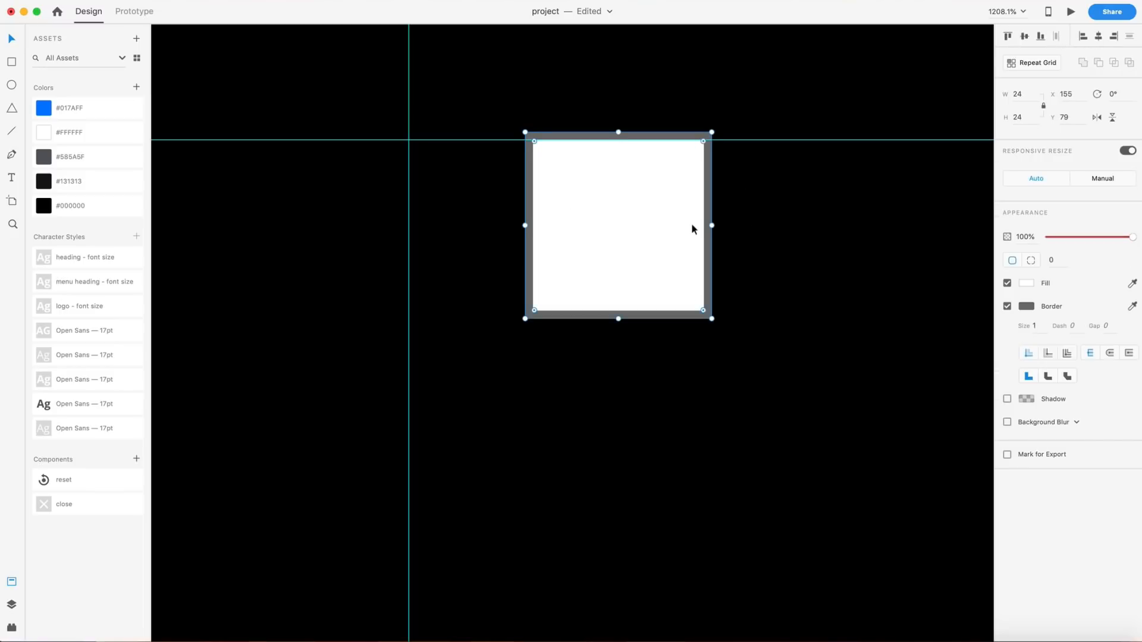
drag(1070, 242, 1025, 240)
click(1007, 306)
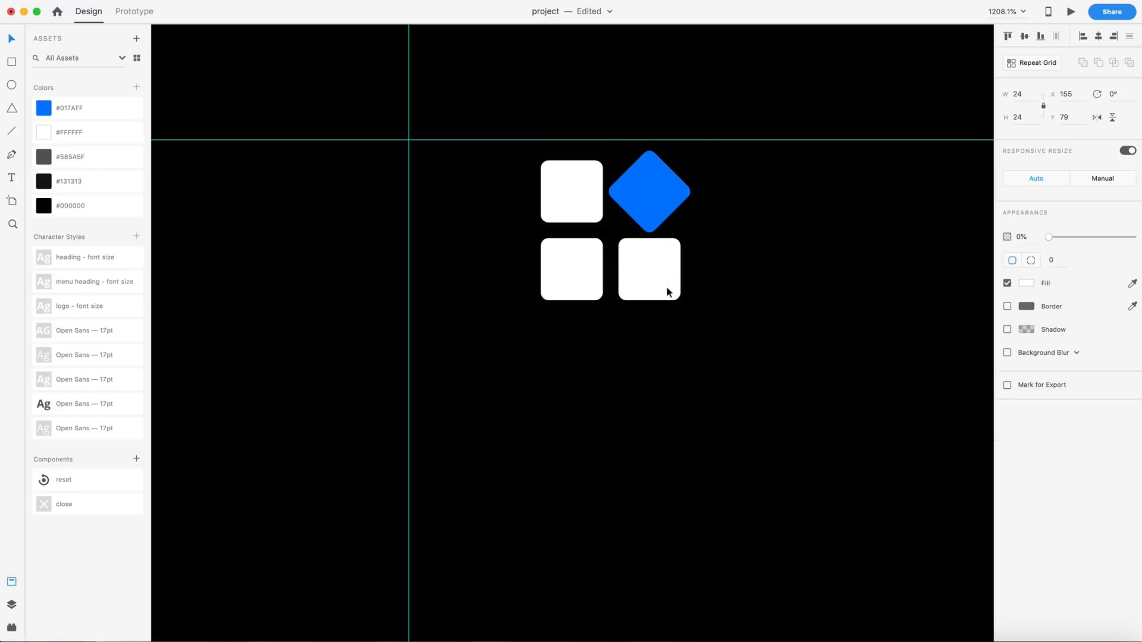
drag(837, 295, 506, 159)
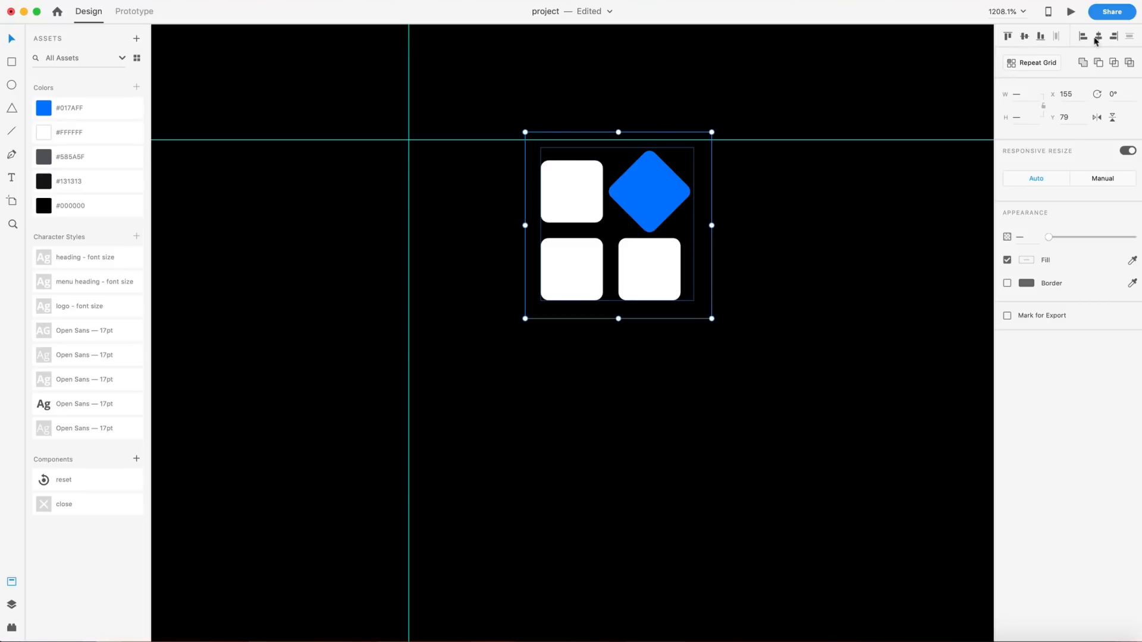
key(super+g)
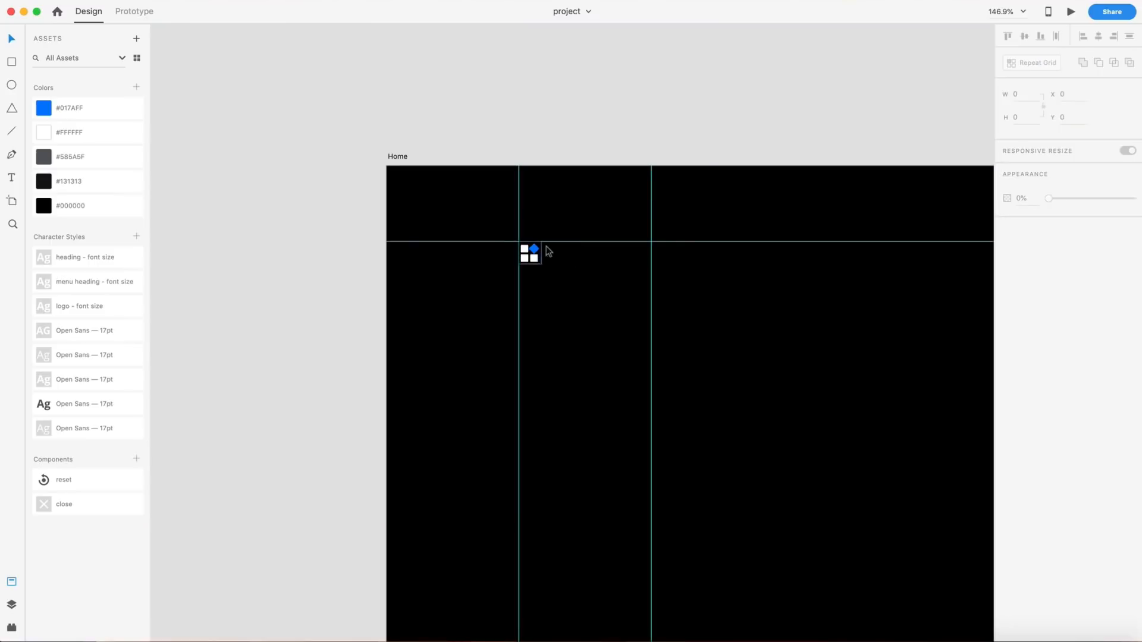
Step: Add the text "Browserbased" above and to the right of the logo and apply the logo character style to it
scroll(569, 245, up, 5)
scroll(576, 254, right, 2)
scroll(576, 255, up, 2)
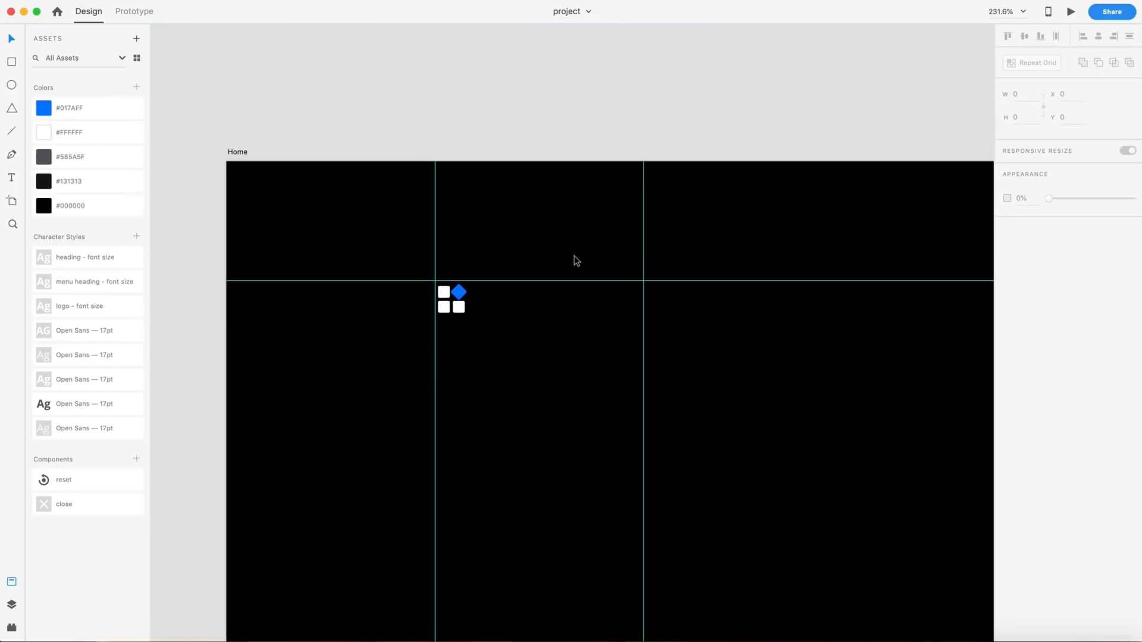
key(t)
click(511, 243)
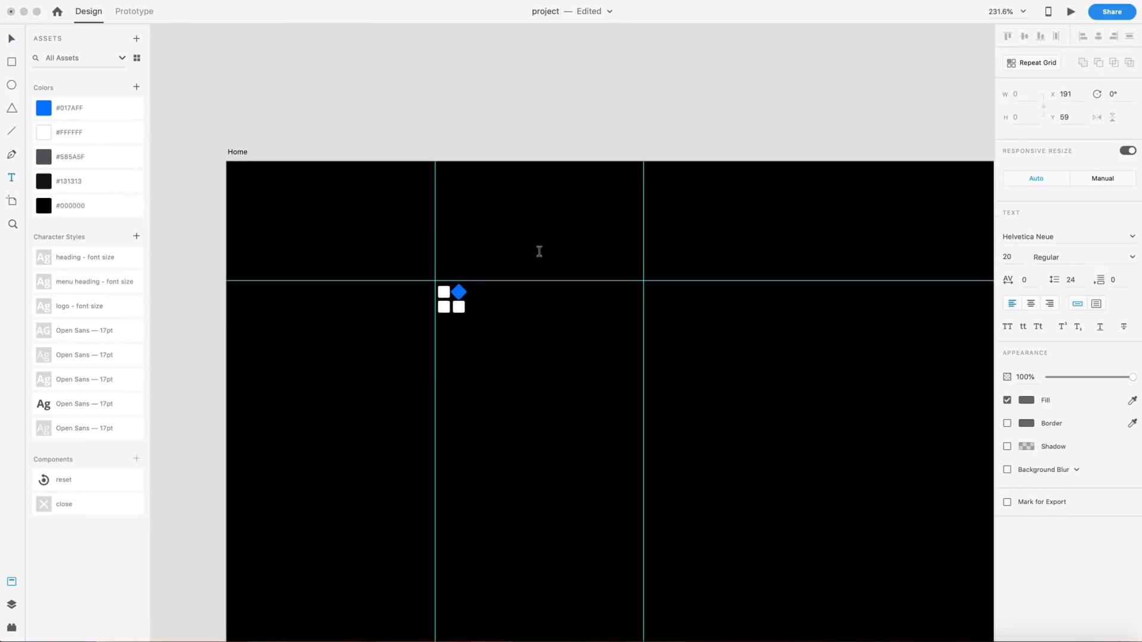
text(Browserbased)
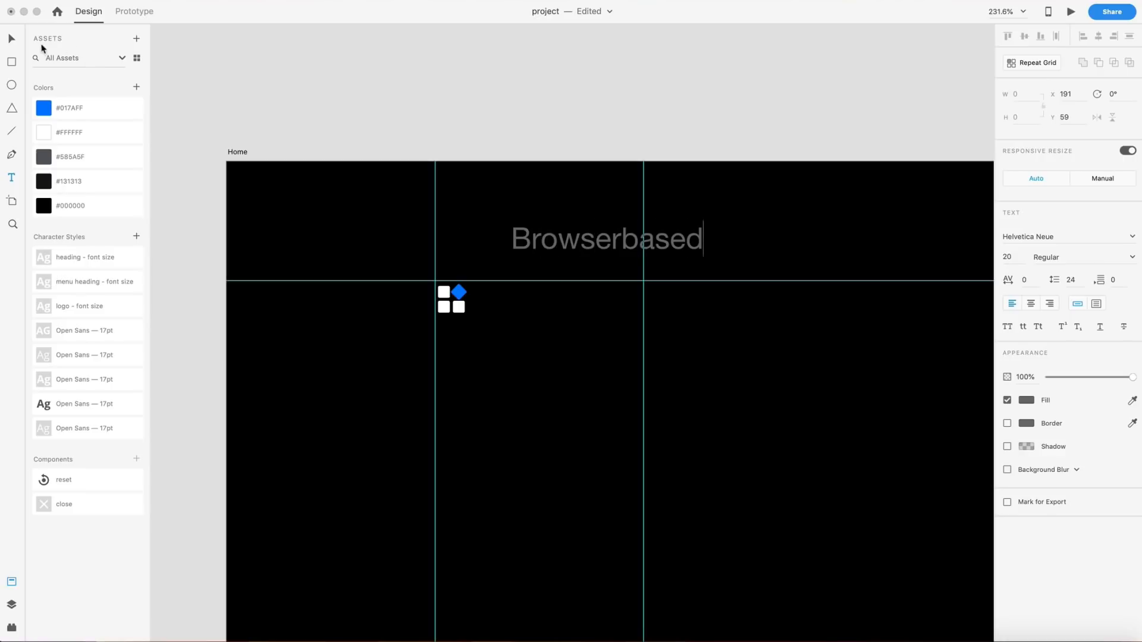
click(12, 38)
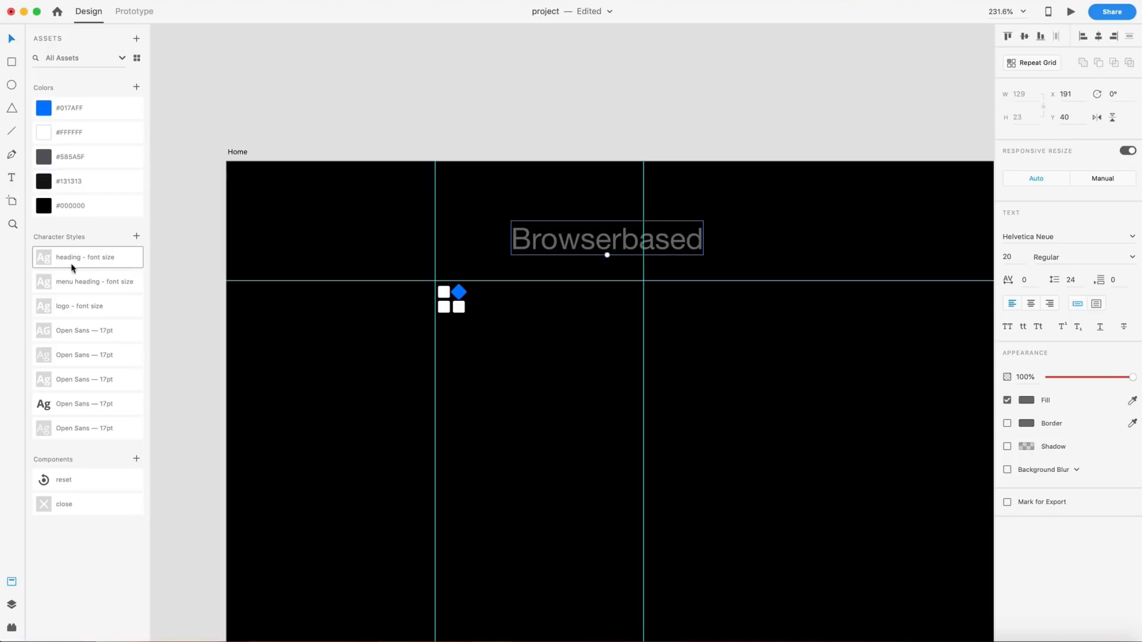
click(121, 312)
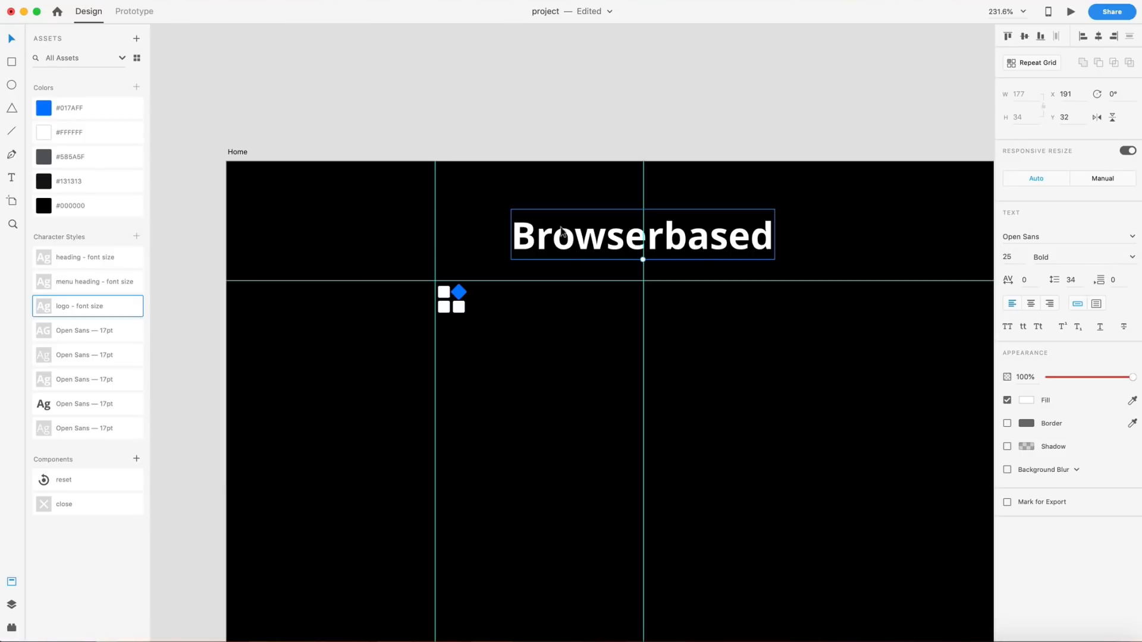
Step: Seat the Browserbased text on the horizontal guide close to the logo, with the icon at X 140, Y 51 vertically centred on it
drag(565, 229, 526, 283)
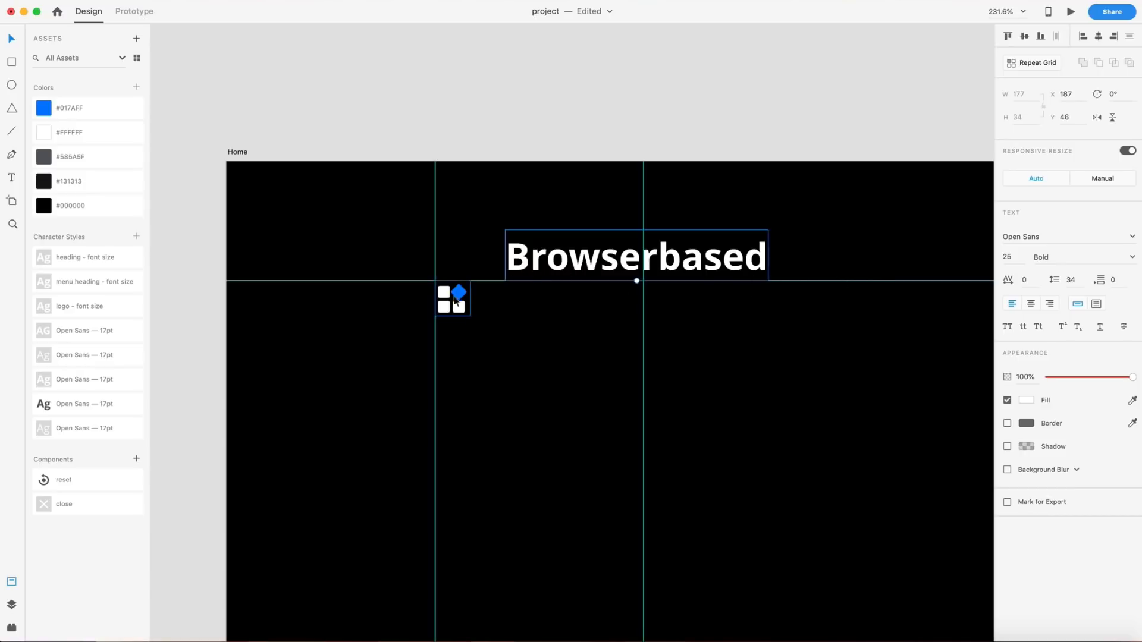
drag(458, 297, 461, 262)
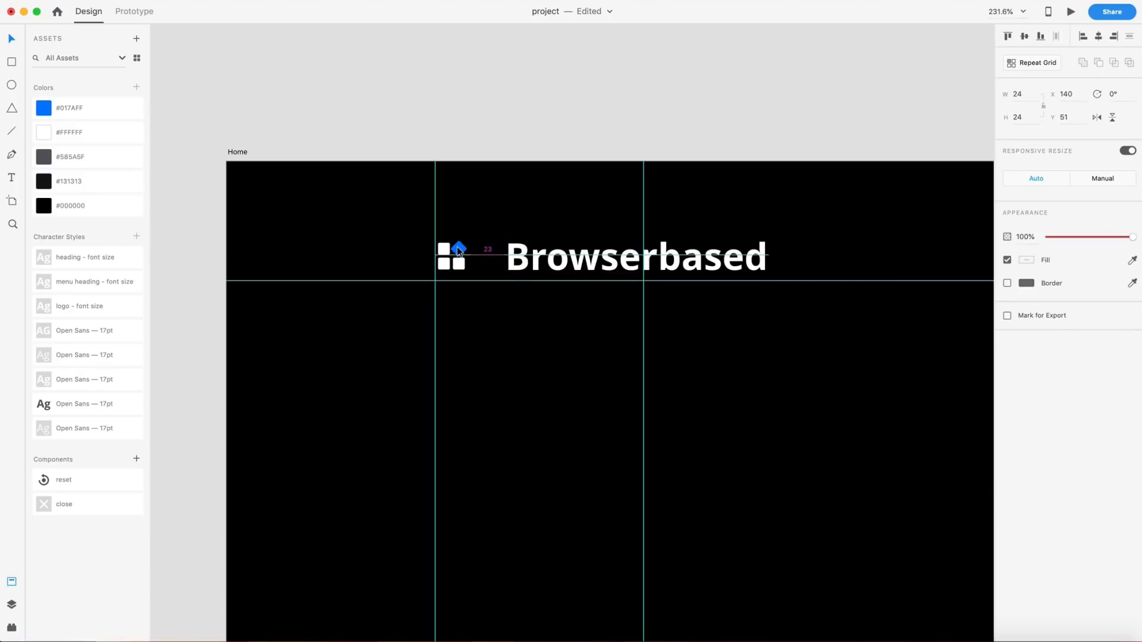
drag(540, 264, 524, 265)
click(688, 377)
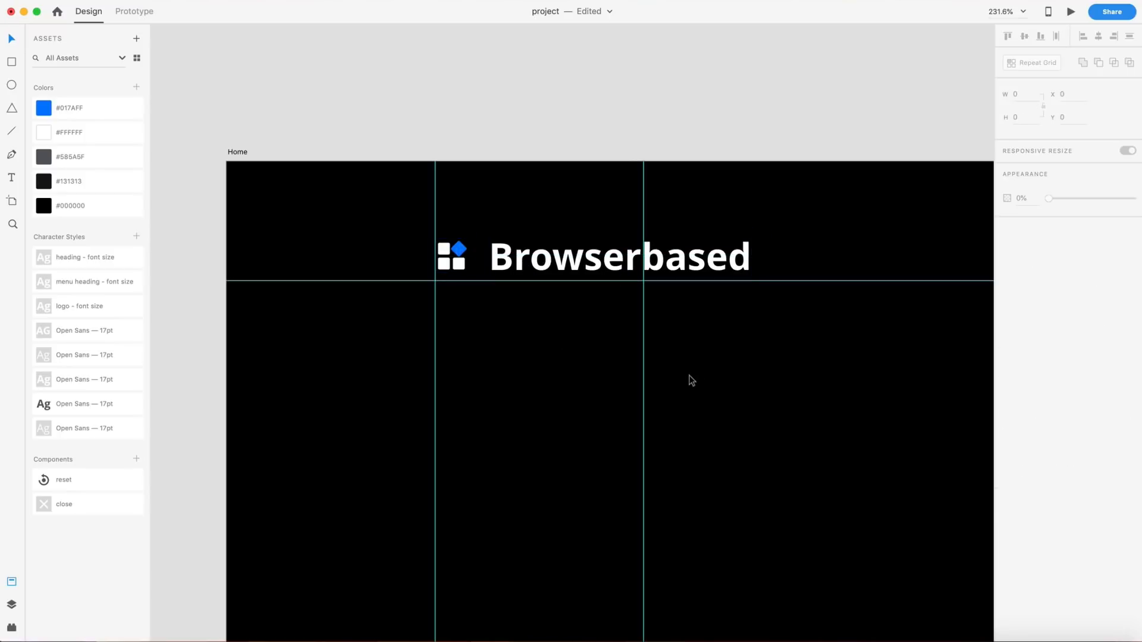
Step: Add the text "Account" above the horizontal guide, left of the artboard's right margin guide
scroll(694, 372, down, 5)
scroll(697, 373, right, 8)
scroll(696, 373, left, 5)
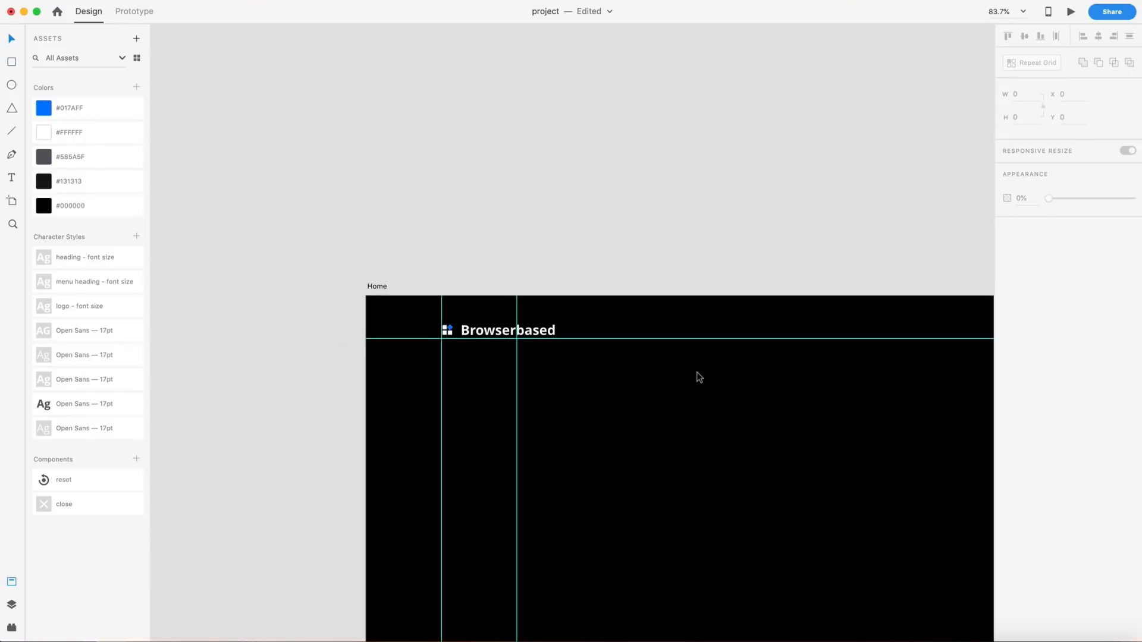
scroll(405, 331, up, 3)
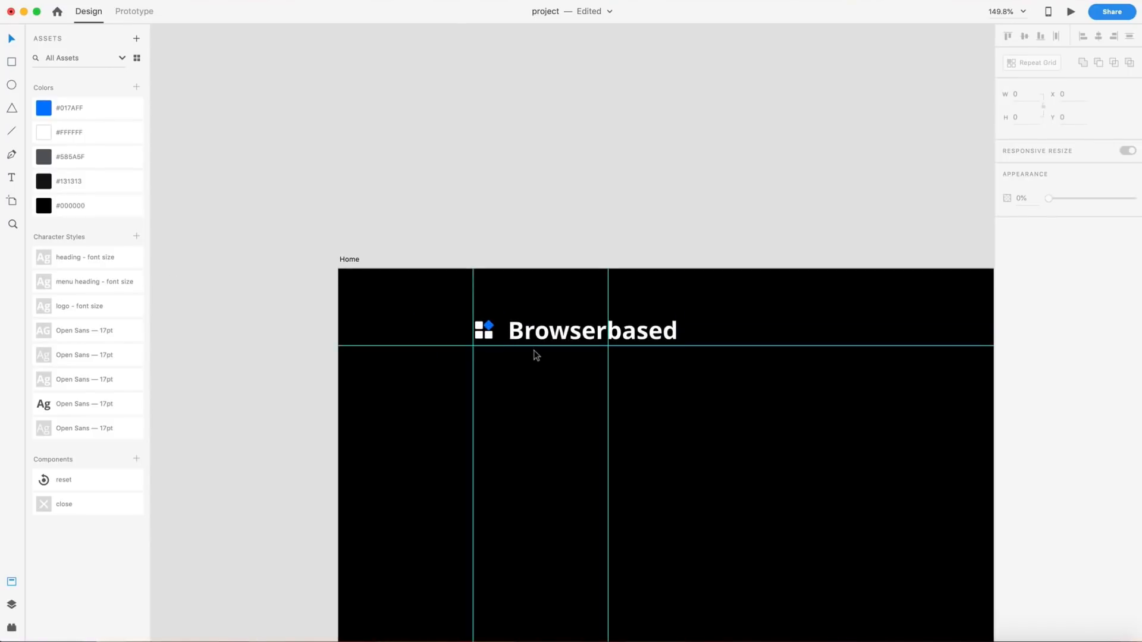
scroll(532, 350, down, 4)
scroll(509, 348, right, 6)
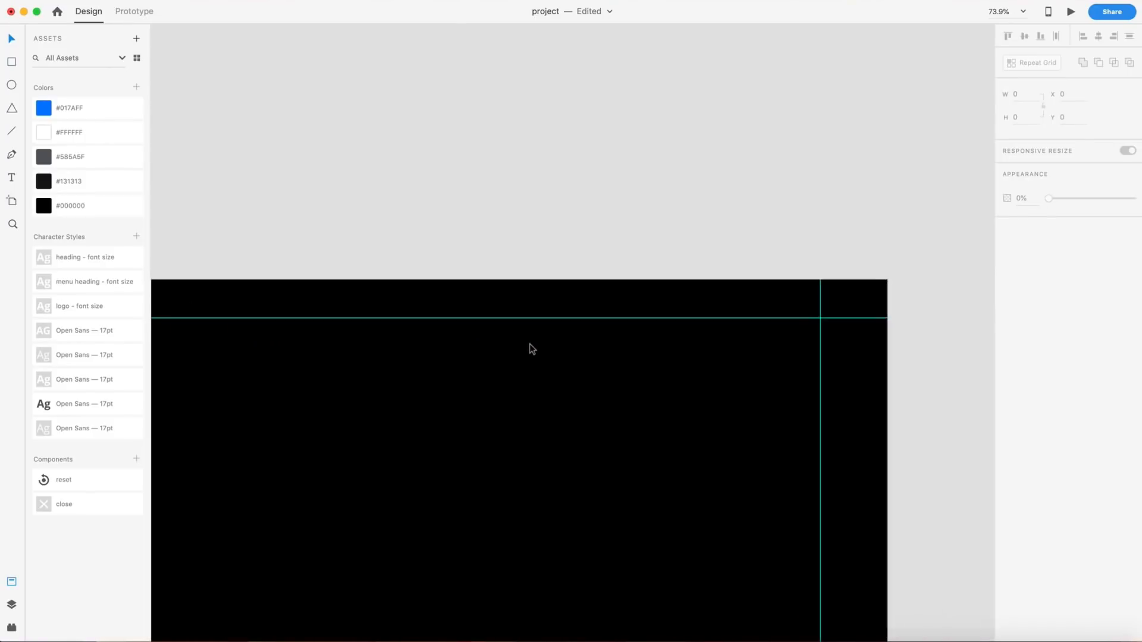
scroll(839, 327, down, 2)
scroll(840, 326, up, 4)
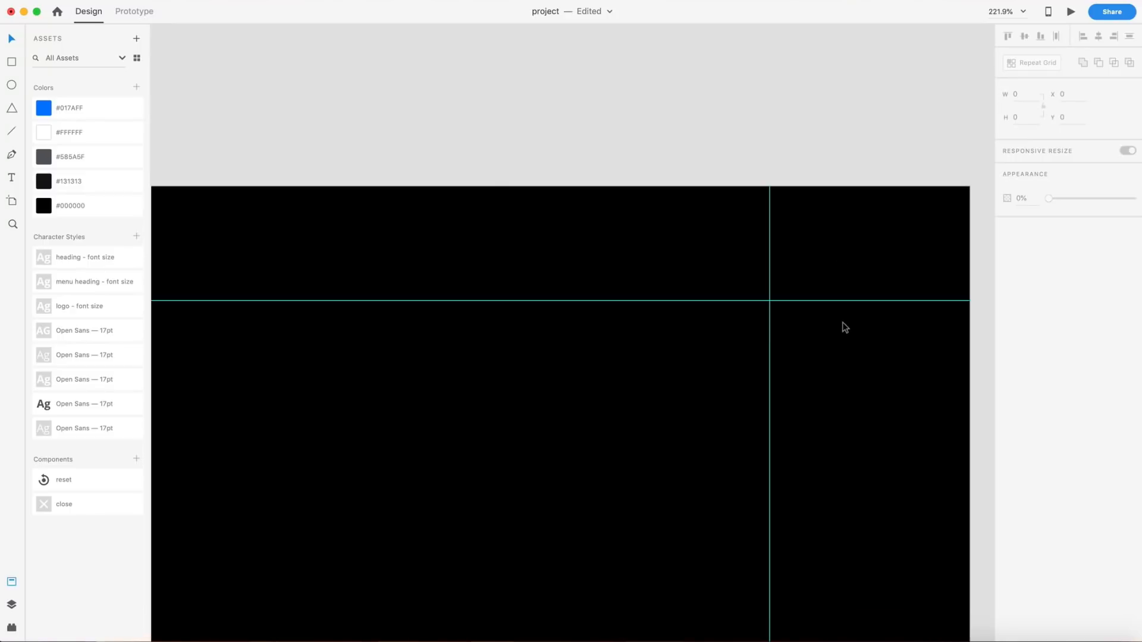
scroll(843, 327, left, 3)
key(t)
click(552, 281)
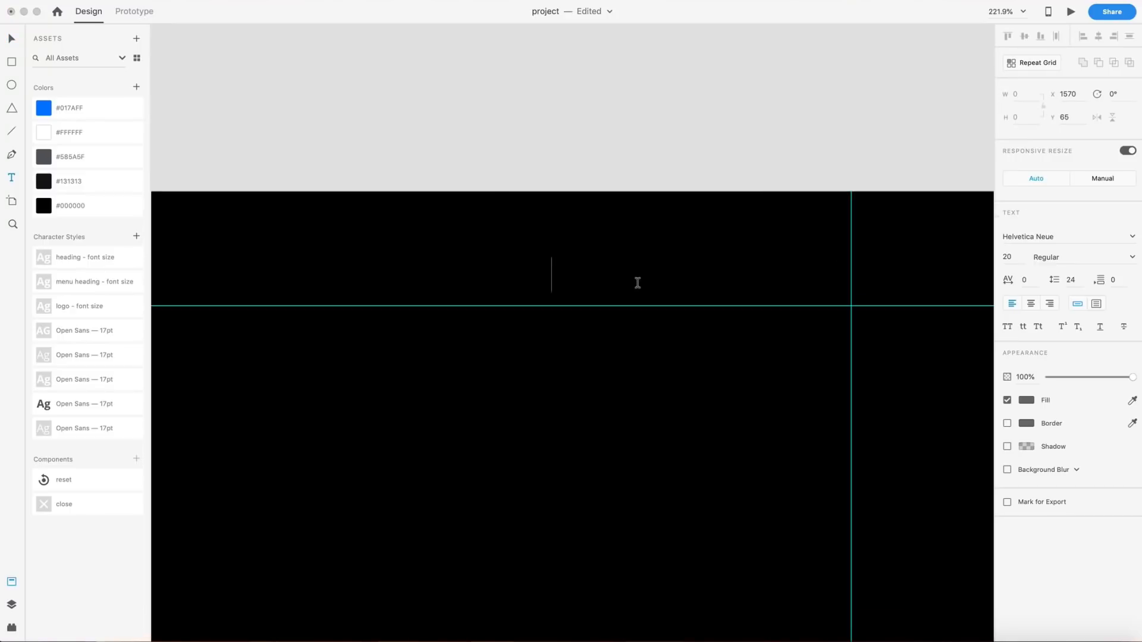
text(Account)
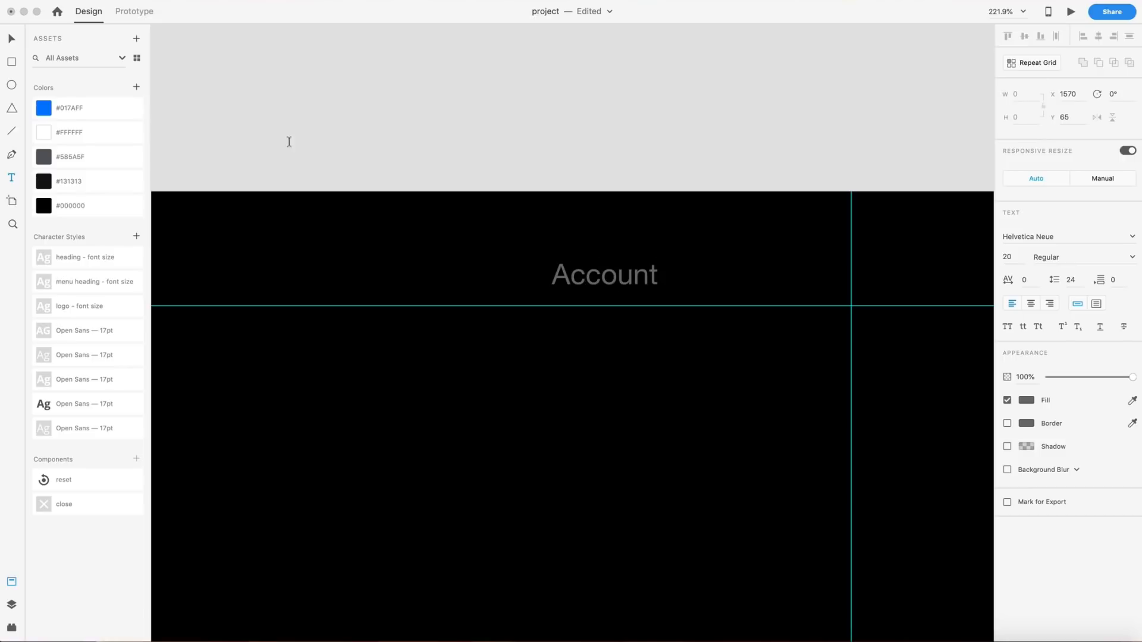
key(Escape)
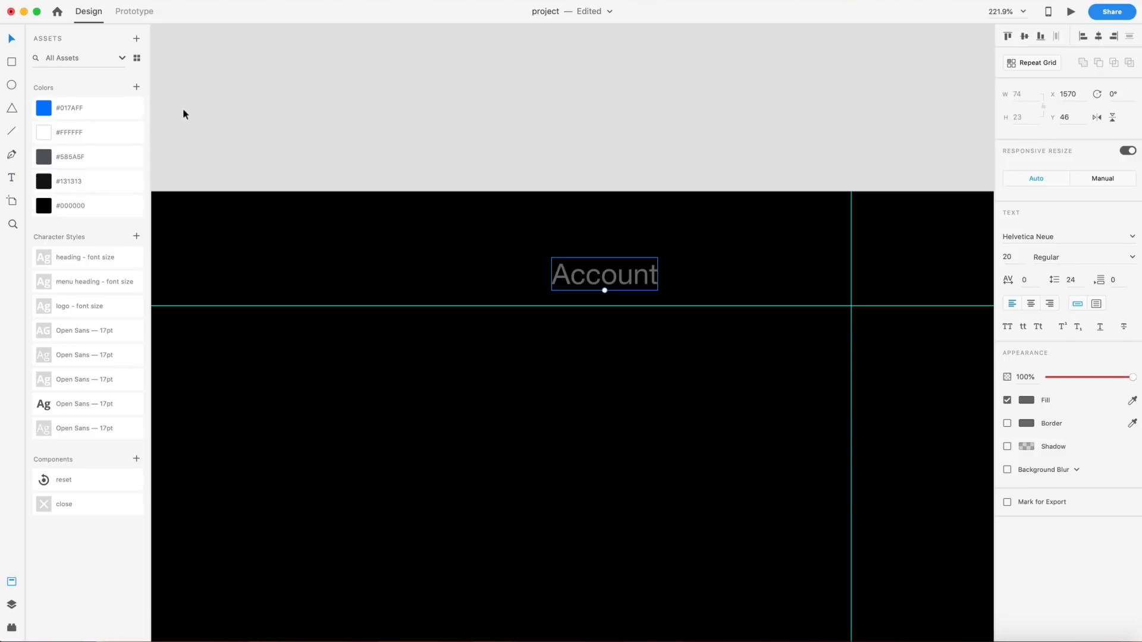
Step: Format the Account text as white Open Sans Bold 17, right-aligned and all uppercase, and snap it into the corner of the right and horizontal guides
click(83, 381)
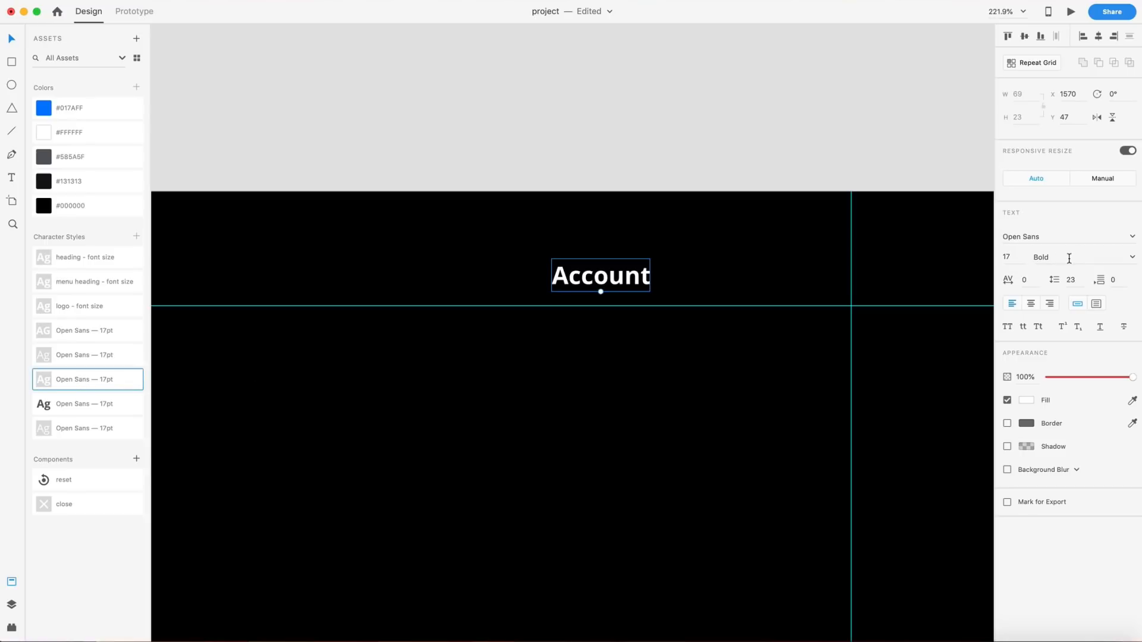
click(1050, 304)
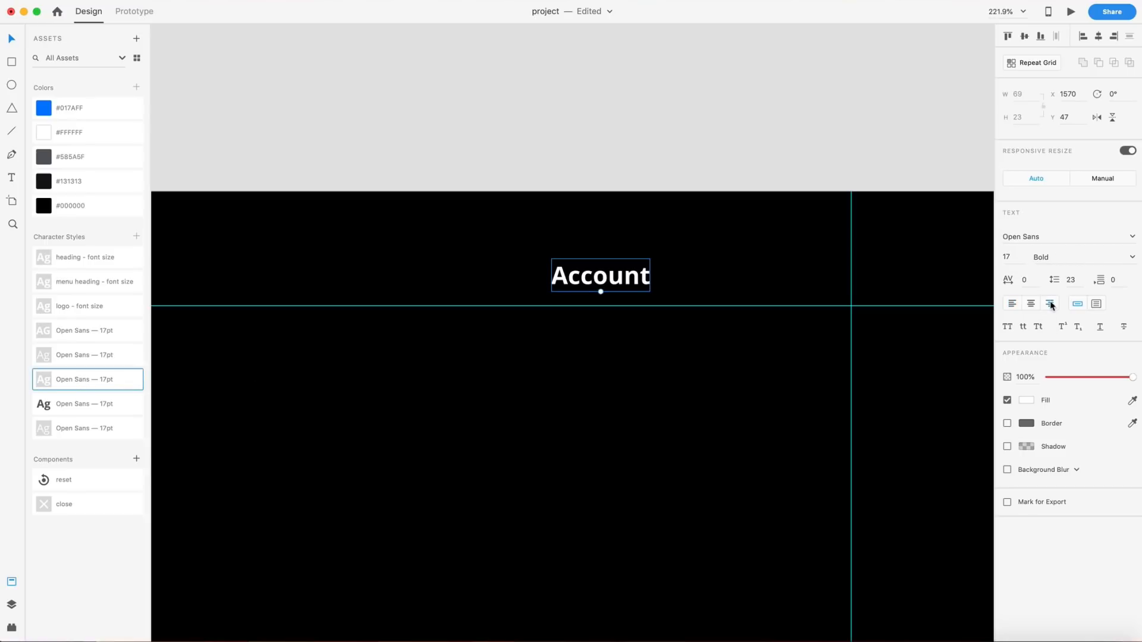
click(1009, 330)
drag(596, 277, 789, 291)
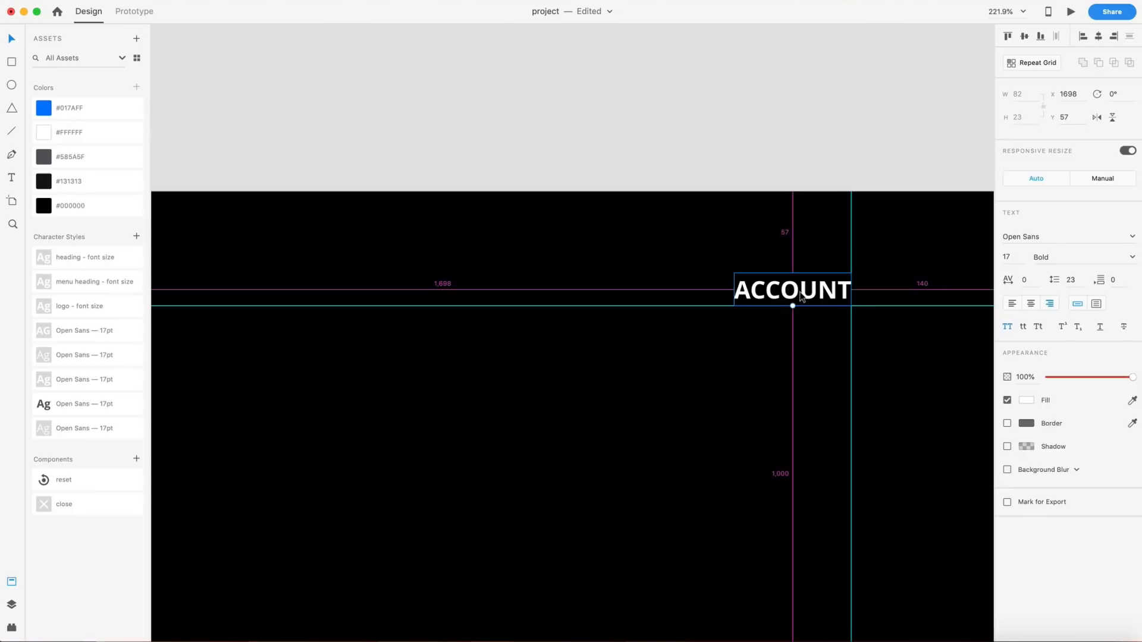
Step: Duplicate ACCOUNT leftward along the horizontal guide to about X 1571 and change the copy's text to ABOUT
drag(801, 298, 621, 298)
scroll(721, 336, right, 5)
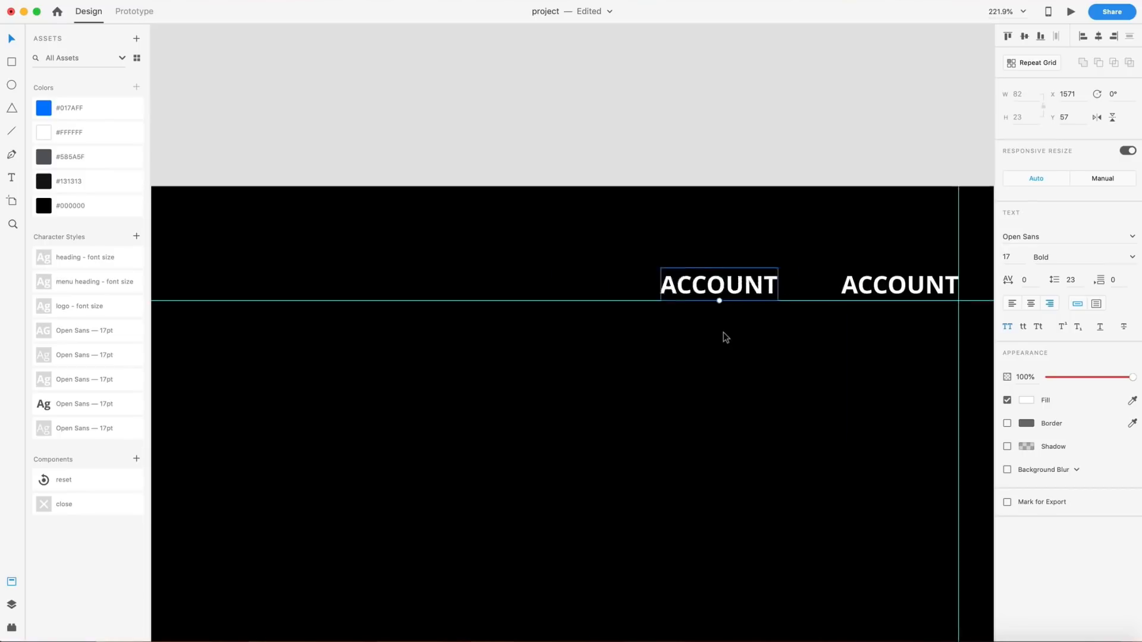
double_click(748, 283)
text(A)
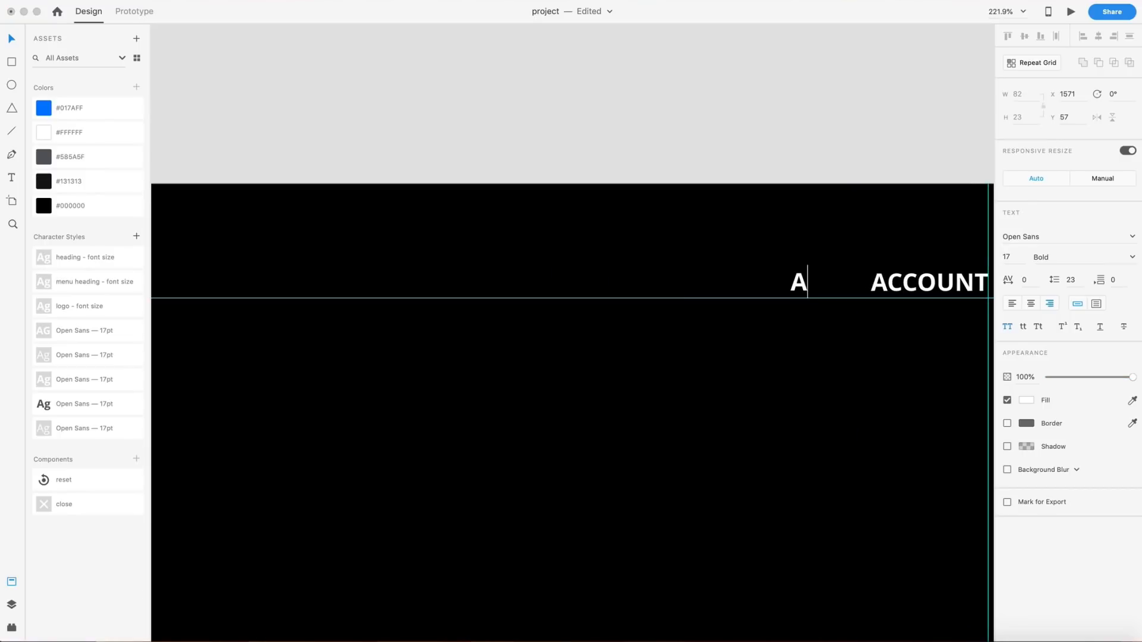
text(BOUY)
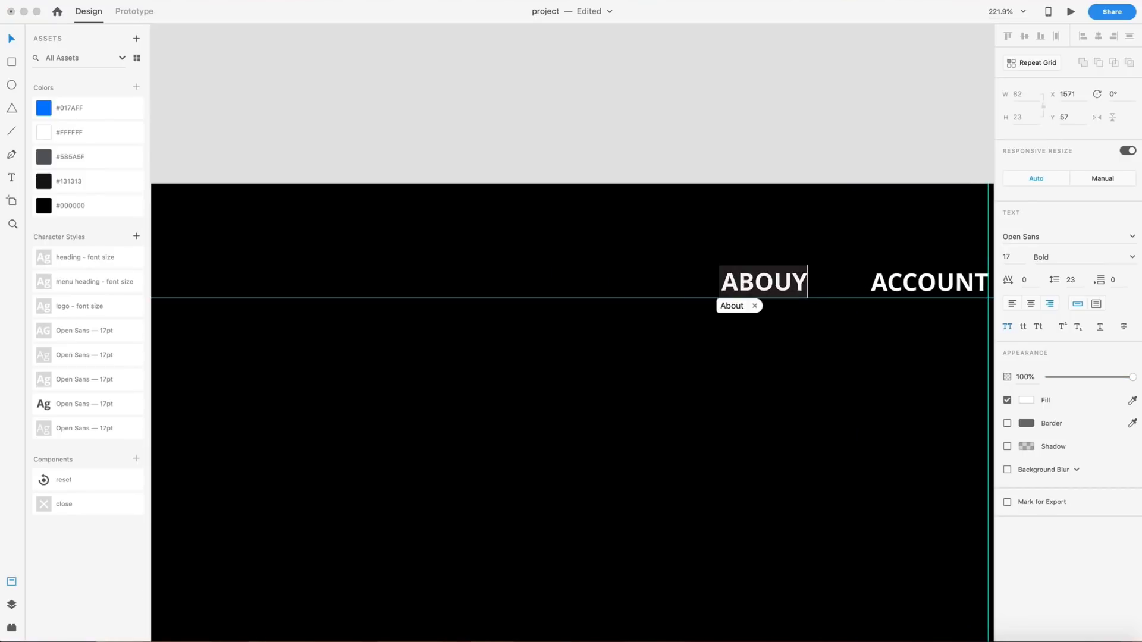
key(BackSpace)
text(T)
key(Escape)
Step: Duplicate ABOUT to its left with the same spacing and change the copy's text to CUSTOM PLANS
drag(767, 288, 625, 292)
double_click(614, 291)
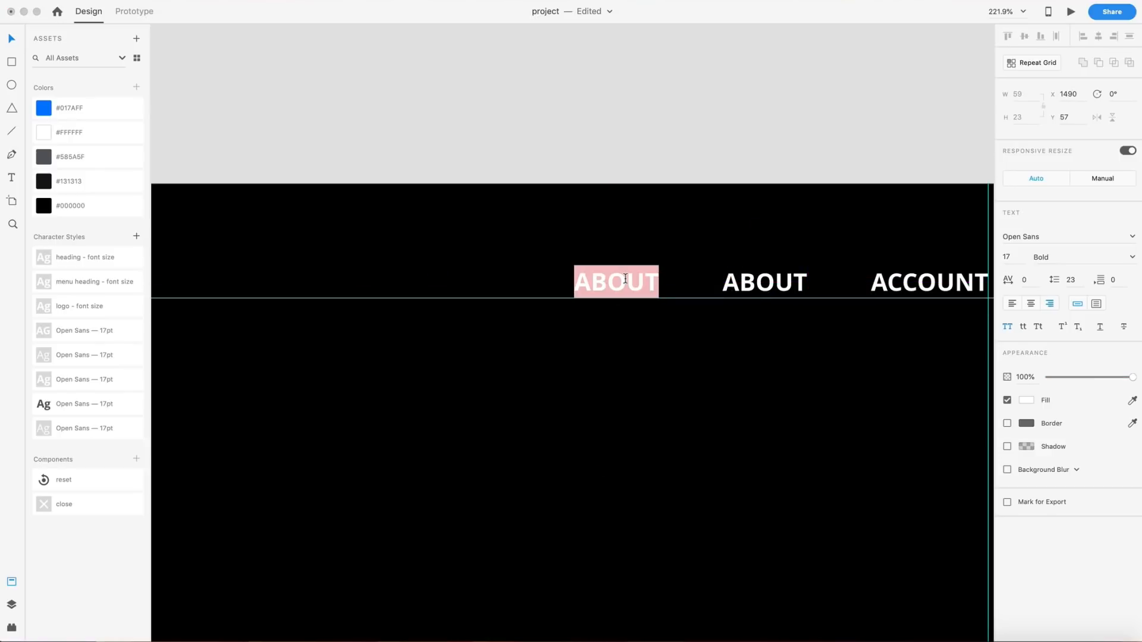
text(CUSTOM PLANS)
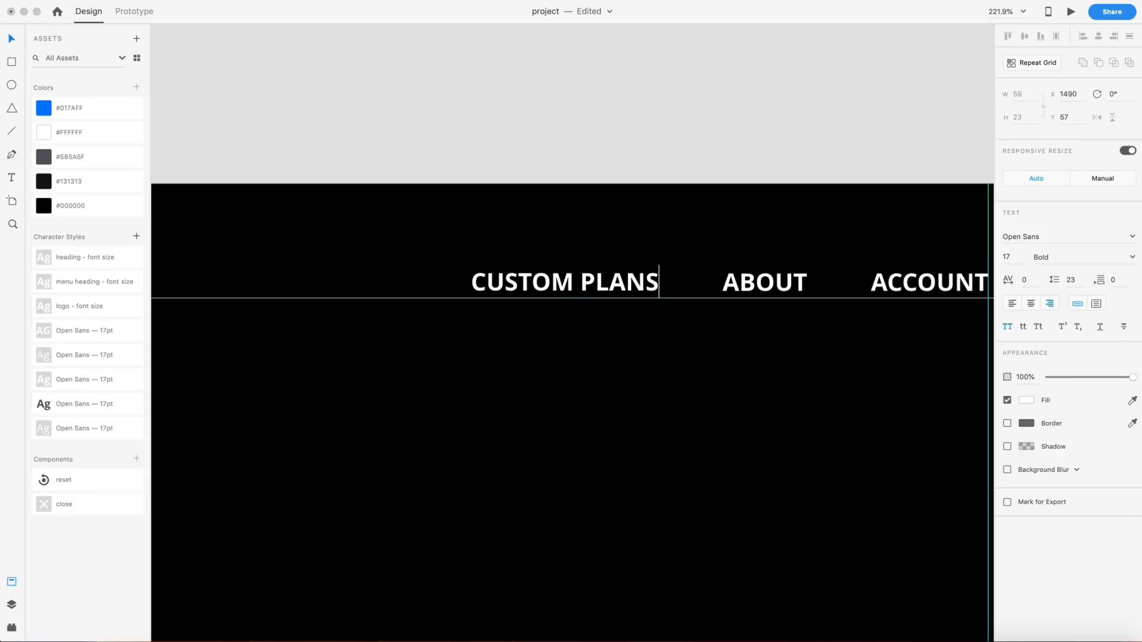
key(Escape)
Step: Duplicate CUSTOM PLANS to its left with matching spacing and change the copy's text to DASHBOARD
drag(563, 295, 315, 274)
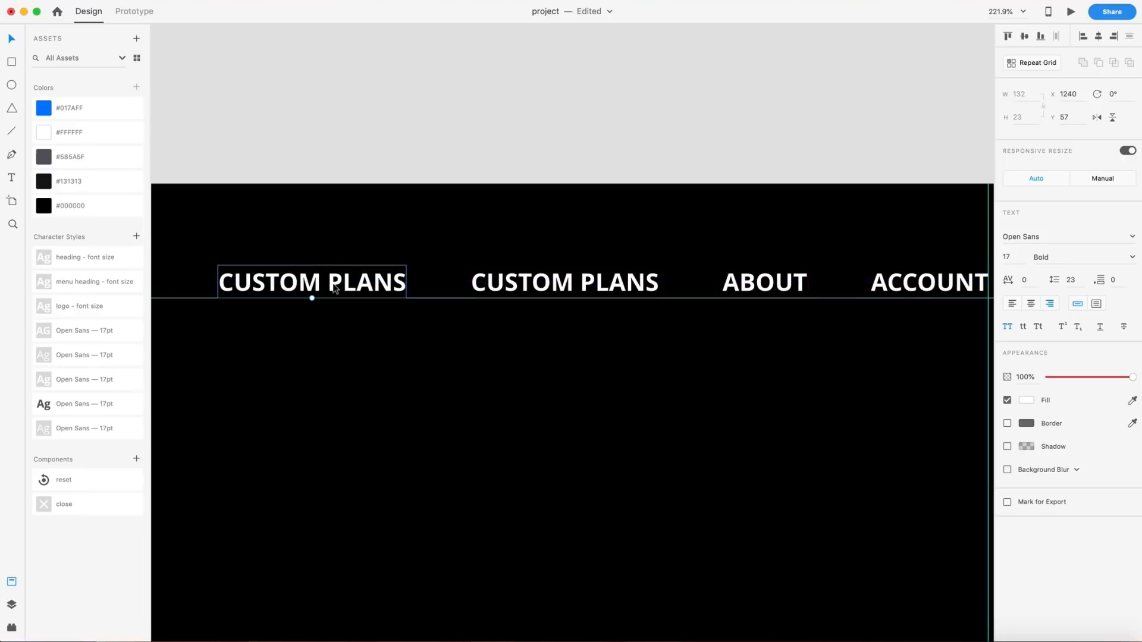
double_click(325, 287)
text(DASHBOARD)
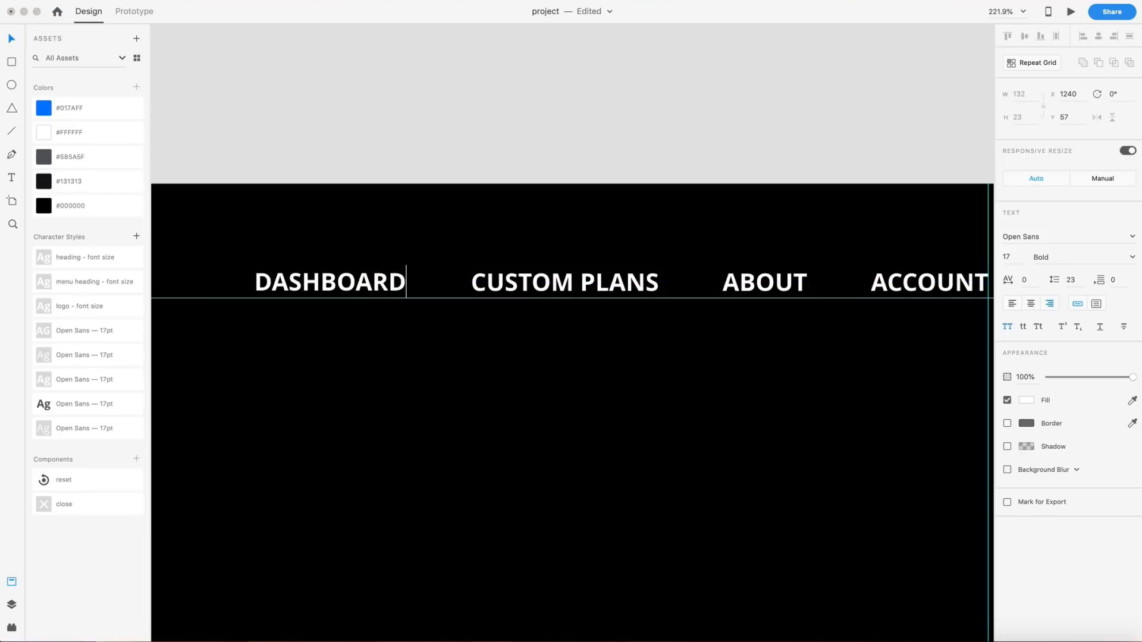
click(489, 353)
scroll(487, 348, down, 3)
scroll(505, 349, left, 3)
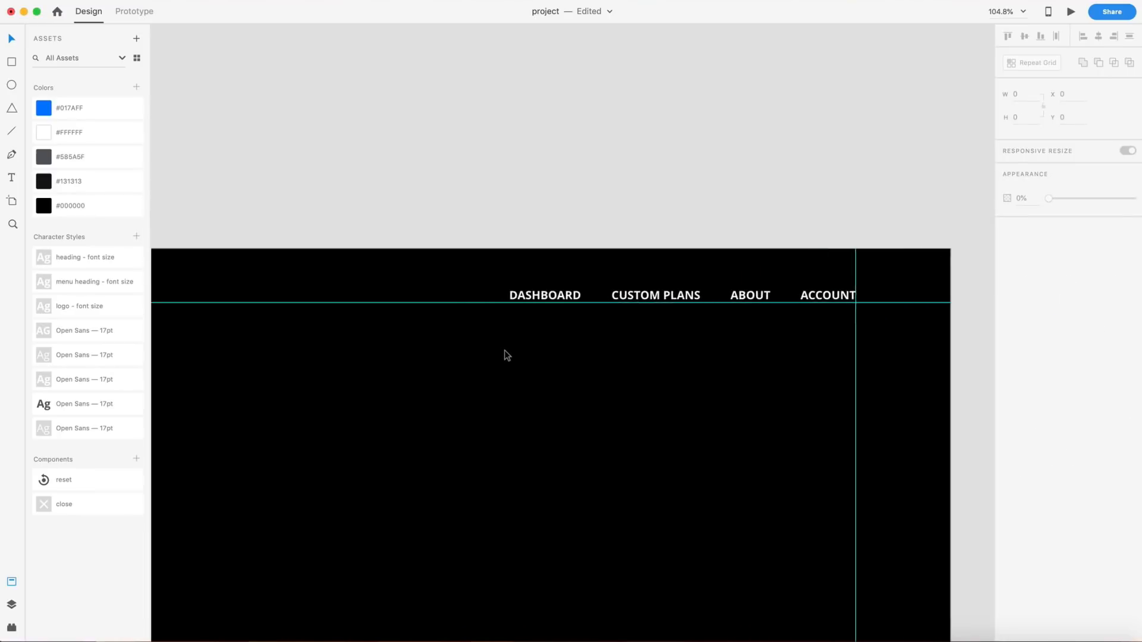
Step: Add the white bold text "(M) to open keybind menu" near the artboard's lower-right guide intersection
scroll(504, 349, down, 5)
scroll(504, 349, left, 5)
scroll(504, 350, down, 3)
scroll(518, 346, up, 2)
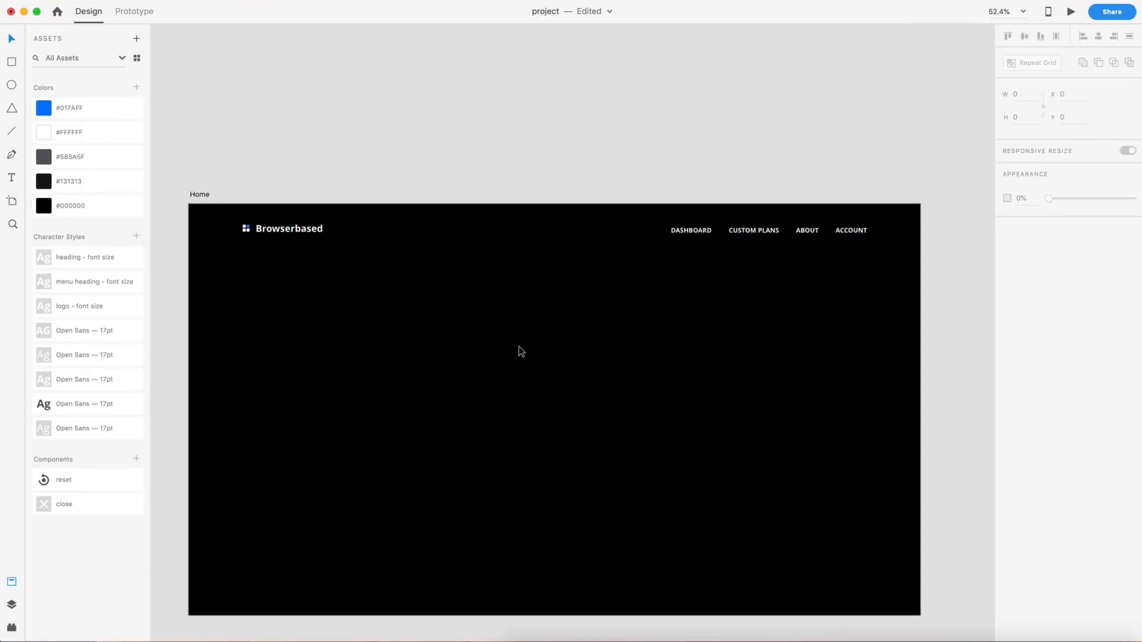
scroll(510, 345, left, 2)
scroll(510, 345, down, 1)
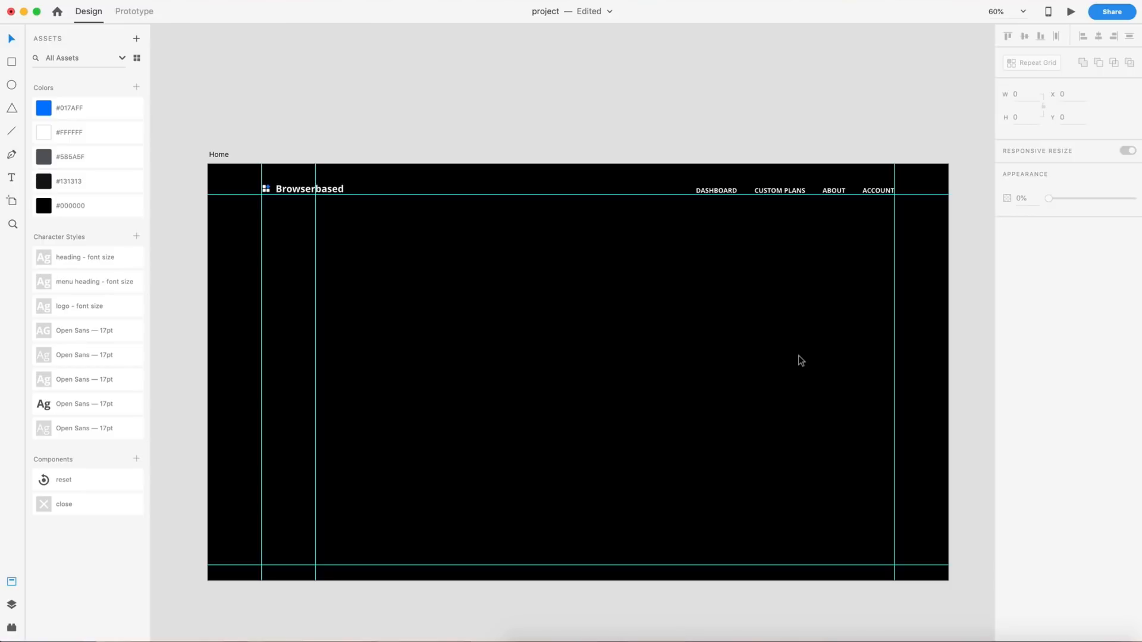
scroll(798, 360, down, 3)
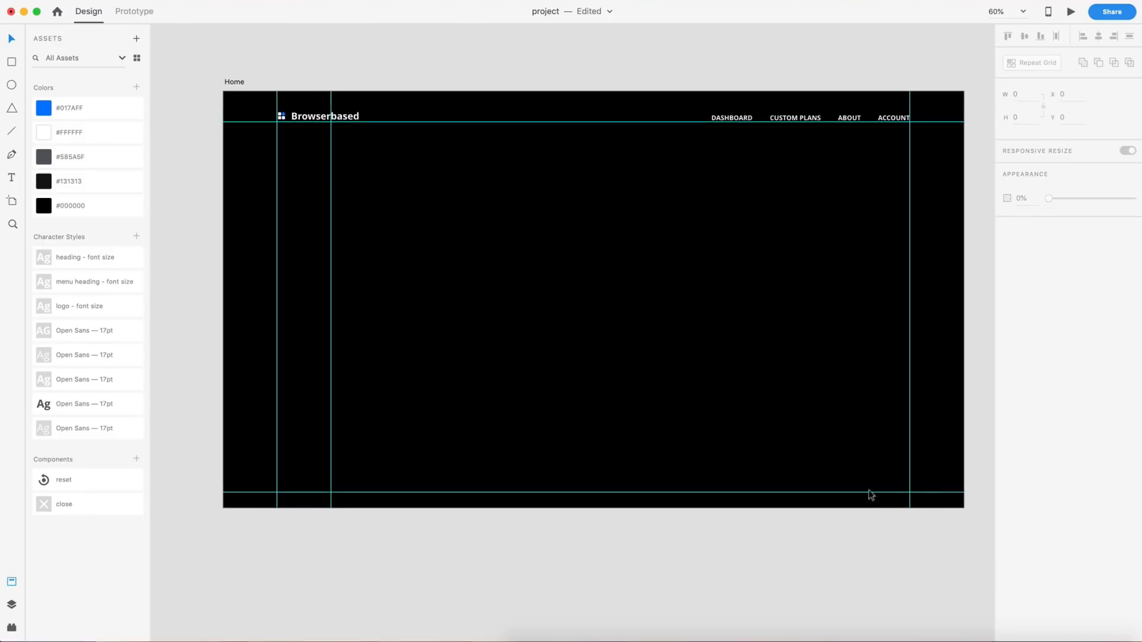
scroll(898, 505, up, 5)
scroll(778, 474, right, 2)
scroll(779, 474, up, 1)
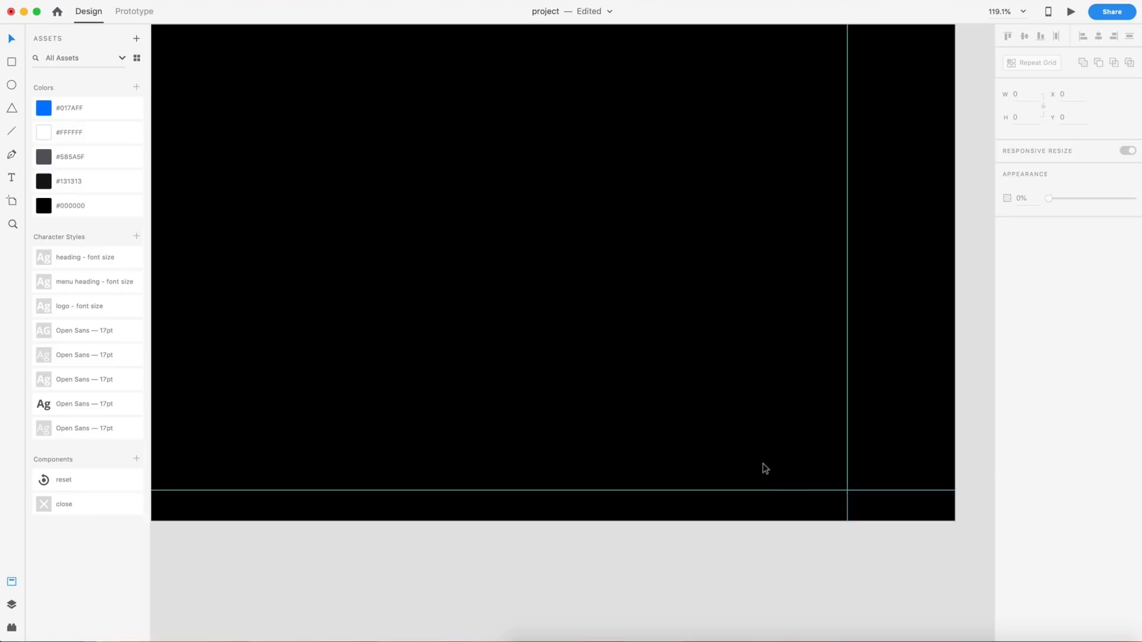
click(751, 459)
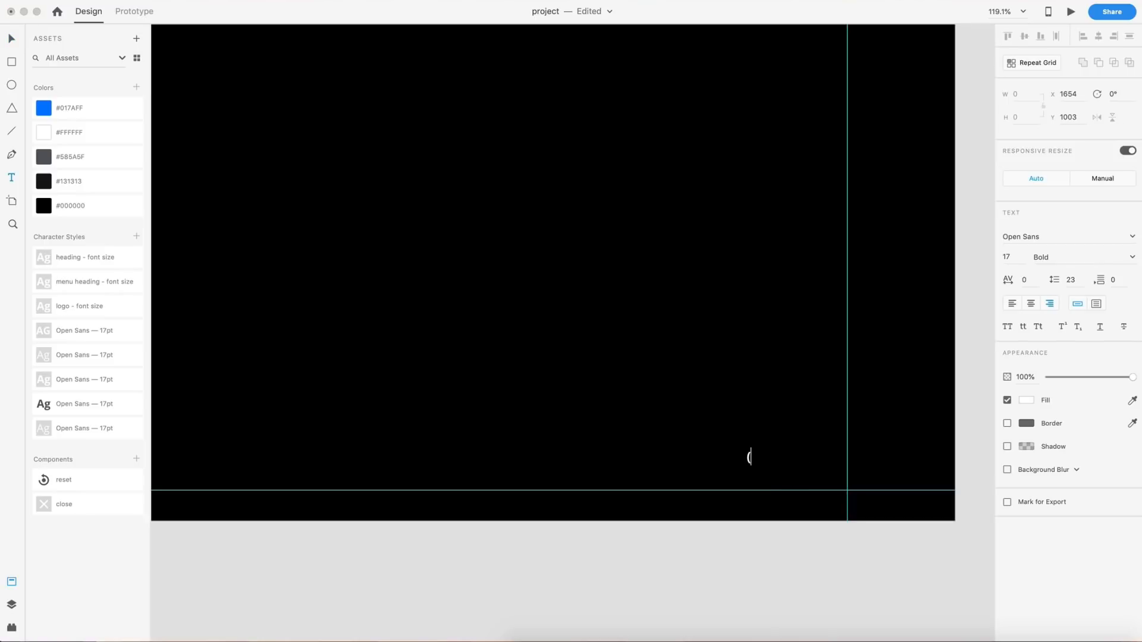
text((m)
key(BackSpace)
text(M) to open keybind menu)
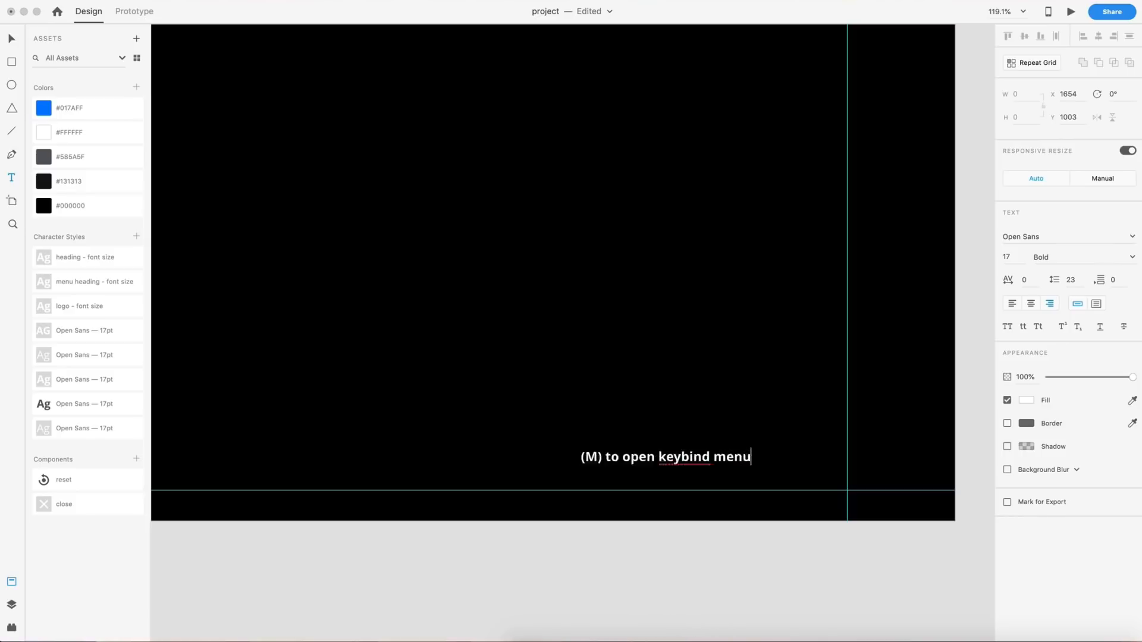
key(Escape)
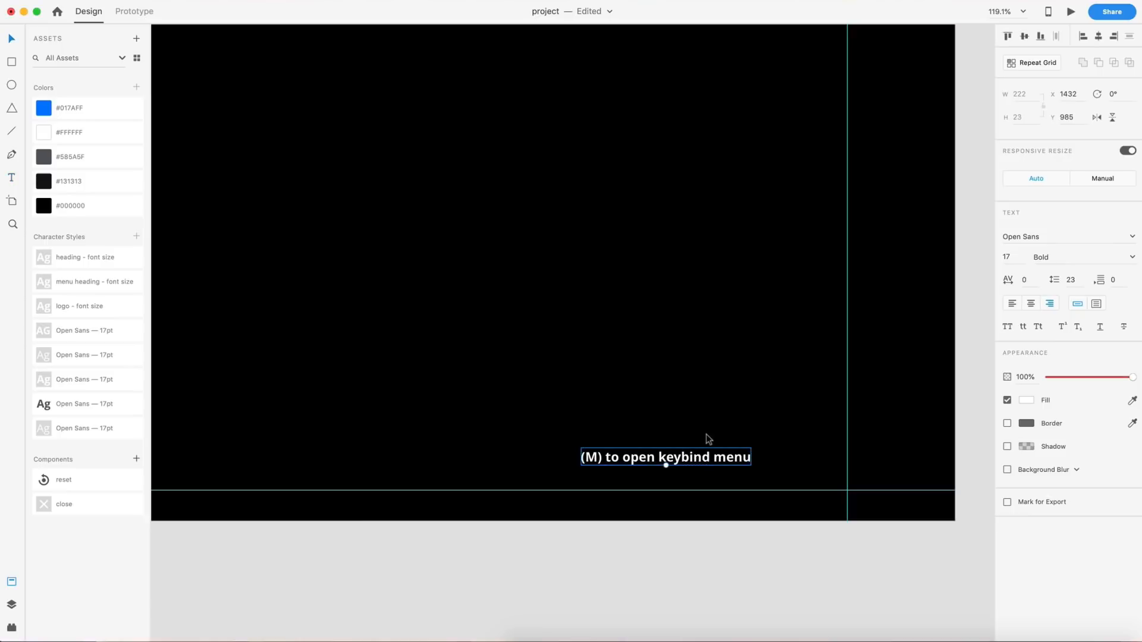
Step: Snap the keybind hint into the corner of the right and bottom guides and colour it with the saved grey #5B5A5F
drag(701, 458, 796, 483)
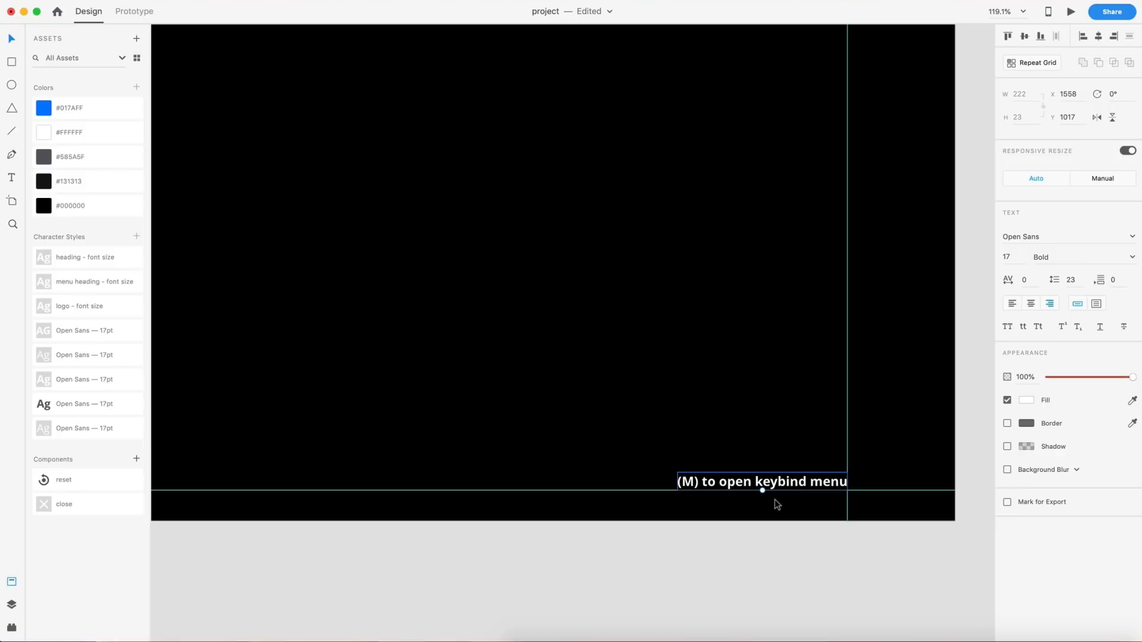
key(alt)
scroll(698, 487, down, 5)
scroll(699, 488, left, 2)
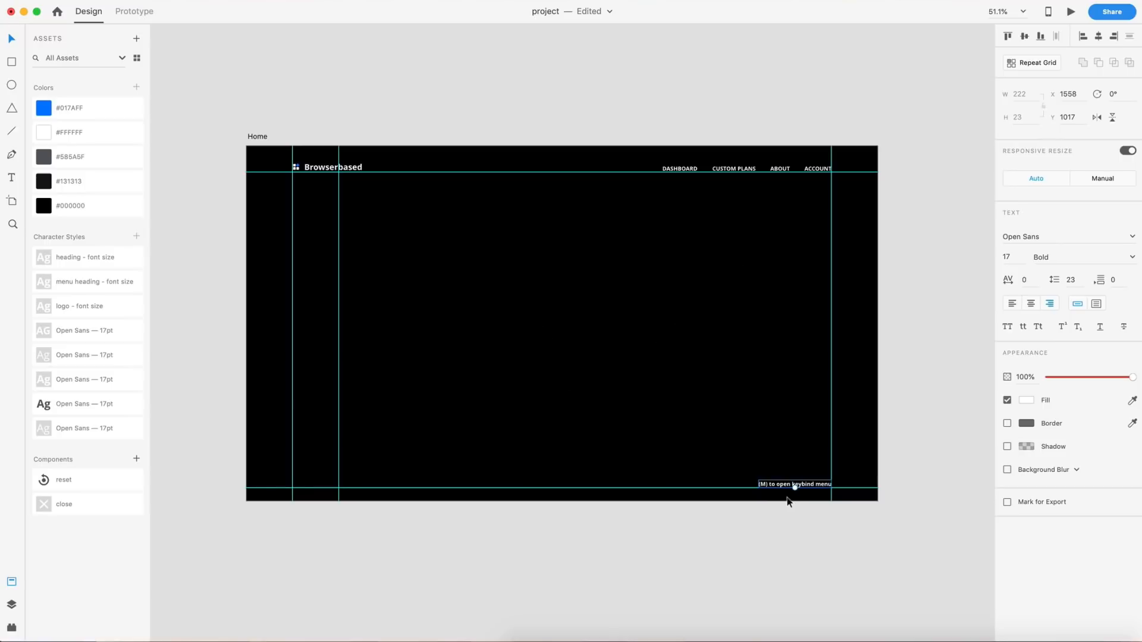
scroll(773, 485, up, 5)
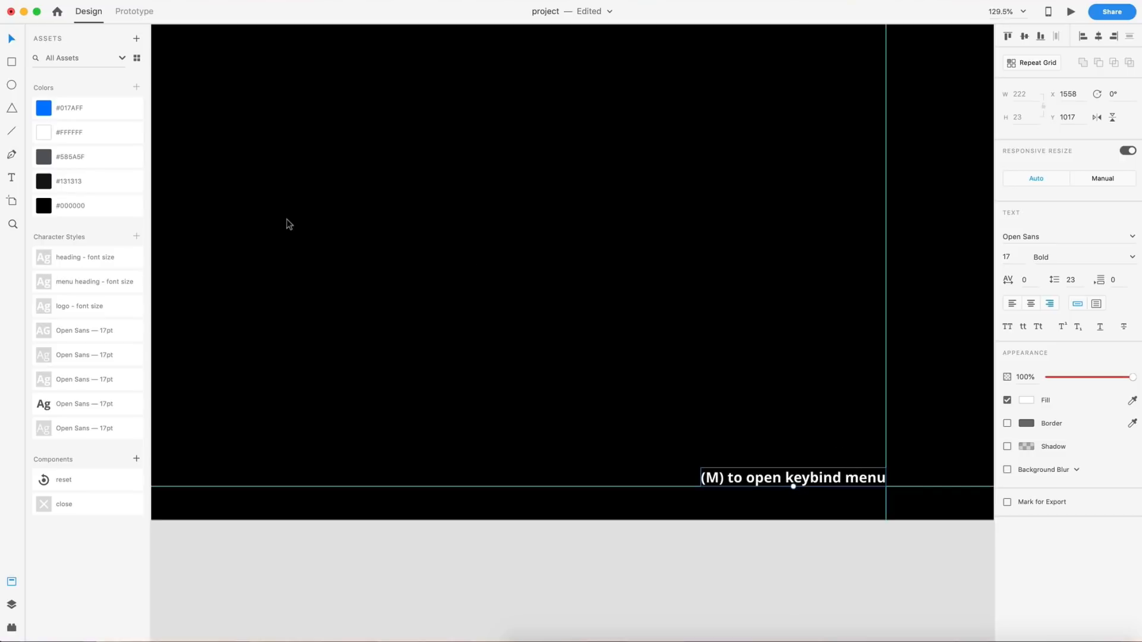
click(44, 164)
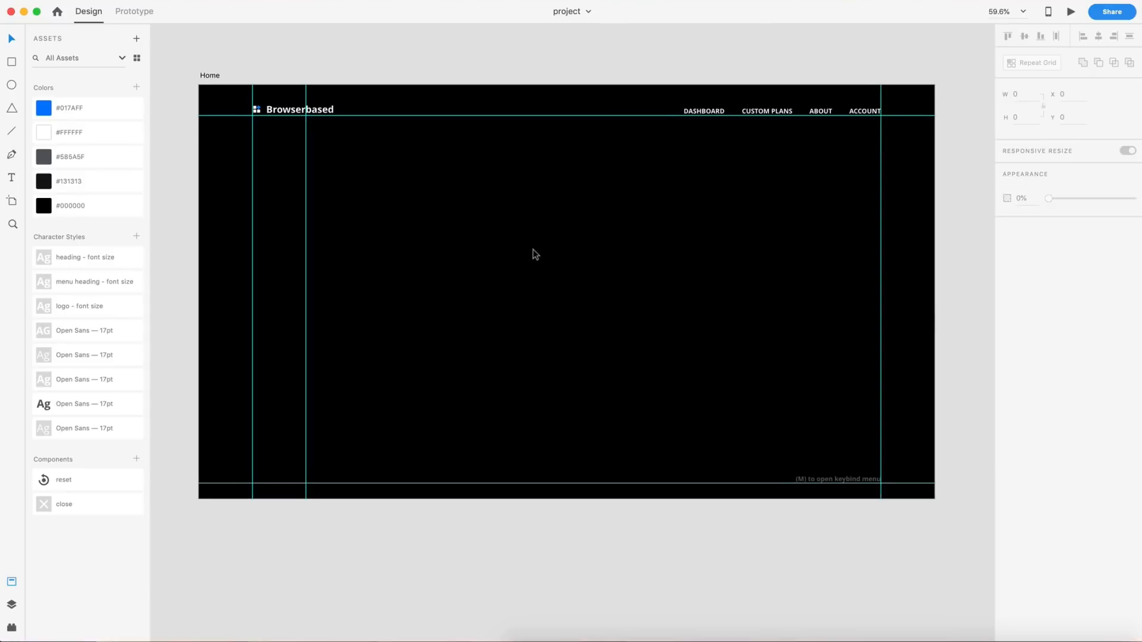
Step: Add the text "Start a new web project" in the saved heading character style and place it against the inner-left guide at X 280, Y 423
key(t)
click(334, 251)
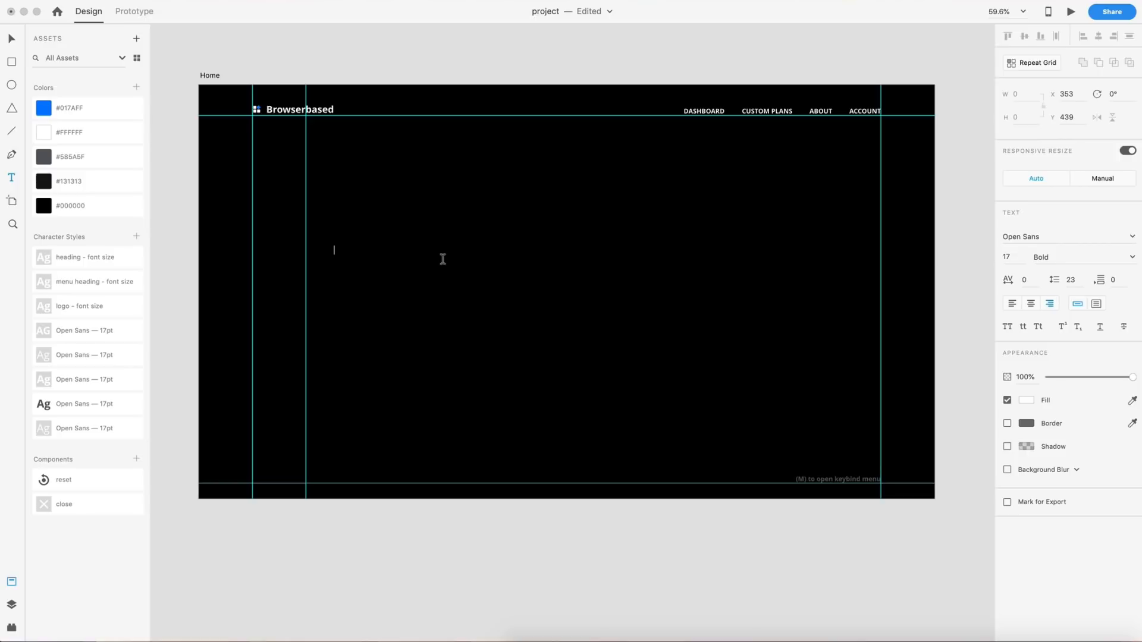
text(Start a new web project)
click(10, 41)
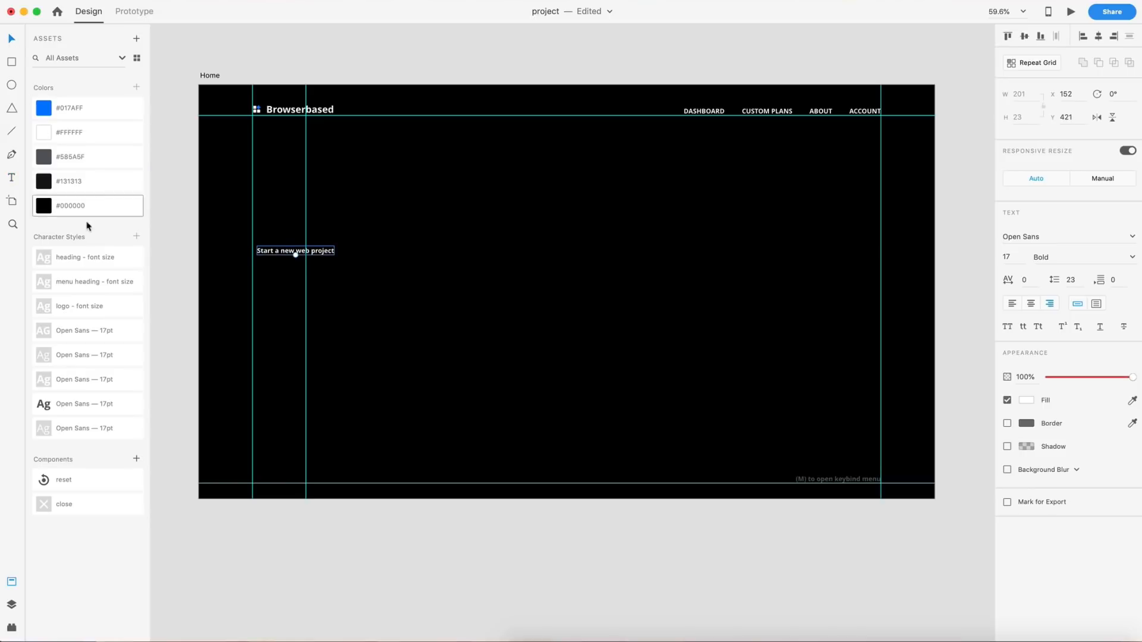
click(110, 260)
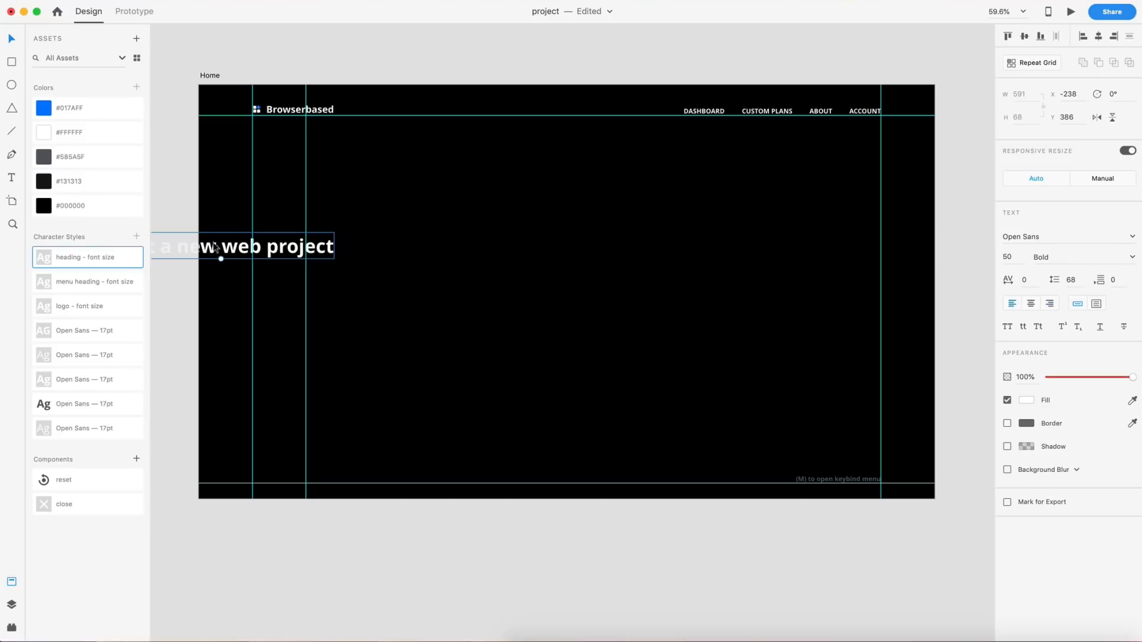
drag(221, 245, 405, 258)
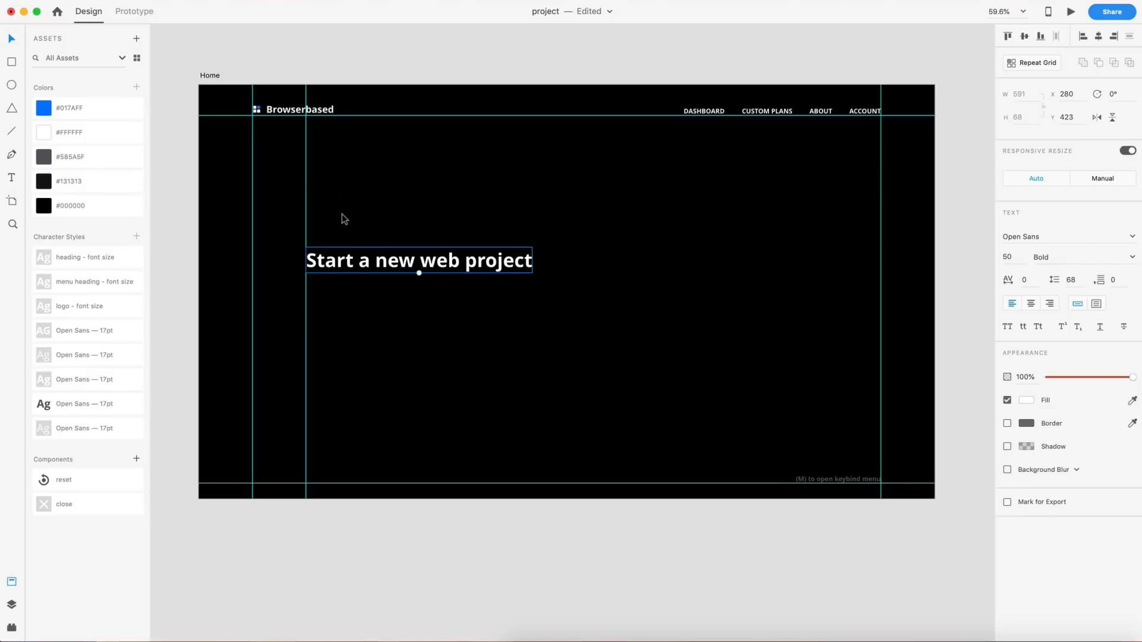
Step: Draw a text box about 541 × 111 below the heading, starting at the inner-left guide, and fill it with the placeholder "adfasf"
key(t)
drag(306, 297, 513, 340)
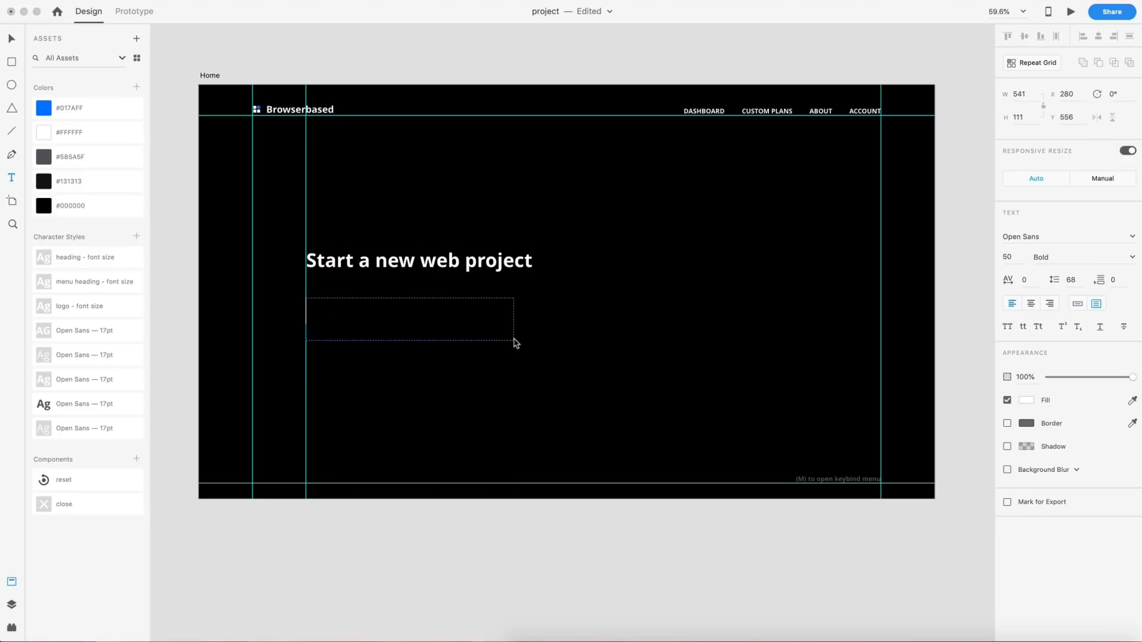
text(adfasf)
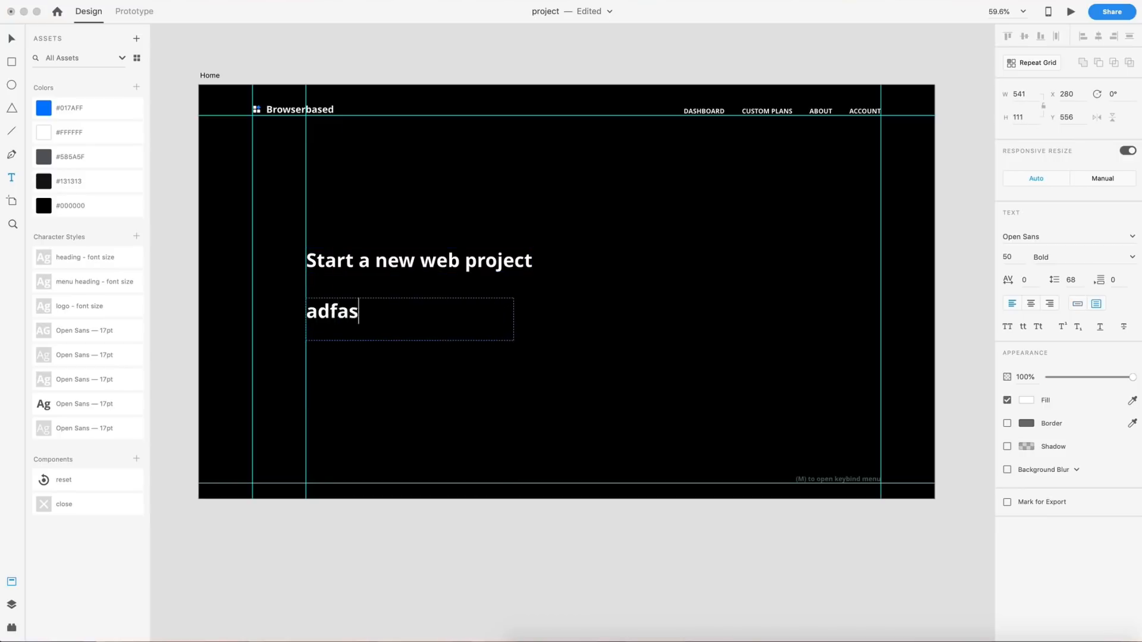
click(12, 38)
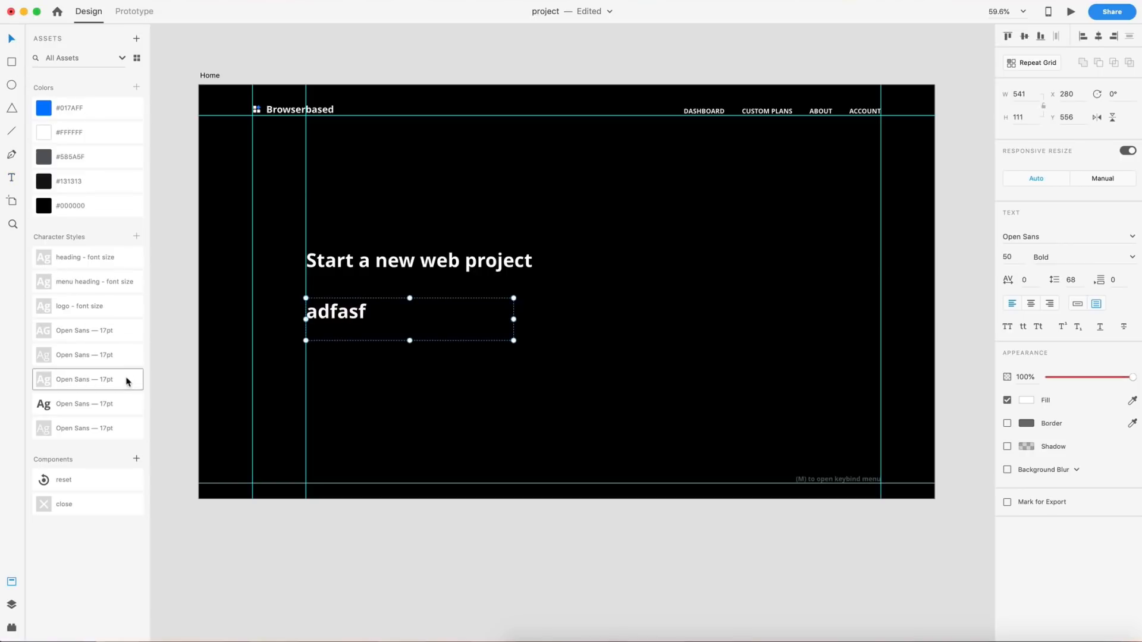
Step: Apply the white Open Sans 17pt character style to the placeholder text and set its weight to Regular
click(127, 380)
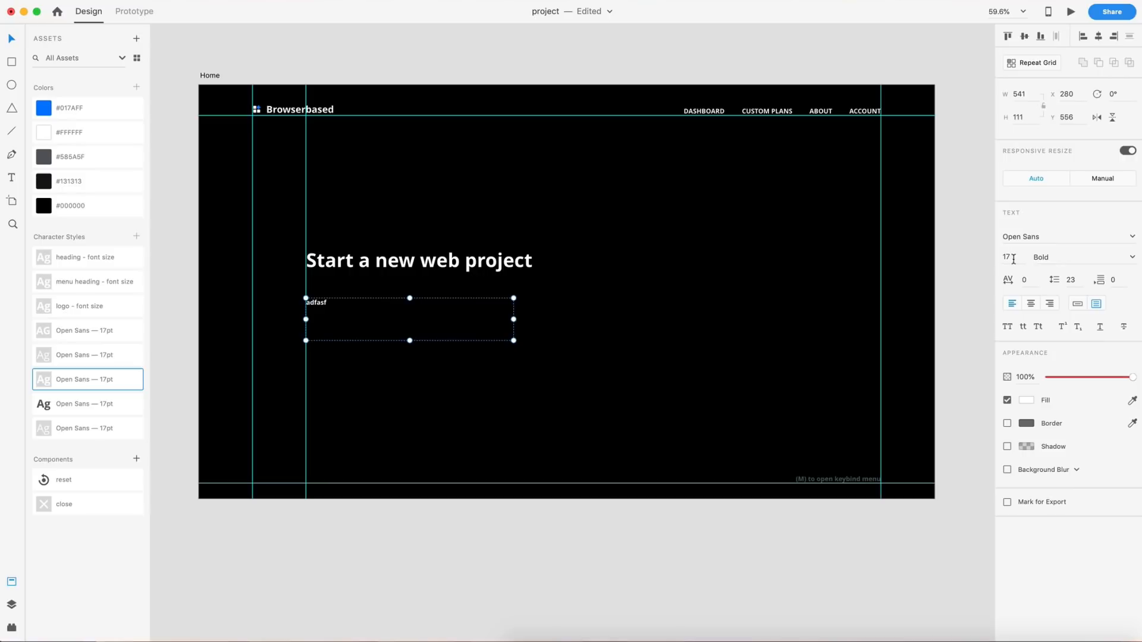
click(1132, 257)
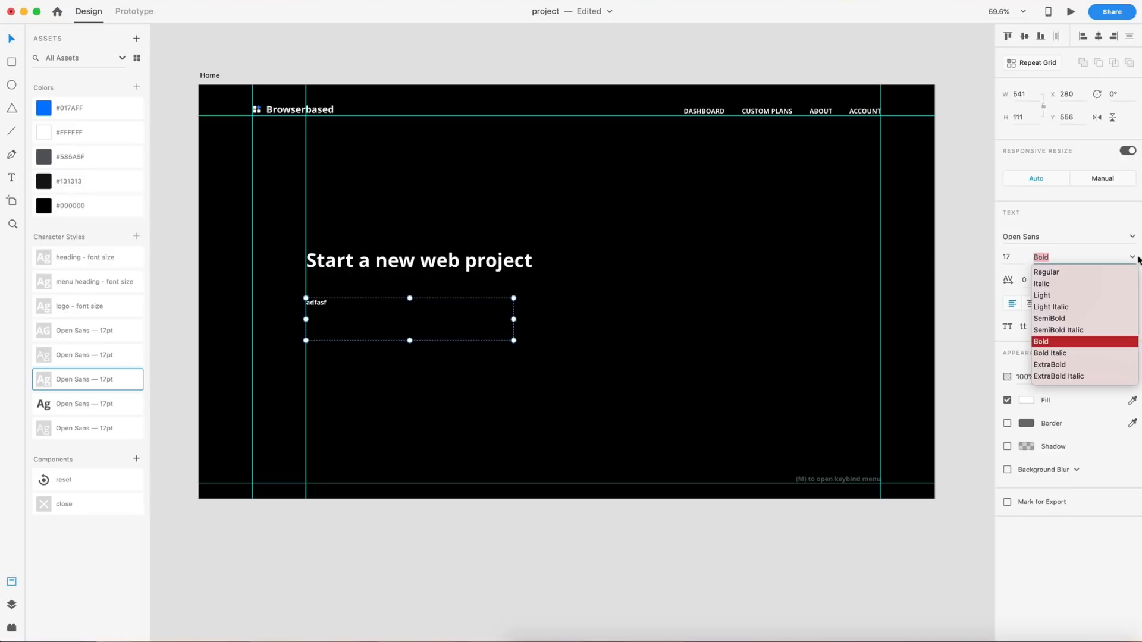
click(1044, 273)
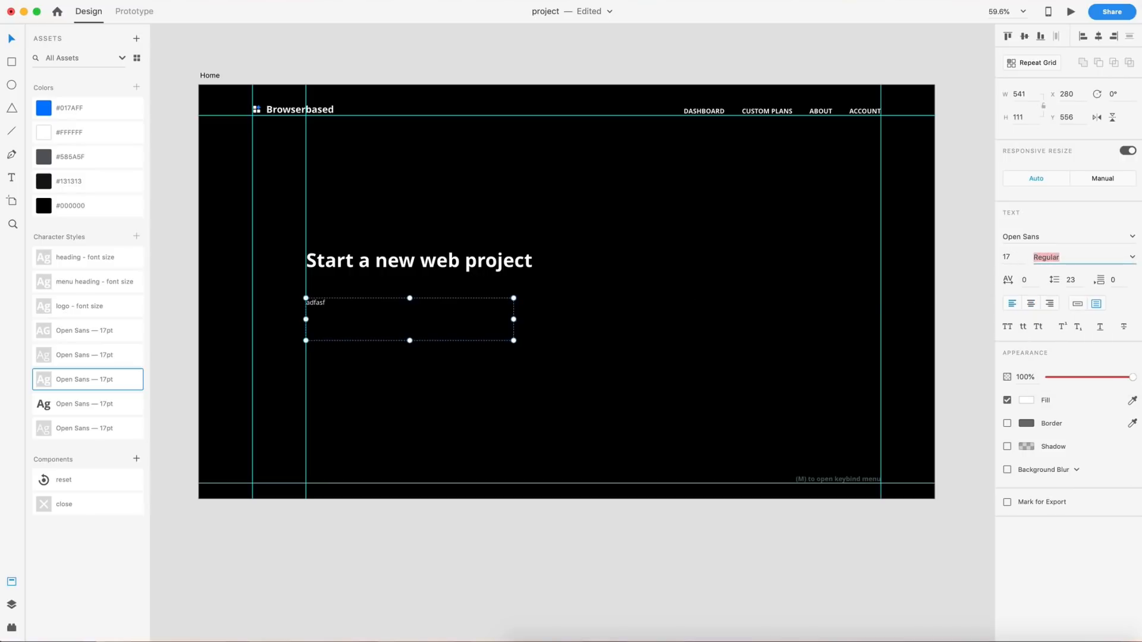
Step: Replace the placeholder with "Develop effective websites in our browser based text editor. Want more from Browserbased? Check out our custom plans."
key(super+Tab)
double_click(314, 303)
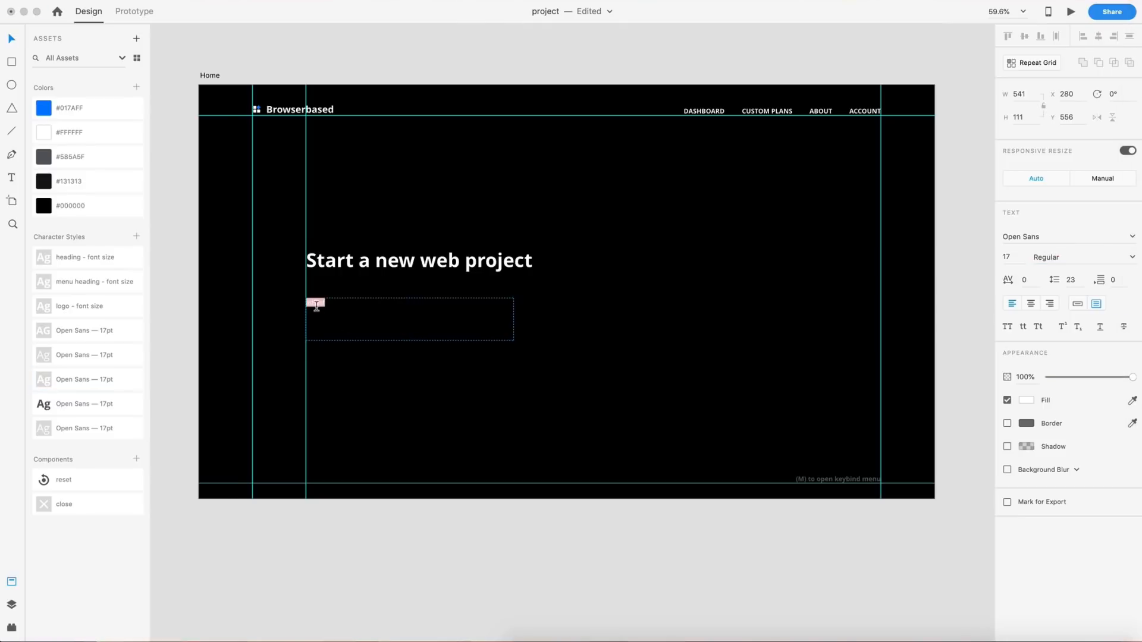
text(Develop effective websites in our browser based text editor. Want more from Browserbased? Check out our custom plans.)
click(515, 326)
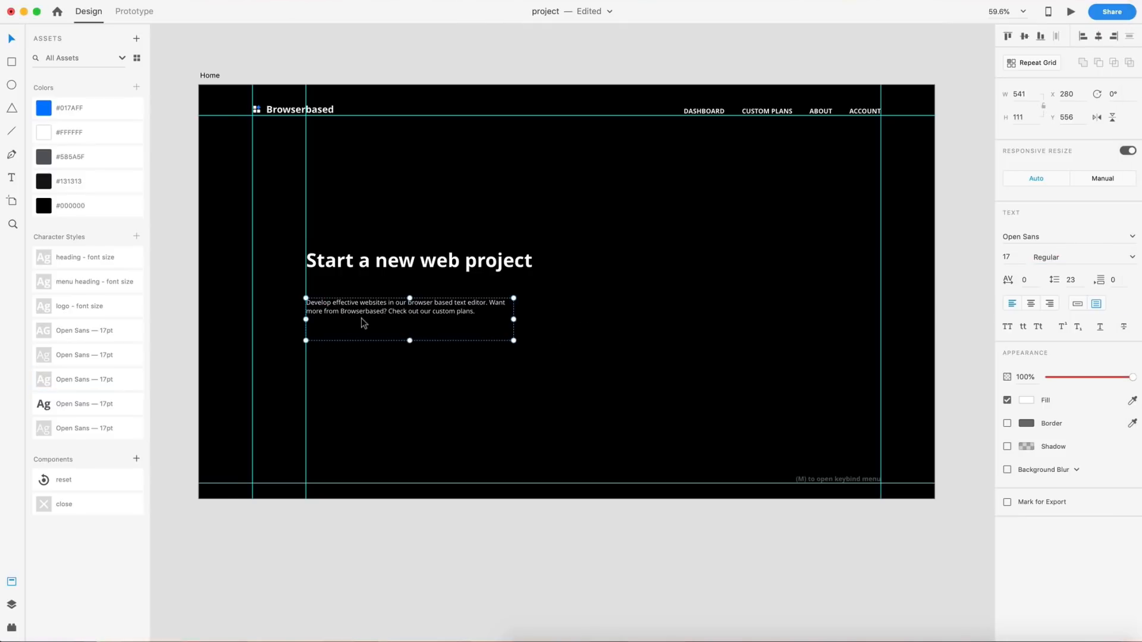
Step: Set the words "custom plans" in the paragraph to Bold
scroll(362, 316, up, 5)
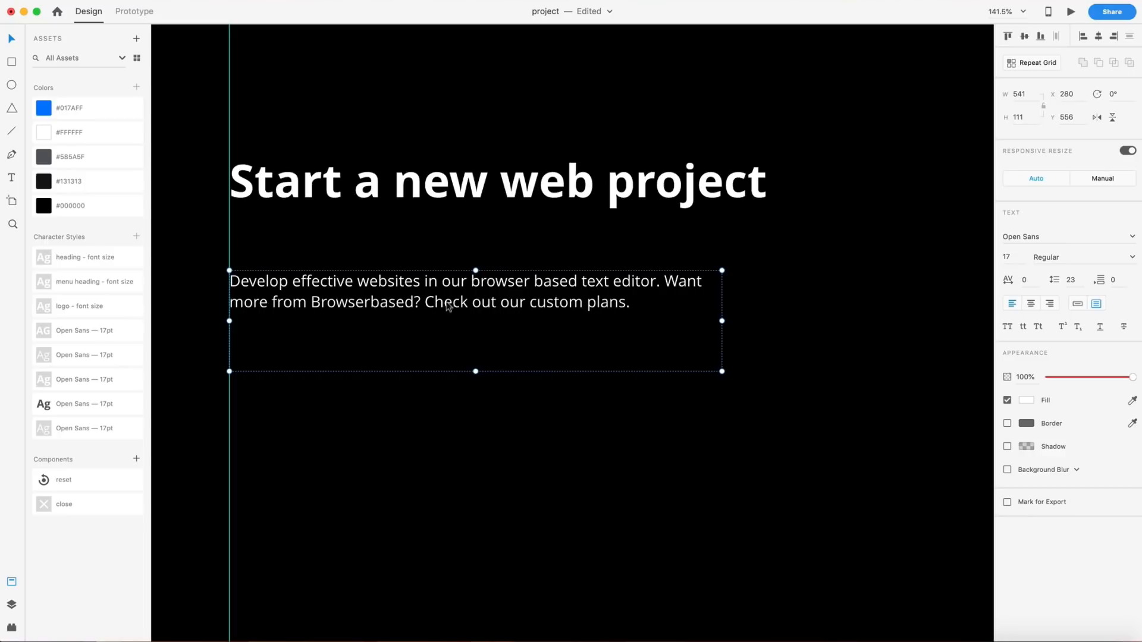
double_click(531, 303)
click(530, 303)
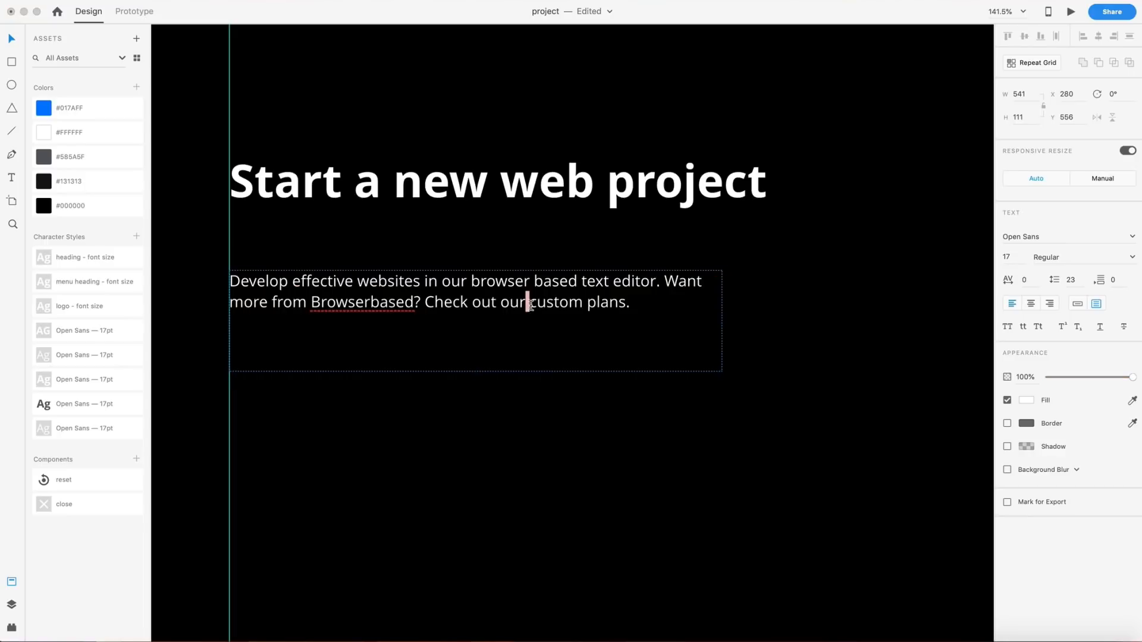
drag(529, 304, 625, 304)
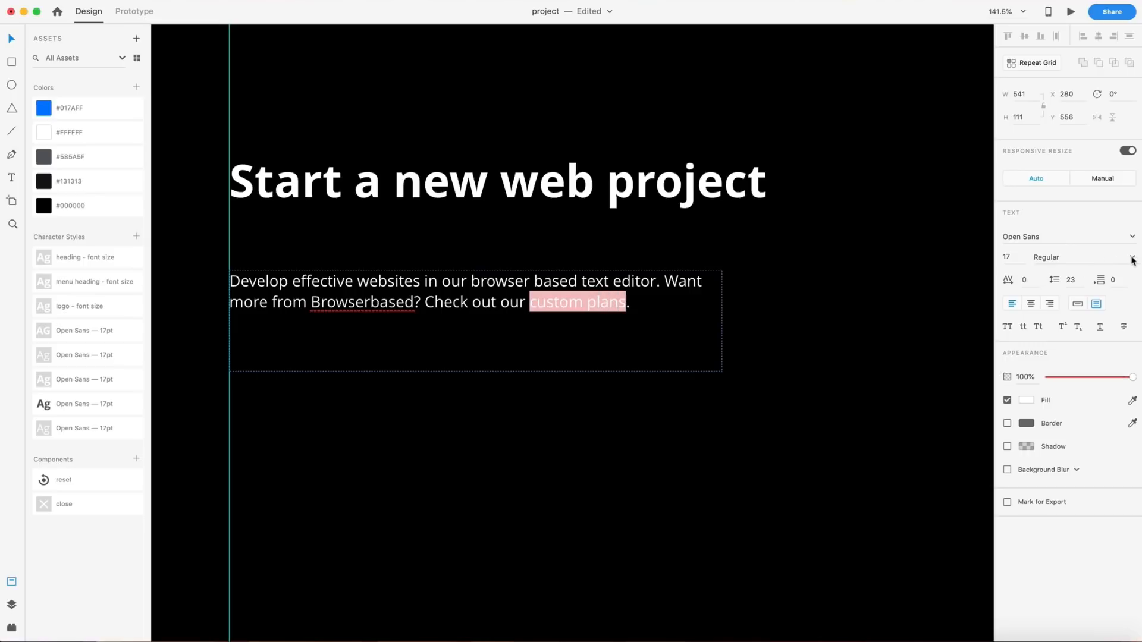
click(1132, 258)
click(1041, 342)
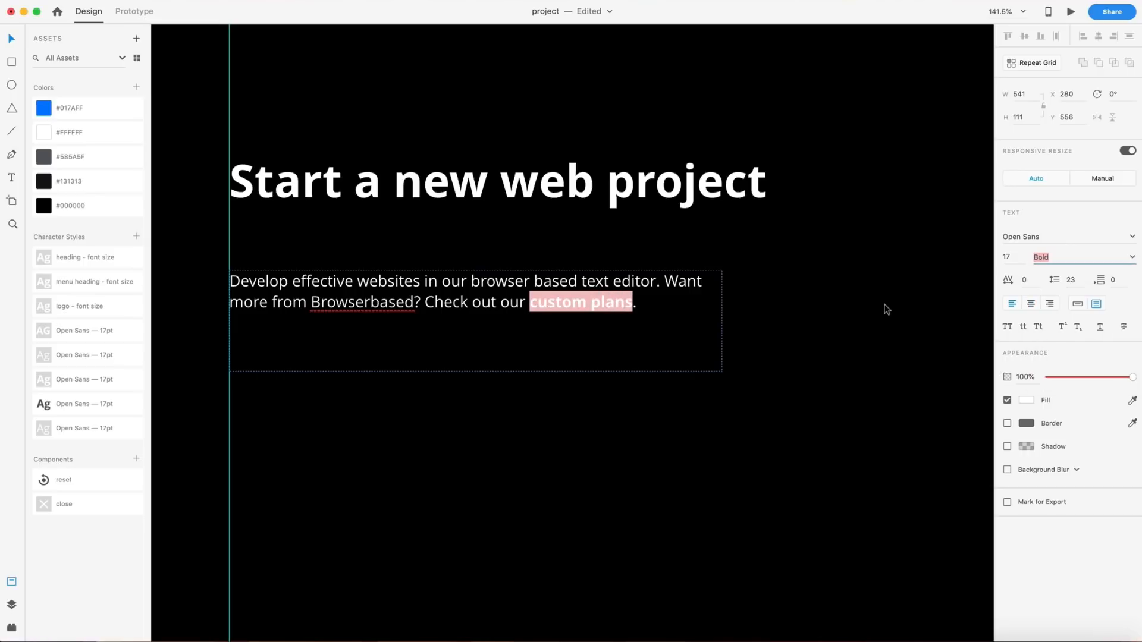
key(Escape)
click(875, 301)
Step: Reduce the paragraph box's height to about 47 and move it up to Y 511, just beneath the heading
scroll(858, 304, down, 5)
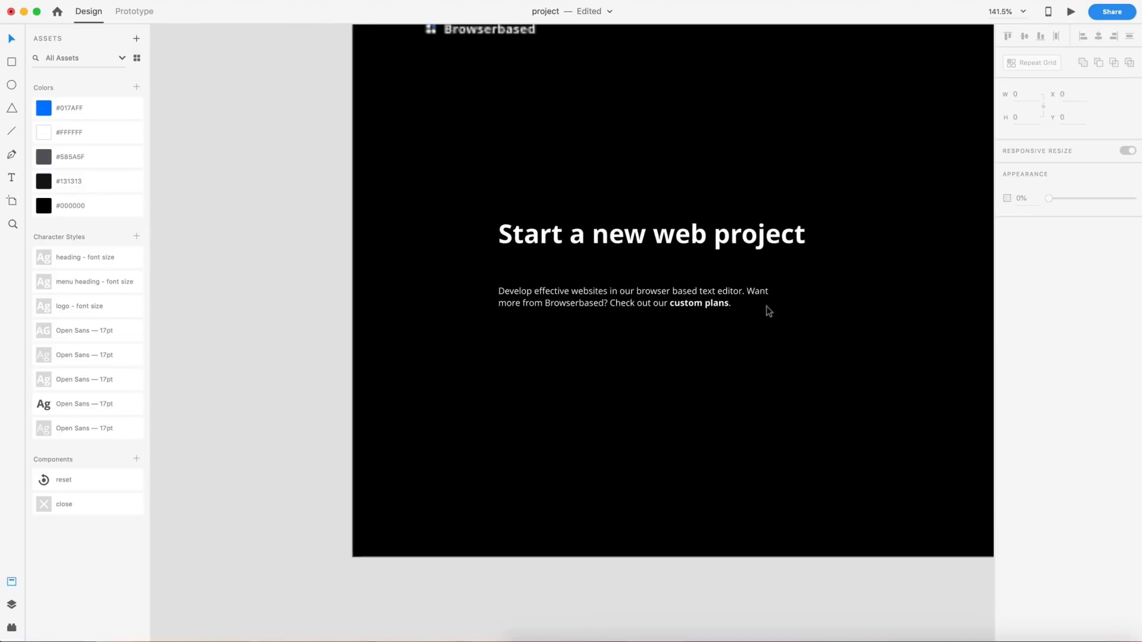
click(663, 327)
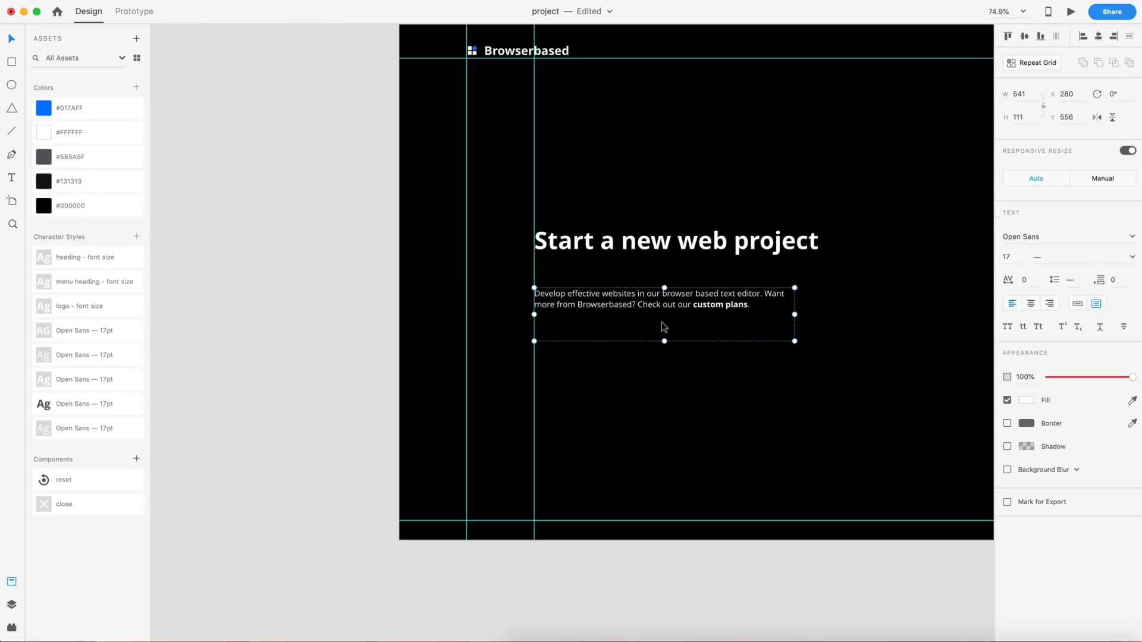
drag(663, 341, 621, 272)
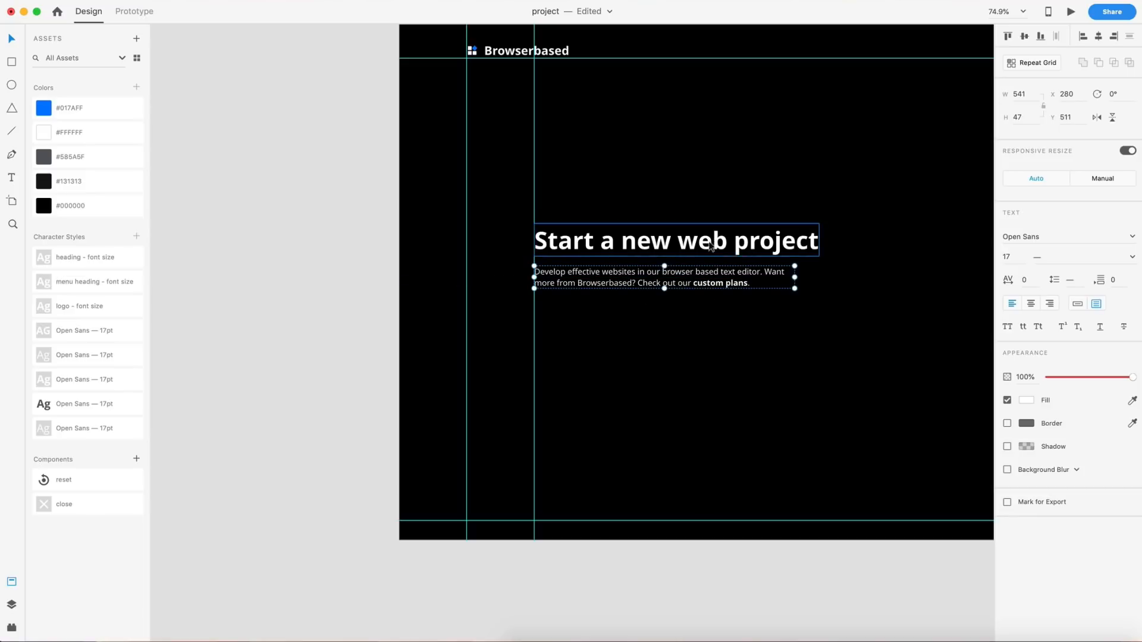
Step: Lower the paragraph's opacity to 49% and deselect it
drag(1093, 382, 1090, 381)
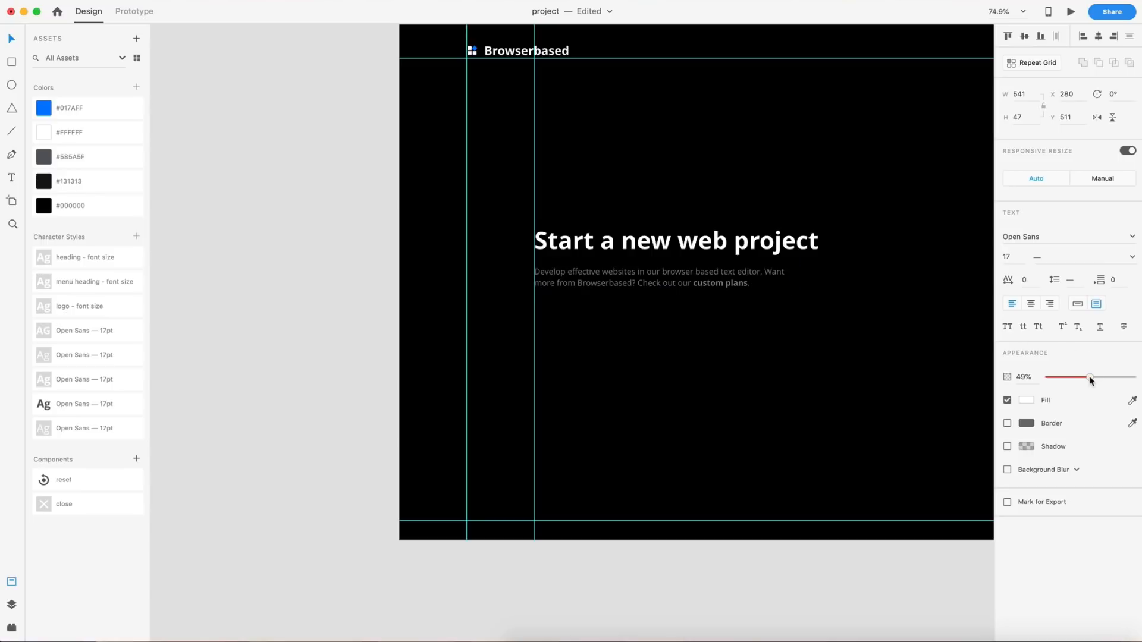
click(834, 372)
Step: Turn on the layout grid for the Home artboard
scroll(823, 365, right, 5)
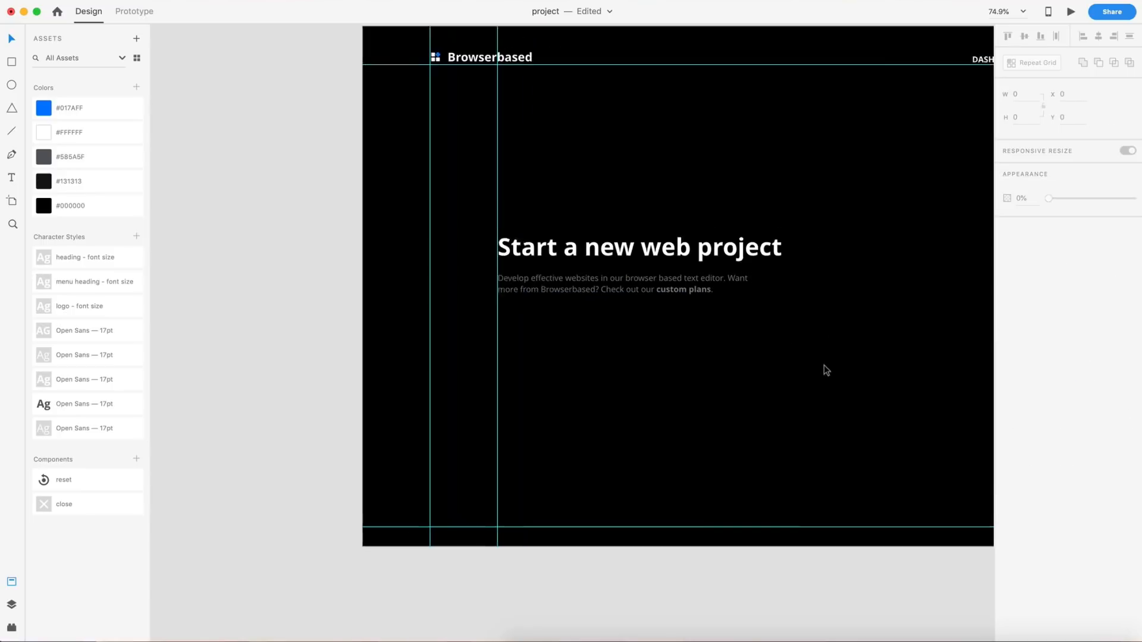
click(820, 366)
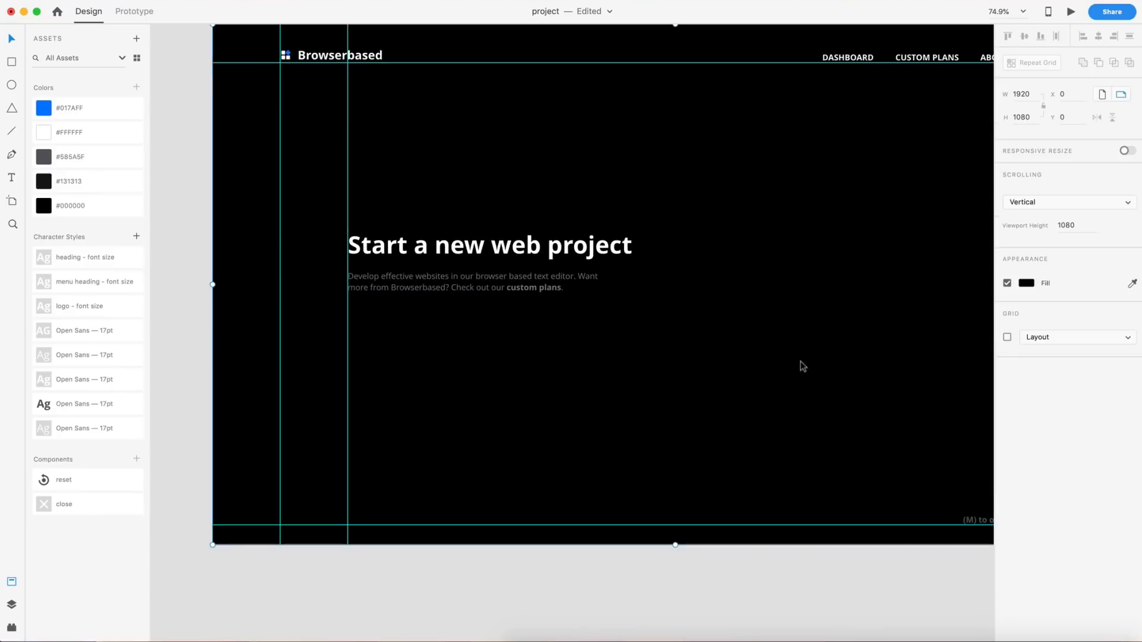
click(1006, 337)
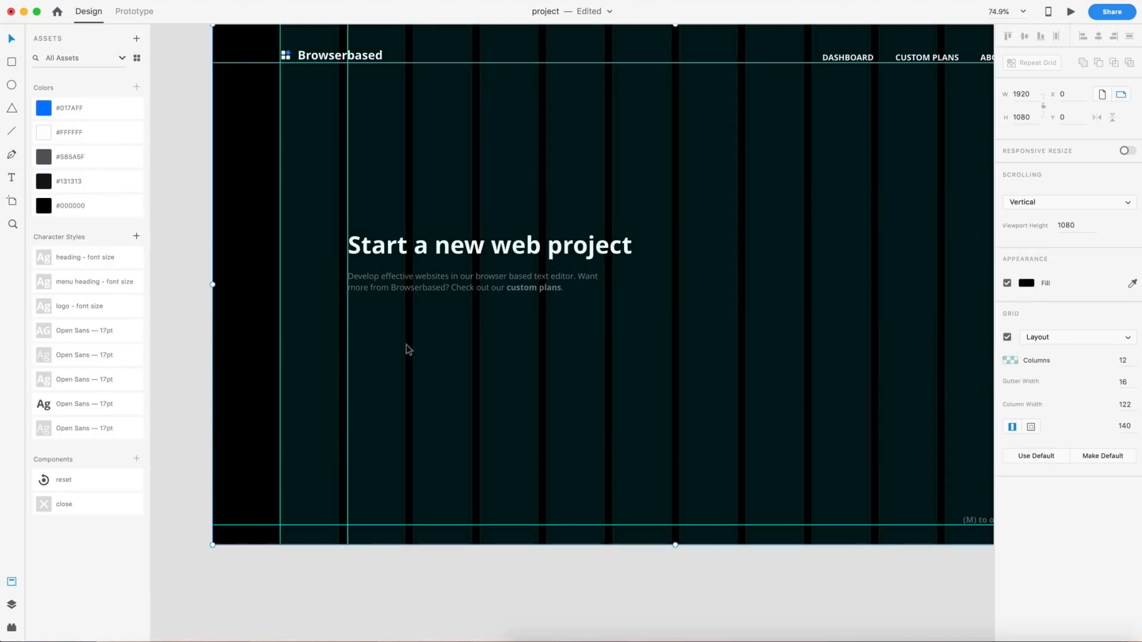
scroll(377, 348, up, 1)
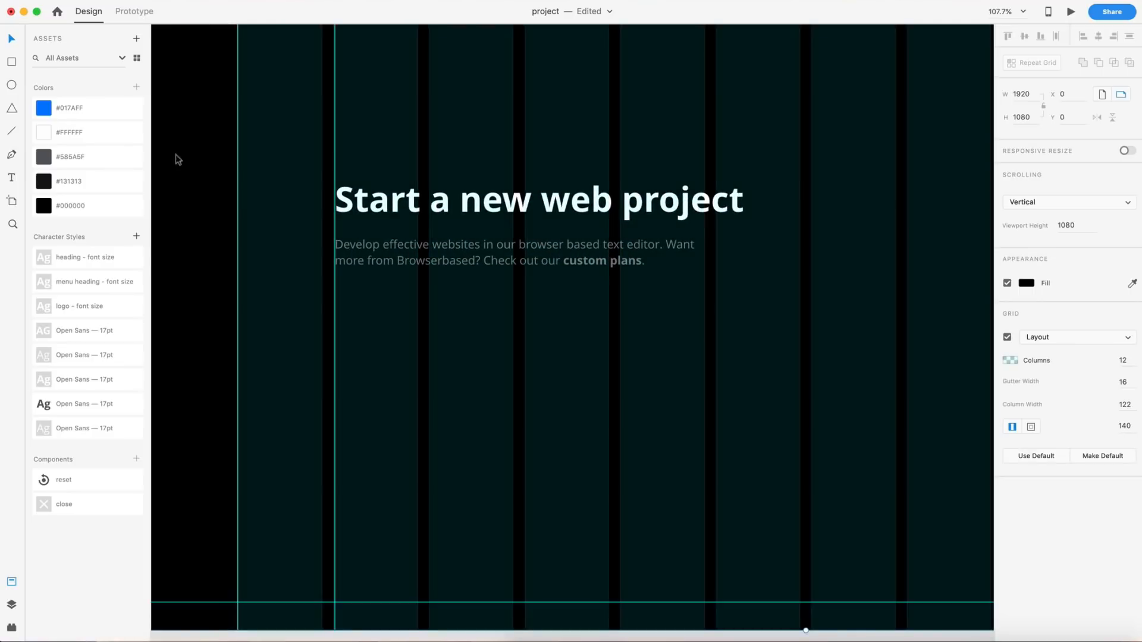
Step: Draw a rectangle beneath the paragraph, 258 wide across two grid columns from X 280, and set its height to 70
click(12, 62)
drag(335, 313, 511, 369)
drag(511, 366, 513, 365)
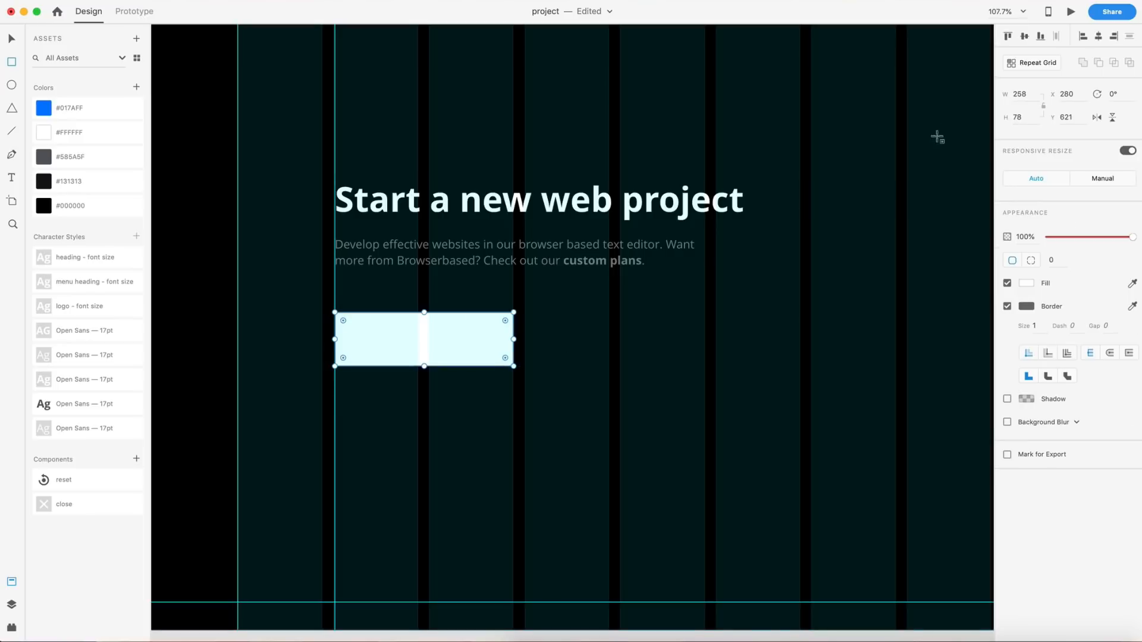
click(1033, 116)
text(70)
key(Return)
Step: Style the rectangle with corner radius 5, no border and a #017AFF fill, and move it up to Y 598
click(1058, 260)
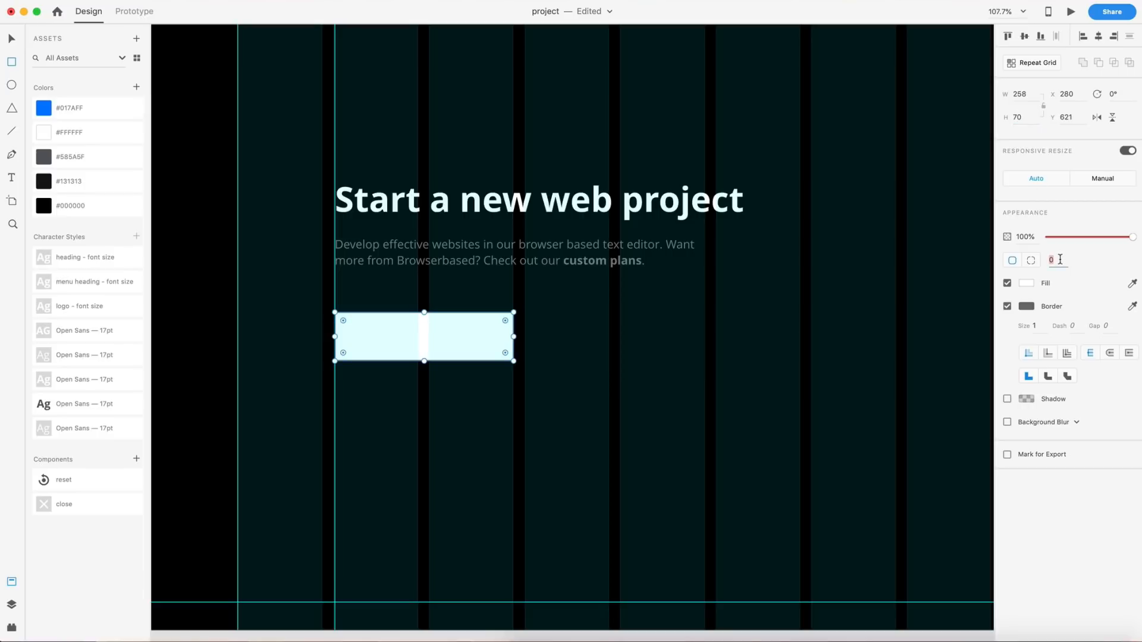
key(Return)
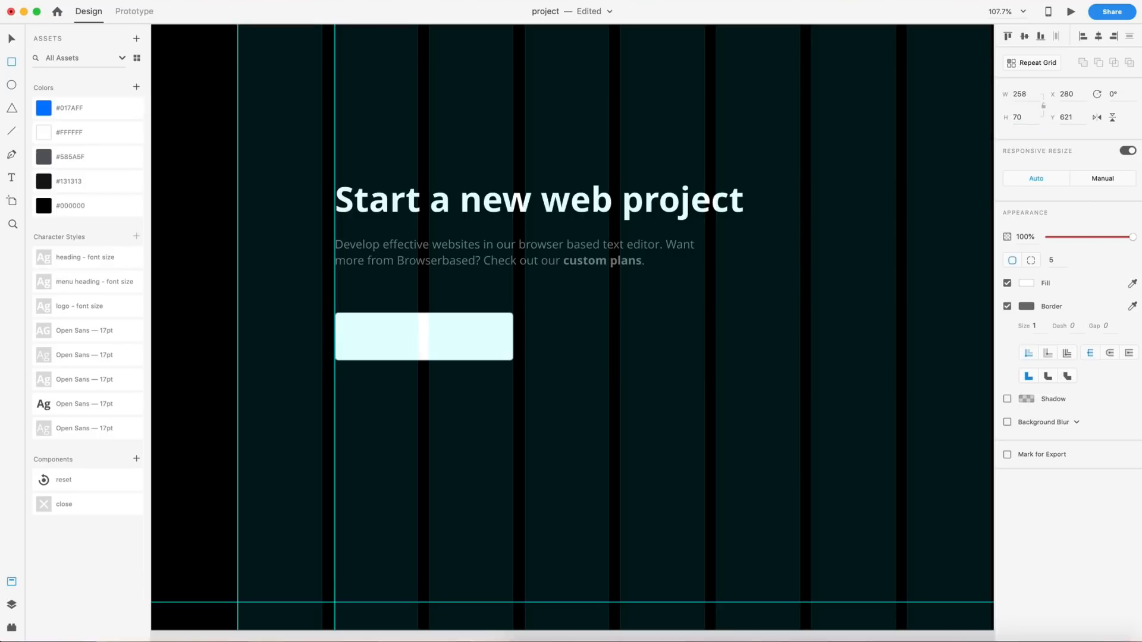
click(1006, 307)
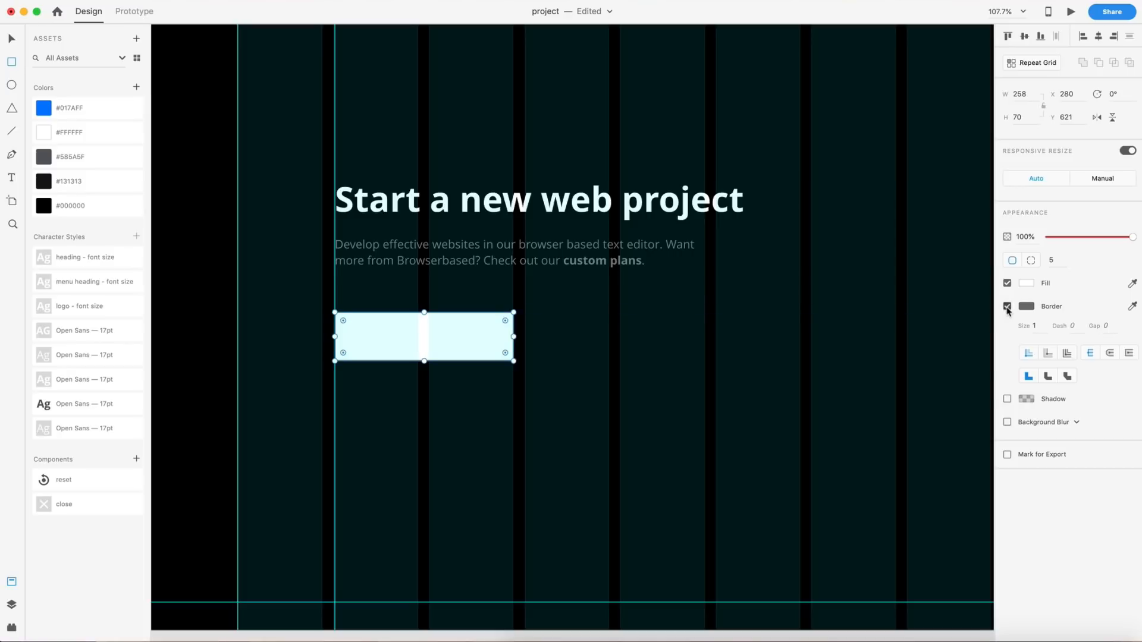
key(v)
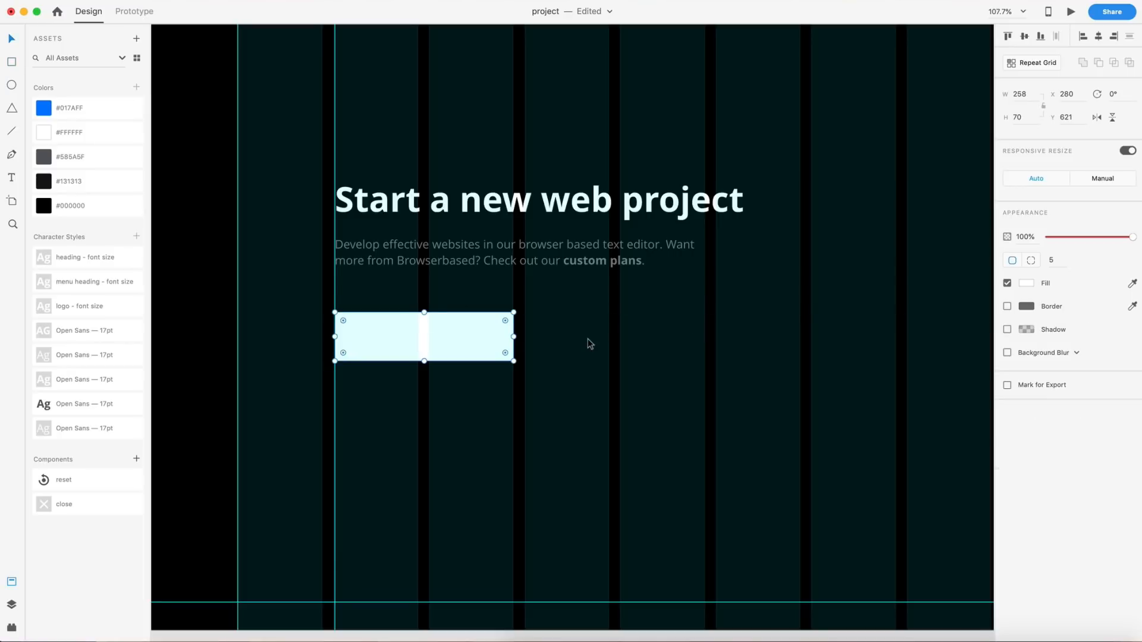
click(46, 109)
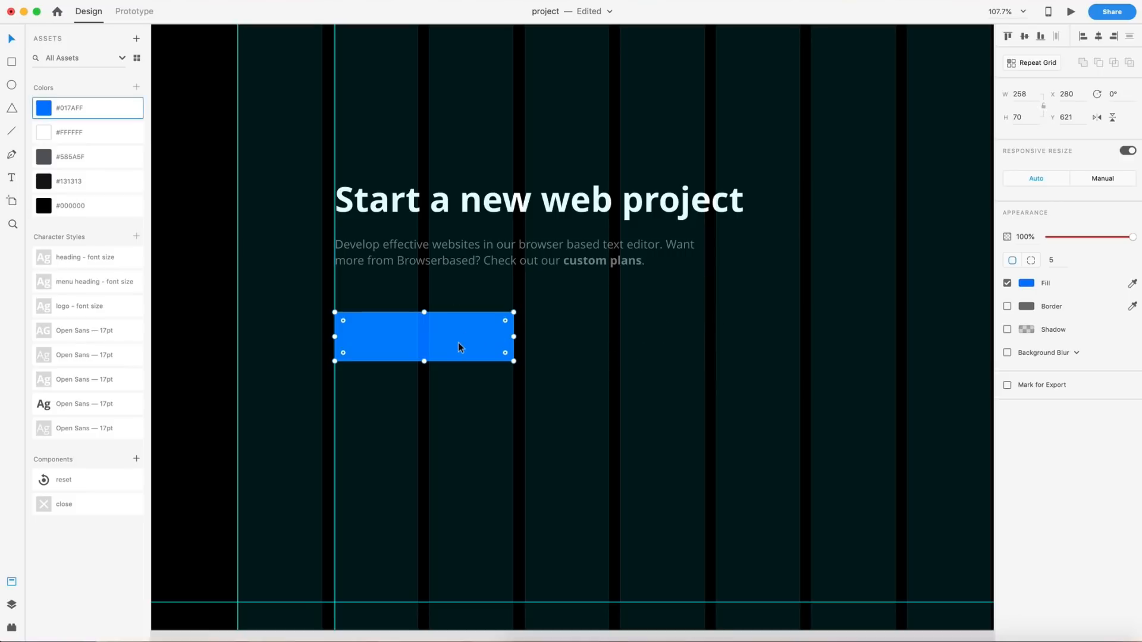
drag(459, 344, 459, 326)
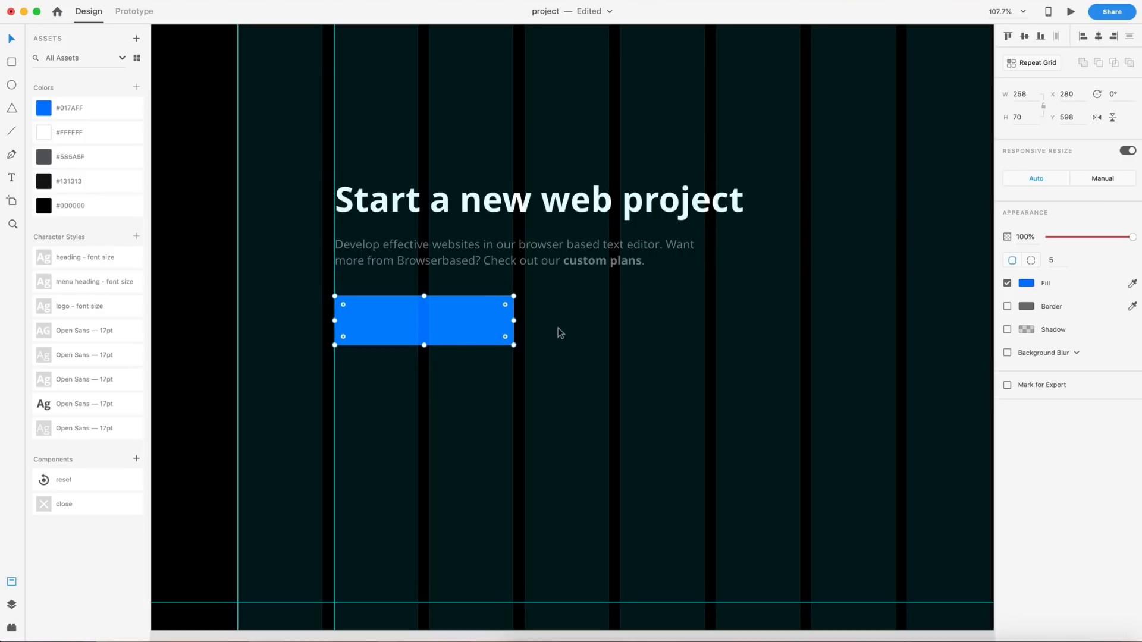
Step: Add the label "Create new project" over the blue rectangle and make it Bold and centre-aligned
key(t)
click(416, 321)
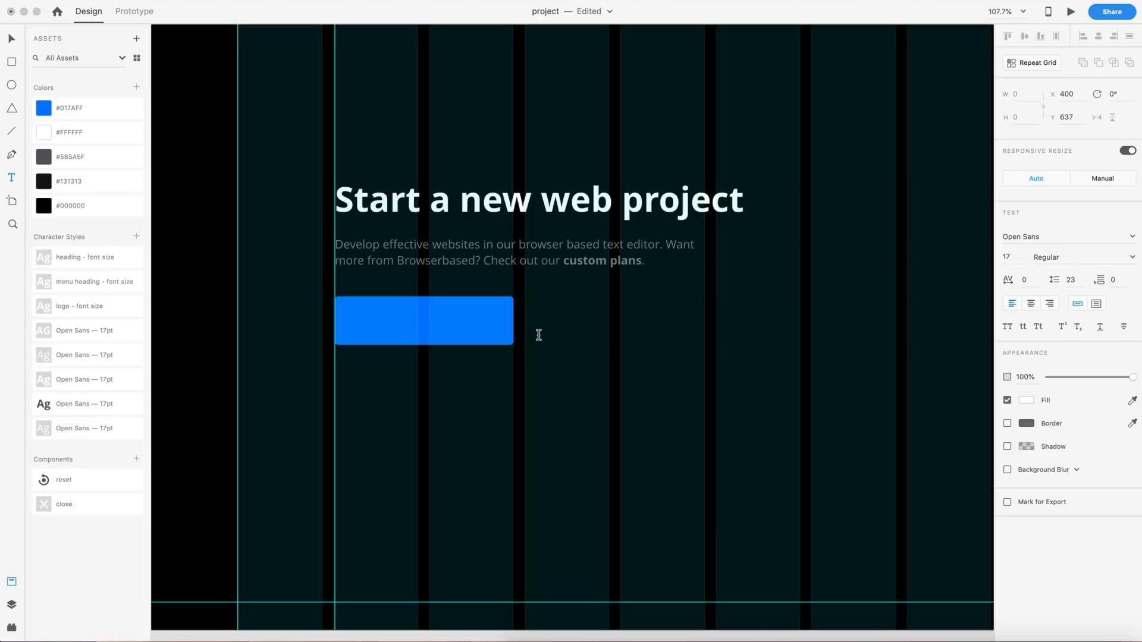
text(Create new project)
click(11, 40)
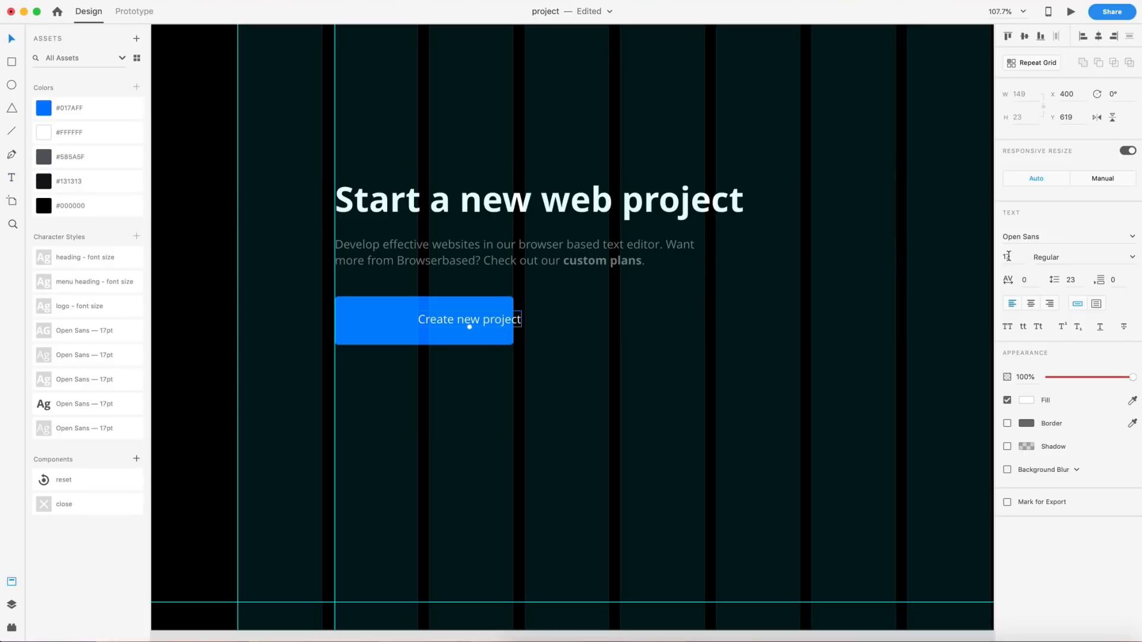
click(1133, 259)
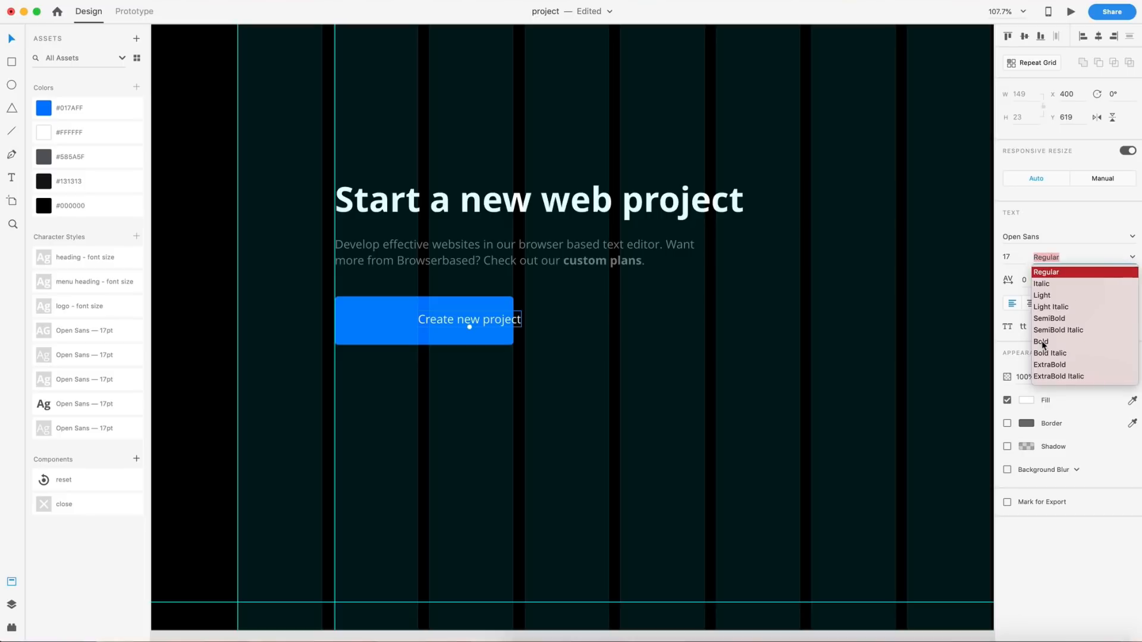
click(1042, 344)
click(1030, 304)
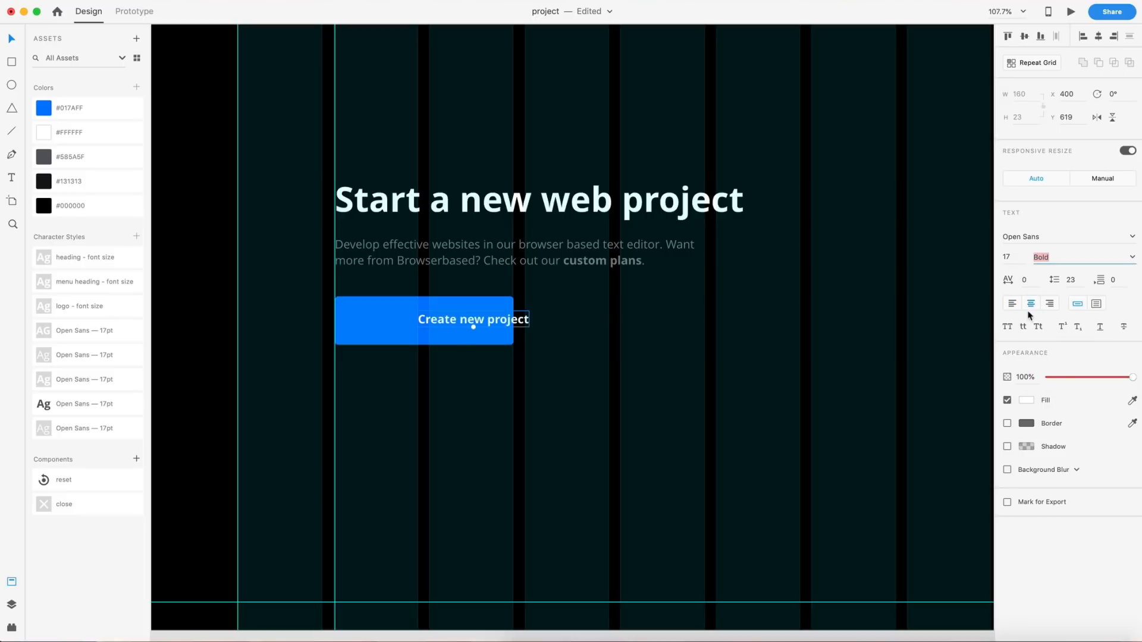
Step: Centre the label and the blue rectangle on each other vertically and horizontally
shift+click(355, 312)
click(1023, 37)
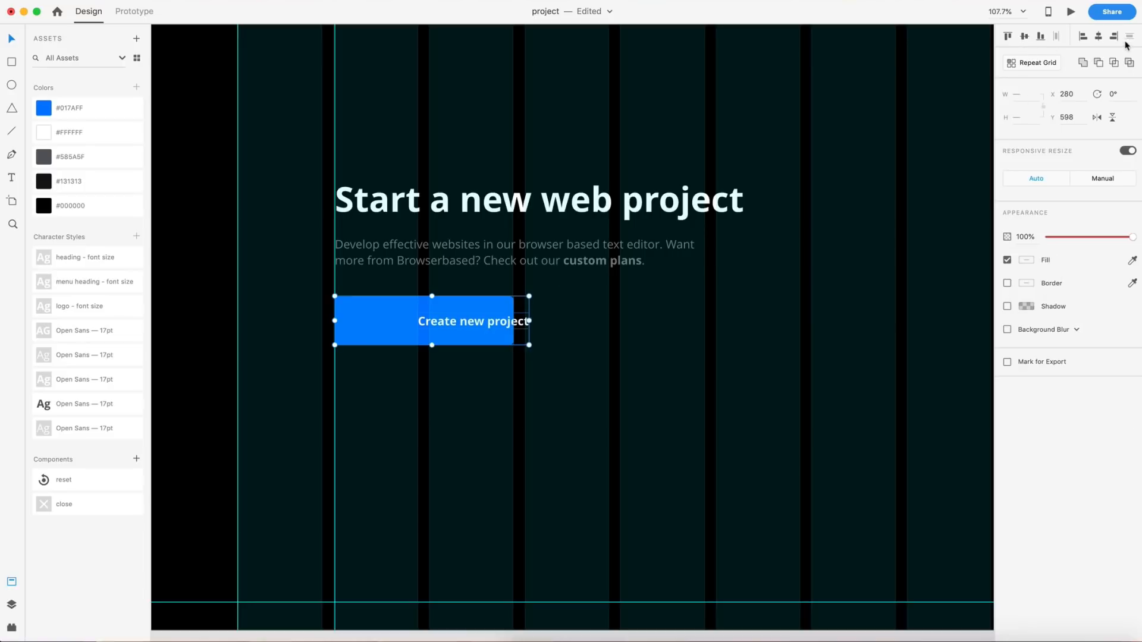
click(1098, 37)
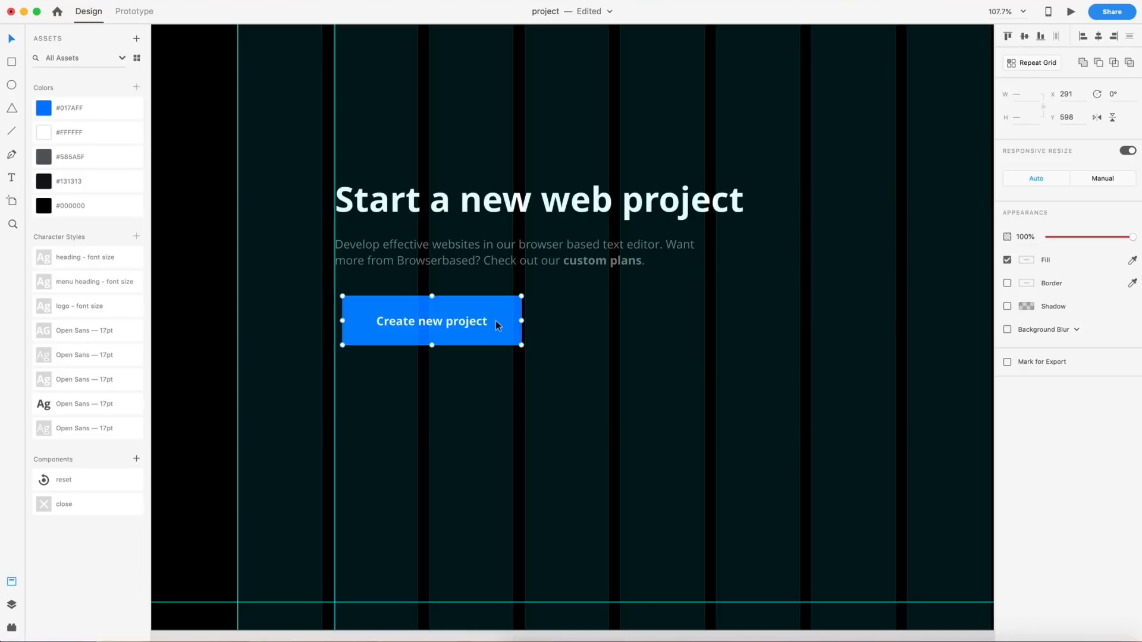
Step: Return the button to the guide at X 280 and place a copy beside it at X 554
drag(495, 320, 689, 334)
click(736, 339)
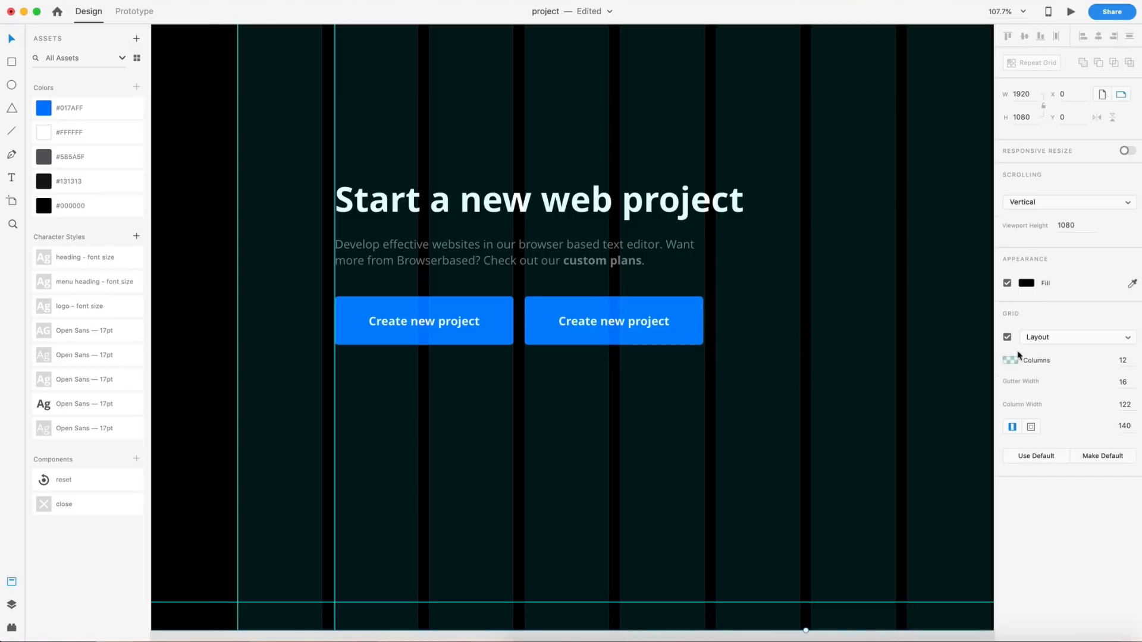
Step: Turn off the Home artboard's layout grid and move the copied button right to X 568
click(1007, 338)
click(684, 336)
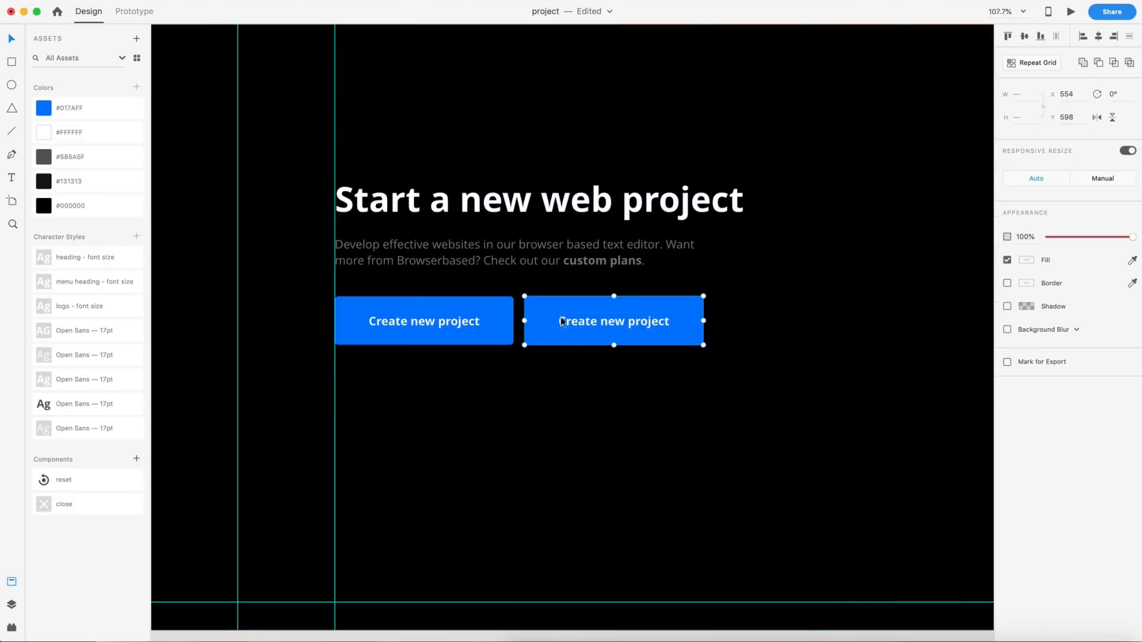
drag(540, 319, 548, 319)
click(776, 425)
Step: Fill the second button's rectangle with the #131313 asset colour and deselect it
click(569, 324)
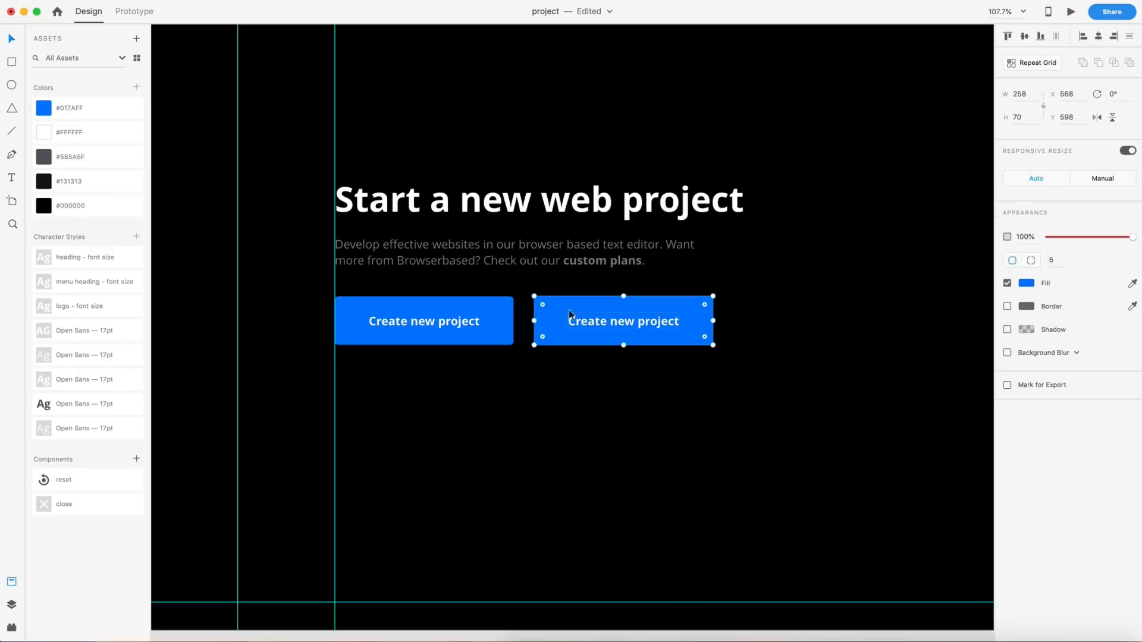
click(45, 185)
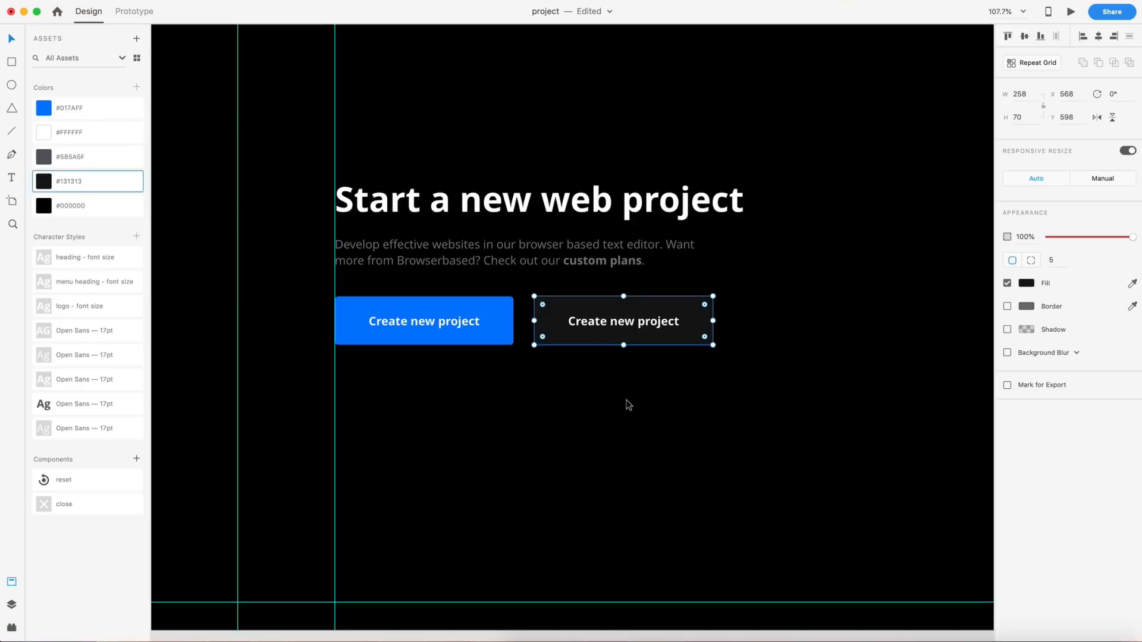
click(752, 377)
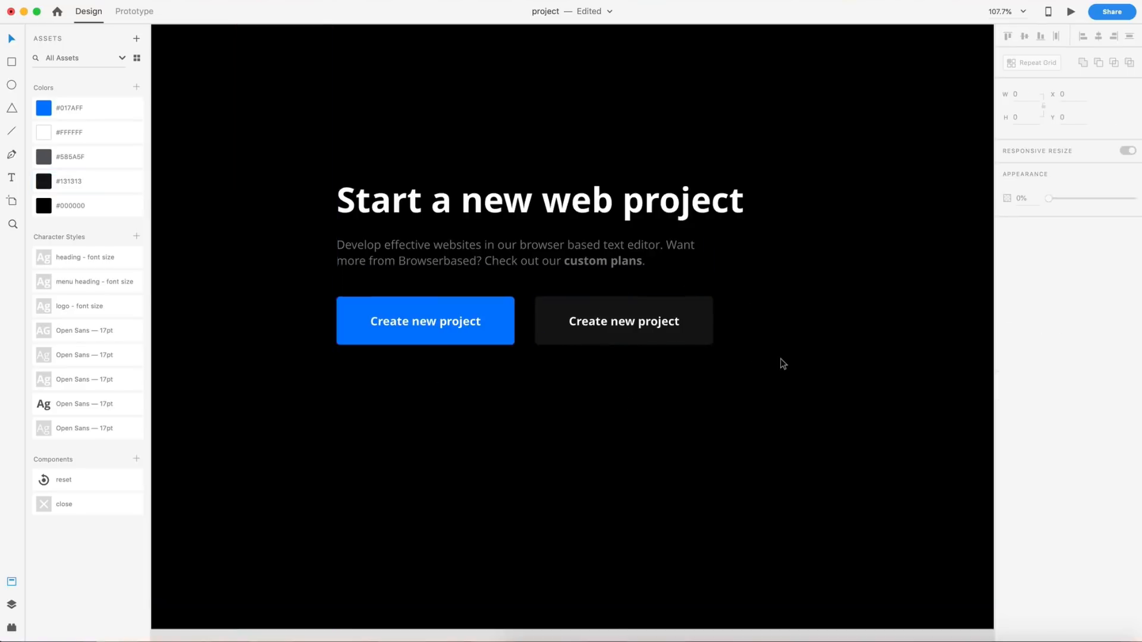
Step: Change the second button's label to "Manage projects" and save the document
scroll(783, 358, down, 5)
scroll(961, 379, up, 5)
scroll(684, 347, down, 2)
scroll(684, 347, left, 3)
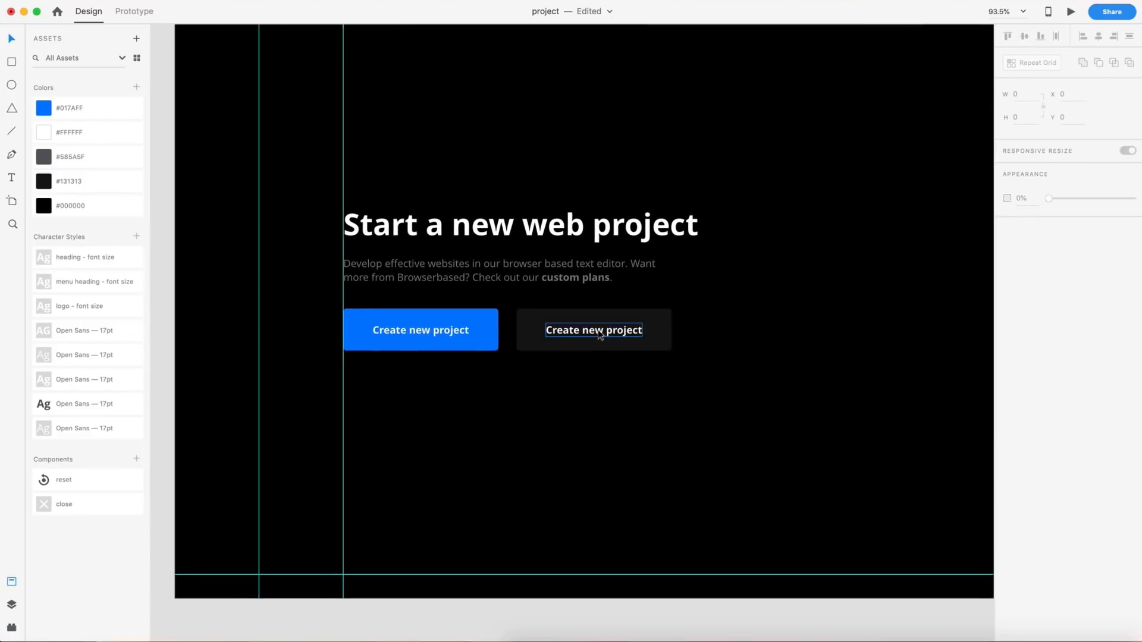
double_click(598, 331)
double_click(594, 330)
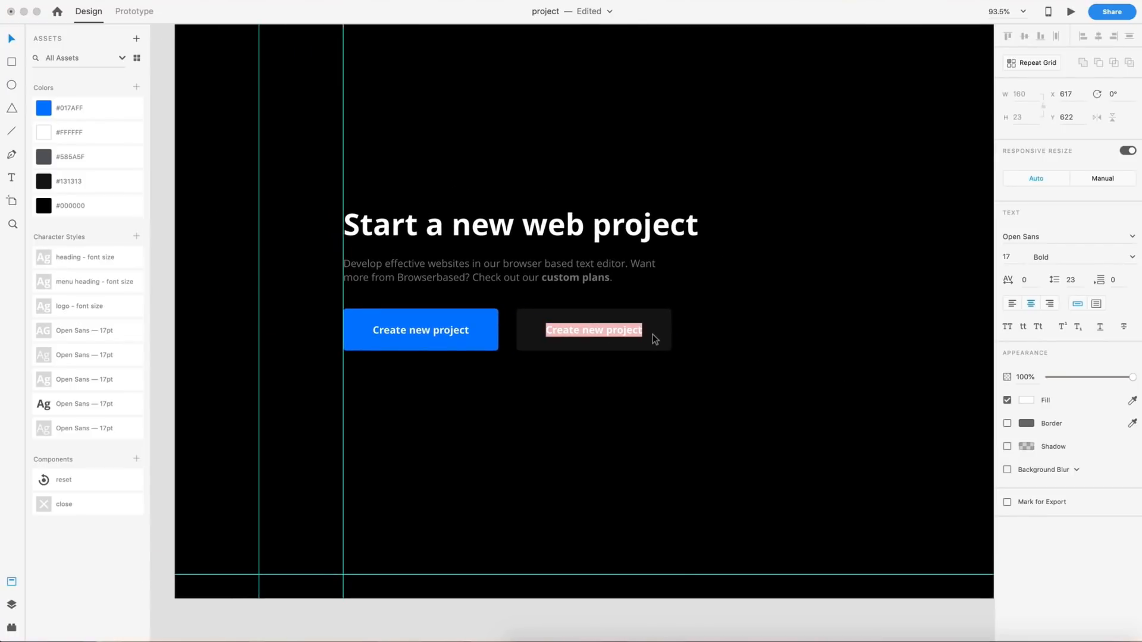
text(Manage projects)
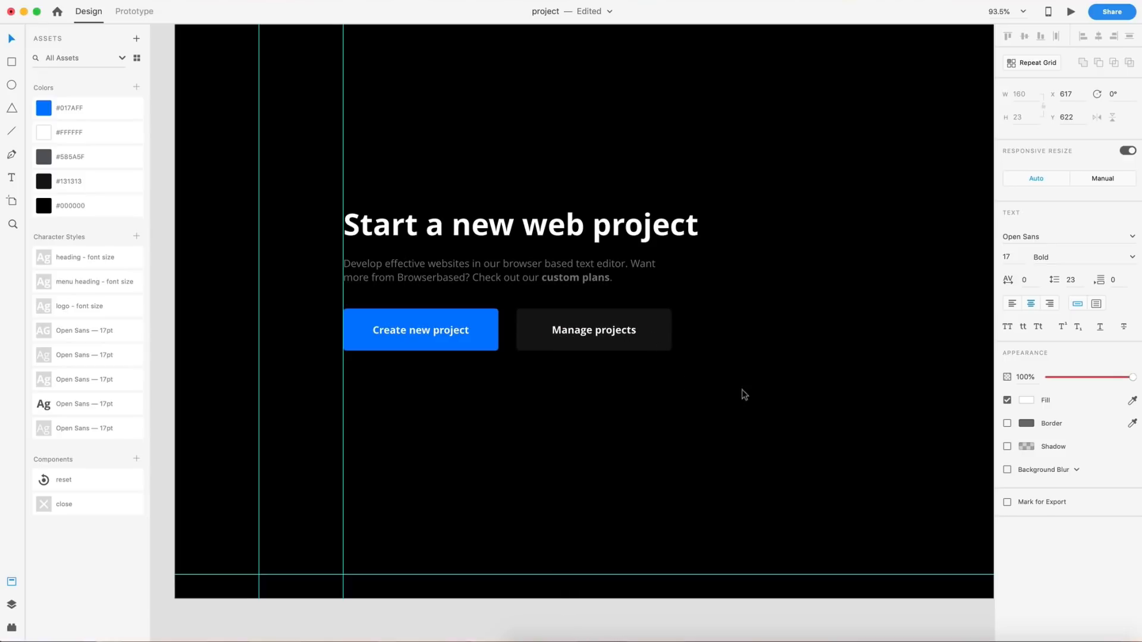
click(775, 389)
key(super+s)
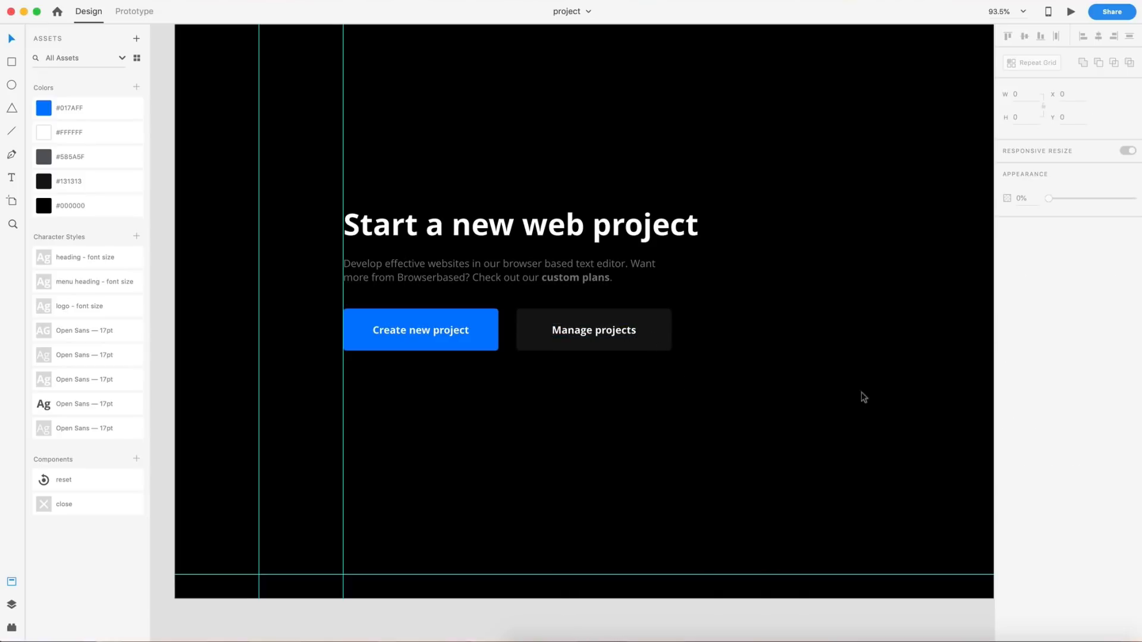
Step: Select the heading, paragraph and both buttons together and move them up slightly on the Home artboard
scroll(891, 390, down, 5)
scroll(885, 390, right, 3)
scroll(845, 388, right, 1)
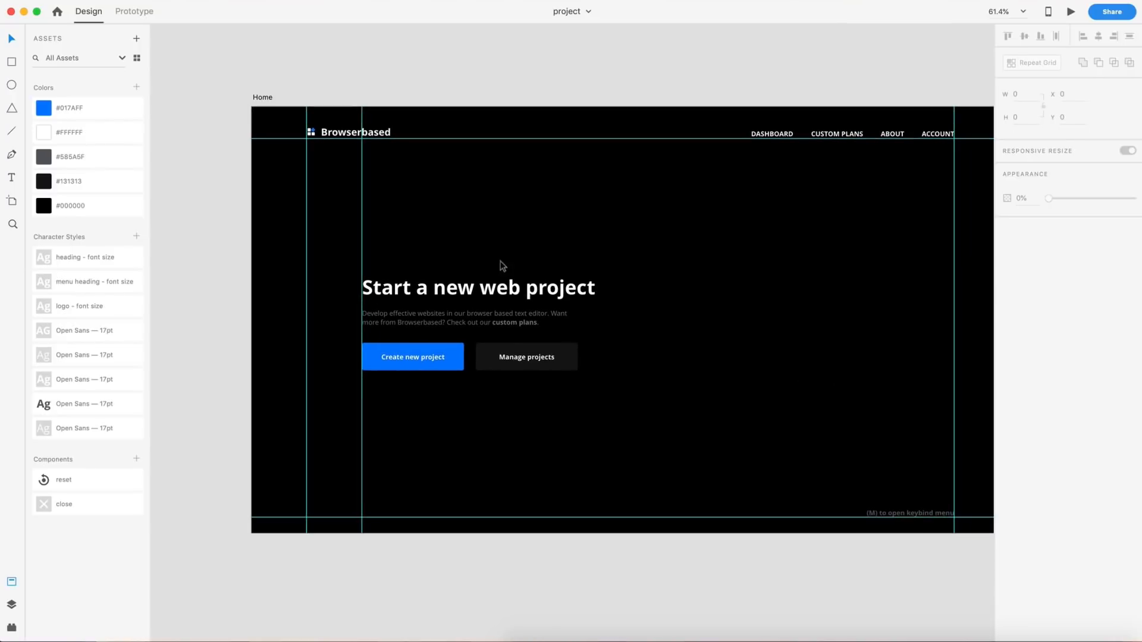
drag(704, 419, 335, 244)
drag(419, 296, 415, 291)
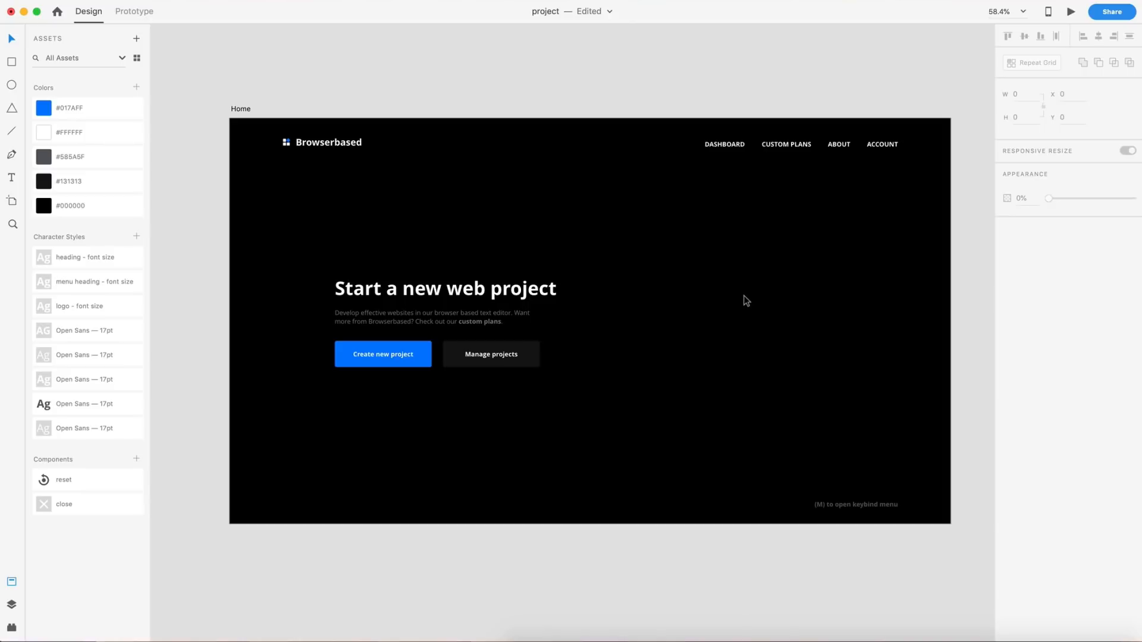
Step: Paste the image of cubes and a blue sphere beside the heading content and send it behind the text
key(super+v)
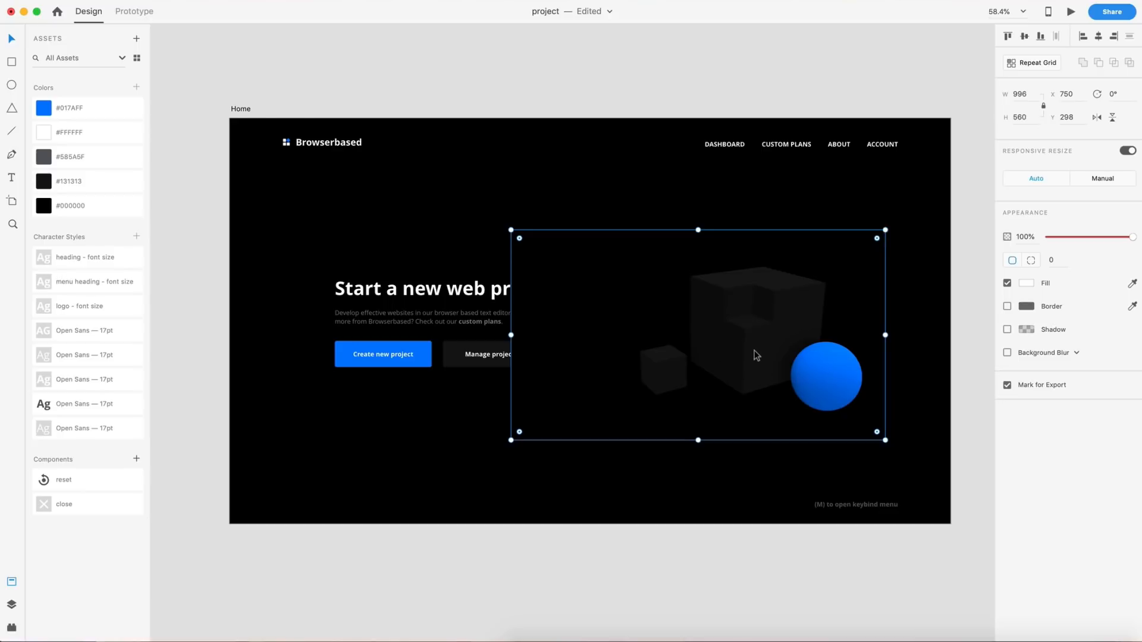
scroll(754, 355, up, 3)
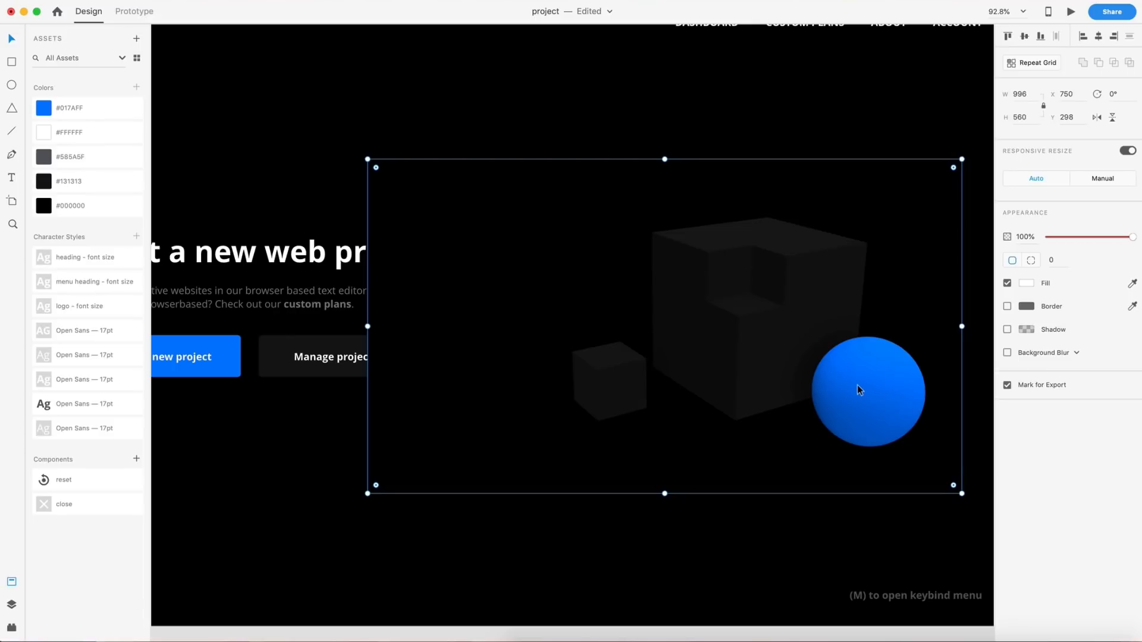
scroll(857, 384, down, 5)
scroll(858, 384, up, 2)
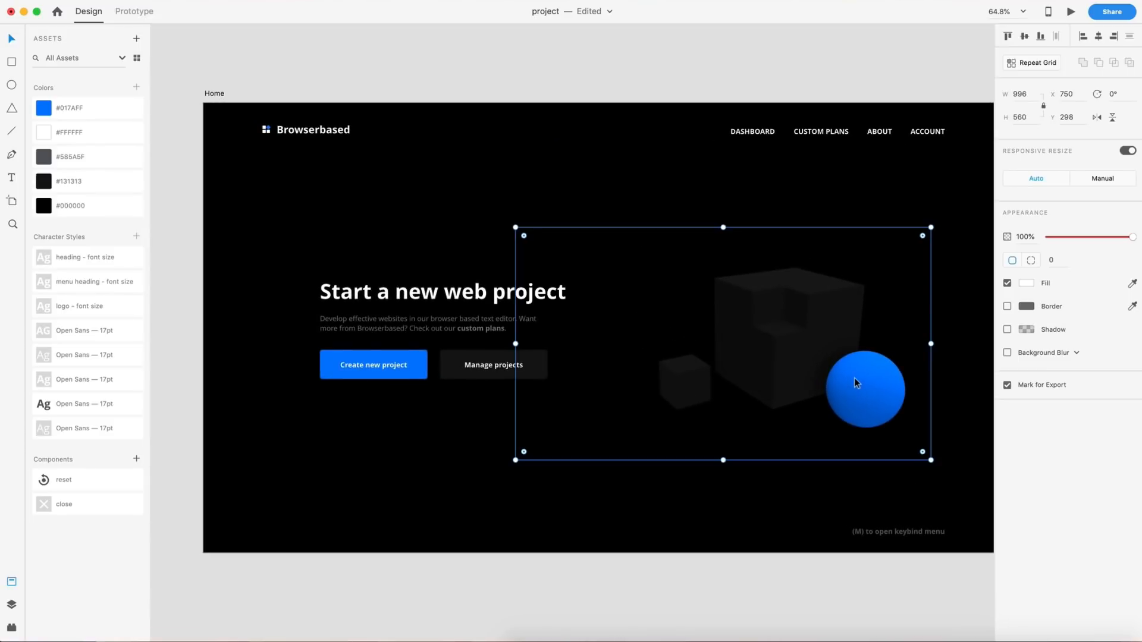
Step: Shift the cubes-and-sphere image slightly up and to the right, and deselect it
scroll(867, 384, right, 1)
scroll(867, 384, up, 1)
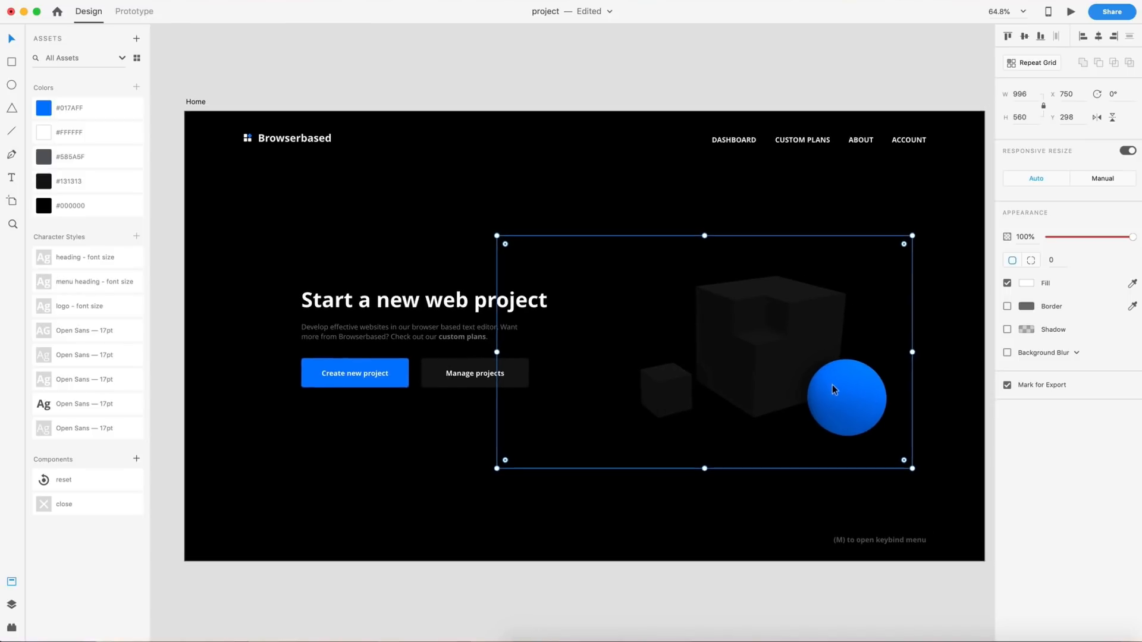
drag(836, 388, 843, 384)
click(737, 87)
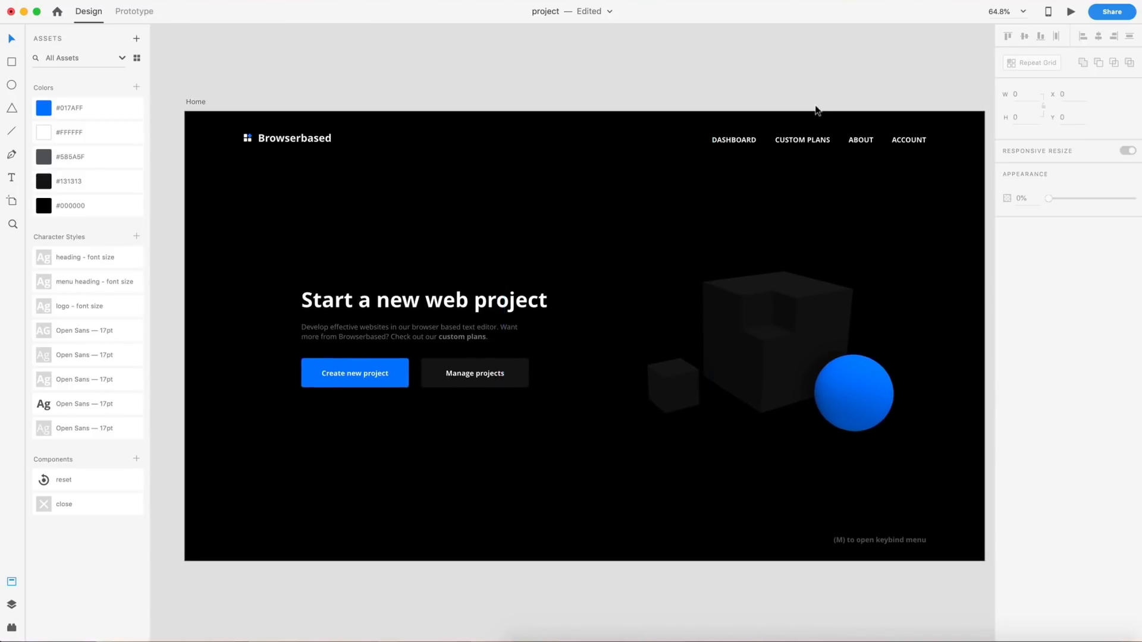
scroll(805, 95, down, 1)
scroll(805, 96, left, 1)
scroll(806, 99, right, 1)
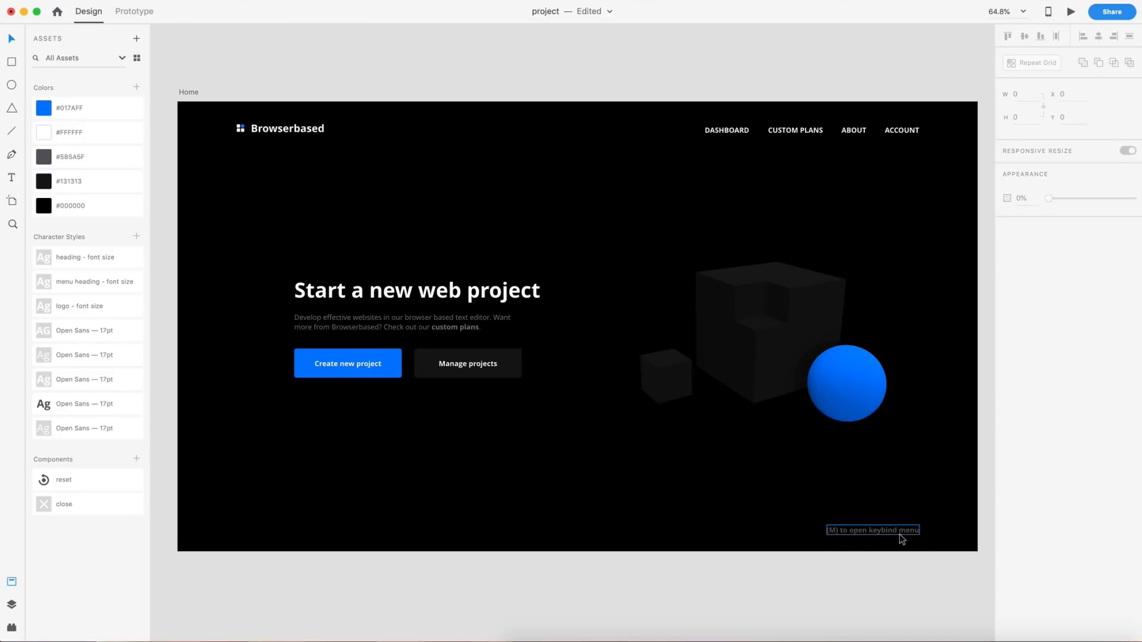
scroll(899, 533, up, 1)
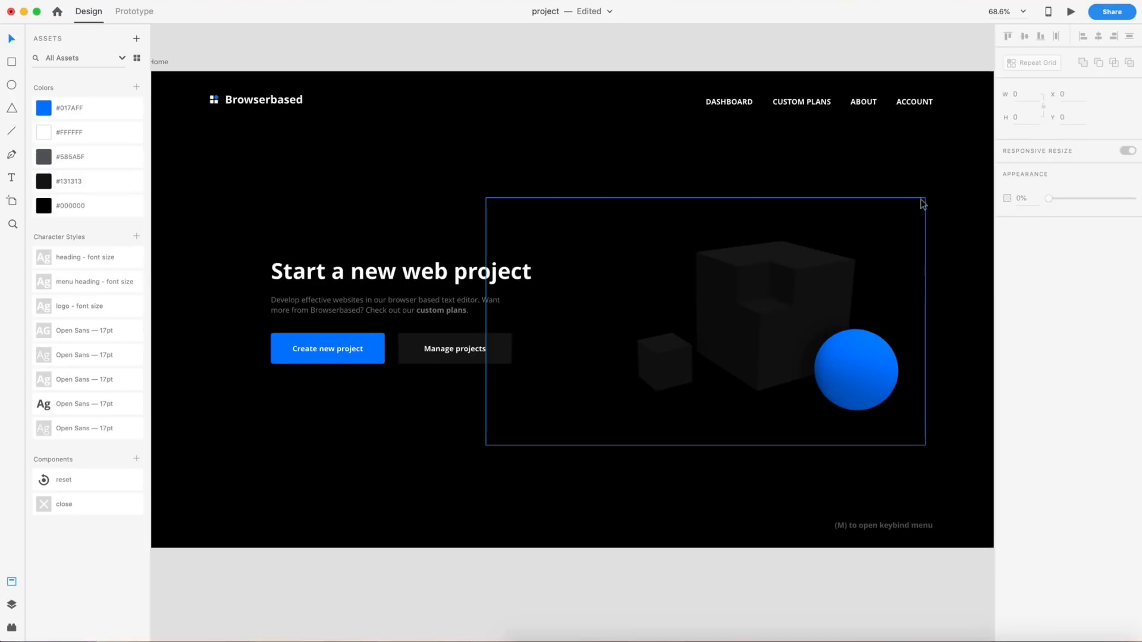
Step: Draw a new 1080-high artboard to the right of Home, aligned with its top, and set its width to 674
scroll(812, 216, down, 2)
scroll(811, 219, right, 5)
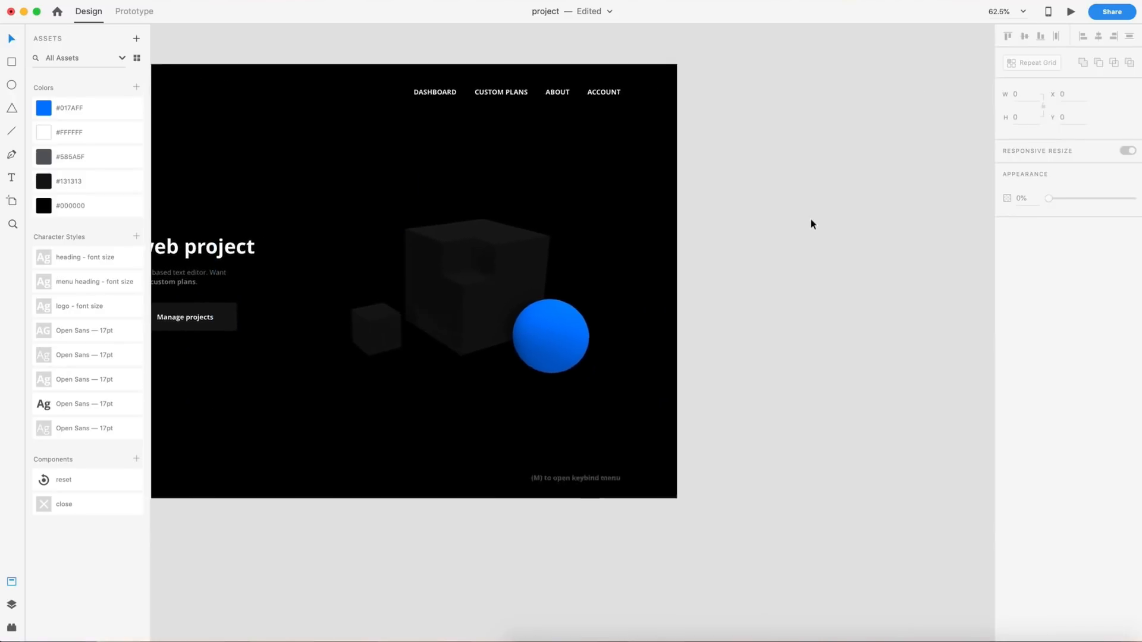
key(a)
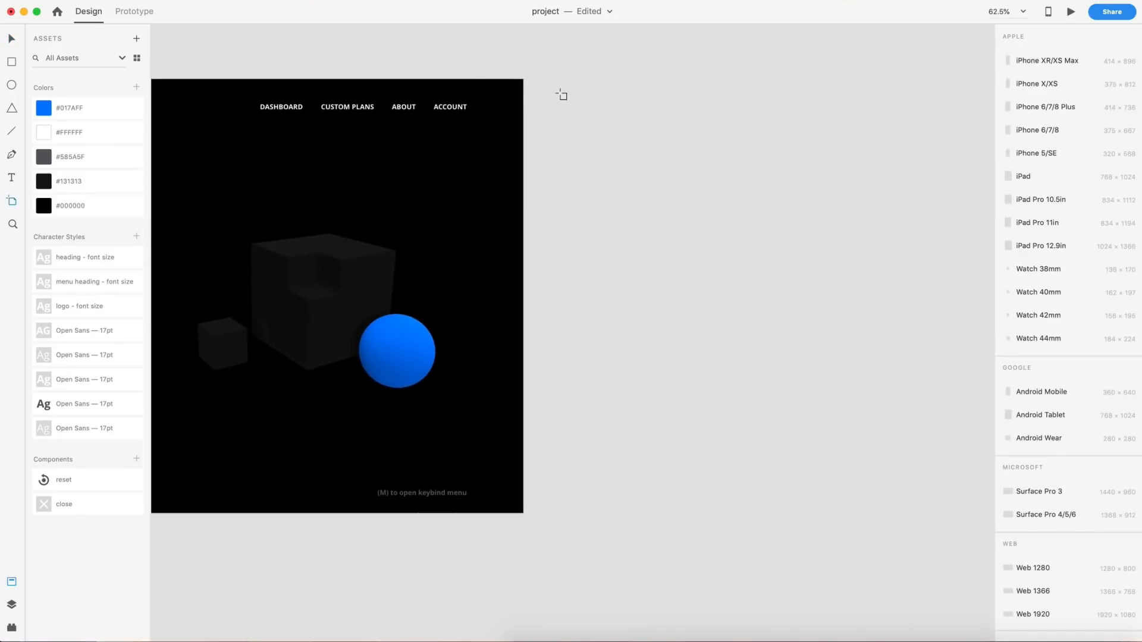
drag(565, 79, 802, 514)
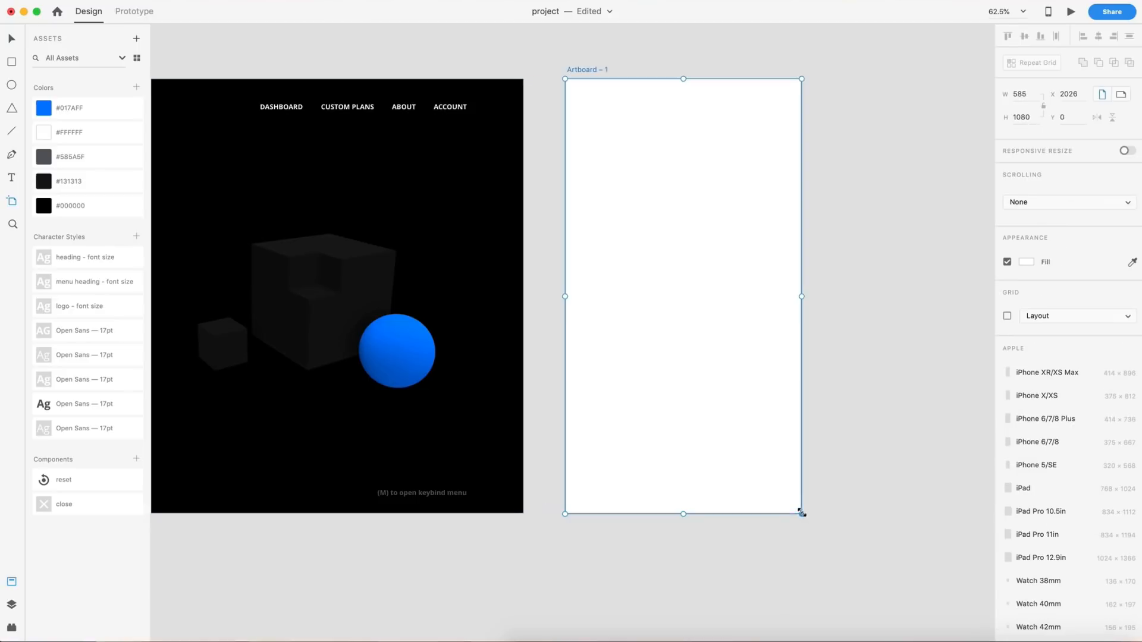
click(1025, 94)
text(674)
key(Return)
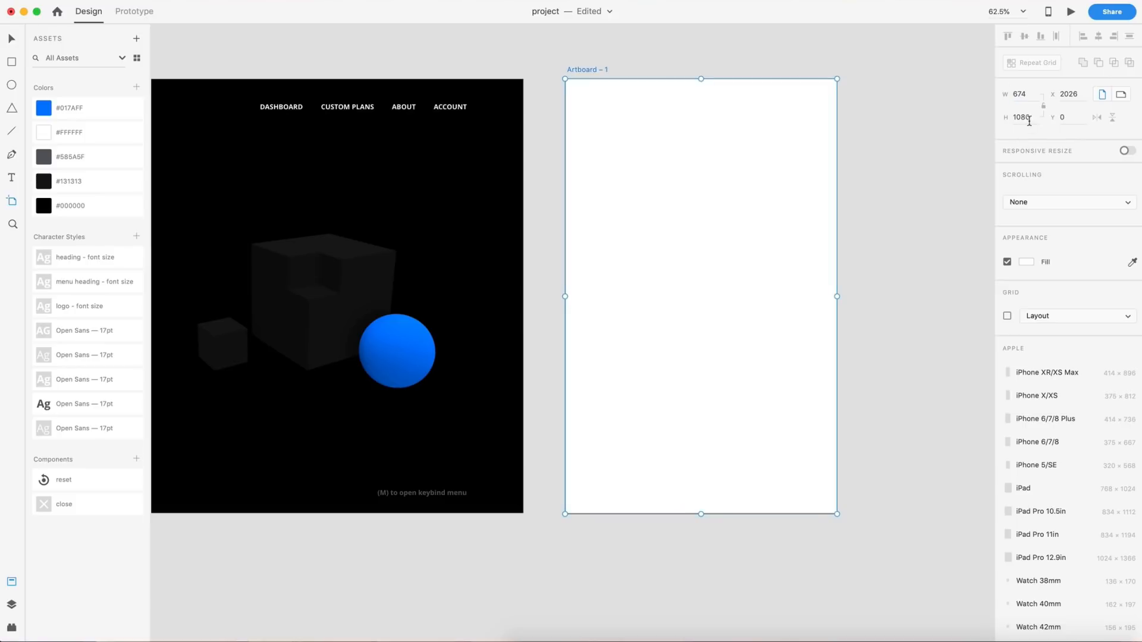
Step: Deselect the new artboard and rename it menu
key(v)
click(898, 167)
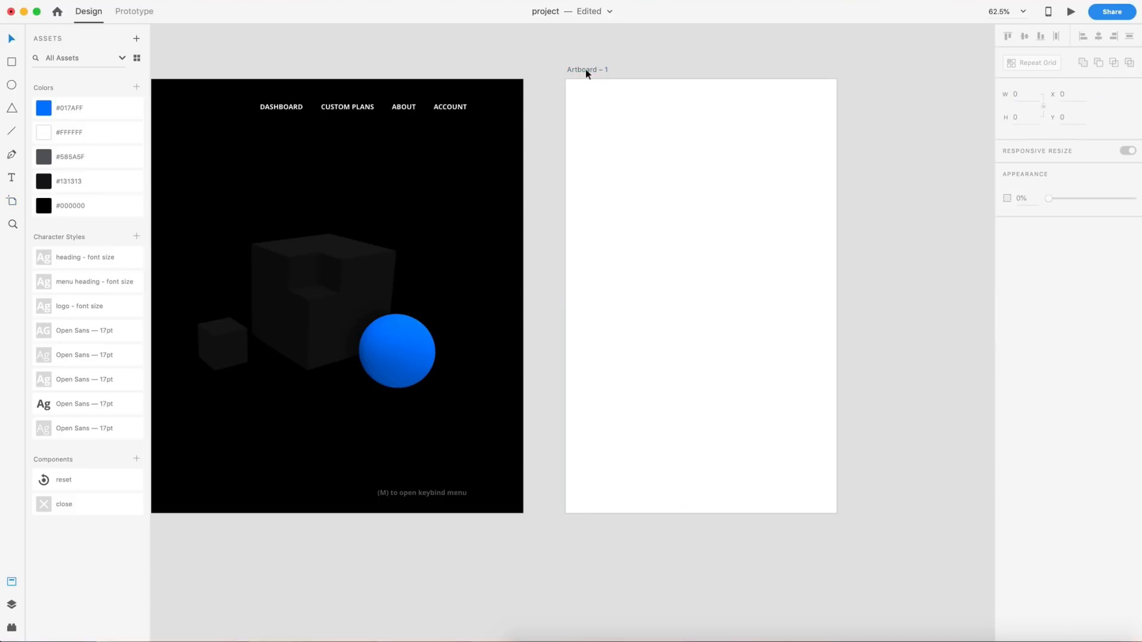
double_click(629, 69)
text(menu)
key(Return)
Step: Cover the whole menu artboard with a 674 by 1080 rectangle, fill it with #131313 and remove its border
click(12, 62)
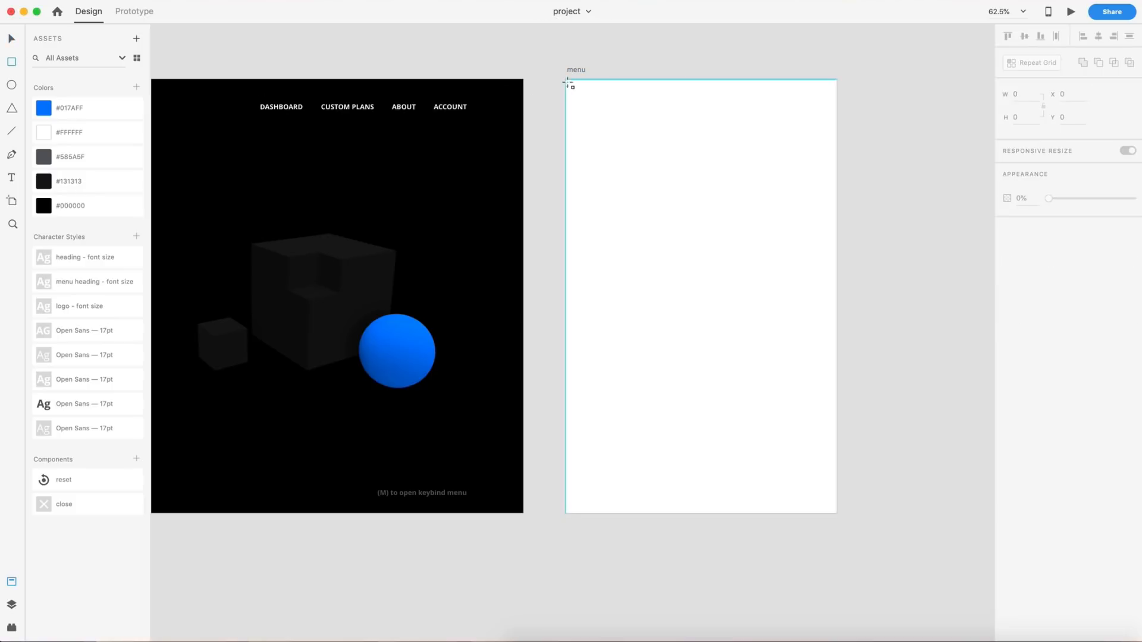
drag(567, 83, 836, 513)
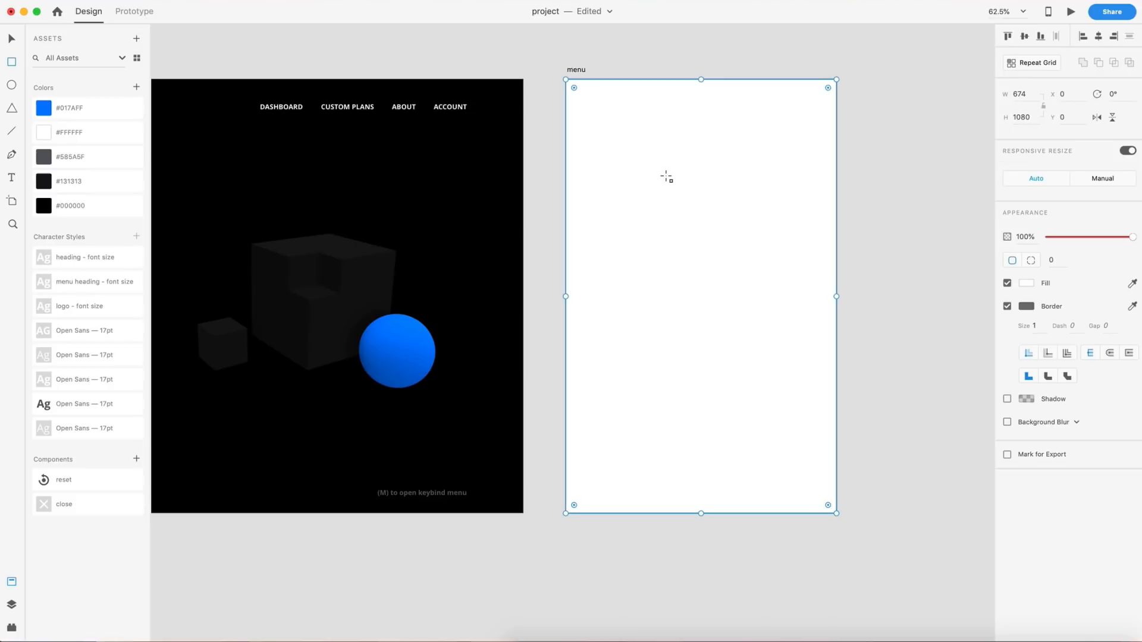
click(53, 185)
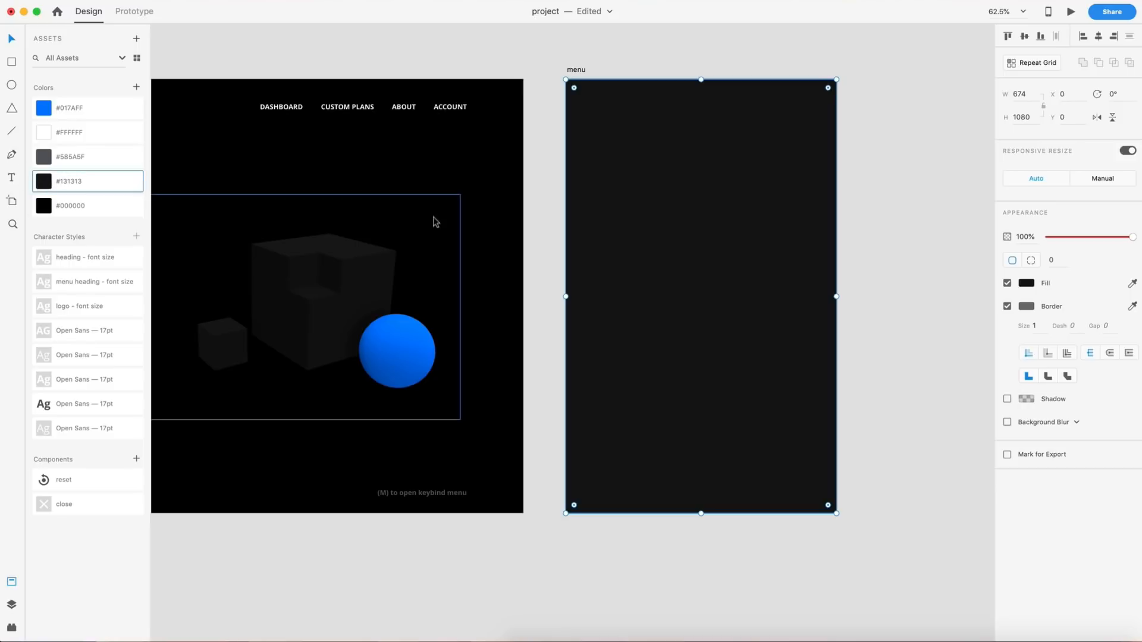
click(1007, 306)
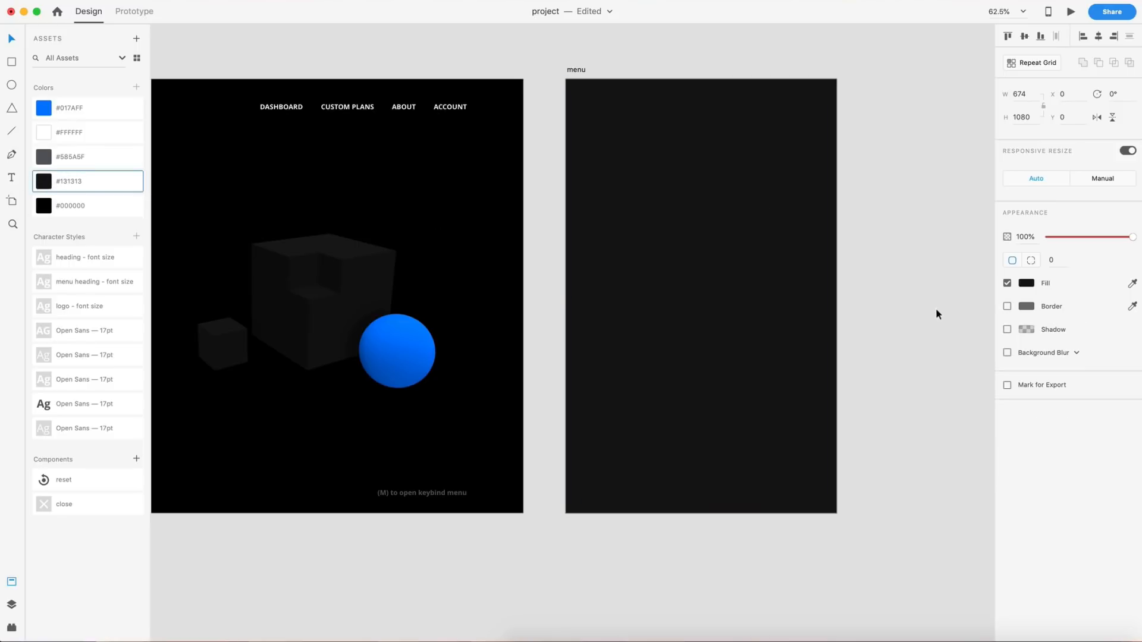
click(937, 309)
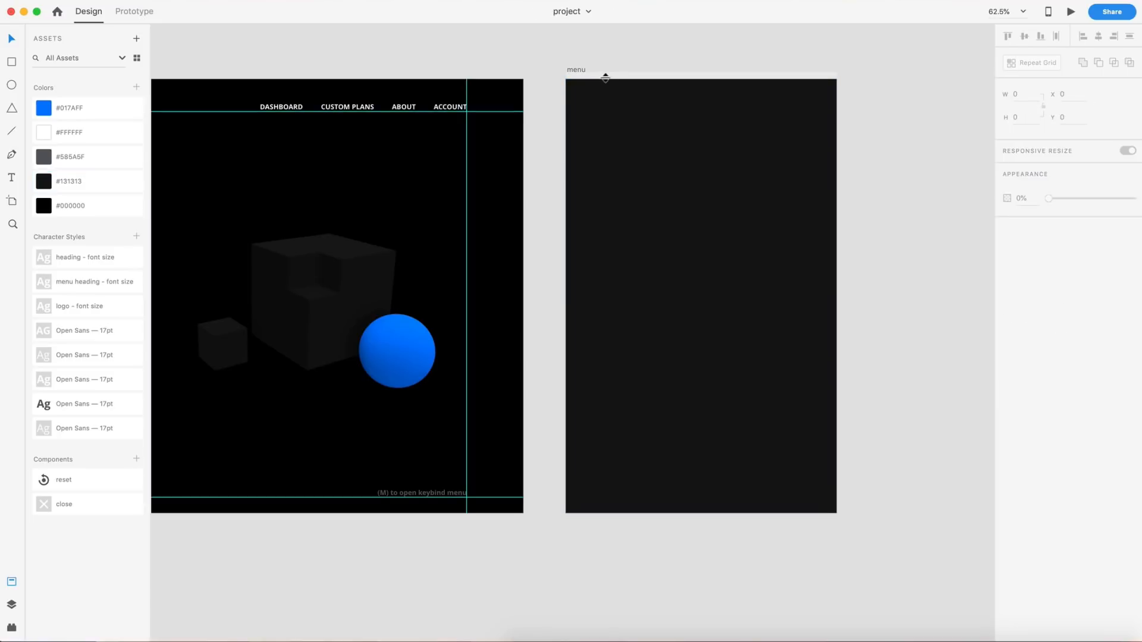
Step: Place a horizontal guide near the top of the menu artboard and a vertical guide inside each side edge
drag(633, 76, 638, 118)
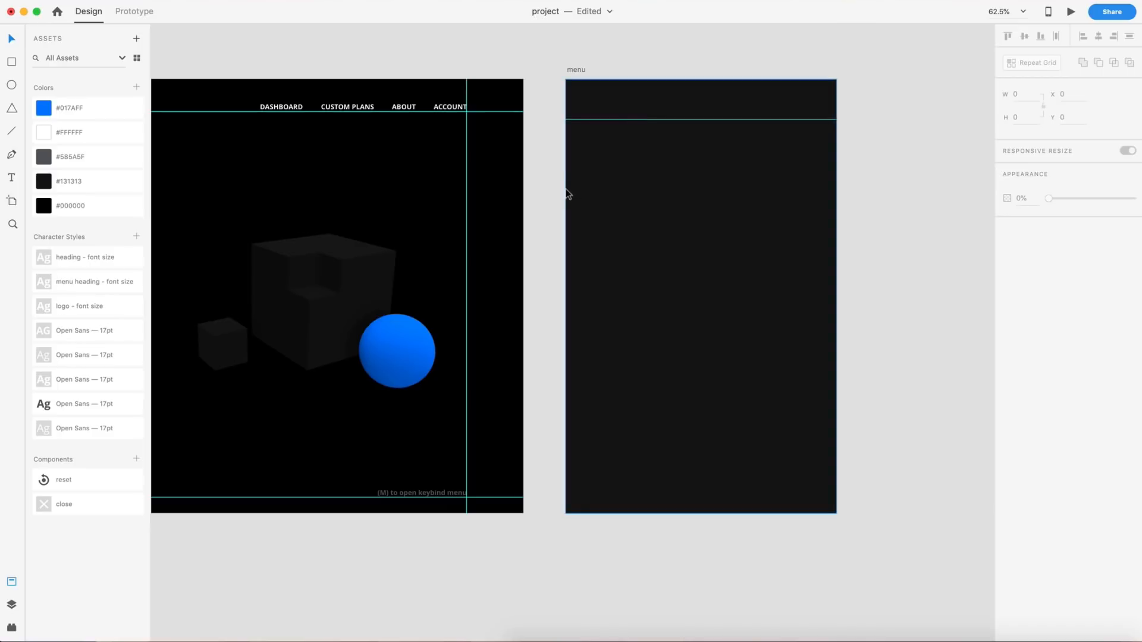
drag(566, 195, 804, 203)
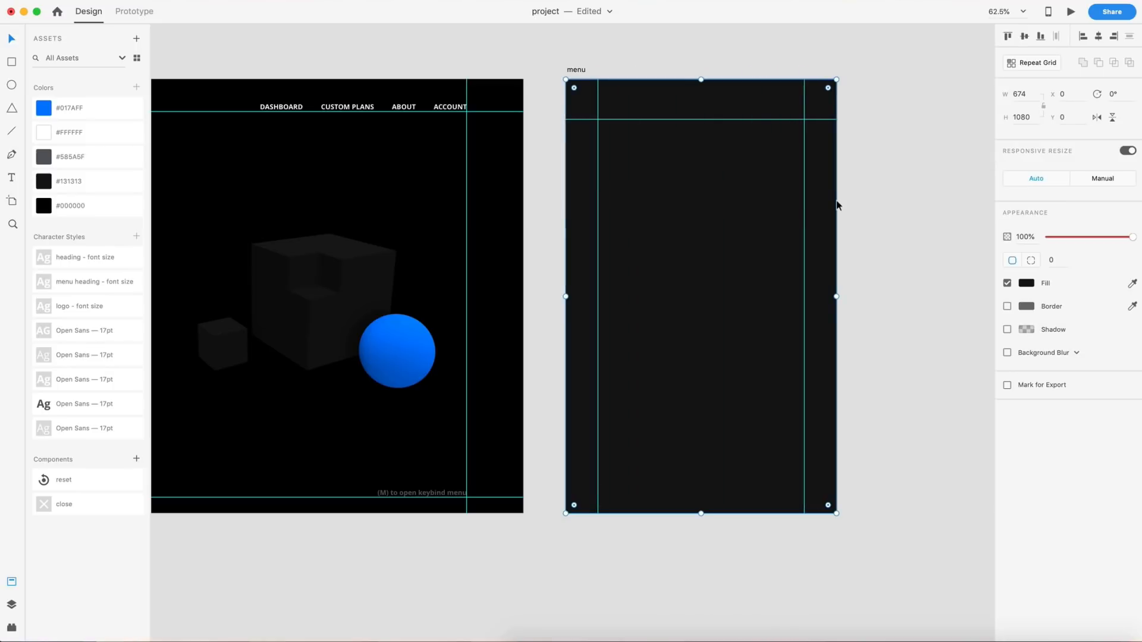
Step: Add the text "Shortcuts & Keybinds" in the menu heading style, placed just below the top guide against the left guide
key(t)
click(623, 134)
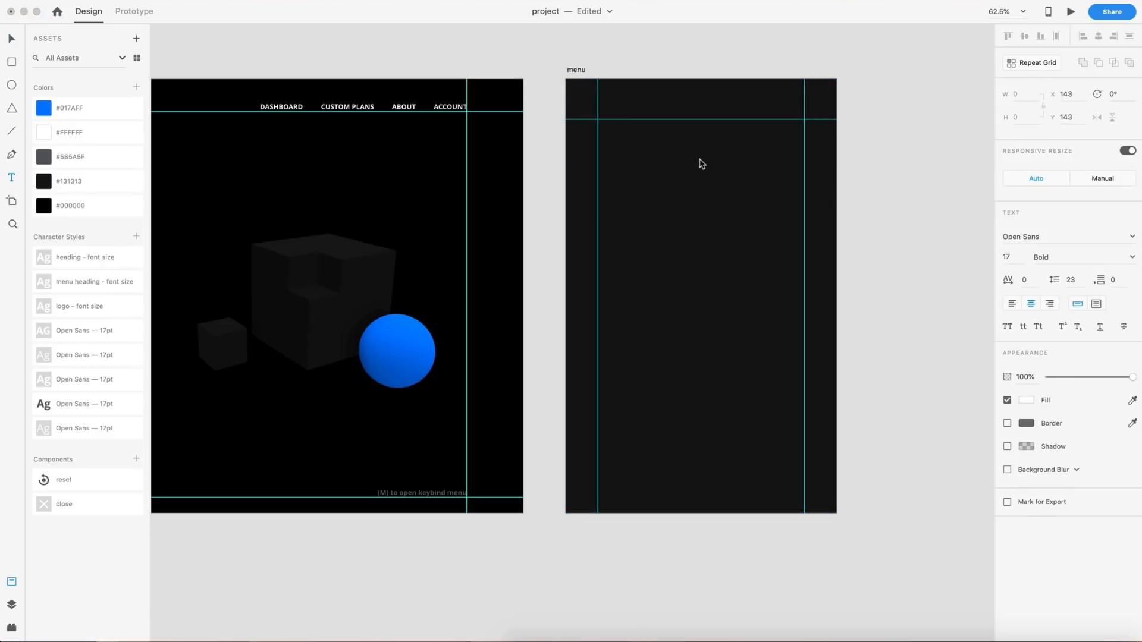
text(Shortcuts & Keybinds)
key(Escape)
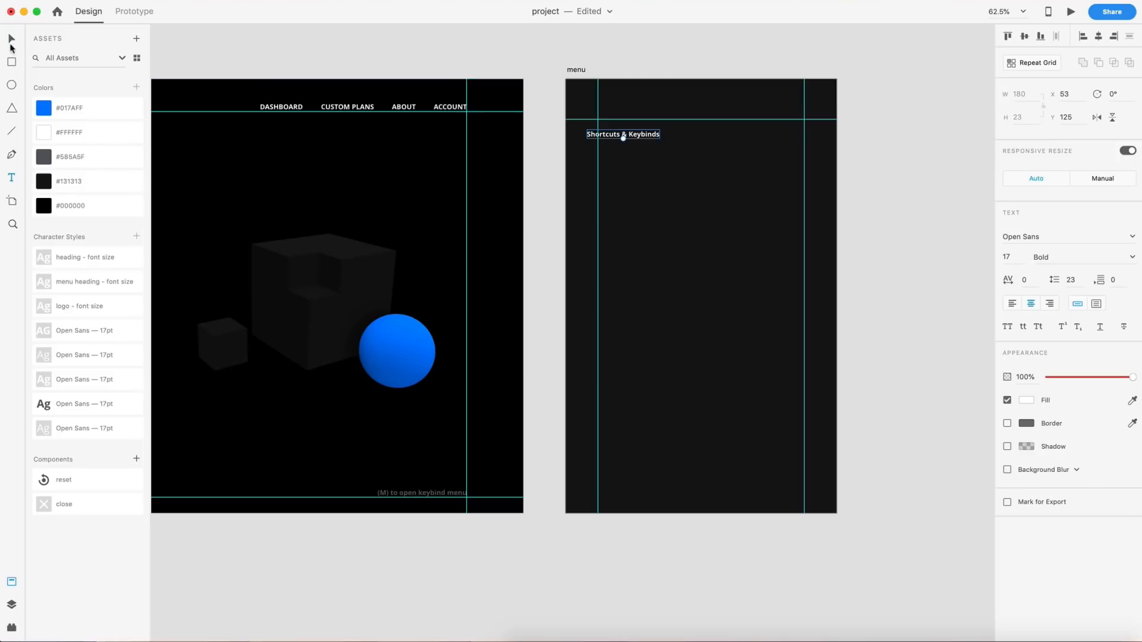
click(45, 283)
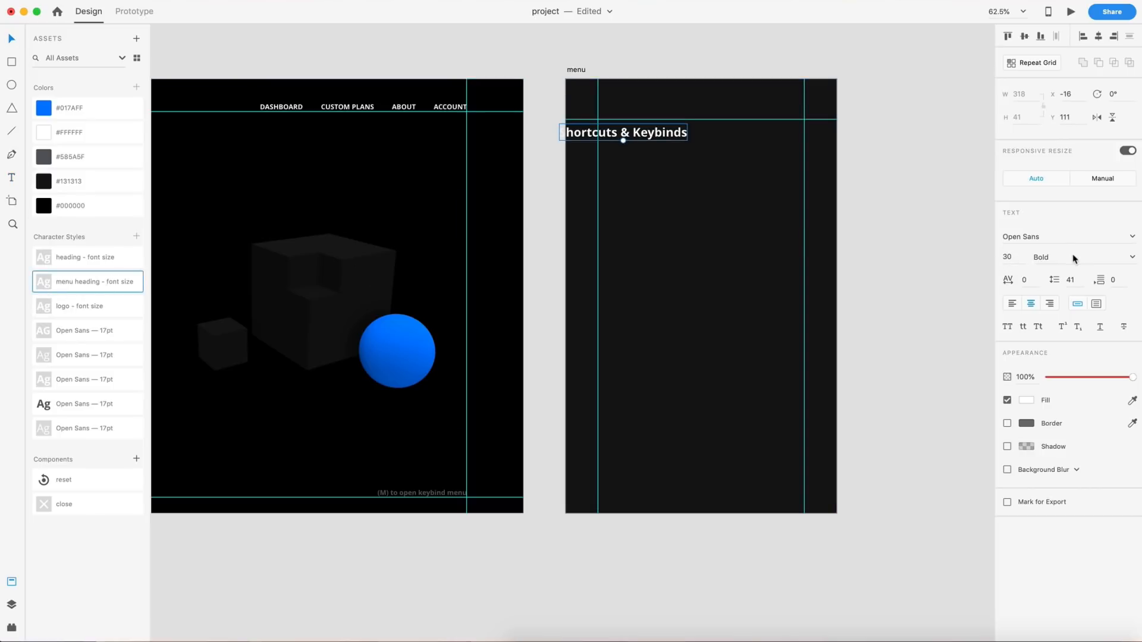
drag(645, 138, 683, 133)
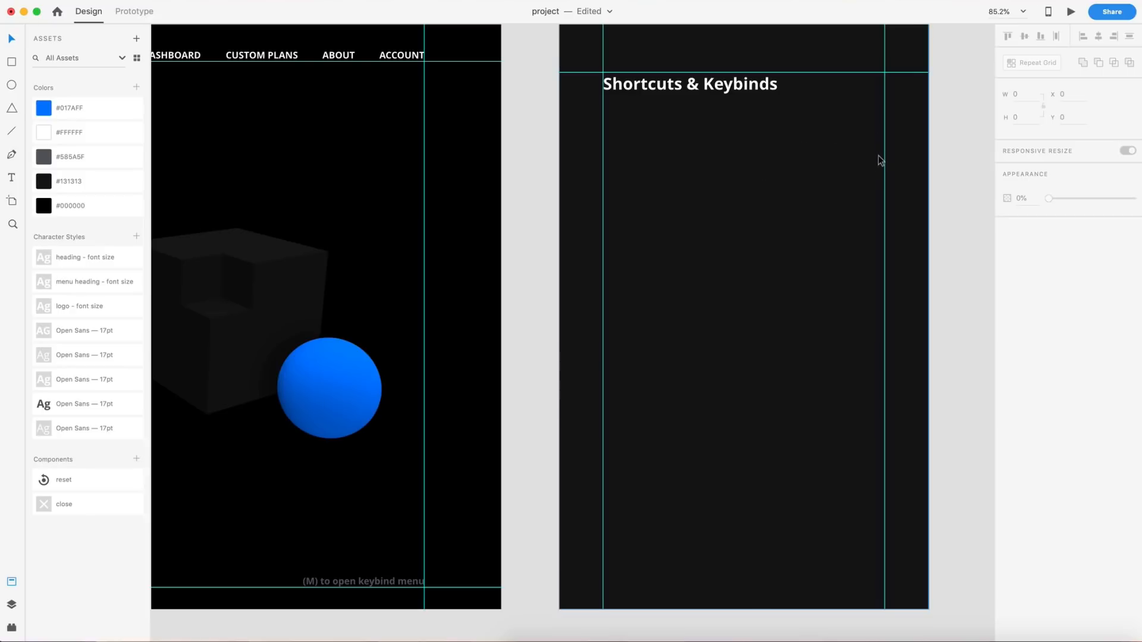
Step: Add a left-aligned "type" label in Regular weight below the heading on the left guide, and set its opacity to 70%
key(t)
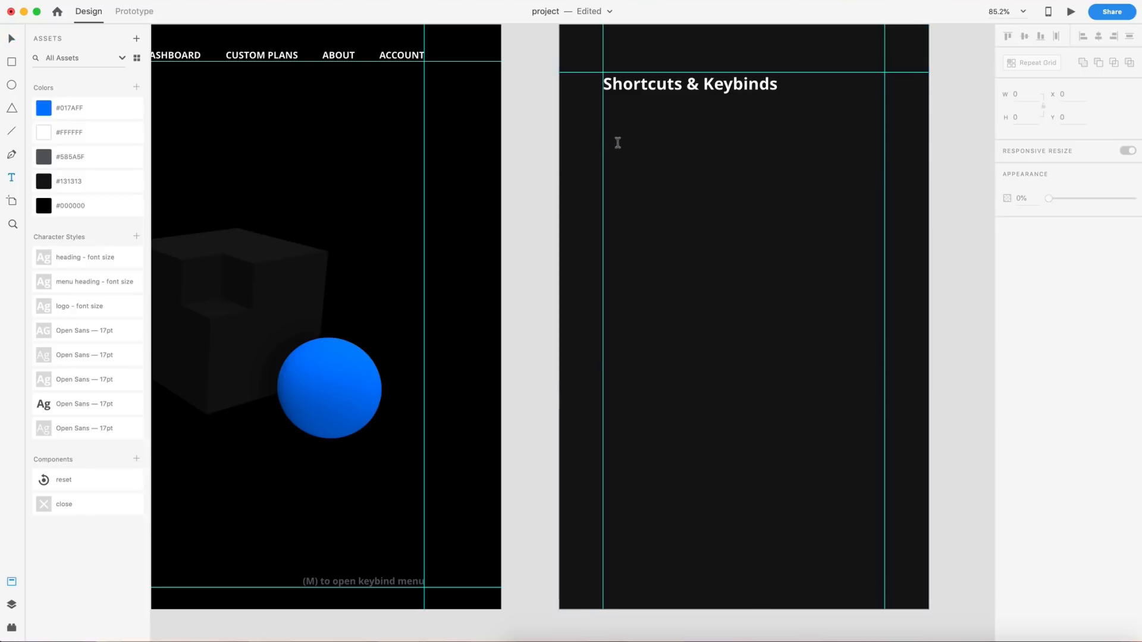
click(617, 143)
text(type)
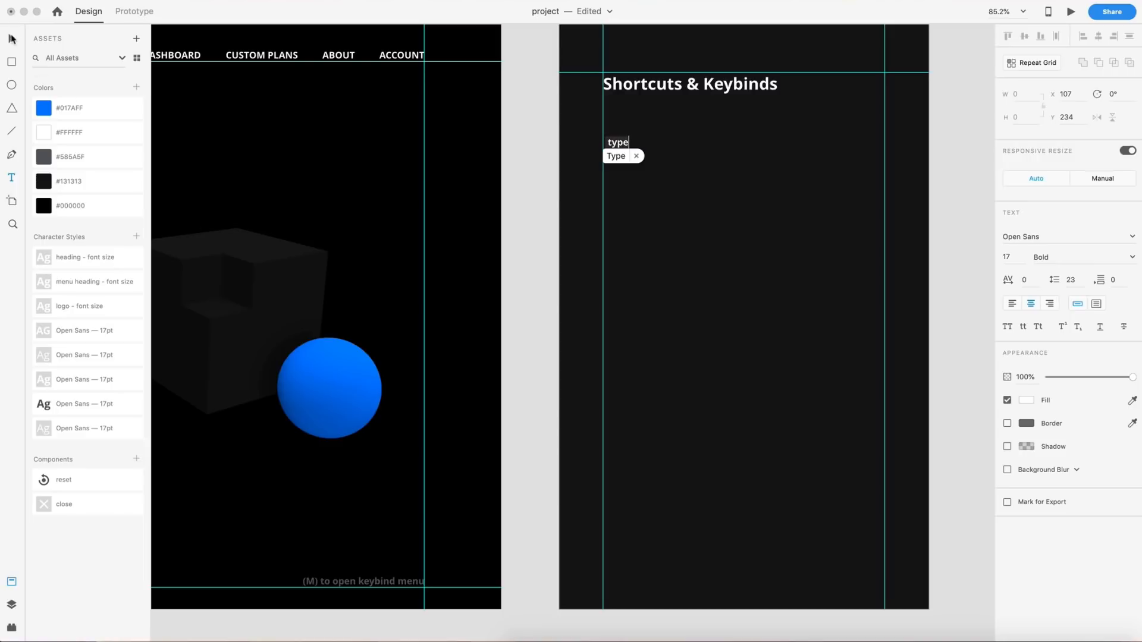
key(Escape)
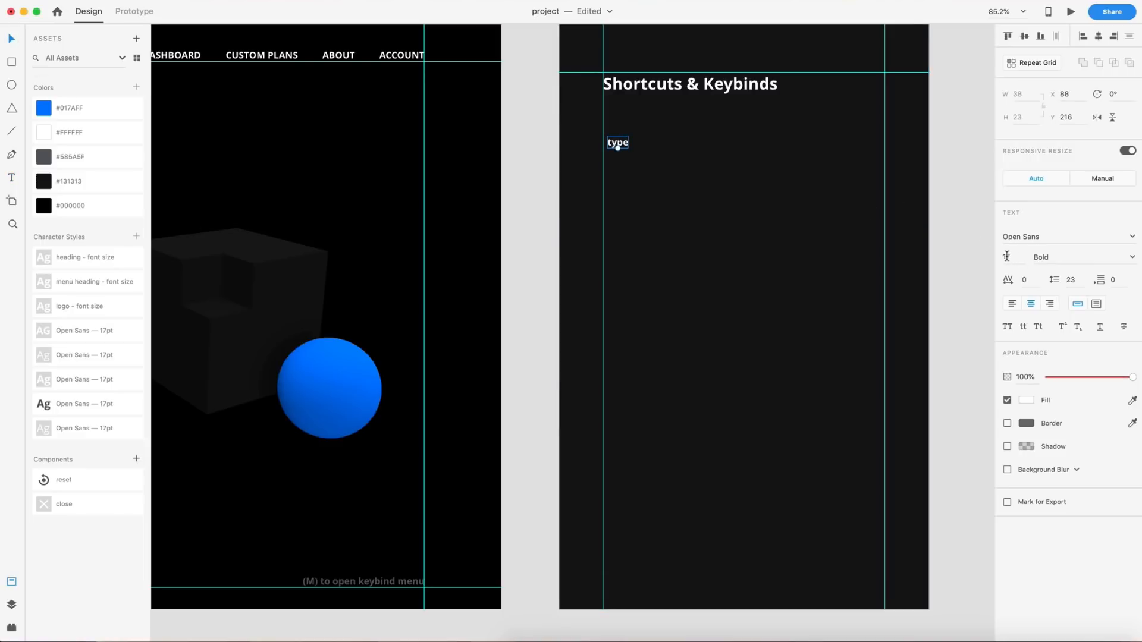
click(1127, 258)
click(1047, 277)
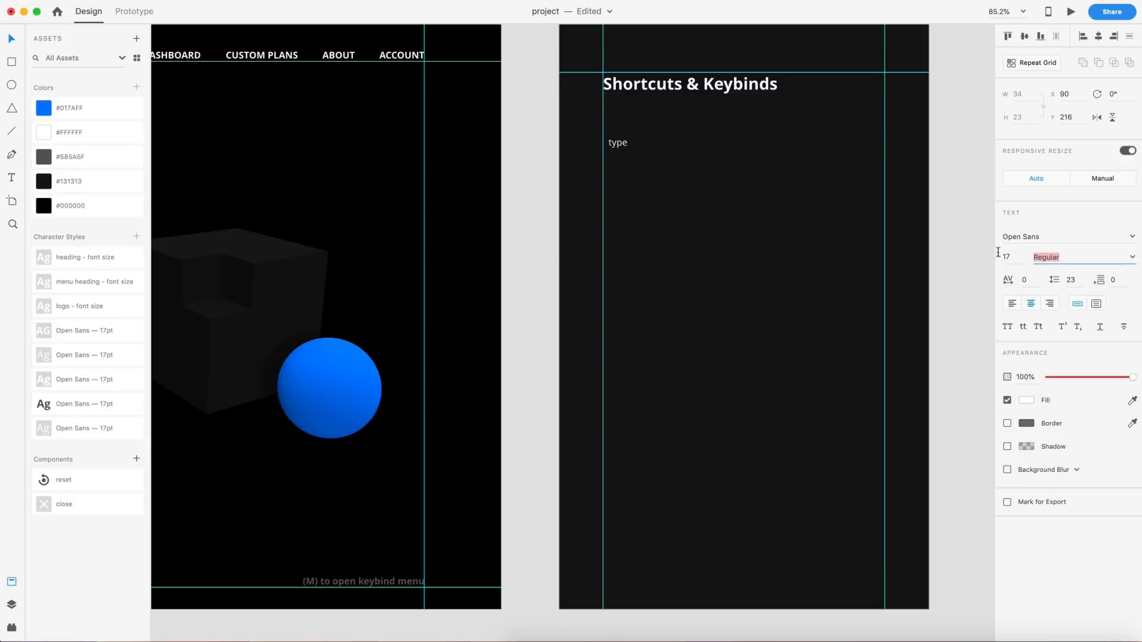
click(1011, 304)
drag(616, 145, 617, 133)
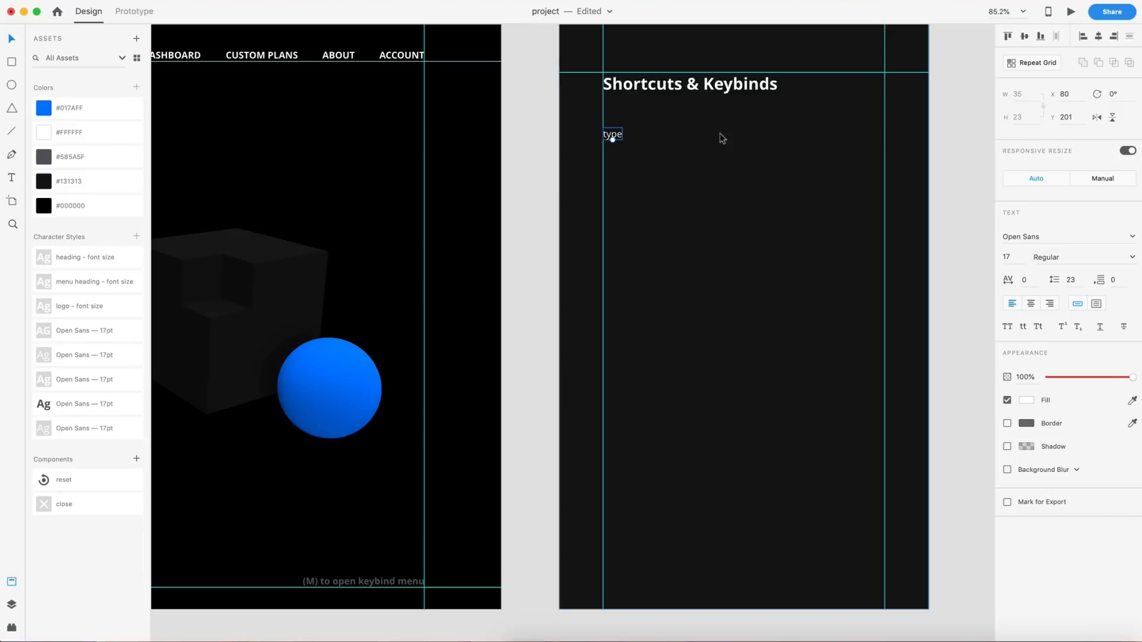
drag(1126, 380, 1106, 377)
Step: Draw a small rectangle to the right of the "type" label and size it to 50 by 26
scroll(850, 135, up, 5)
scroll(850, 135, up, 1)
scroll(850, 135, right, 1)
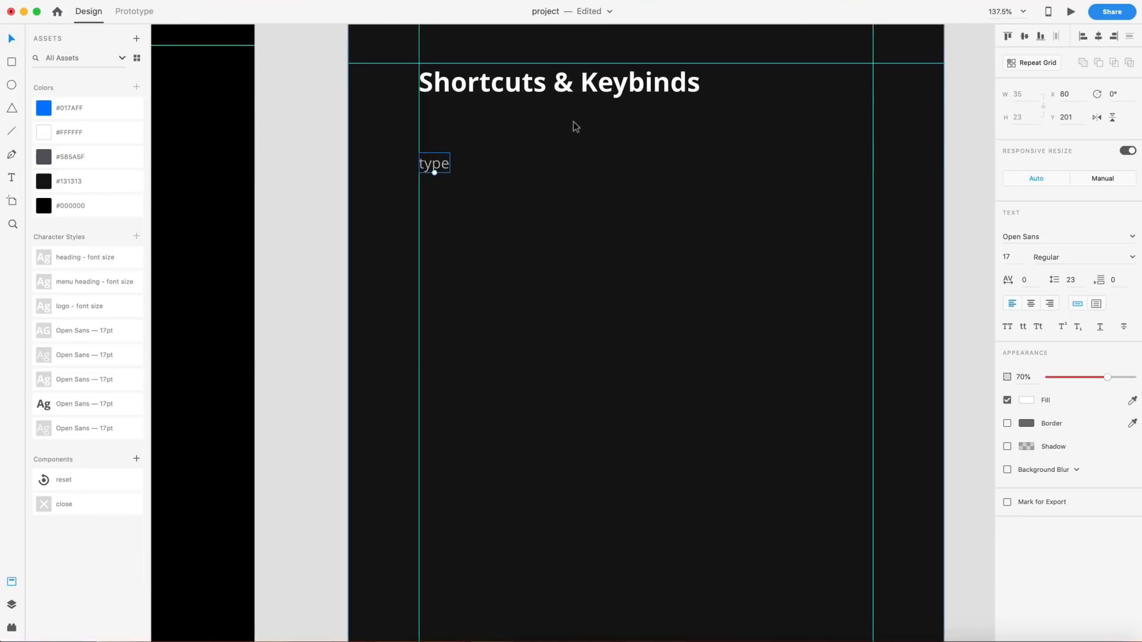
click(13, 63)
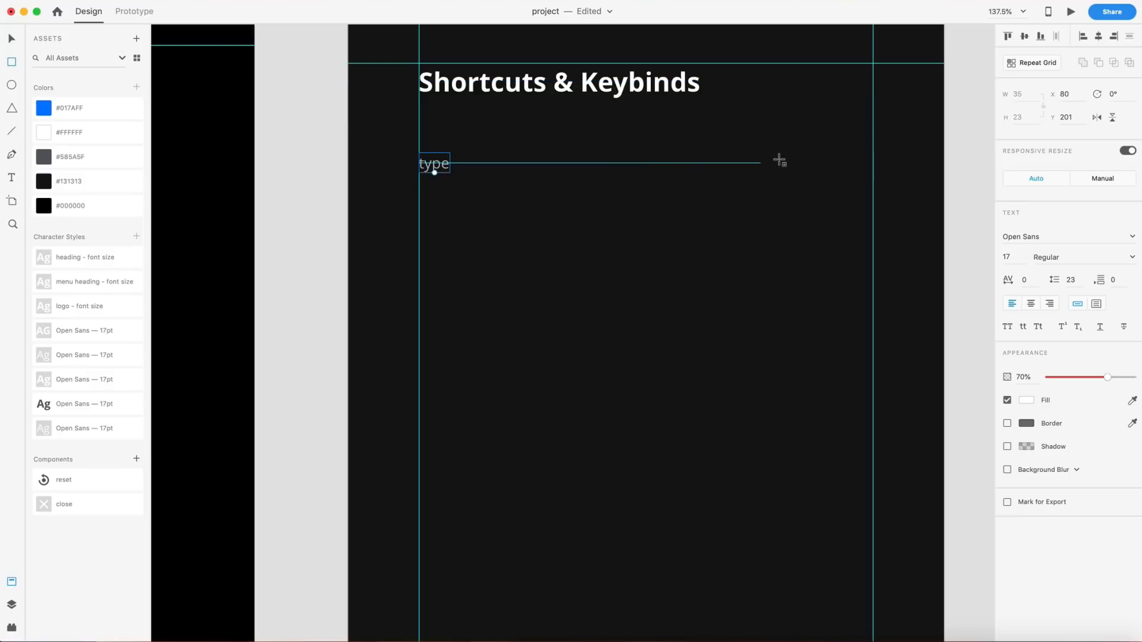
drag(778, 153, 832, 181)
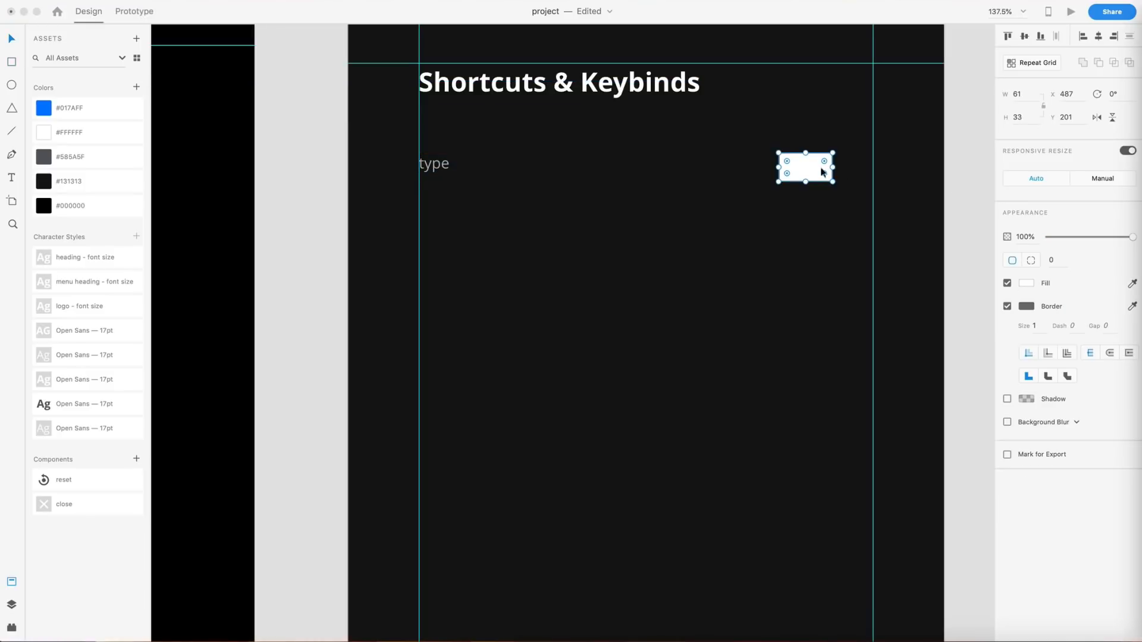
click(1026, 91)
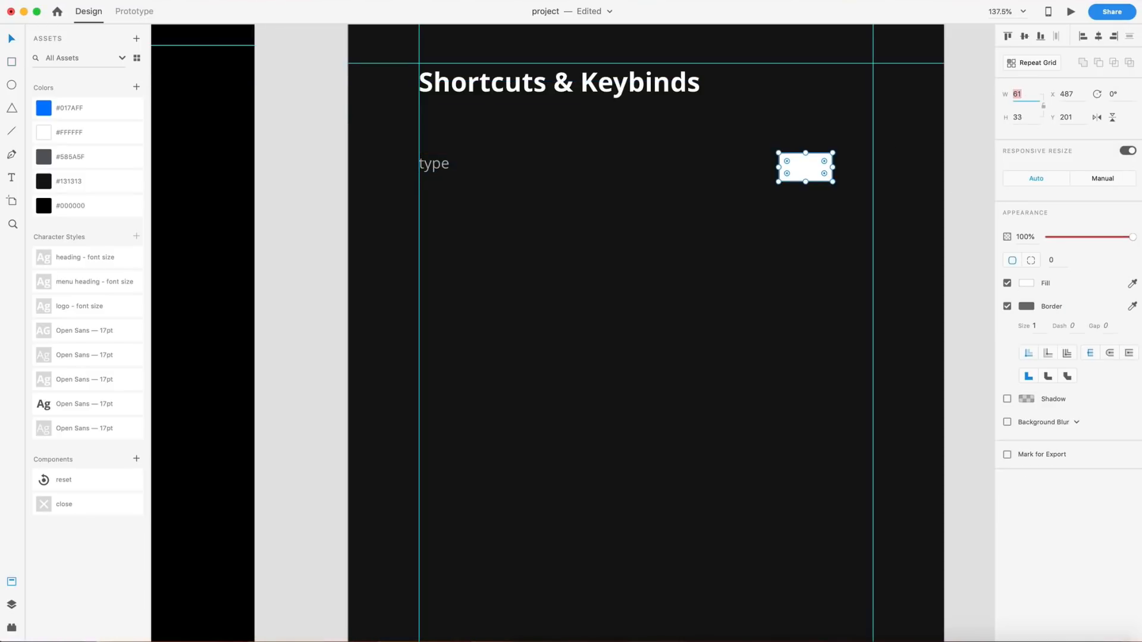
text(50)
click(1031, 117)
text(26)
key(Return)
Step: Give the small rectangle a corner radius of 7, no border and a #000000 fill
click(1062, 261)
text(7)
key(Return)
click(1006, 306)
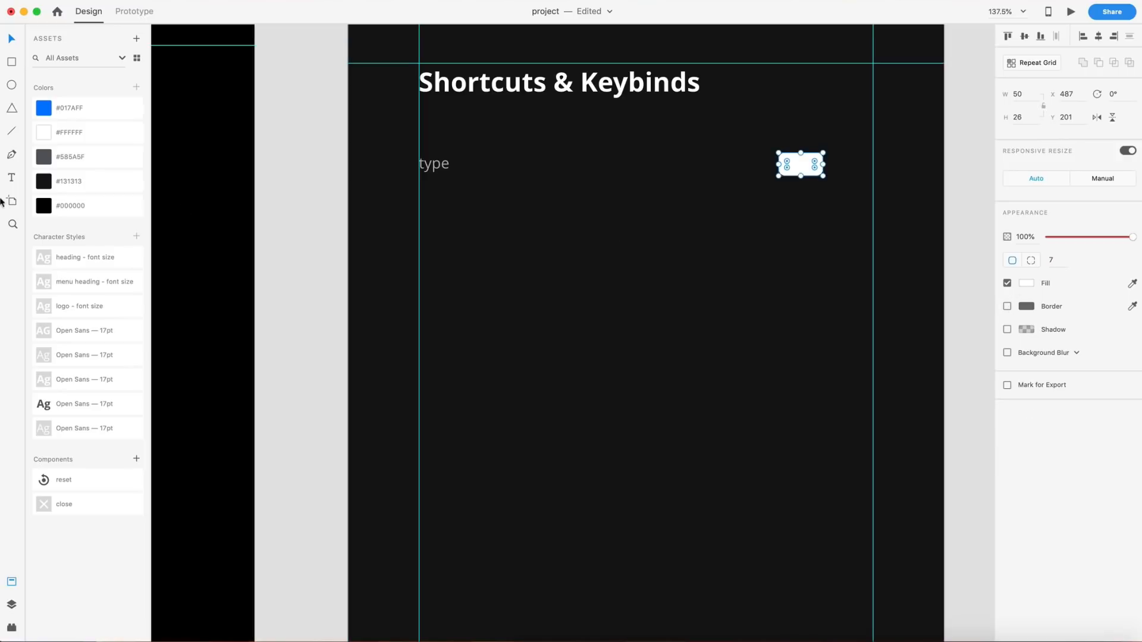
click(45, 208)
click(744, 180)
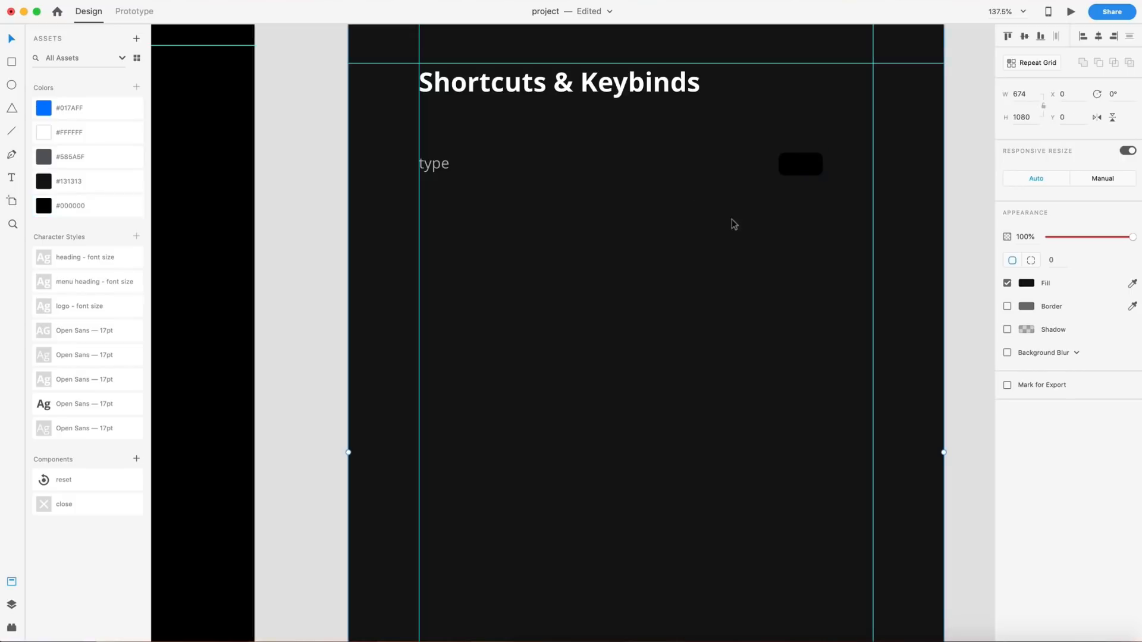
Step: Move the black rounded rectangle against the right guide, in line with the "type" label, at about X 544, Y 200
scroll(803, 181, up, 5)
scroll(803, 181, up, 2)
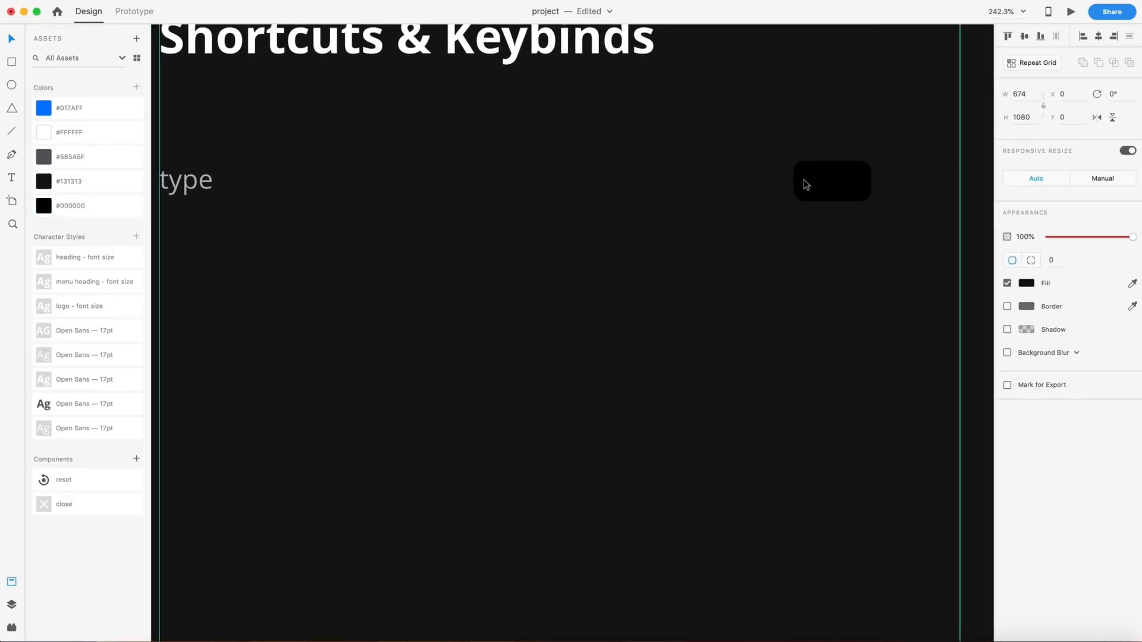
drag(804, 180, 926, 188)
scroll(927, 188, up, 5)
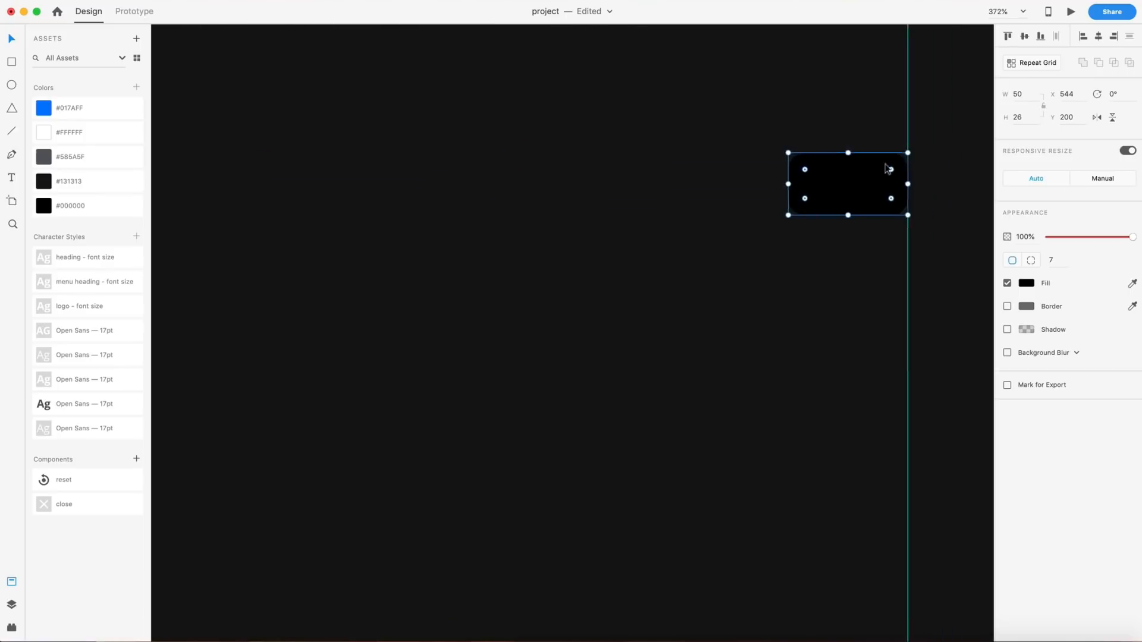
Step: Add the letter "X" as text and center it on the black rounded rectangle
key(t)
click(848, 184)
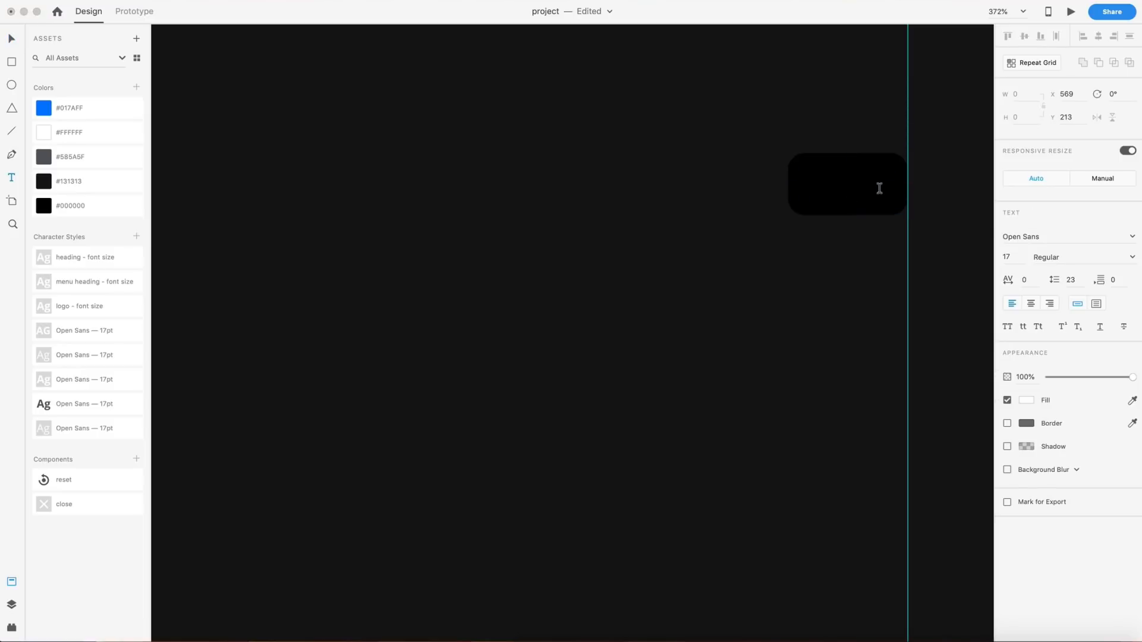
text(X)
key(Escape)
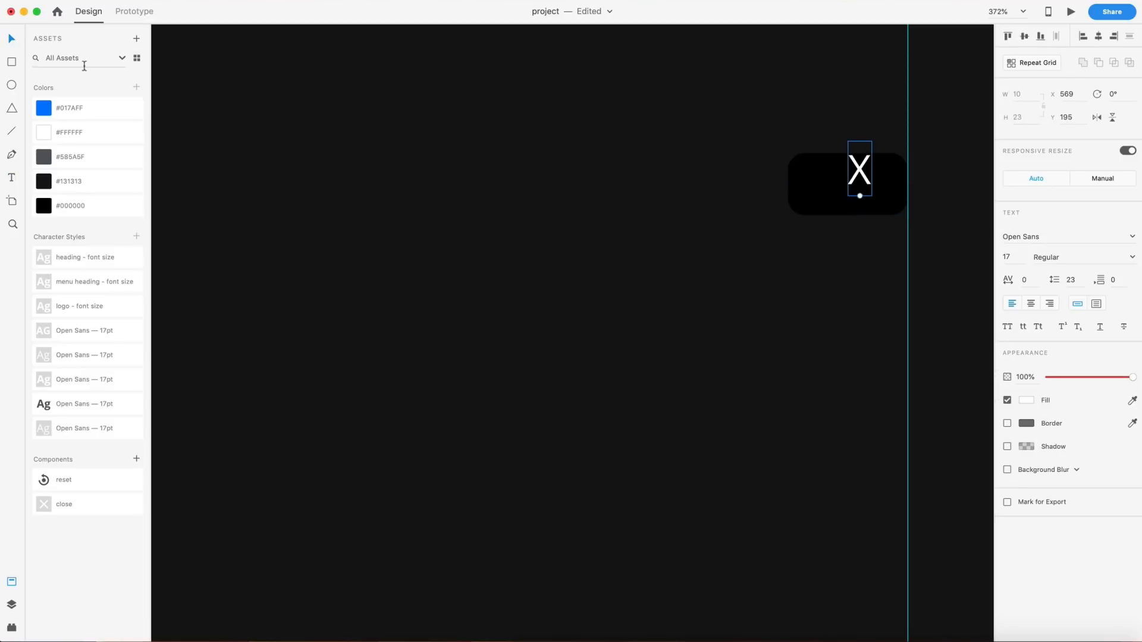
drag(858, 176, 846, 191)
shift+click(885, 179)
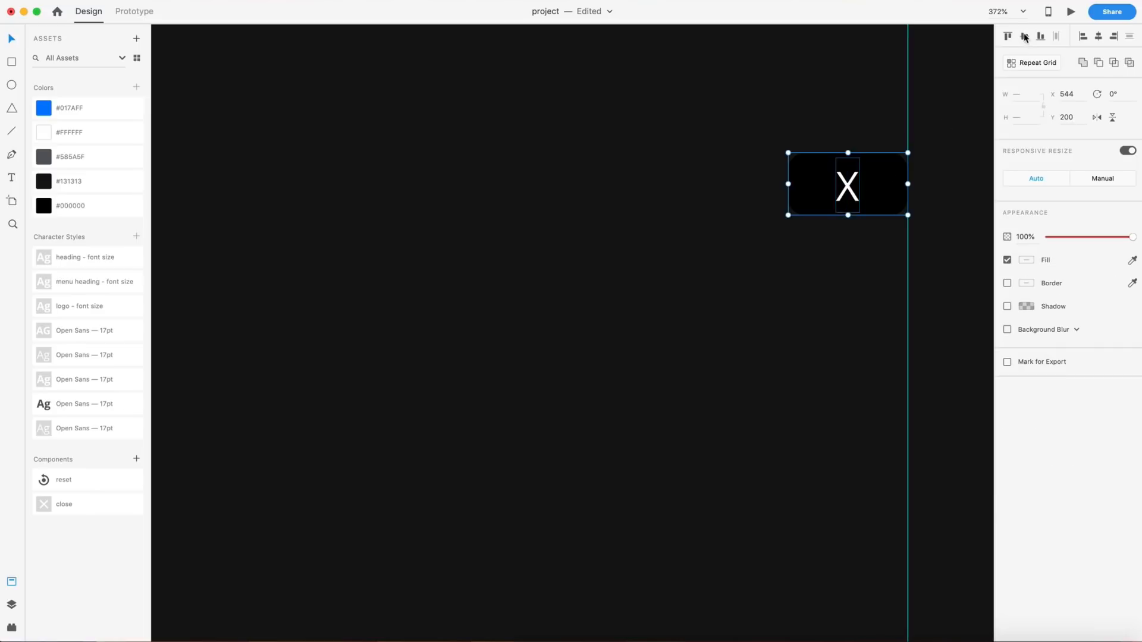
Step: Set the "X" to Bold and center it horizontally on the black rectangle again
scroll(798, 266, down, 2)
click(845, 211)
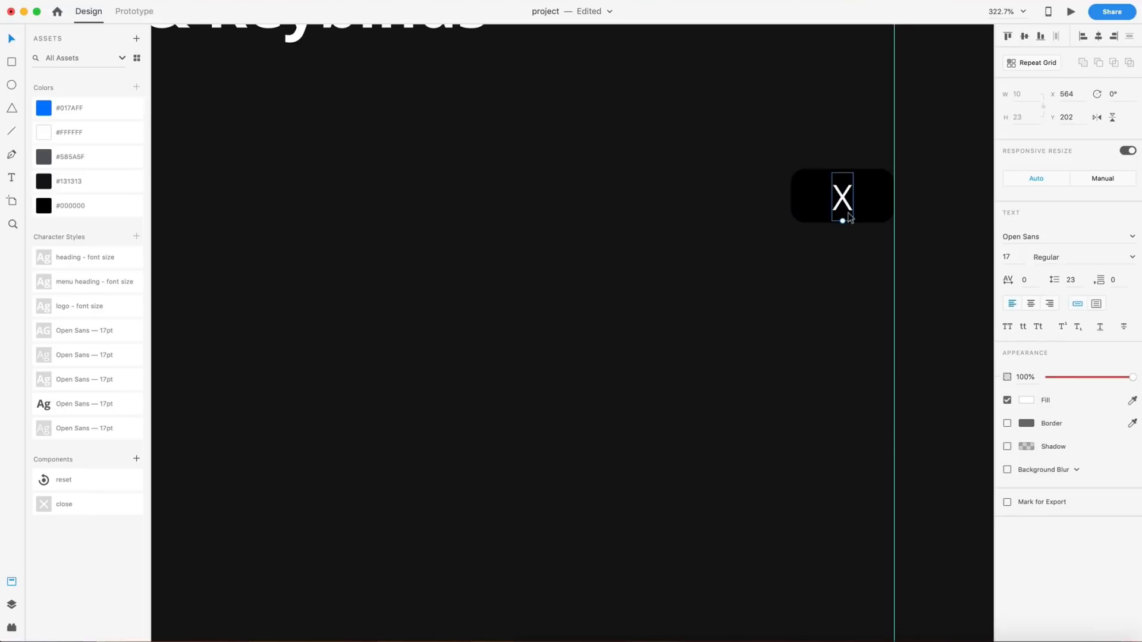
click(1132, 258)
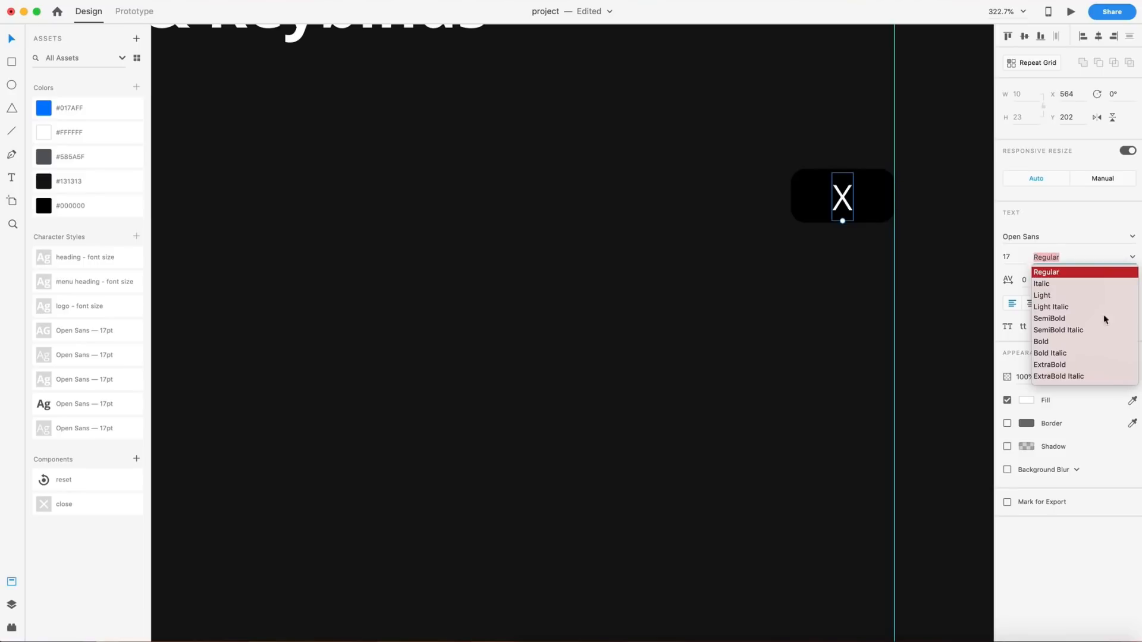
click(1041, 341)
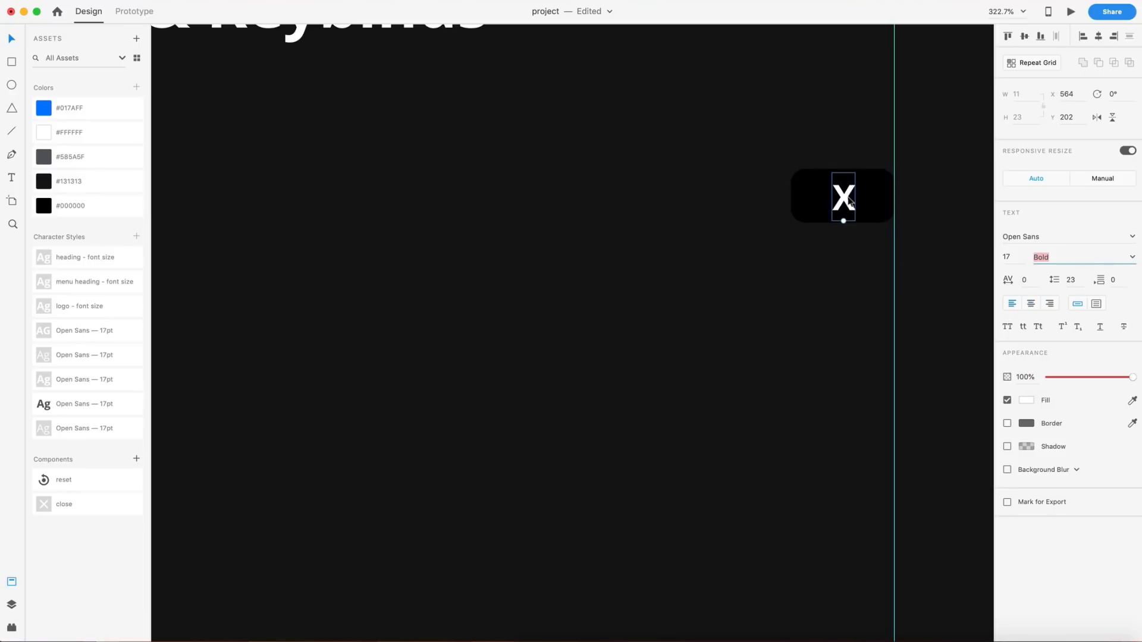
shift+click(841, 216)
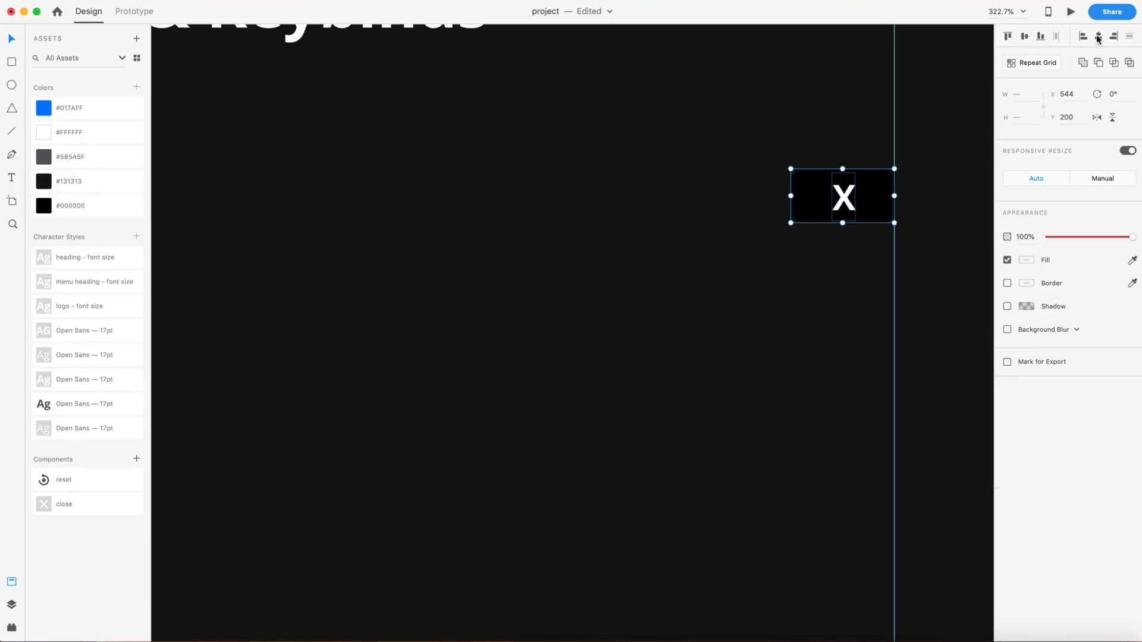
click(942, 122)
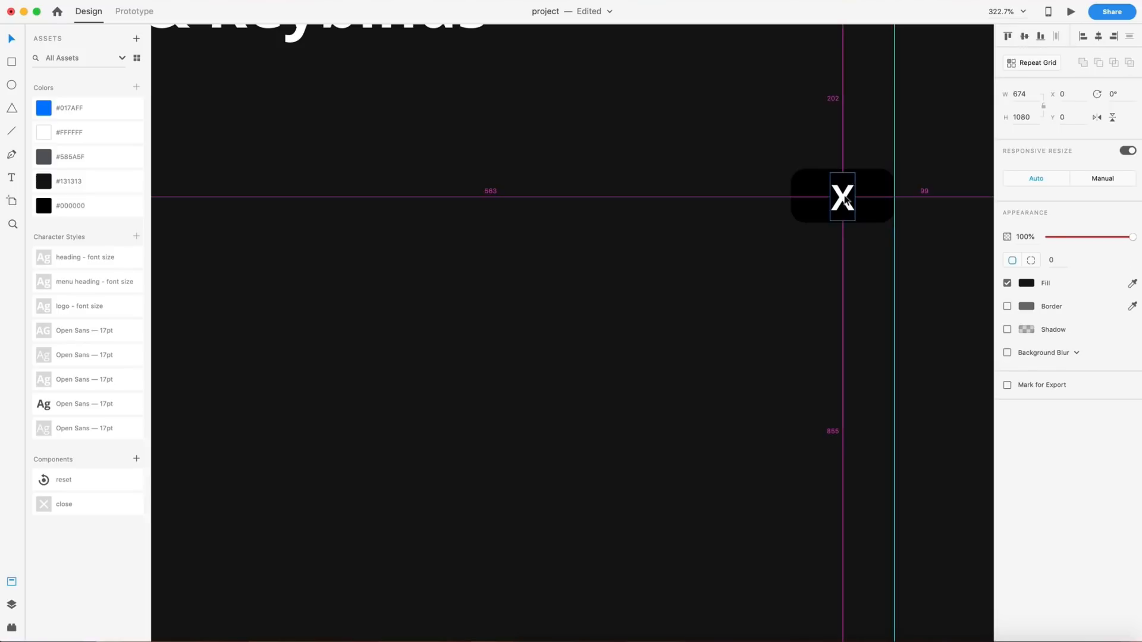
Step: Duplicate the "X" to the left of the black rectangle and change the copy's text to "+"
alt+drag(839, 197, 740, 196)
double_click(740, 192)
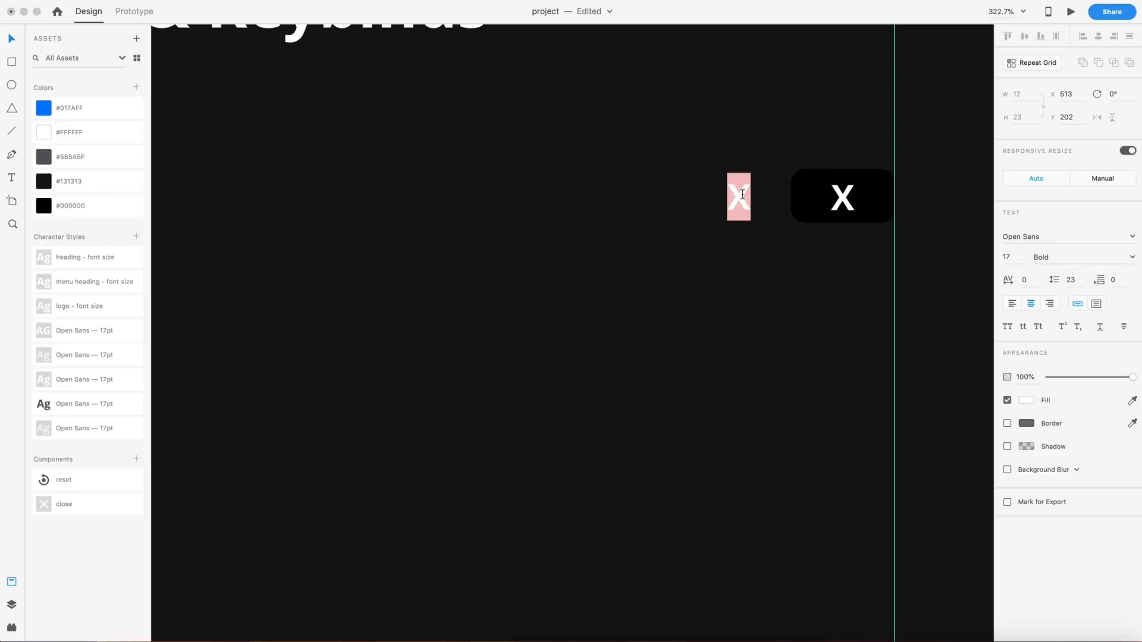
text(+)
key(Escape)
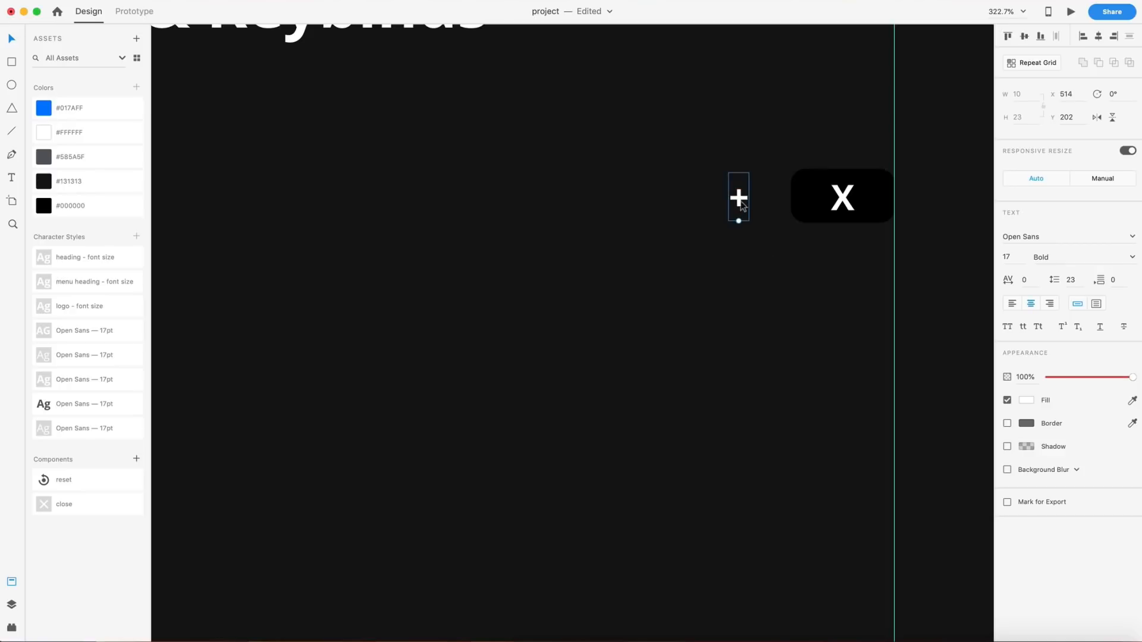
Step: Adjust the "+" and duplicate the black "X" key to its left, placing the copy at X 444, Y 200
drag(742, 198, 738, 199)
click(810, 197)
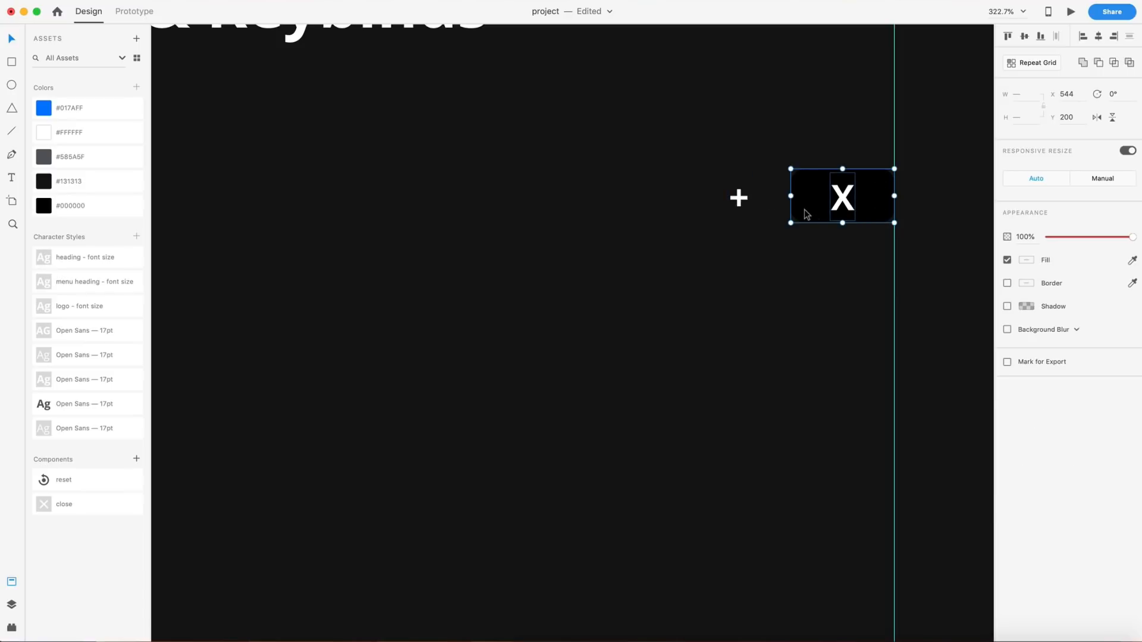
key(alt)
drag(802, 197, 600, 194)
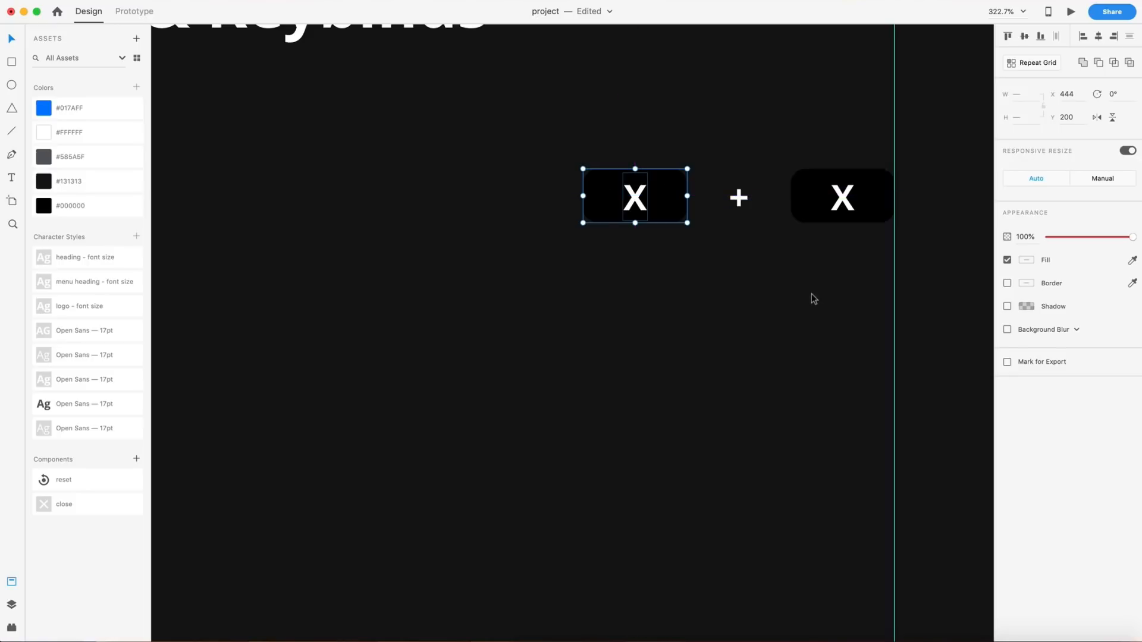
click(827, 297)
Step: Turn the "type" label and its "X + X" keys into a repeat grid of 11 rows, about 496 px tall
key(super+3)
scroll(826, 295, down, 2)
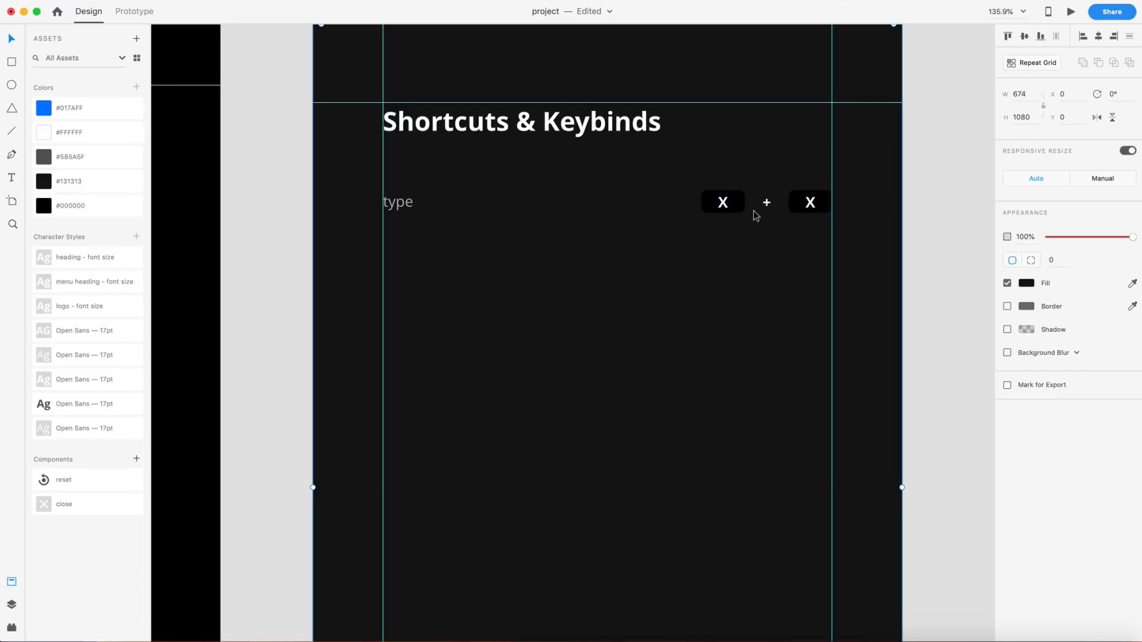
scroll(801, 232, down, 3)
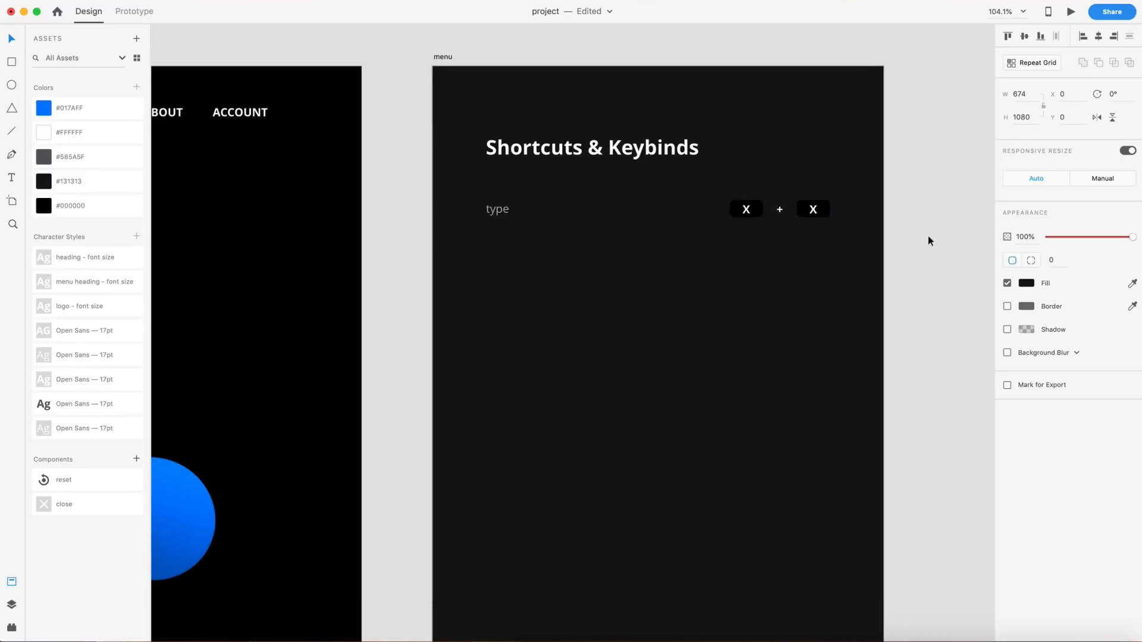
drag(927, 236, 452, 198)
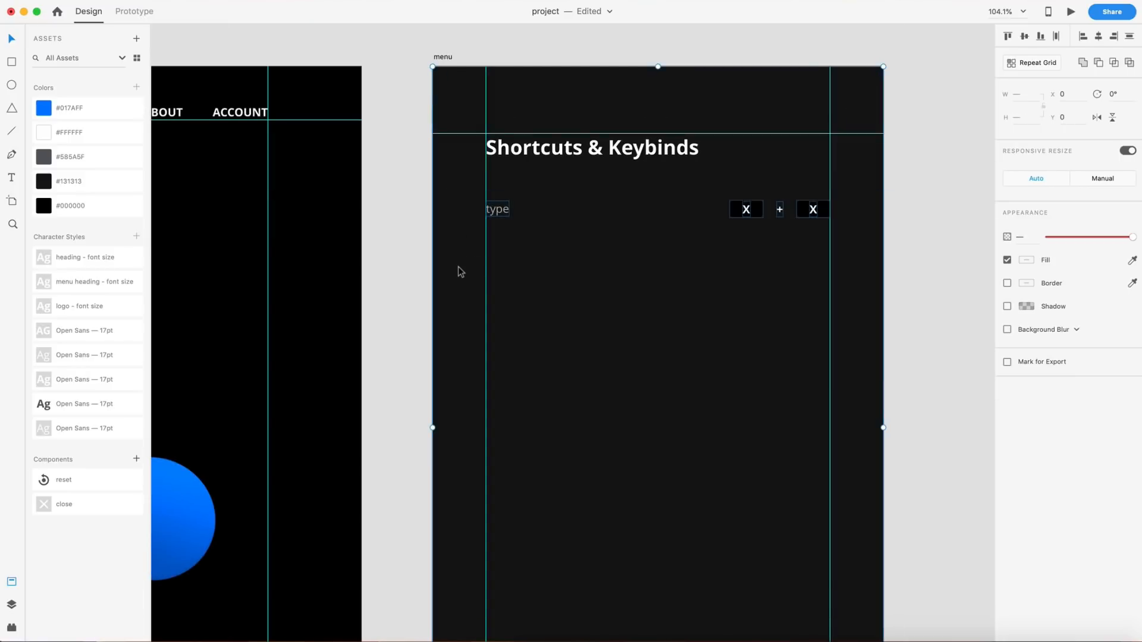
shift+click(628, 264)
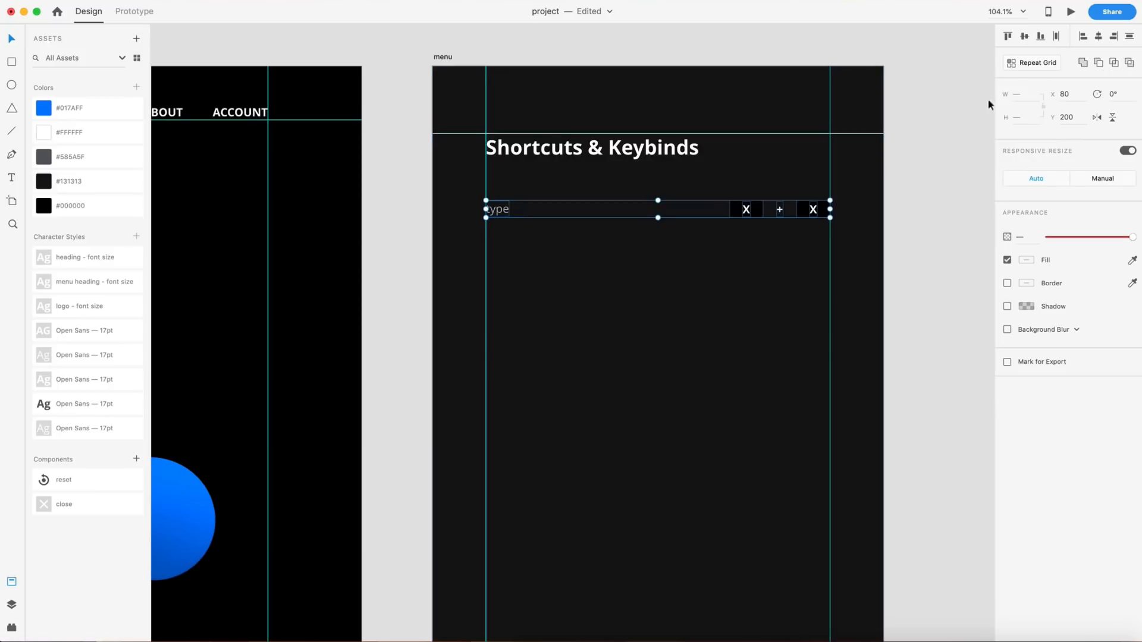
click(1024, 63)
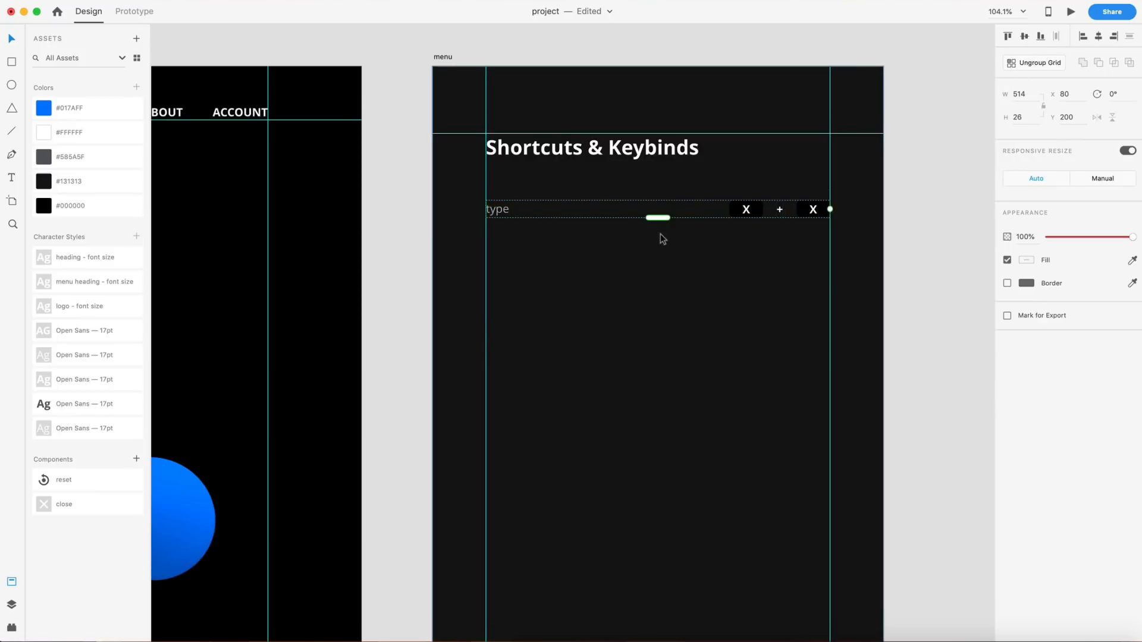
scroll(660, 232, down, 5)
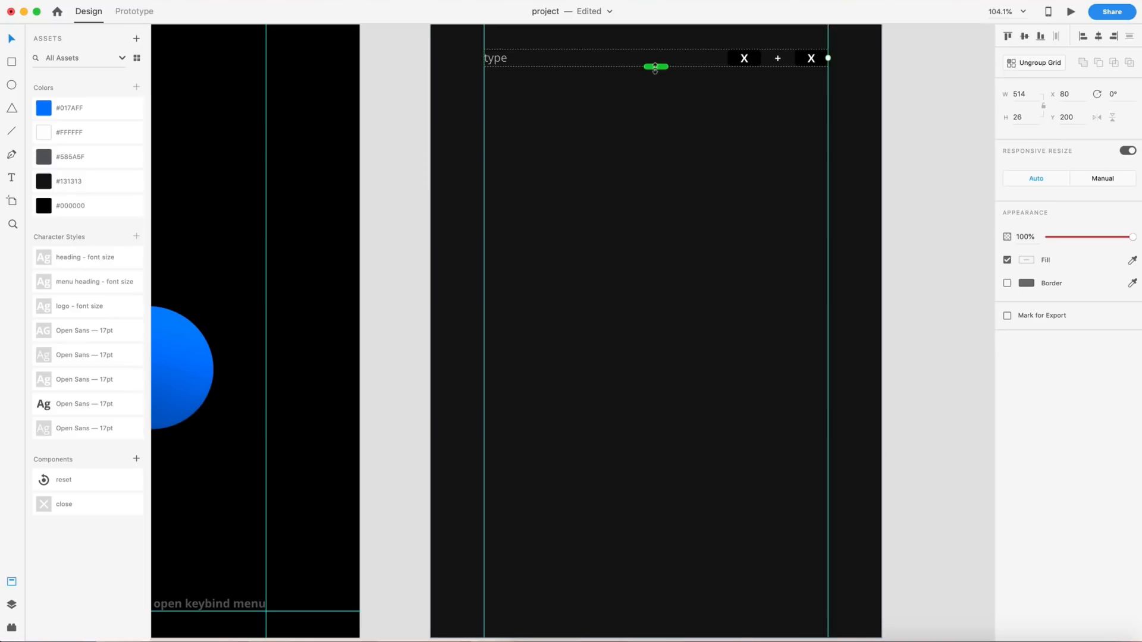
drag(655, 66, 670, 380)
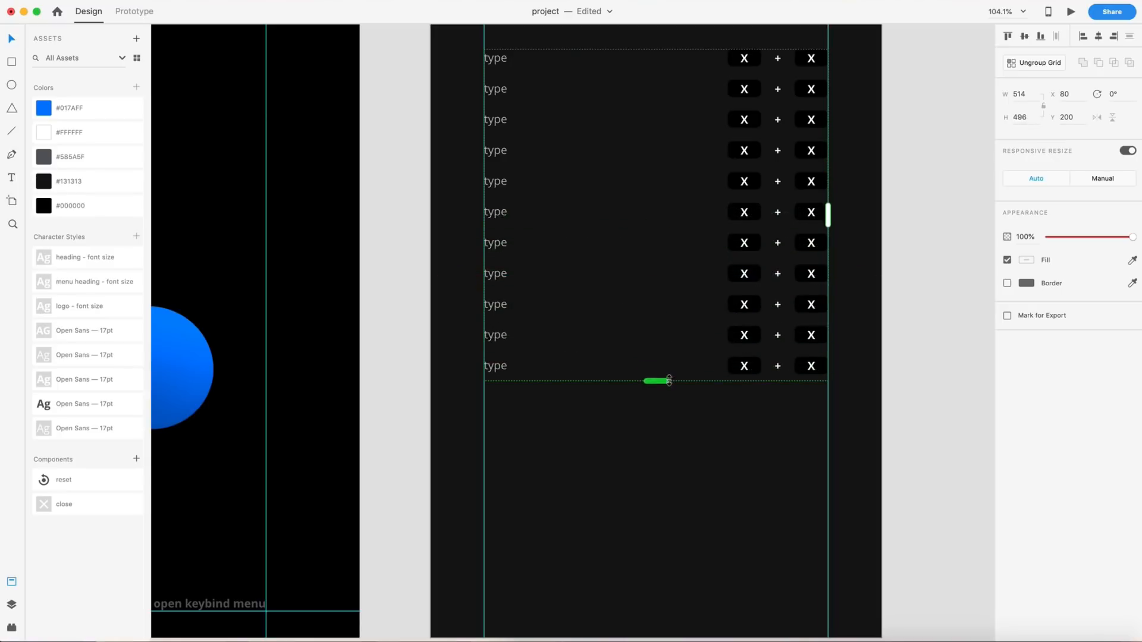
Step: Widen the spacing between the repeat grid's rows until the grid is about 626 px tall
drag(549, 352, 538, 429)
drag(706, 422, 707, 427)
scroll(804, 438, up, 5)
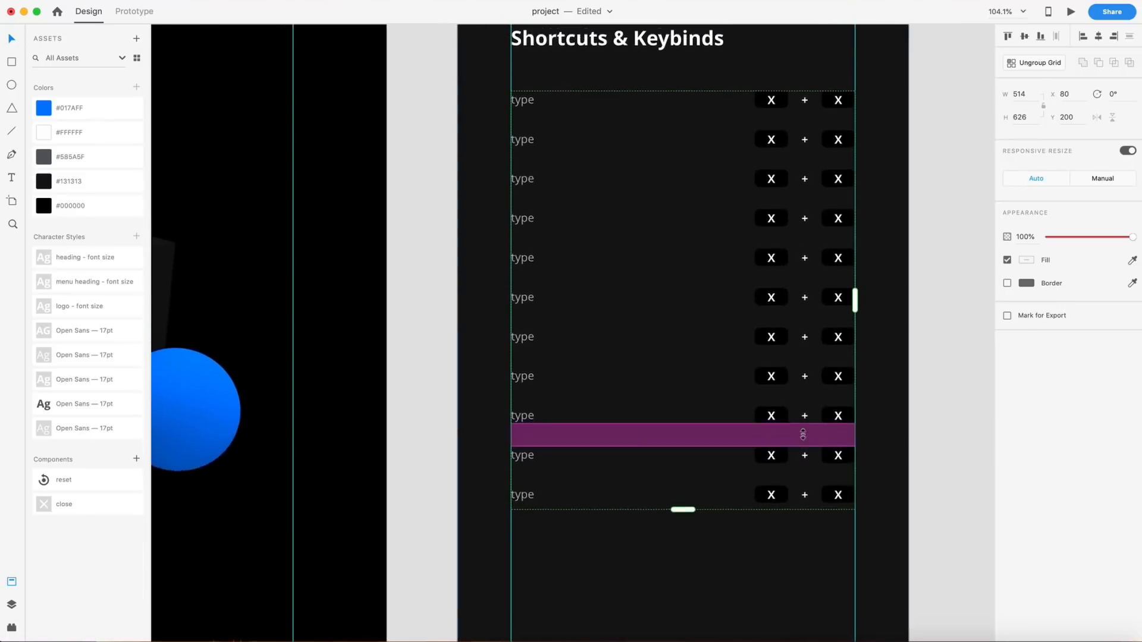
scroll(804, 438, down, 5)
scroll(803, 437, down, 1)
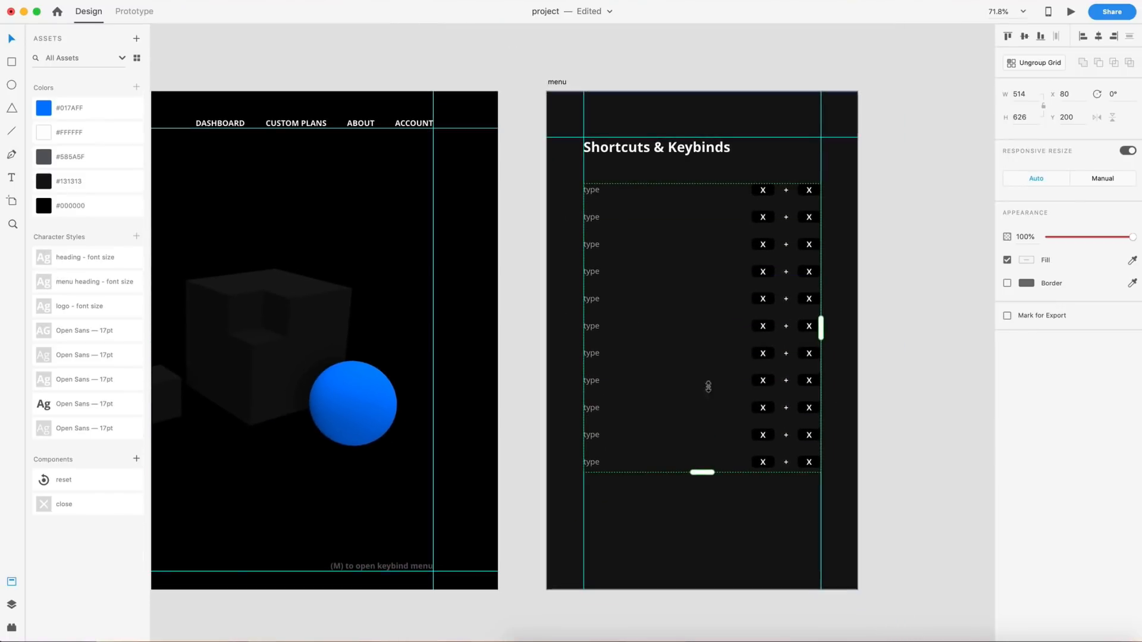
Step: Ungroup the repeat grid and its row groups into separate text and key elements
click(1018, 63)
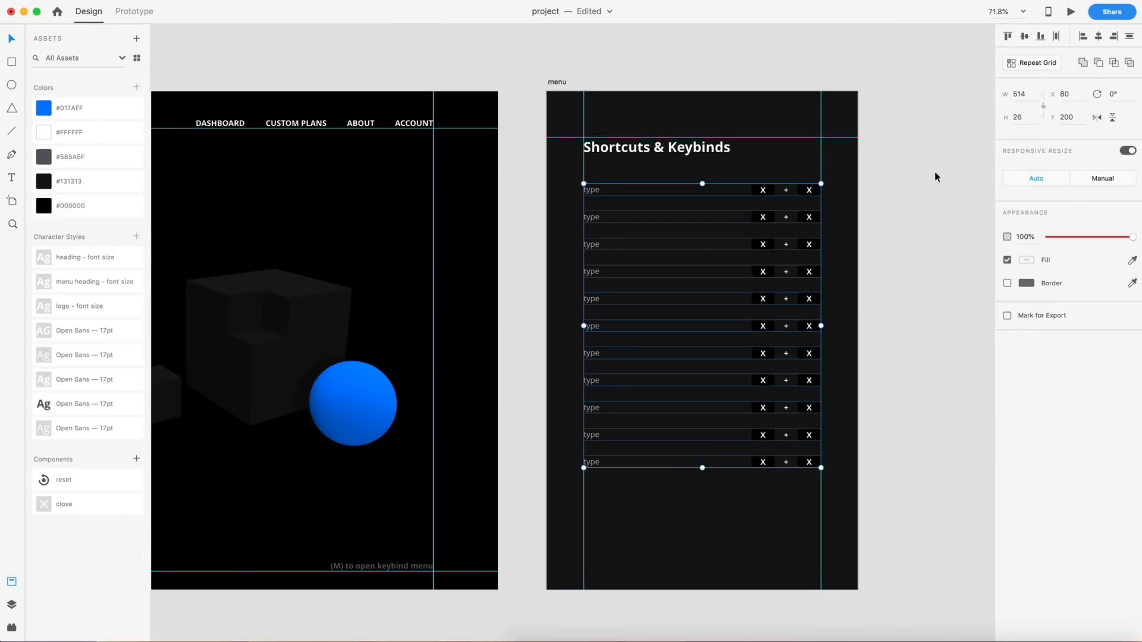
key(shift+super+g)
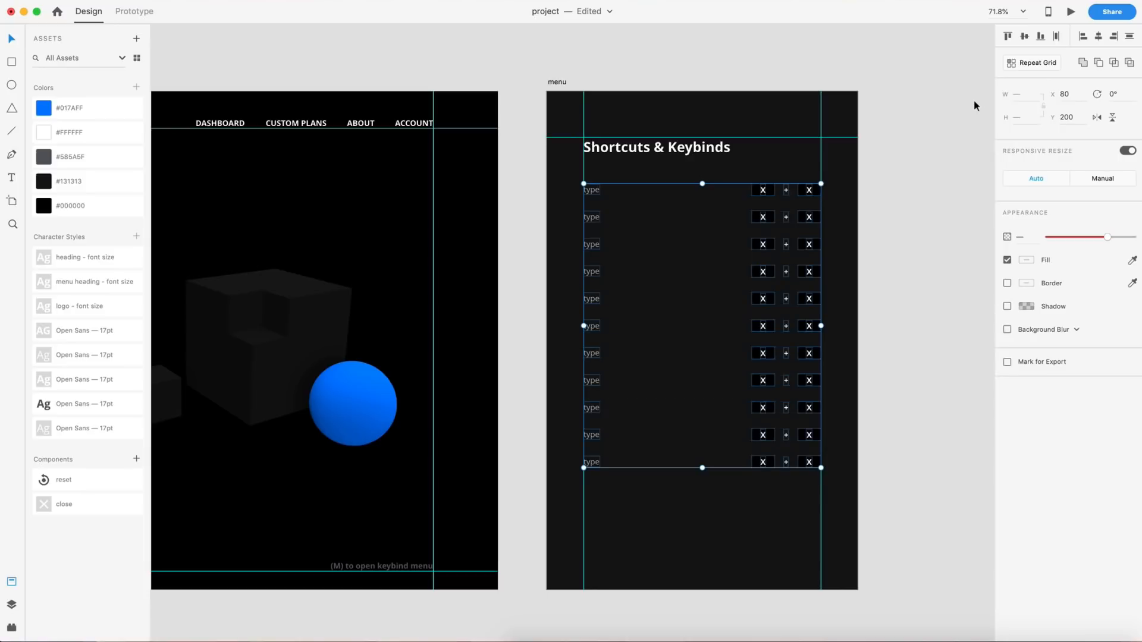
click(915, 296)
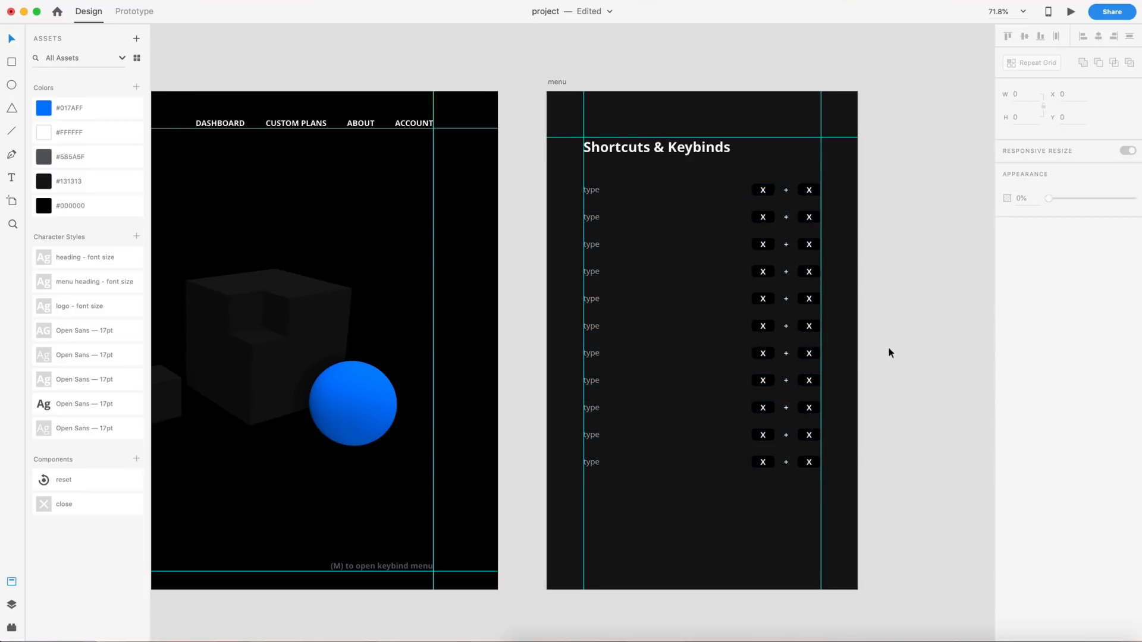
Step: Duplicate the "Close window" label below the shortcut list on the menu artboard, at about X 80, Y 922
scroll(890, 350, up, 2)
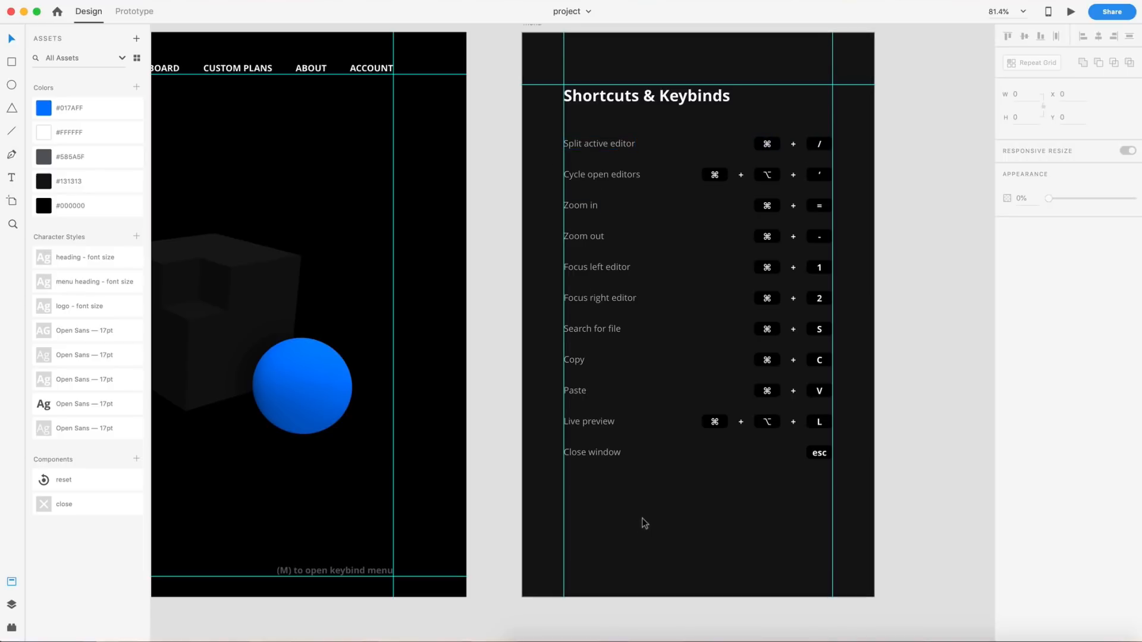
scroll(640, 513, down, 2)
click(595, 433)
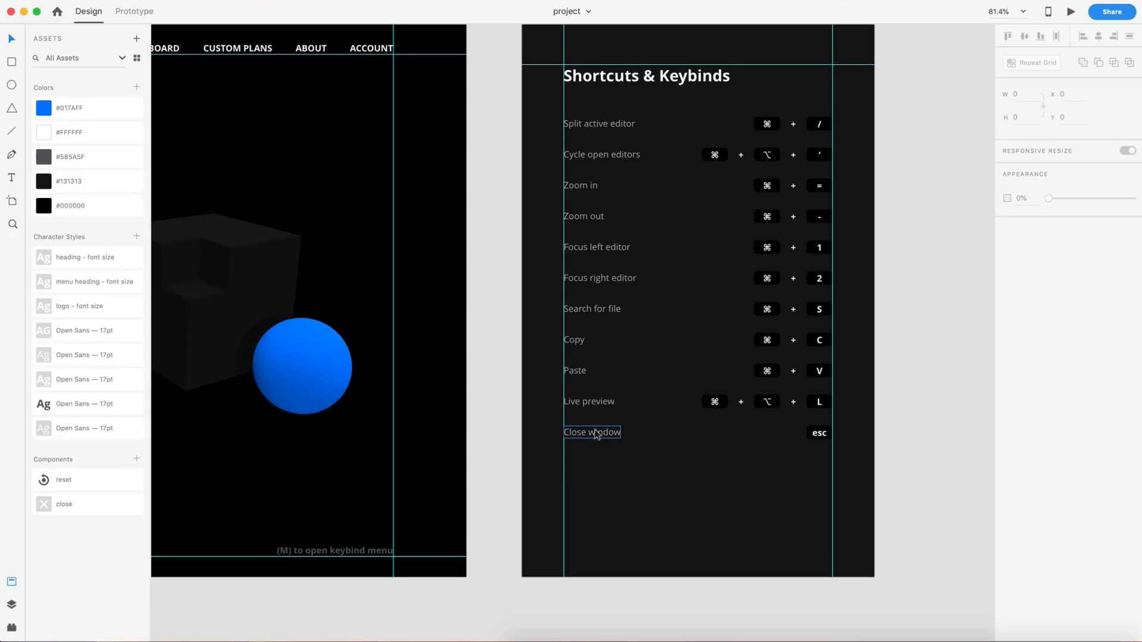
drag(595, 435, 592, 504)
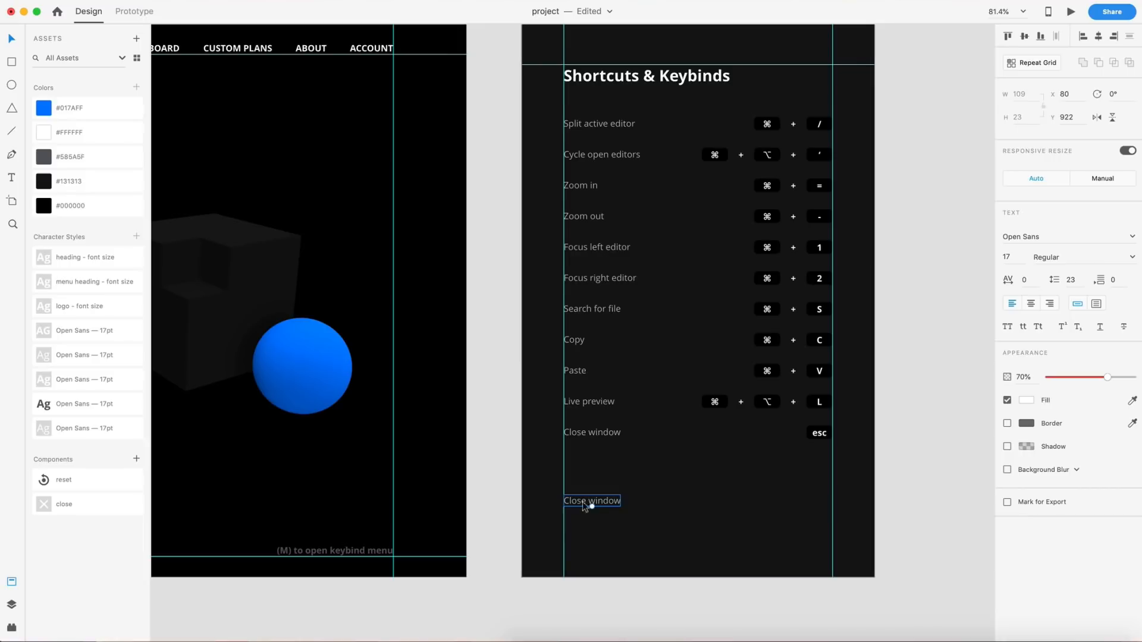
Step: Copy the "(M) to open keybind menu" text into the duplicated label and change it to "(M) to close menu"
double_click(331, 547)
key(super+c)
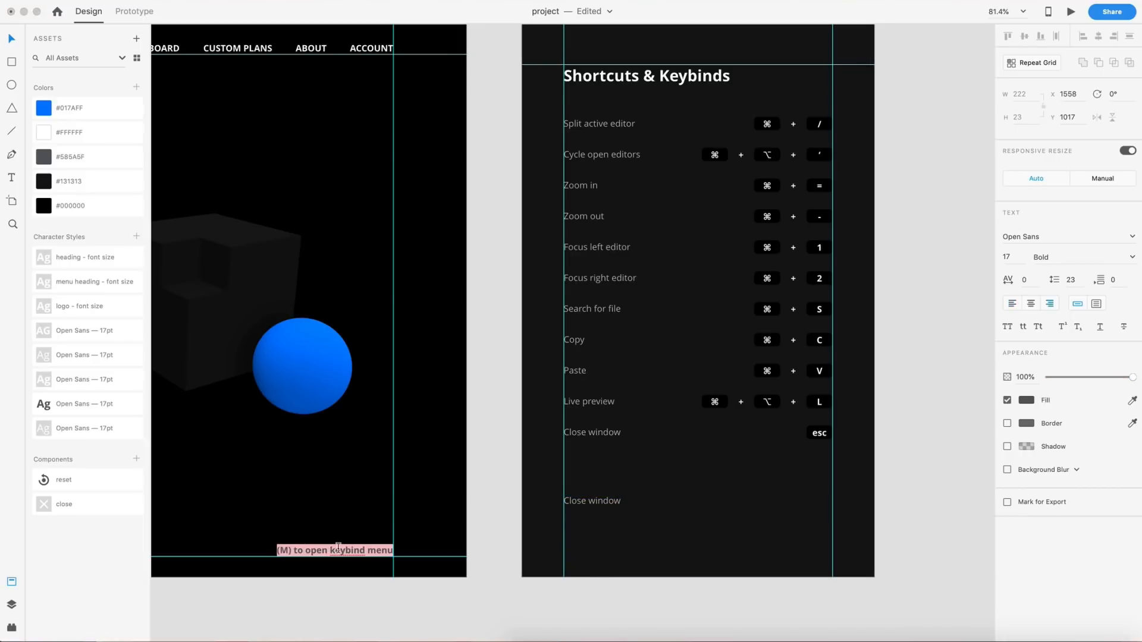
double_click(596, 503)
key(super+v)
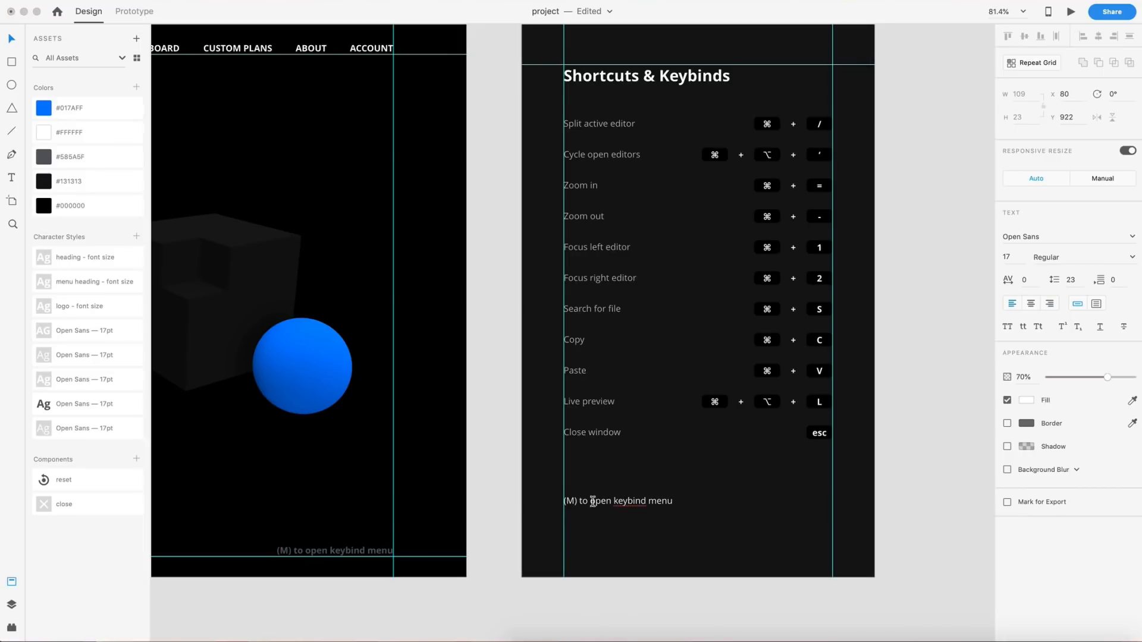
drag(590, 503, 647, 503)
text(close)
key(Escape)
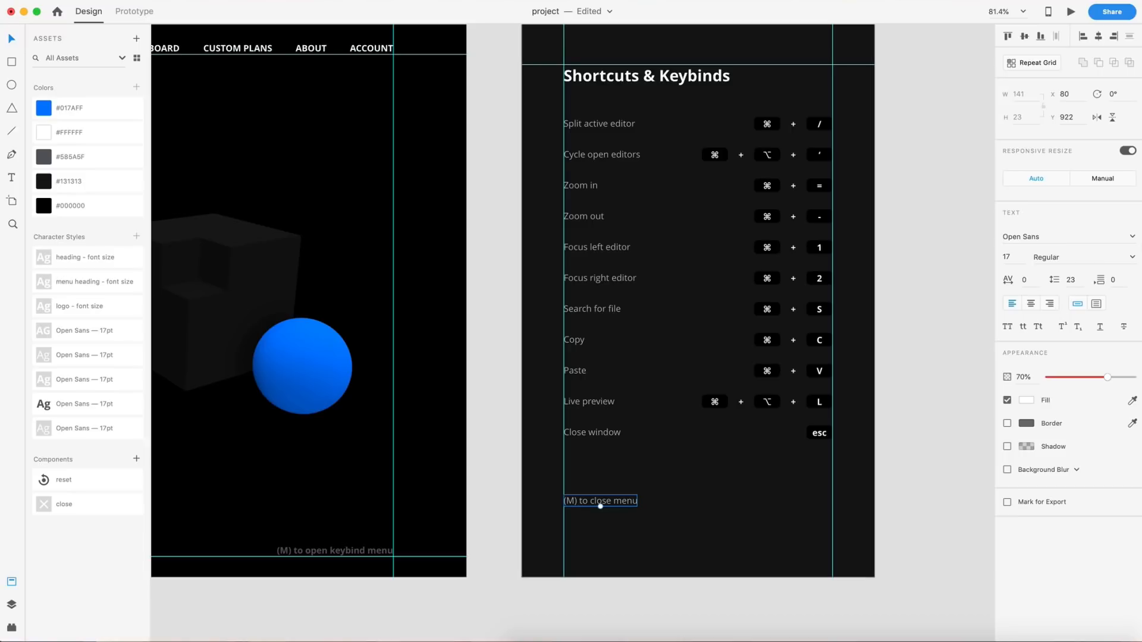
Step: Set "(M) to close menu" to Bold, apply the saved dark grey color, and raise its opacity to 100%
click(1131, 256)
click(1043, 347)
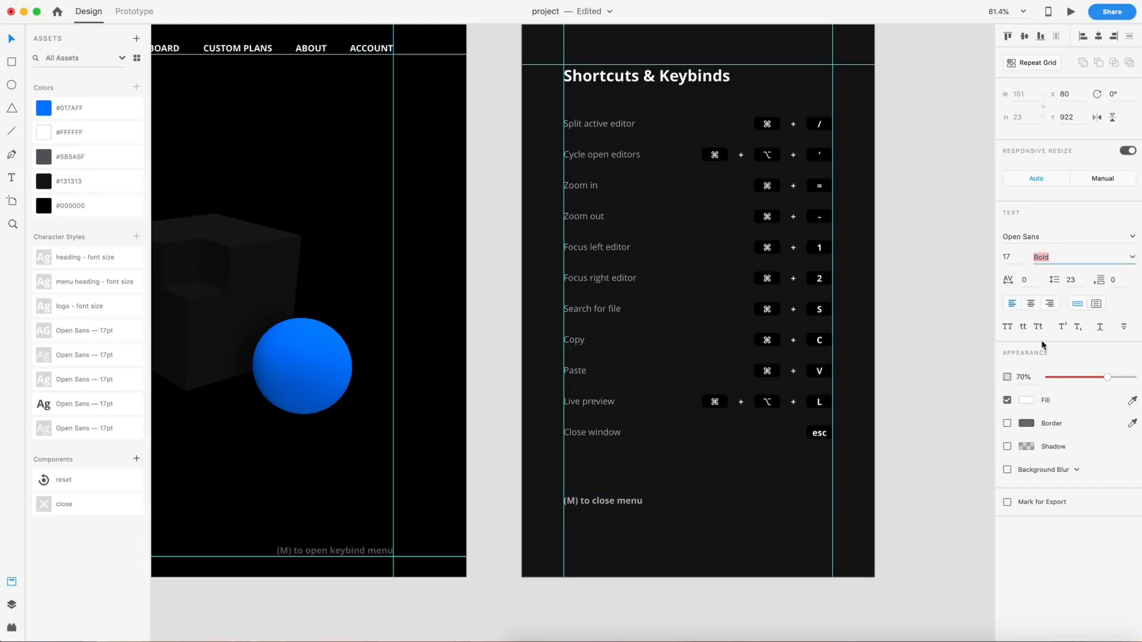
click(44, 159)
drag(1110, 381, 1133, 380)
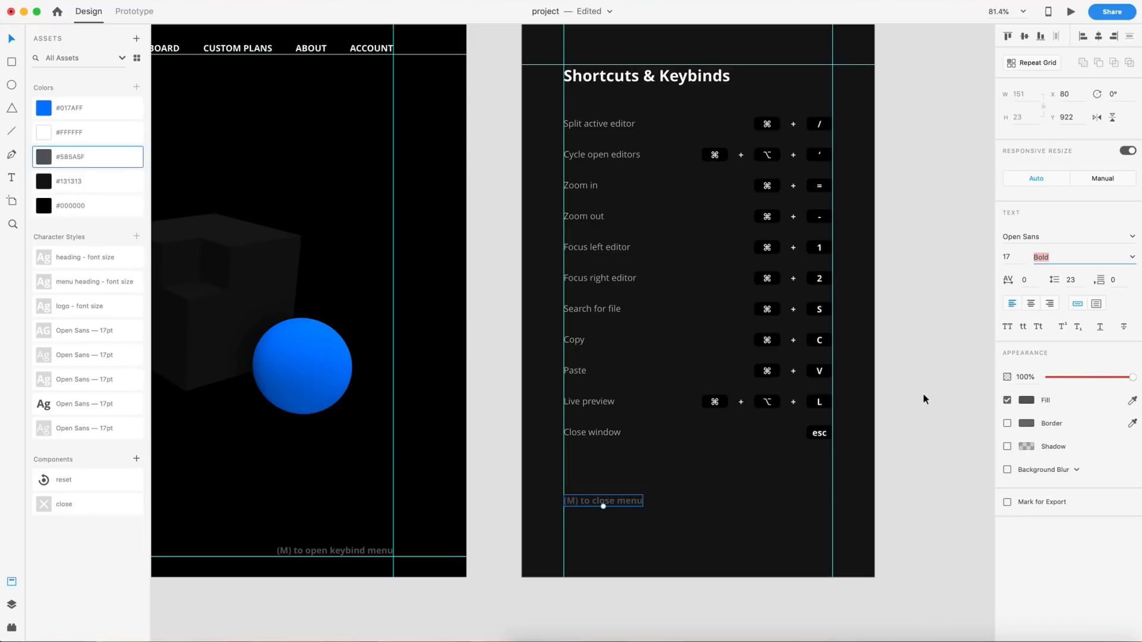
Step: Place a dark grey reset component in line with "(M) to close menu" near the right guide, at about X 553, Y 917
click(846, 466)
scroll(846, 466, down, 2)
drag(49, 483, 800, 480)
scroll(804, 483, up, 5)
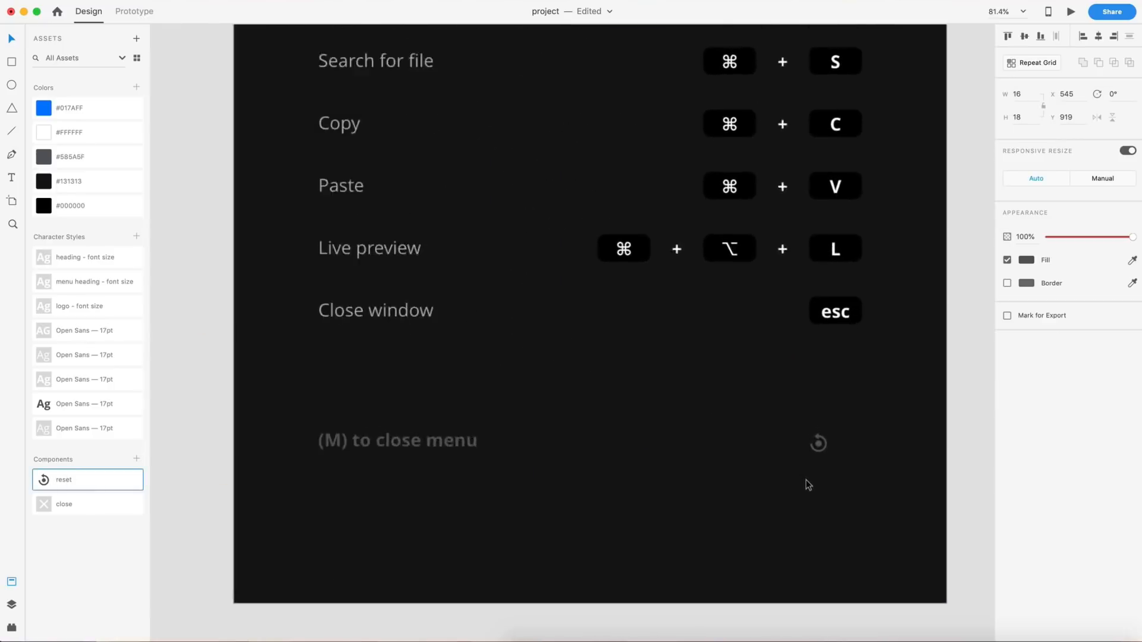
click(51, 161)
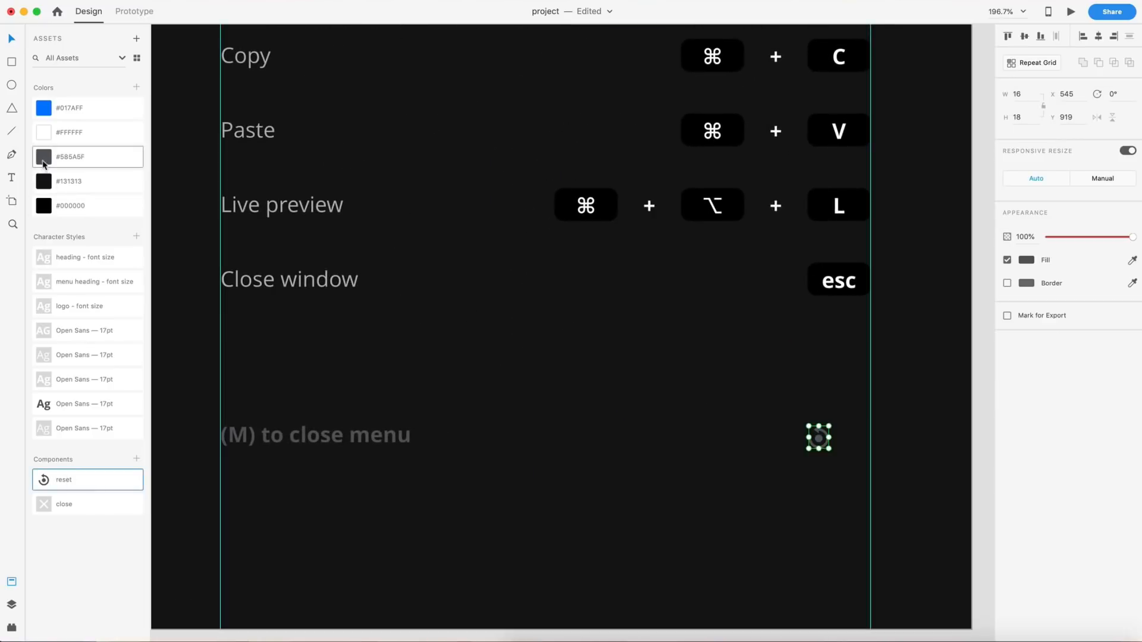
drag(820, 443, 830, 441)
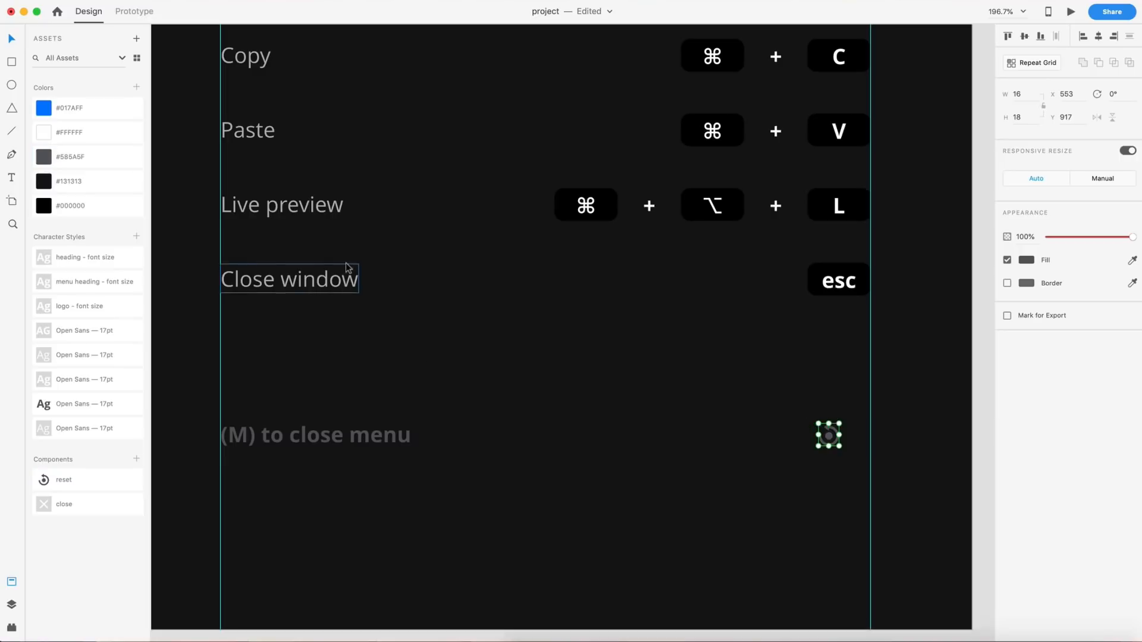
Step: Draw a square beside the reset icon, size it to 24 by 24, and remove its fill and border
key(r)
drag(708, 400, 757, 449)
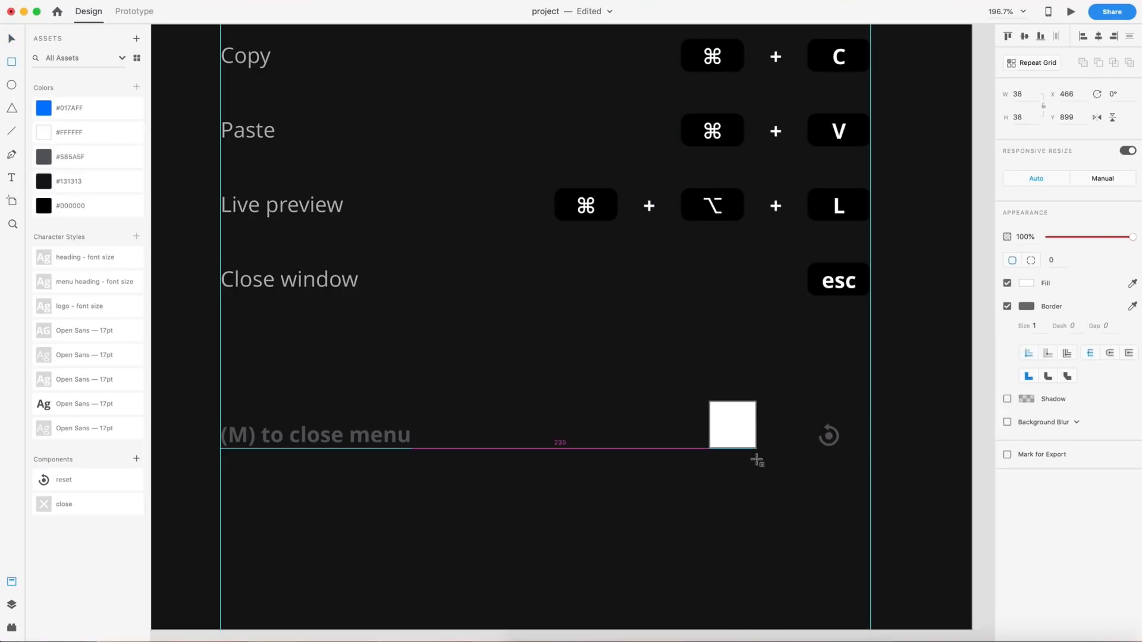
click(1029, 93)
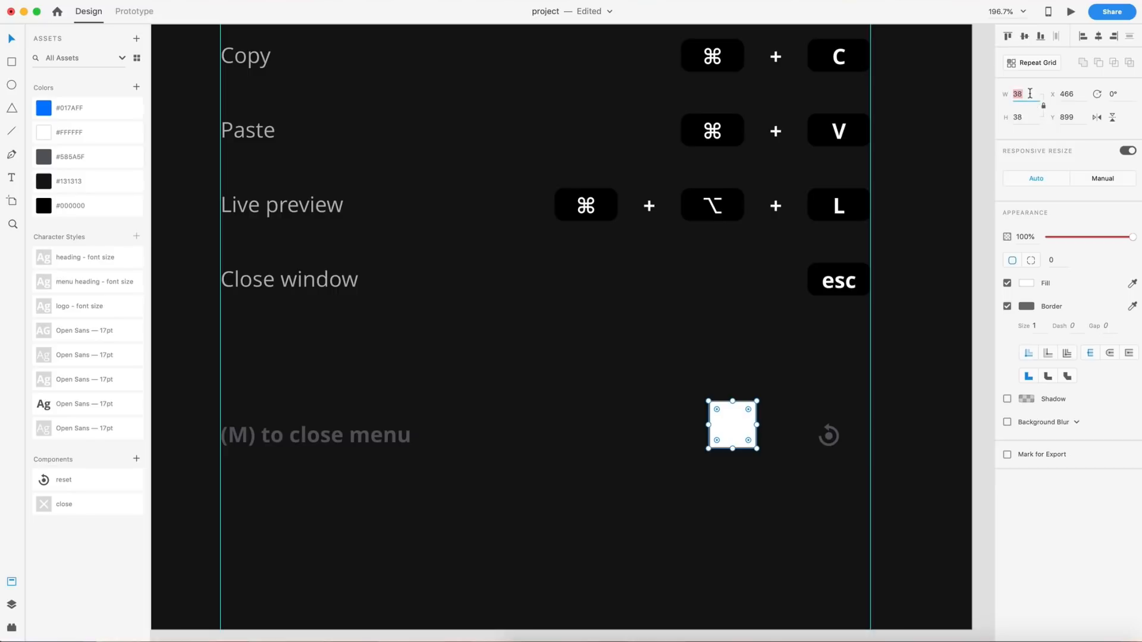
click(1006, 283)
click(1007, 305)
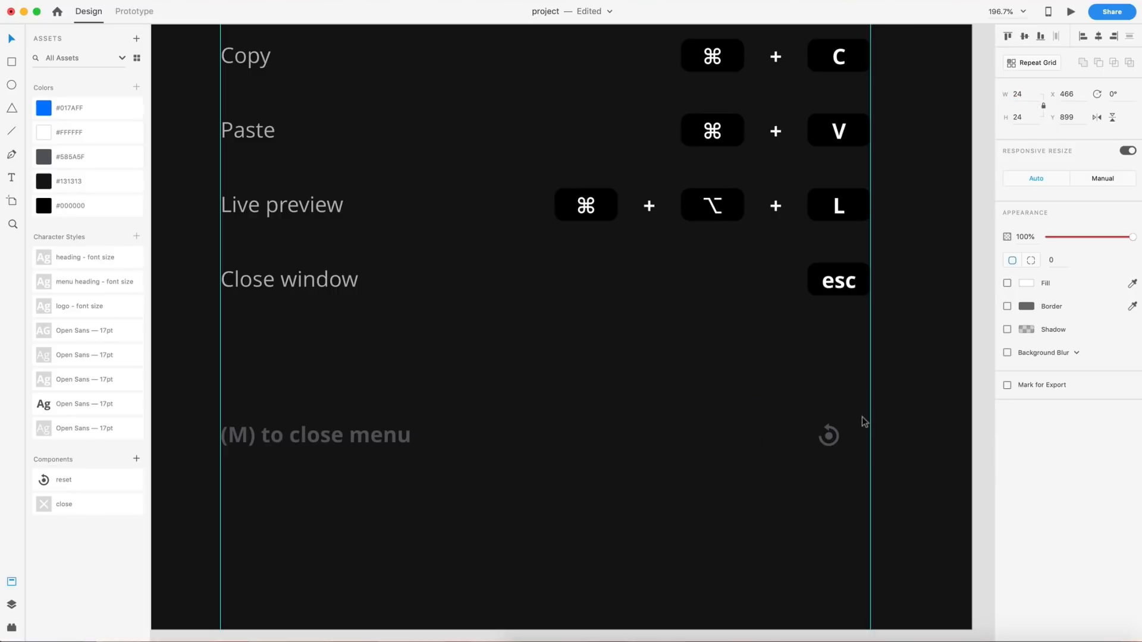
Step: Center the reset icon vertically and horizontally on the invisible 24 px square at the right guide
shift+click(829, 437)
click(1024, 36)
click(1098, 36)
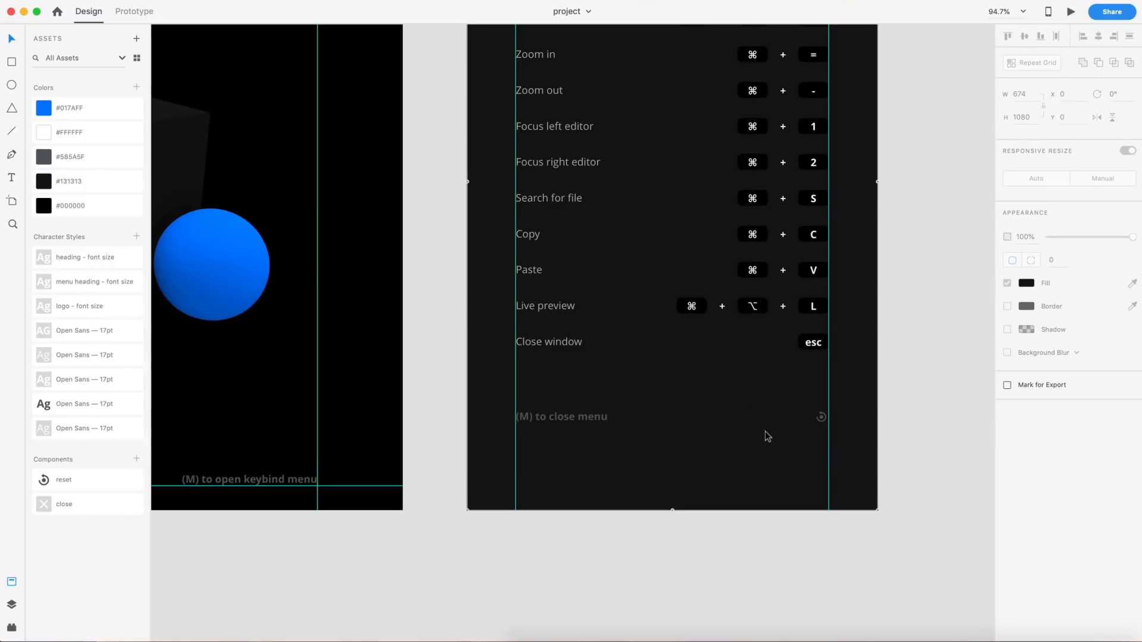
scroll(765, 431, down, 1)
click(964, 440)
Step: Draw a full-width white rectangle along the menu artboard's bottom edge, about 674 by 117 px
scroll(892, 455, down, 1)
scroll(892, 455, left, 1)
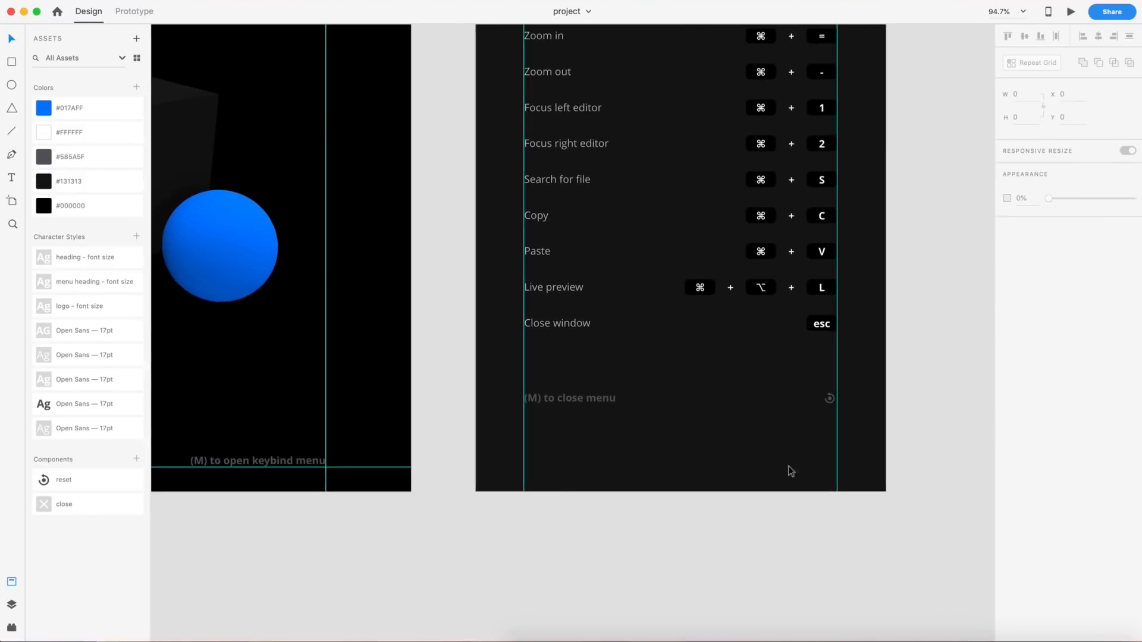
click(9, 62)
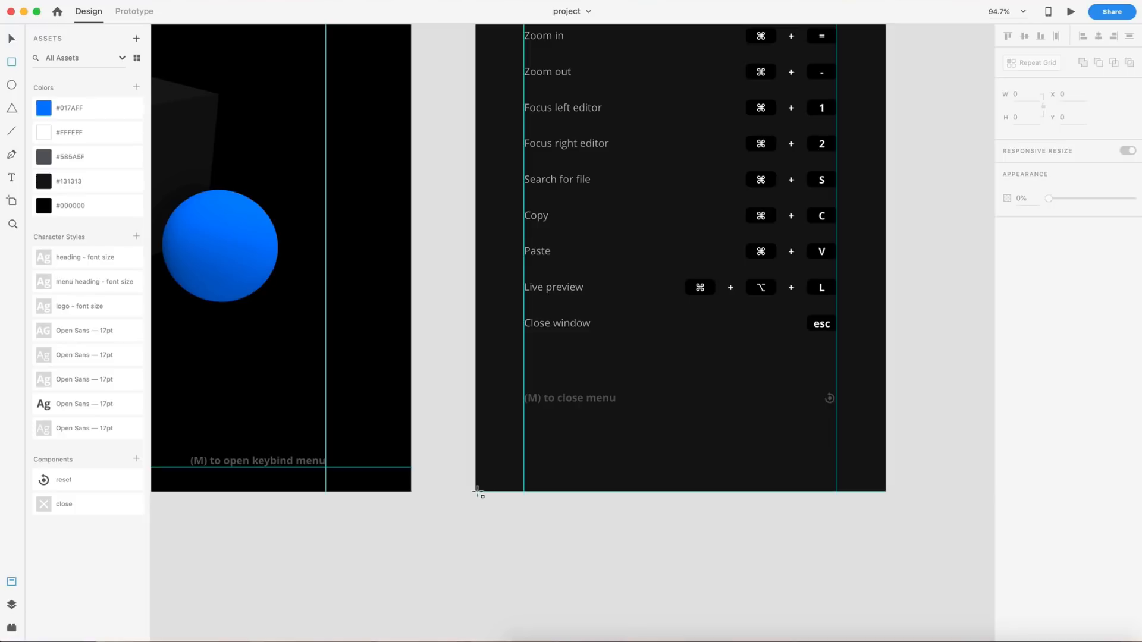
drag(477, 491, 885, 422)
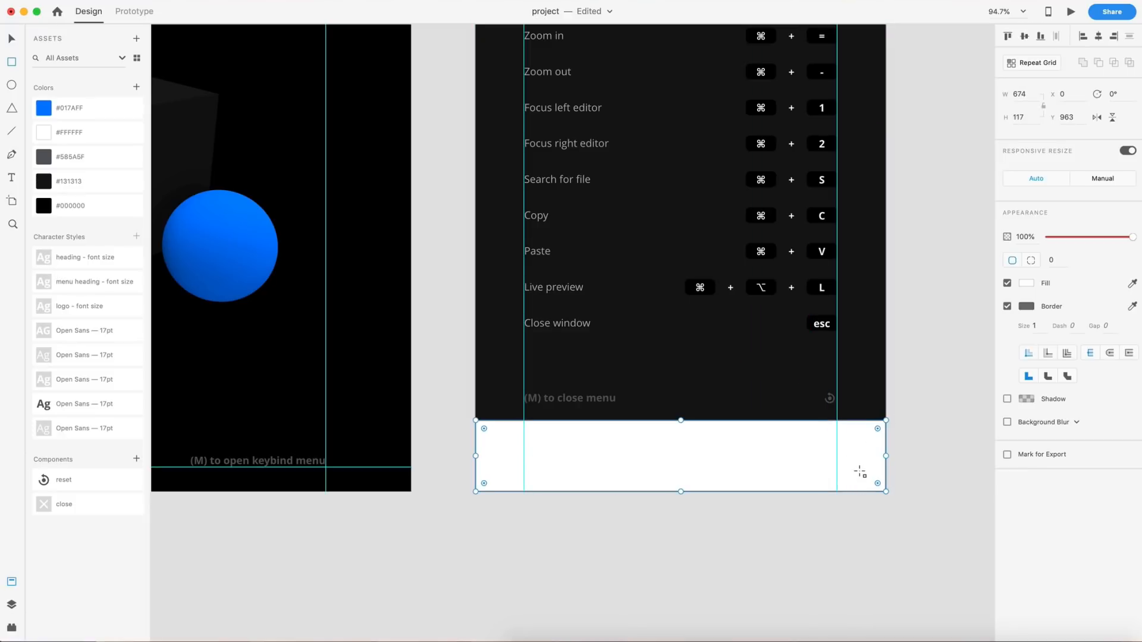
Step: Move the "(M) to close menu" text and the reset icon up together by 5 px to Y 909
ctrl+scroll(933, 323, up, 3)
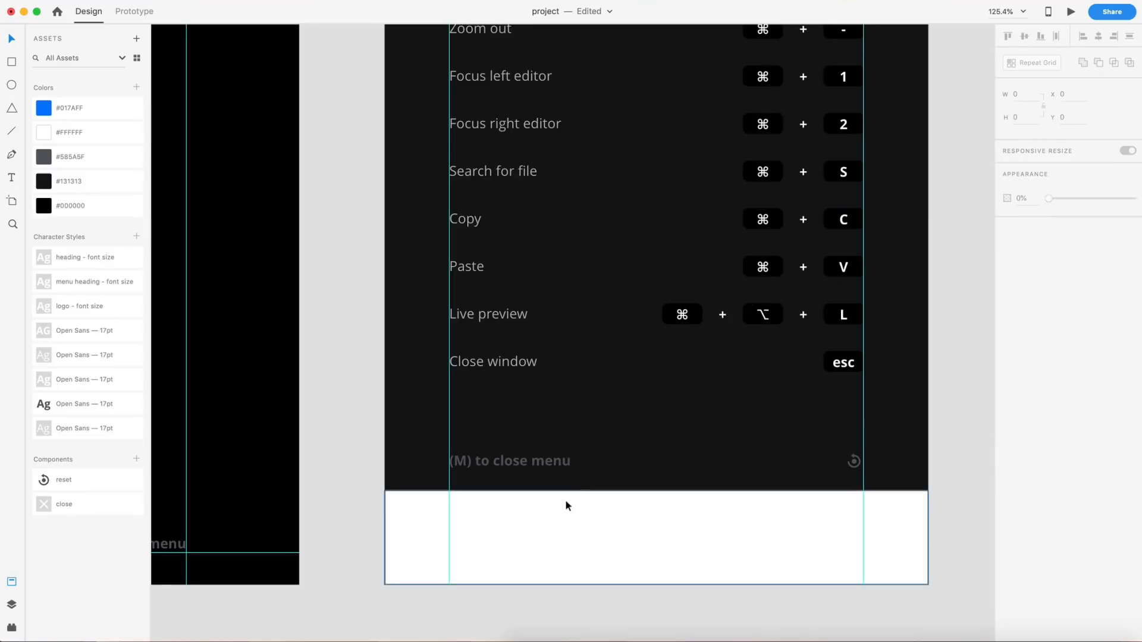
click(530, 463)
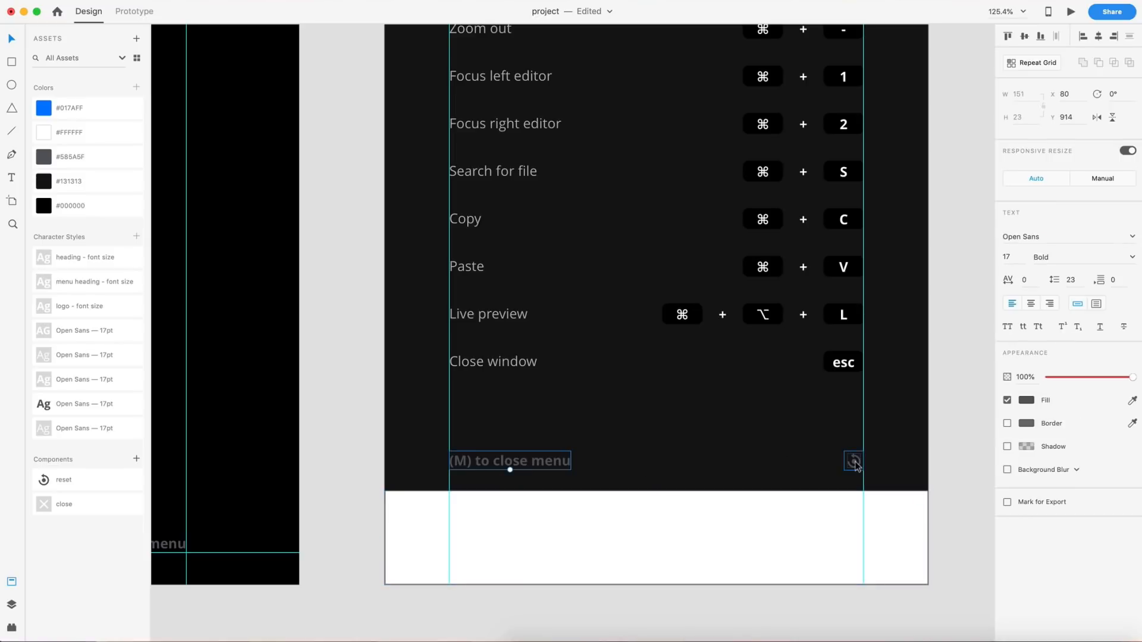
shift+click(854, 463)
key(alt)
key(Up)
key(Up)
key(Up)
key(Up)
key(Up)
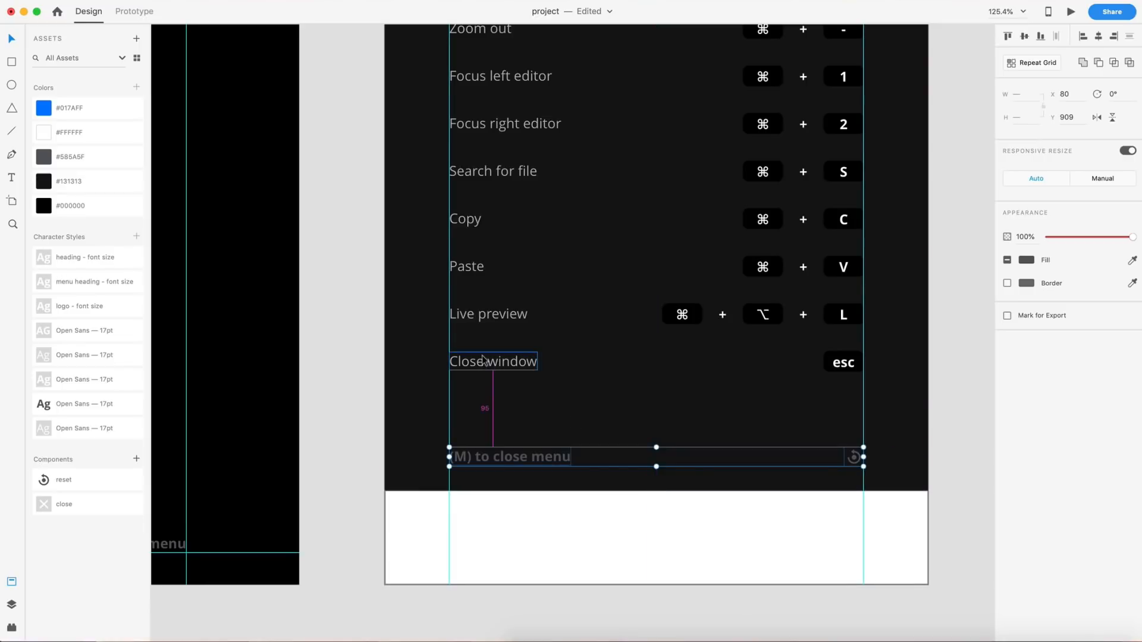
Step: Remove the border from the menu's bottom rectangle and fill it with the blue #017AFF
click(850, 517)
scroll(846, 497, down, 1)
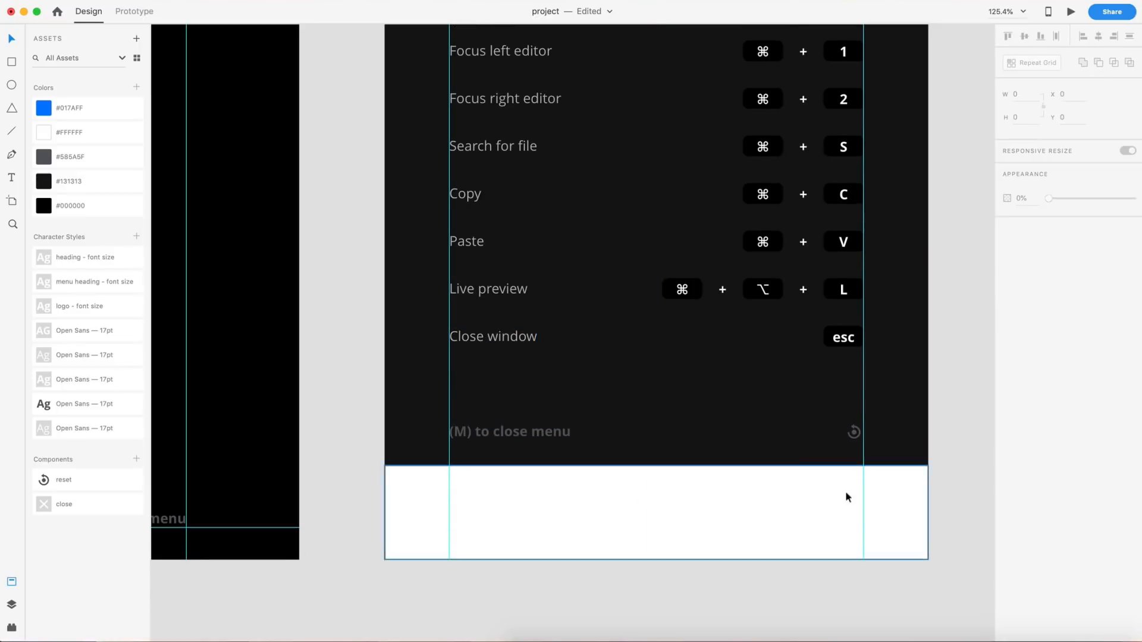
click(1007, 307)
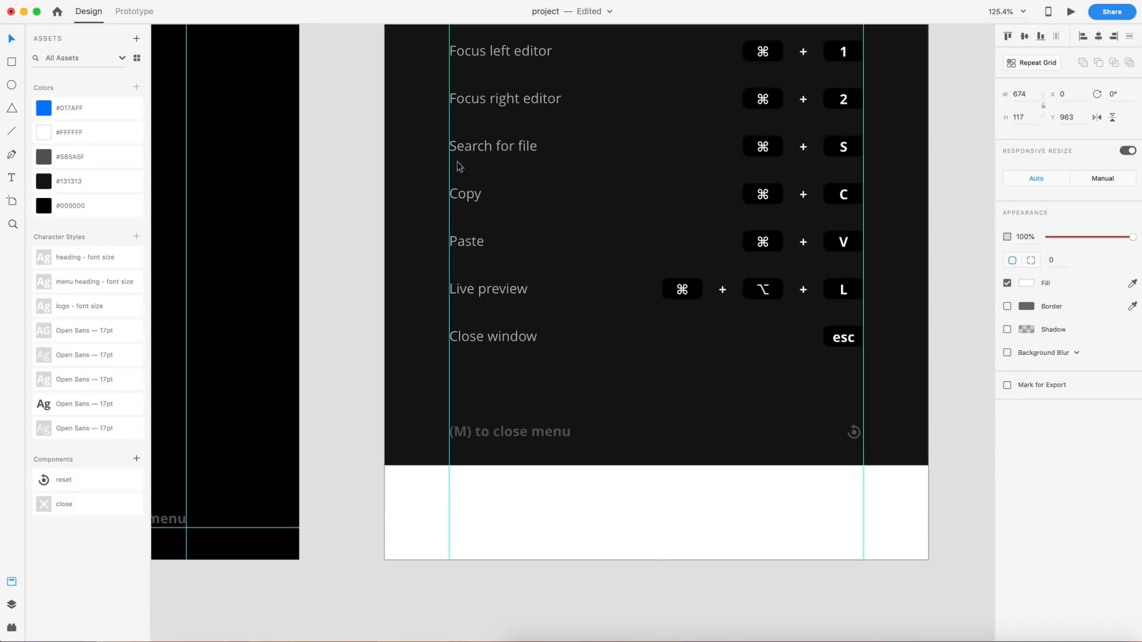
click(48, 110)
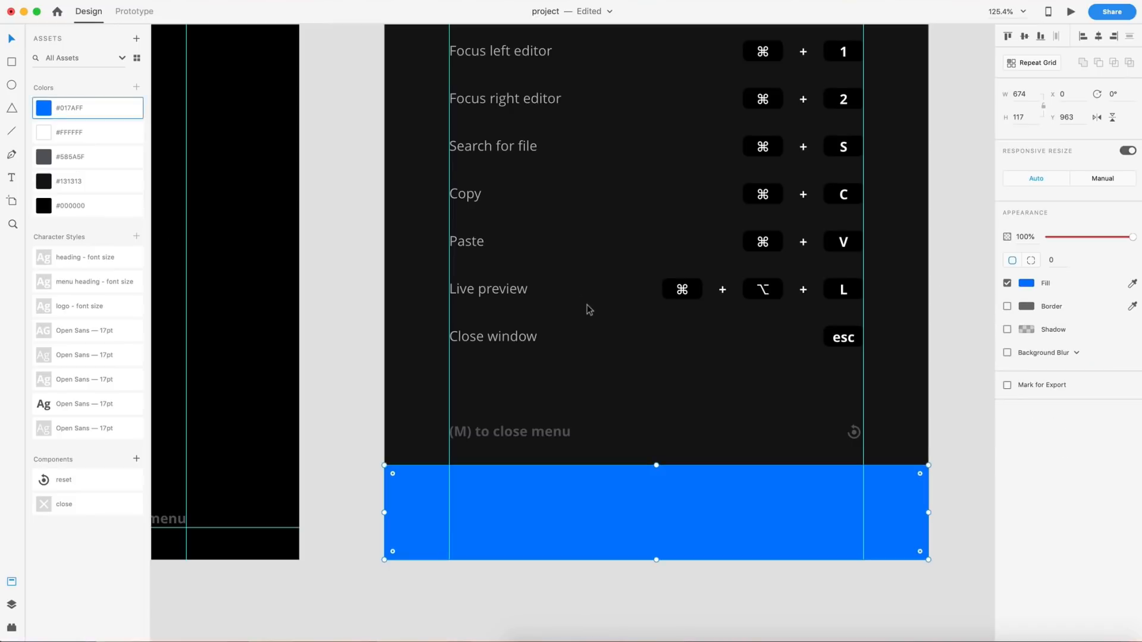
click(958, 412)
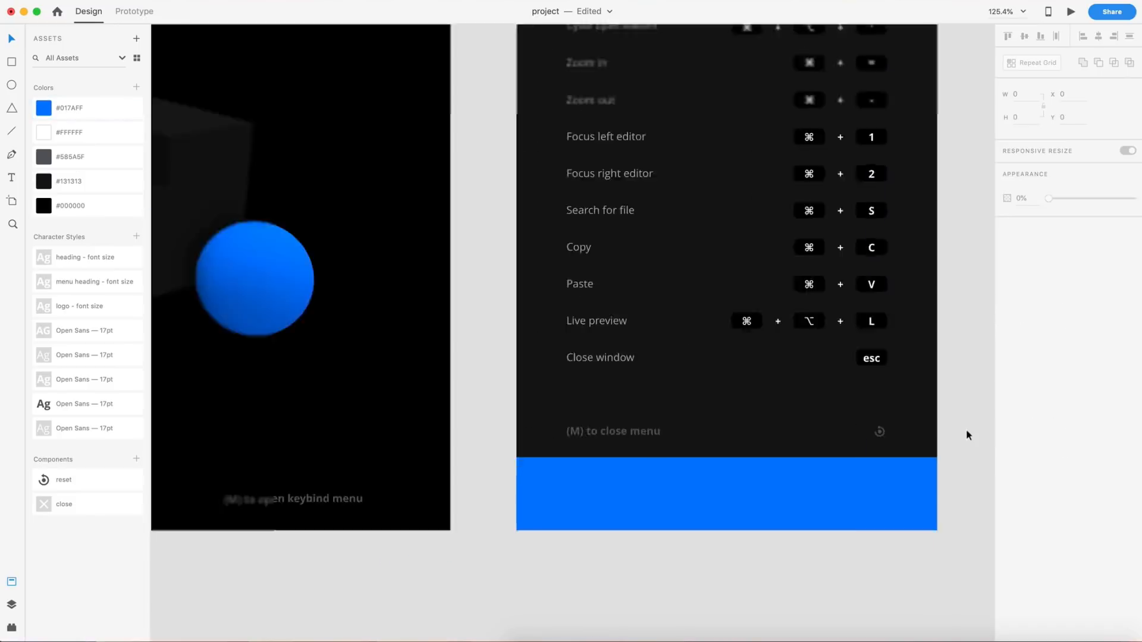
Step: Copy the description paragraph from the home screen and paste it into the menu artboard
scroll(967, 435, down, 4)
scroll(965, 436, left, 7)
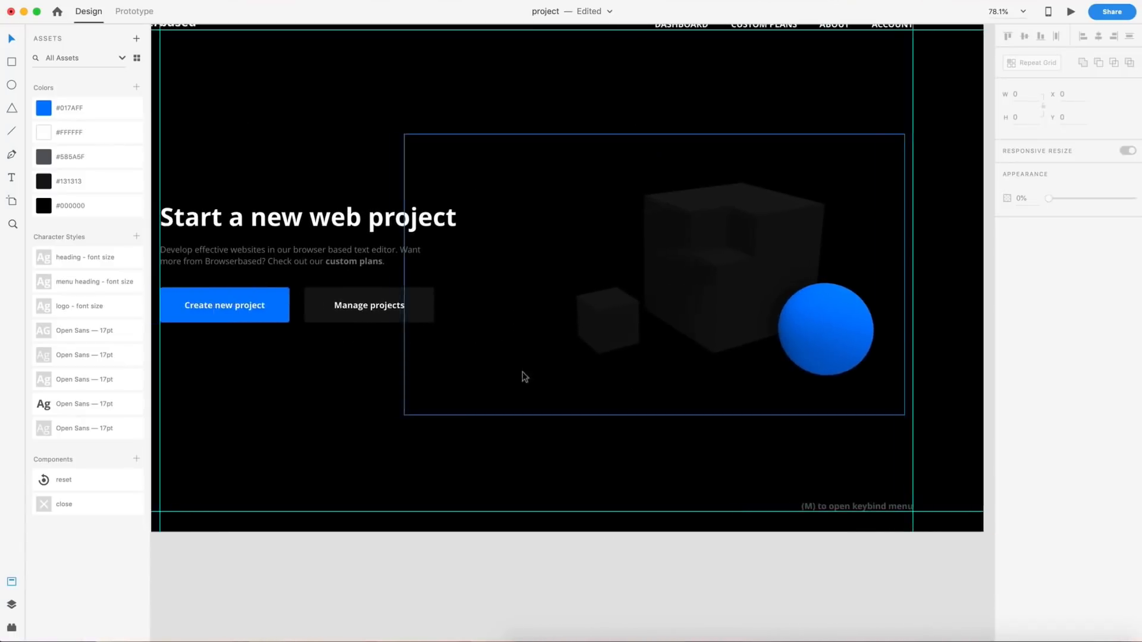
click(320, 250)
scroll(612, 454, right, 10)
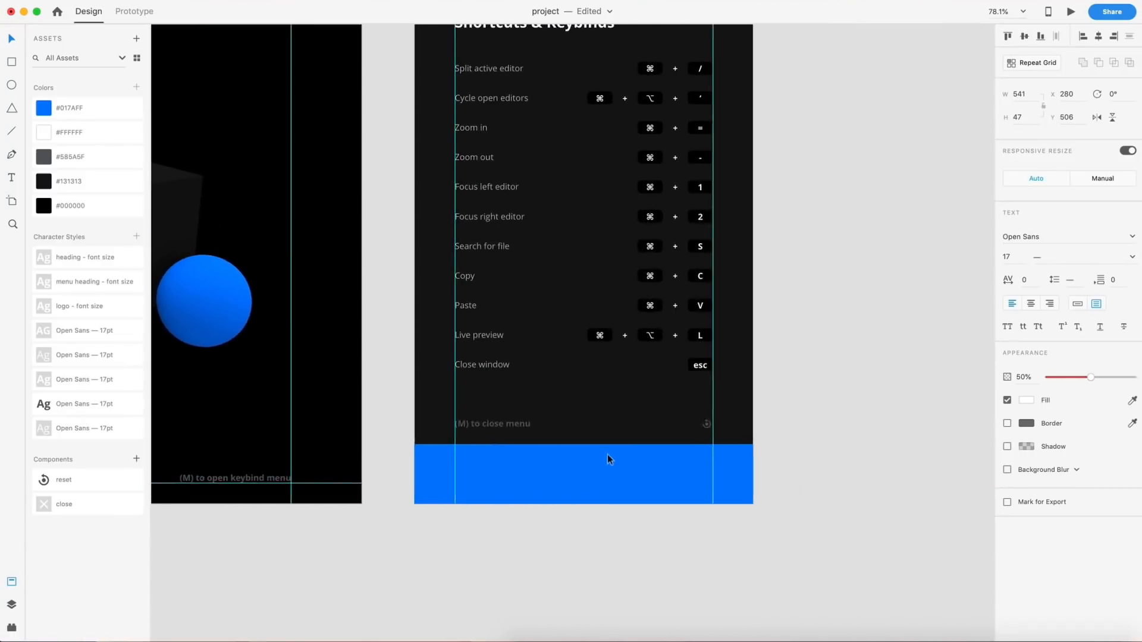
click(574, 463)
key(super+v)
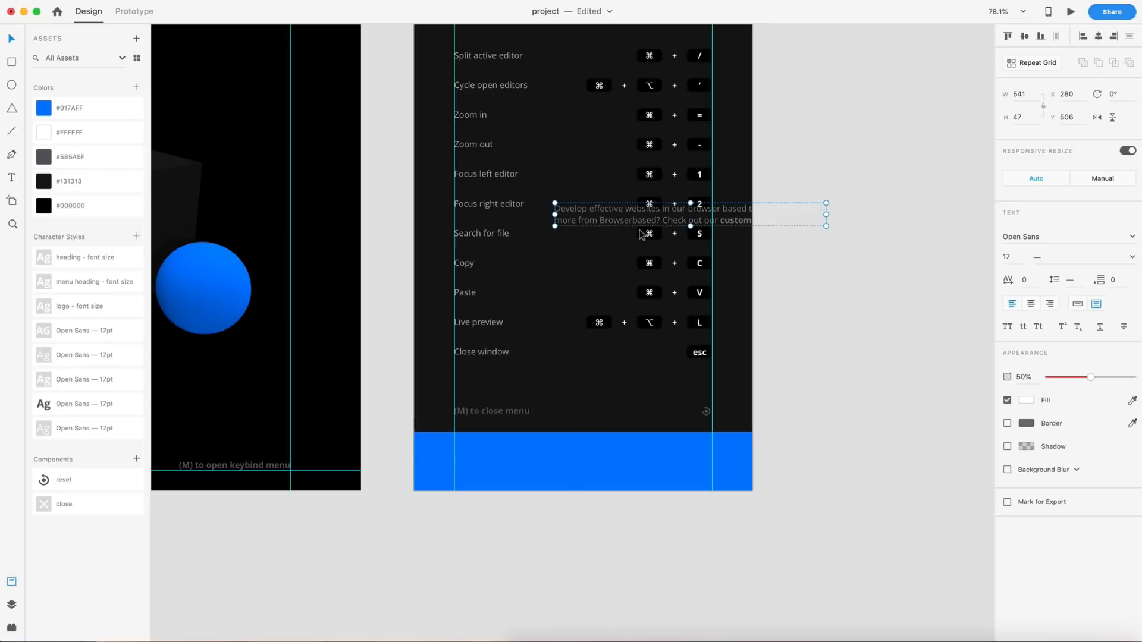
Step: Center-align the pasted paragraph at 100% opacity and place it vertically centered on the blue footer
click(1031, 304)
drag(1089, 377, 1133, 377)
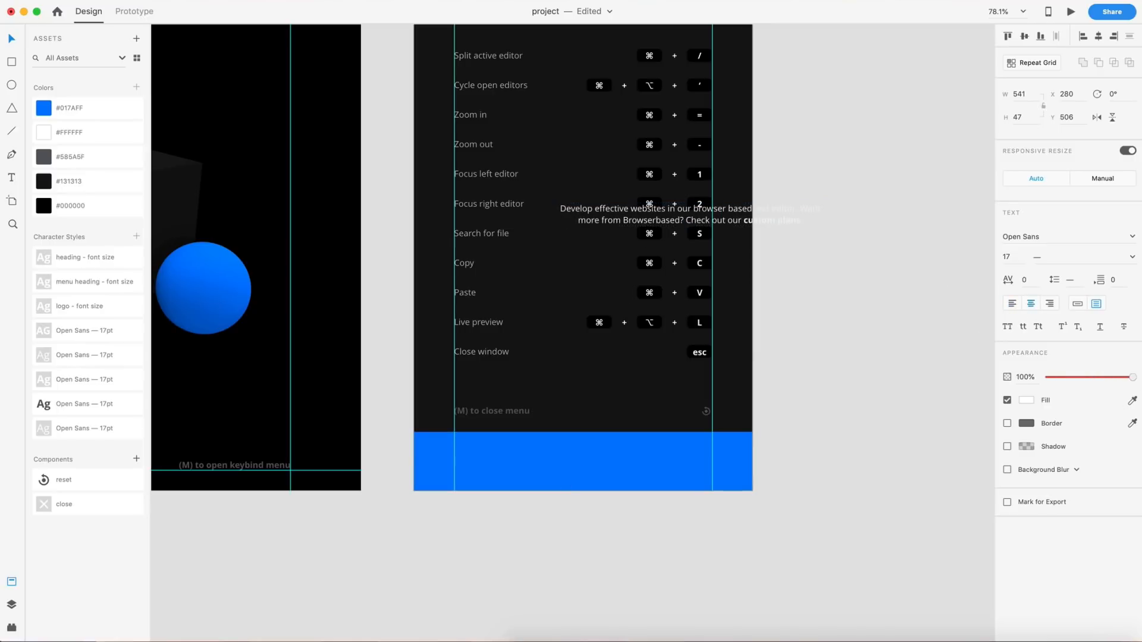
drag(701, 228, 601, 456)
shift+click(617, 441)
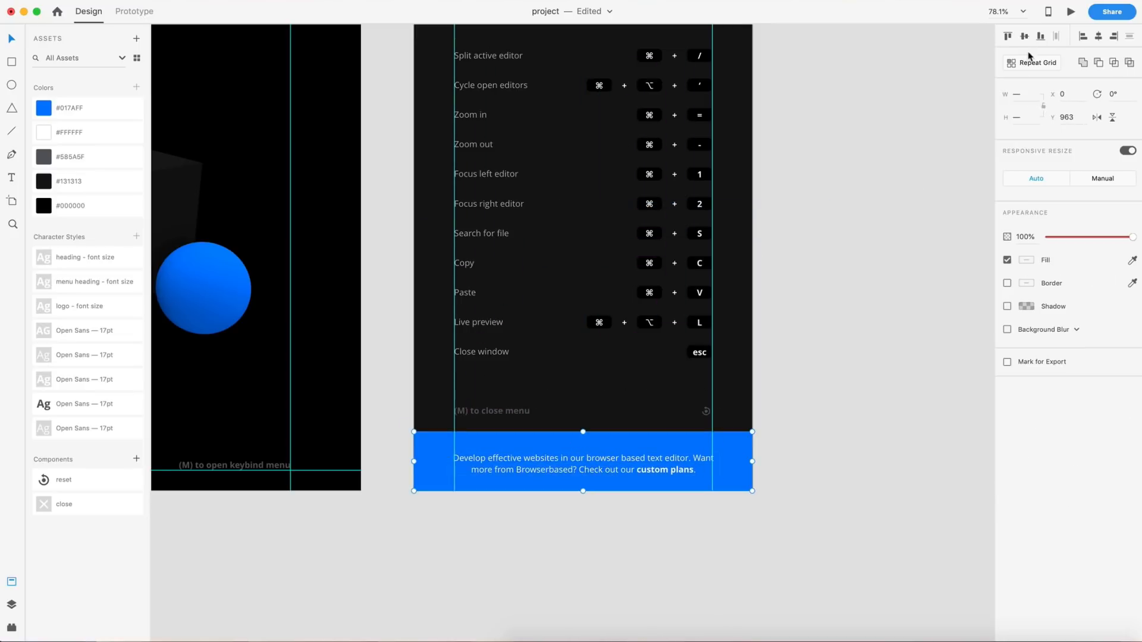
click(1041, 38)
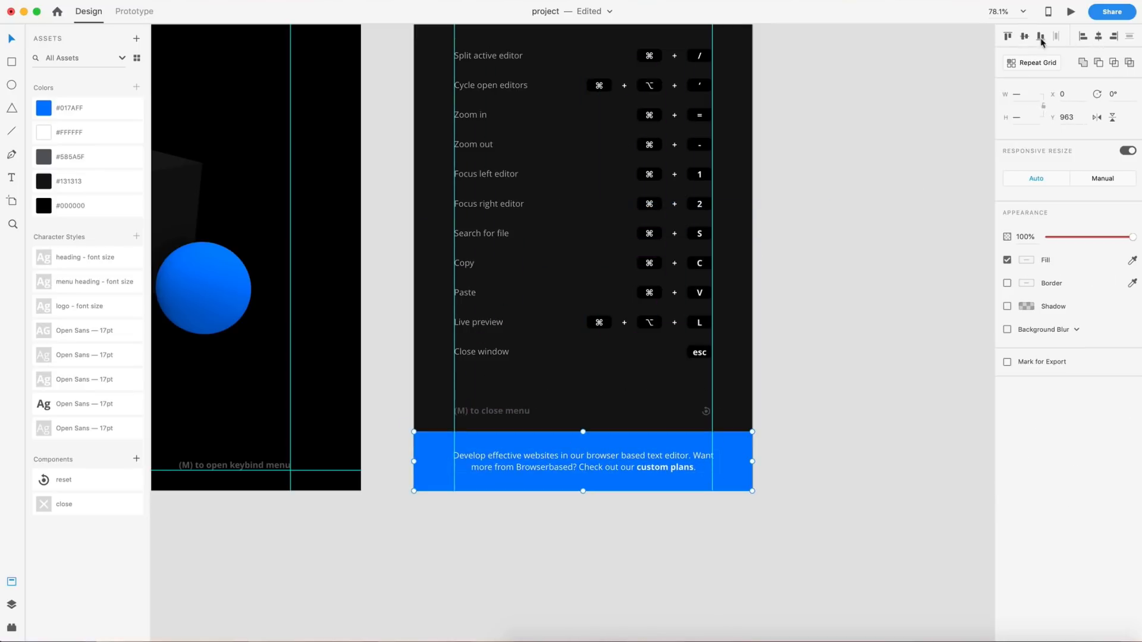
click(856, 374)
Step: Replace the footer text with "Select any keybind and select a key to replace it. Reset all keybinds to default with the reset button in the bottom right."
scroll(676, 515, up, 5)
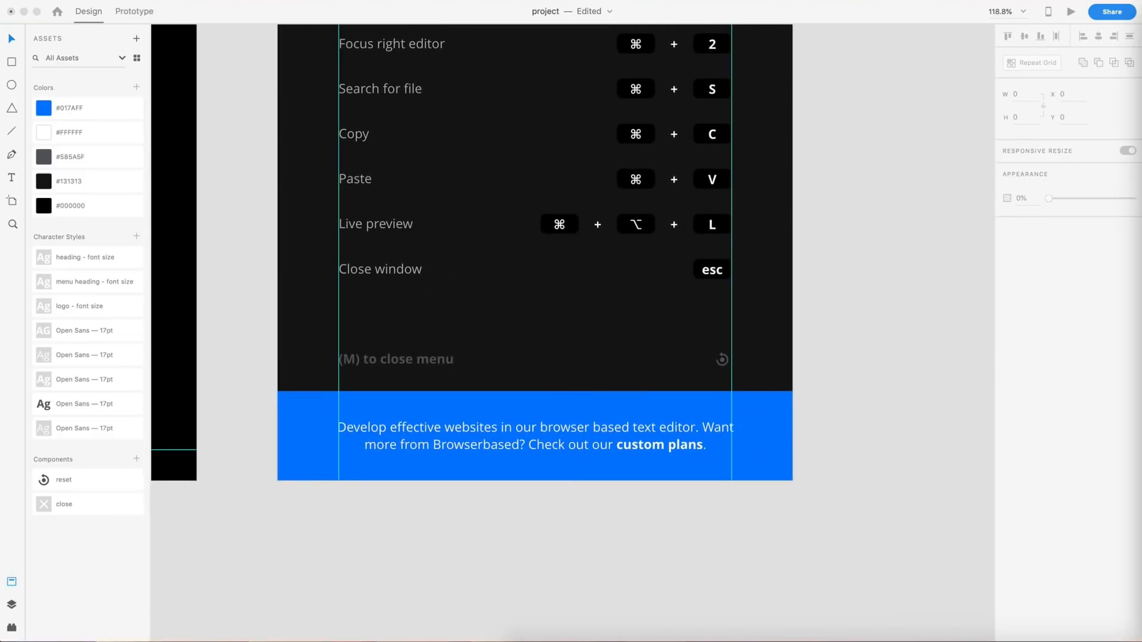
double_click(573, 452)
text(Select any keybind and select a key to replace it. Reset all keybinds to default with the reset button in the bottom right.)
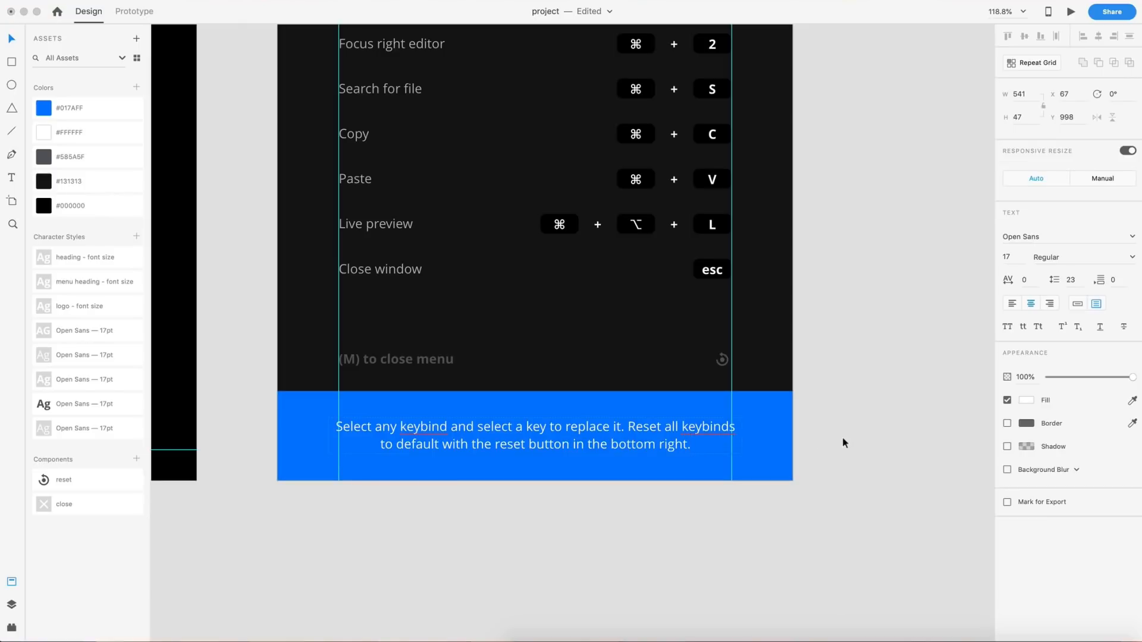
key(Escape)
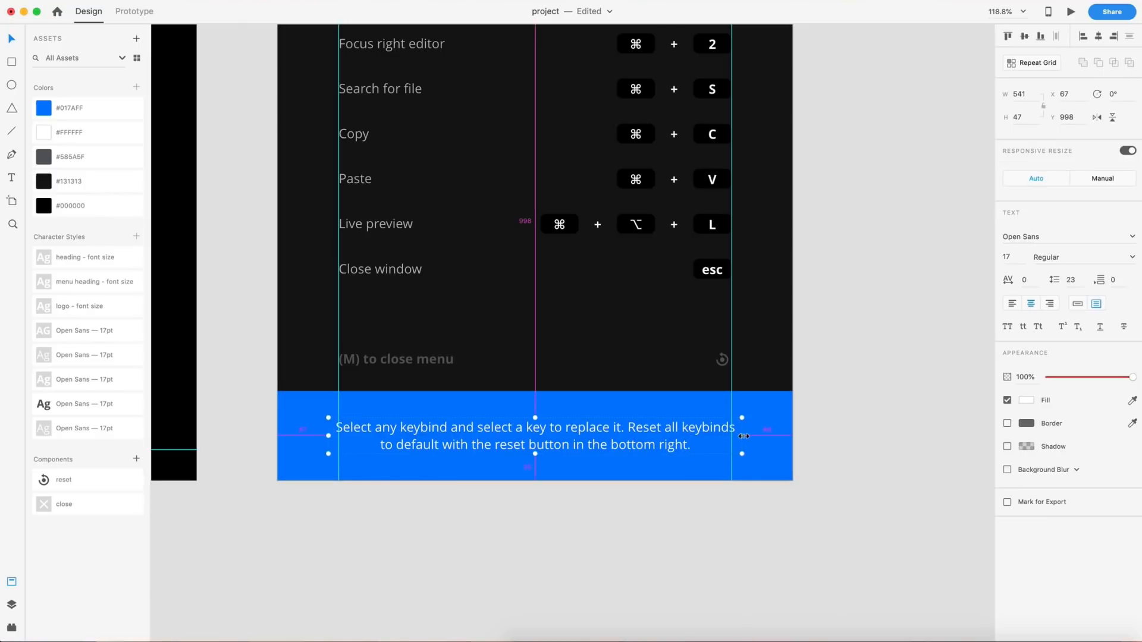
Step: Narrow the footer text box evenly to a width of 514 px so it fits between the vertical guides
drag(742, 435, 734, 435)
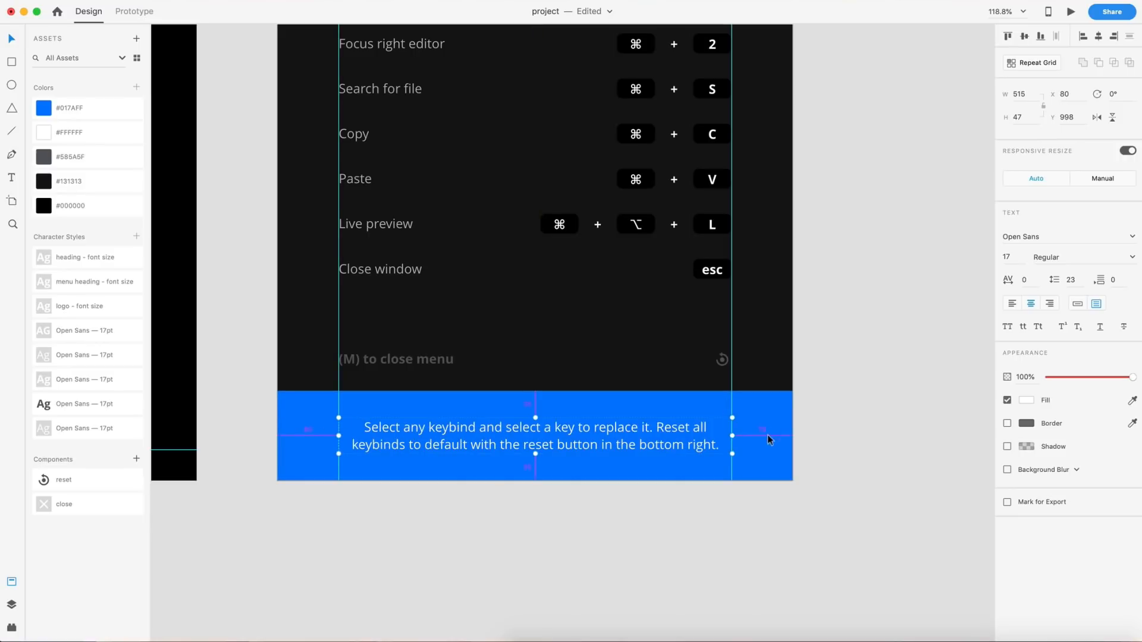
drag(734, 435, 733, 435)
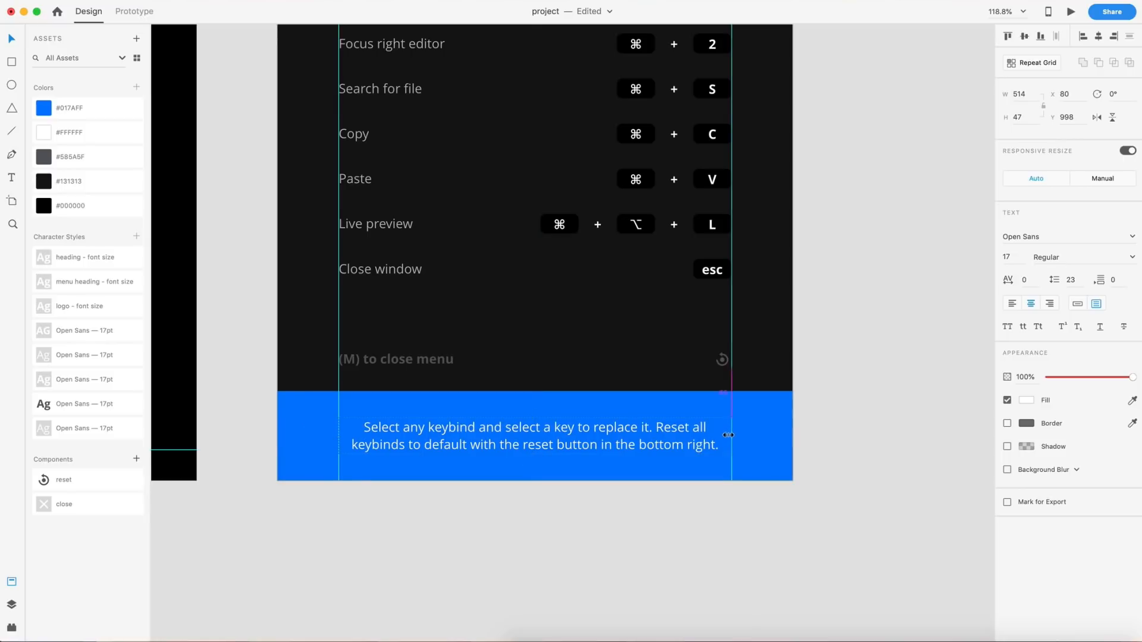
click(647, 528)
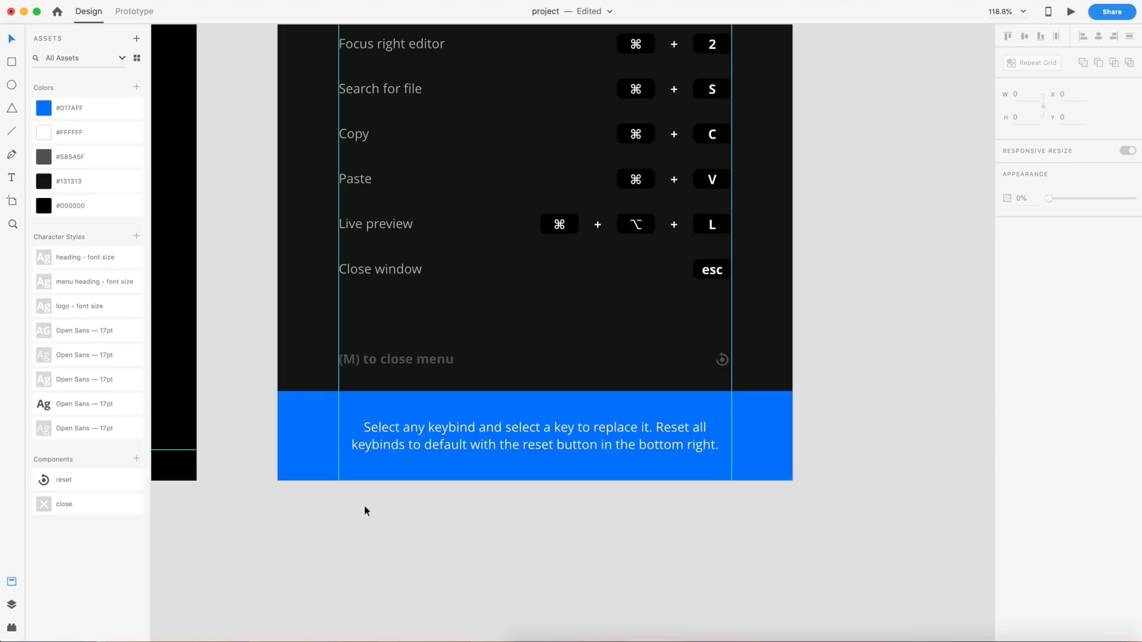
Step: Place an instance of the close component in the upper-right corner of the blue footer
drag(41, 503, 779, 412)
click(840, 406)
scroll(801, 419, up, 5)
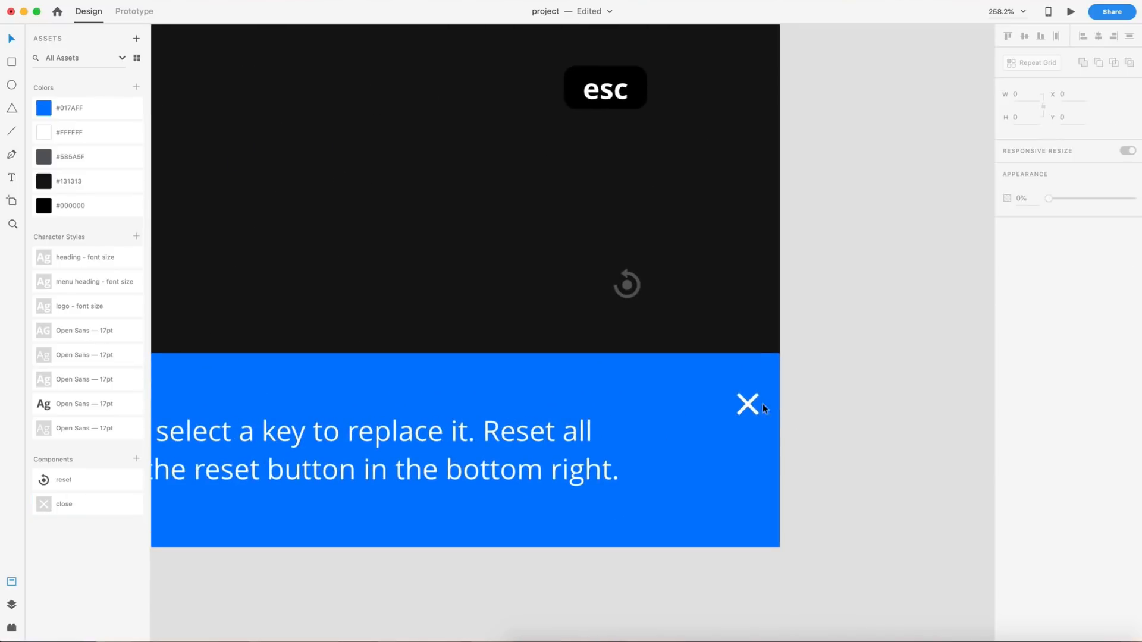
Step: Draw a square beside the close icon, size it to 24 by 24, and remove its fill and border
click(13, 61)
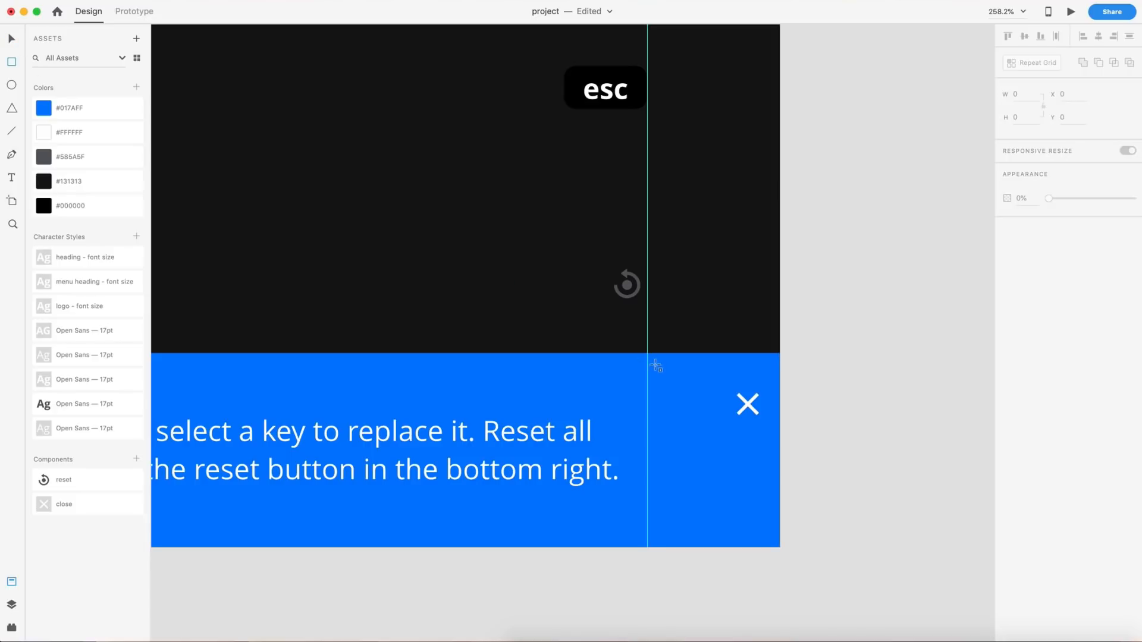
drag(659, 363, 702, 406)
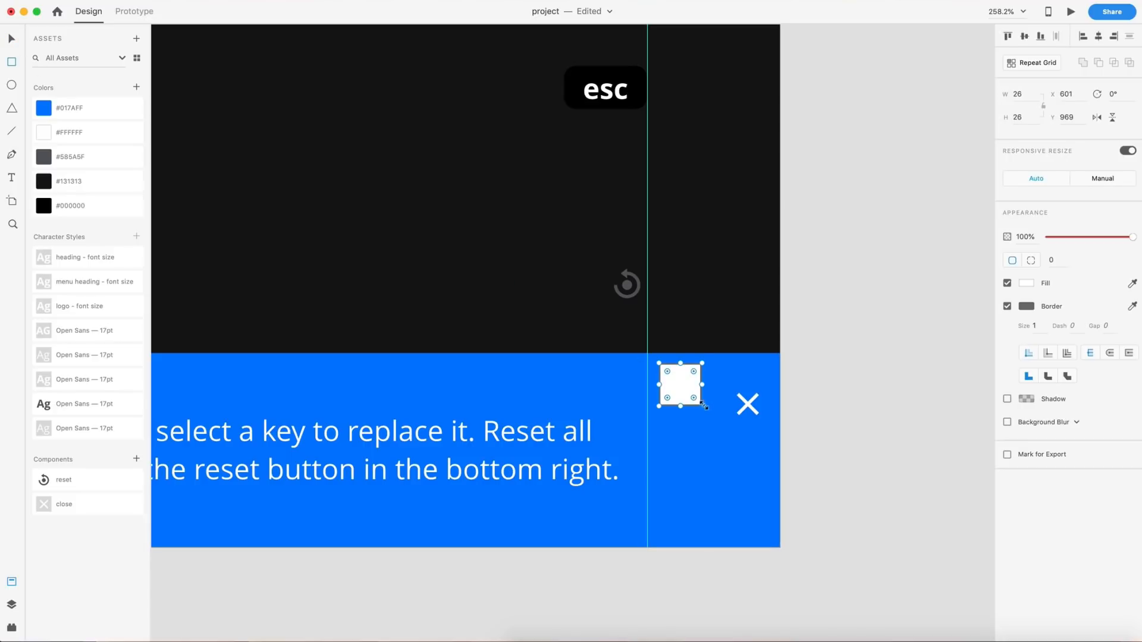
click(1029, 94)
text(24)
key(Return)
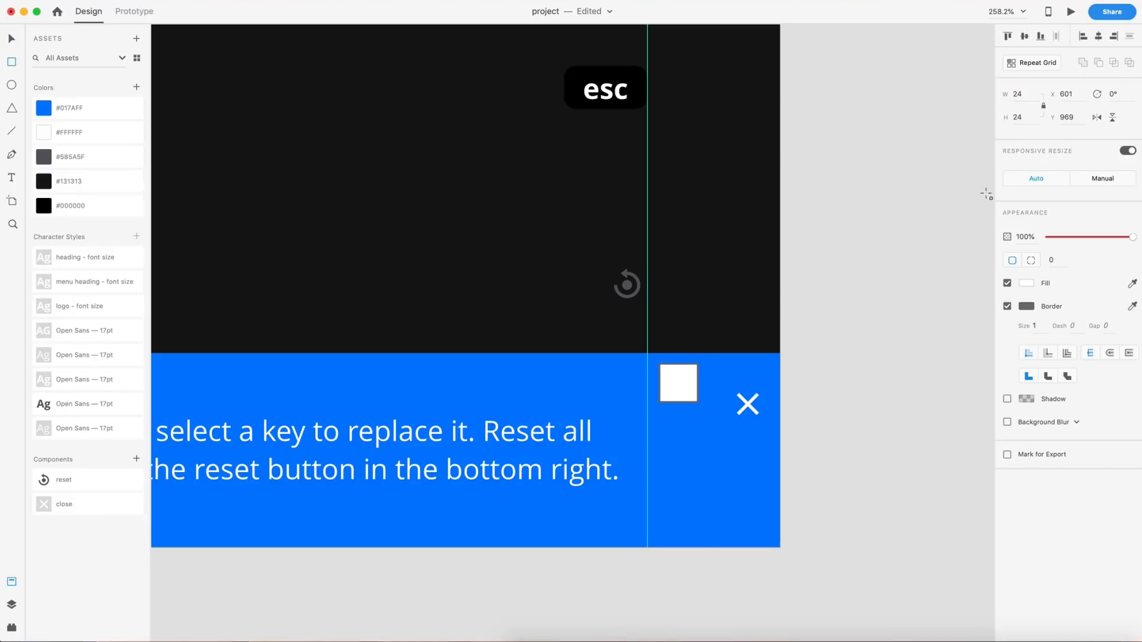
click(1006, 283)
click(1006, 306)
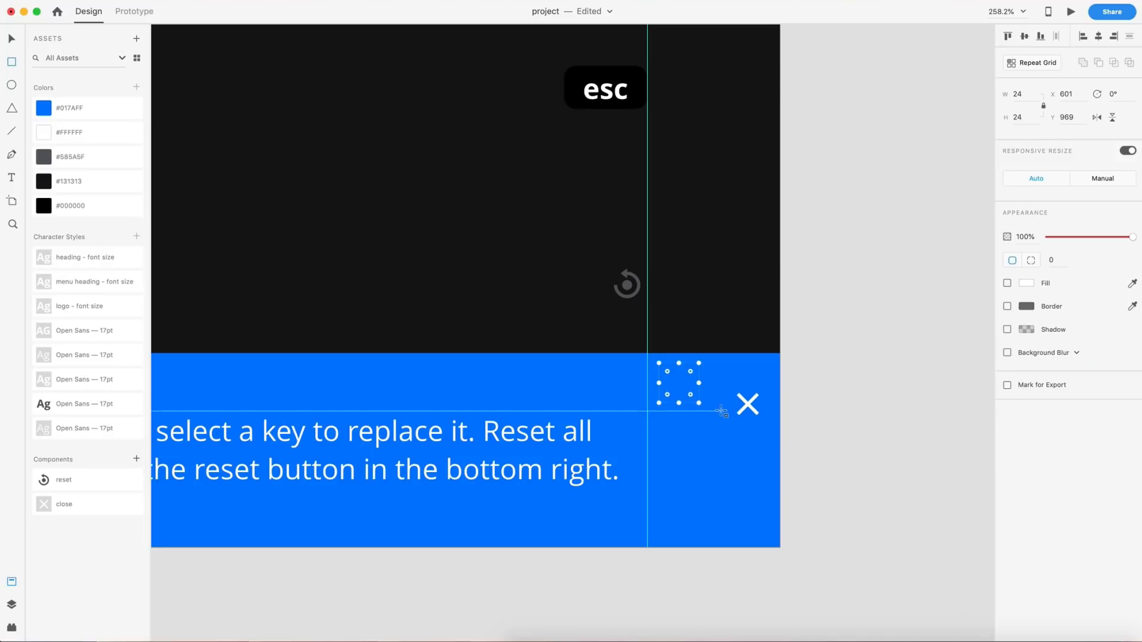
Step: Center the close icon vertically and horizontally on the invisible 24 px square and group the two
shift+click(748, 407)
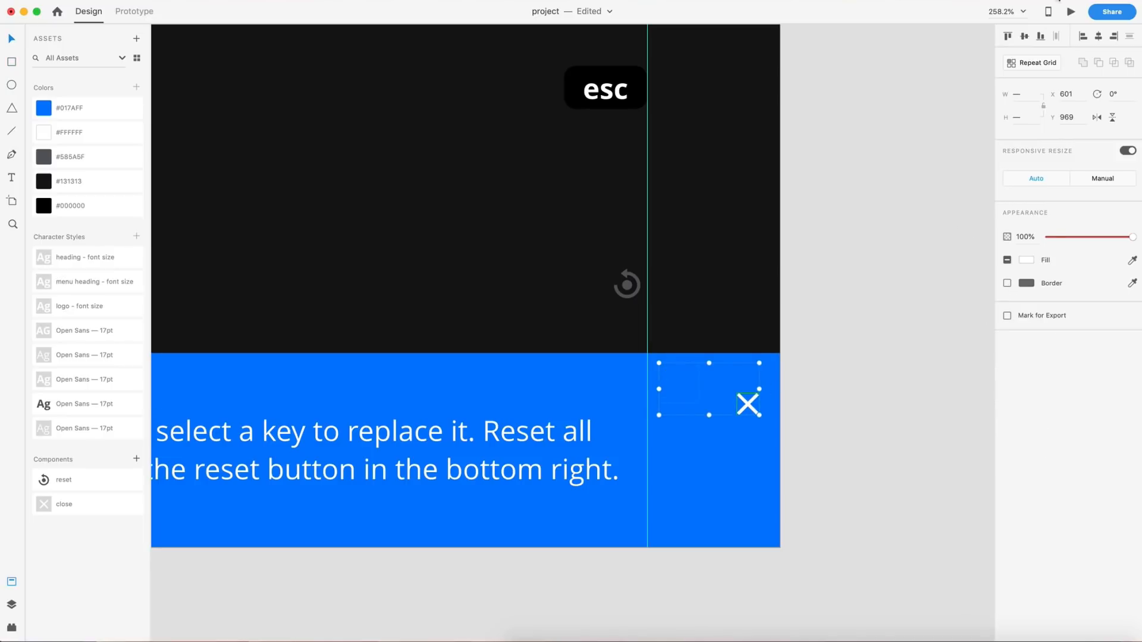
click(1024, 36)
click(1098, 37)
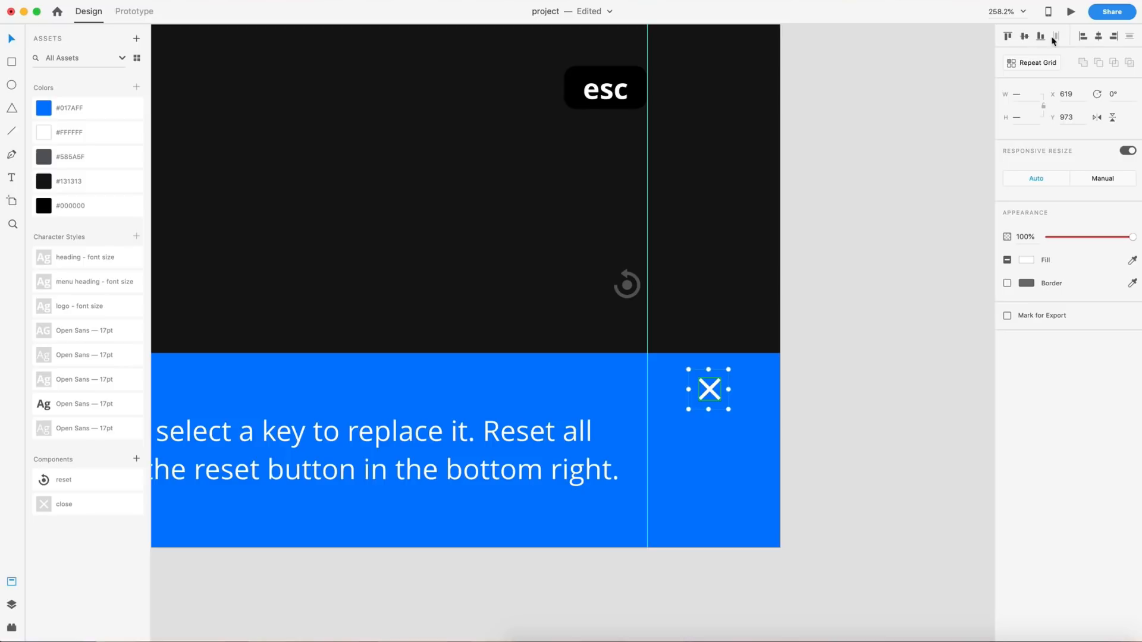
click(1097, 37)
key(super+g)
Step: Move the close icon group into the footer's upper-right corner at X 640, Y 973
drag(709, 384, 761, 368)
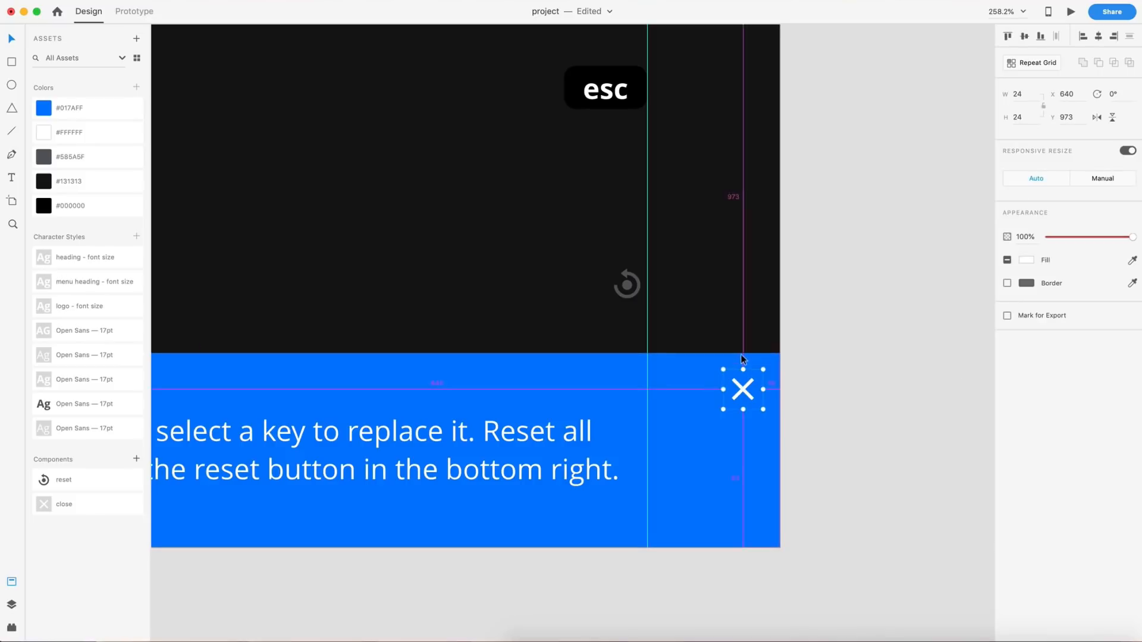
click(893, 398)
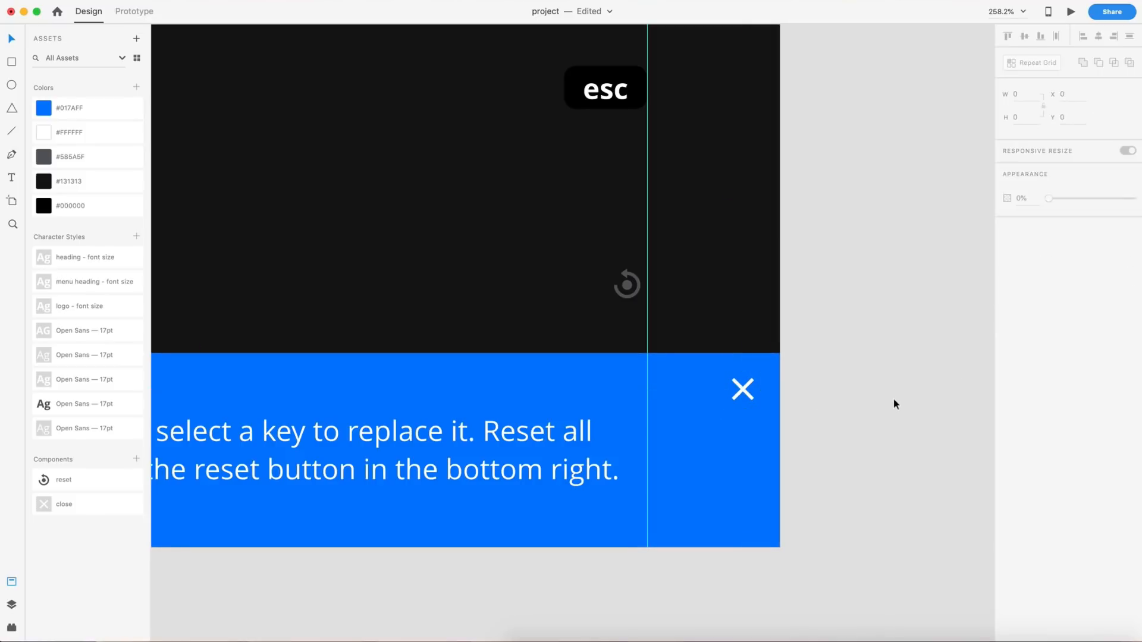
Step: Hide the guides on the artboards and save the project
key(super+0)
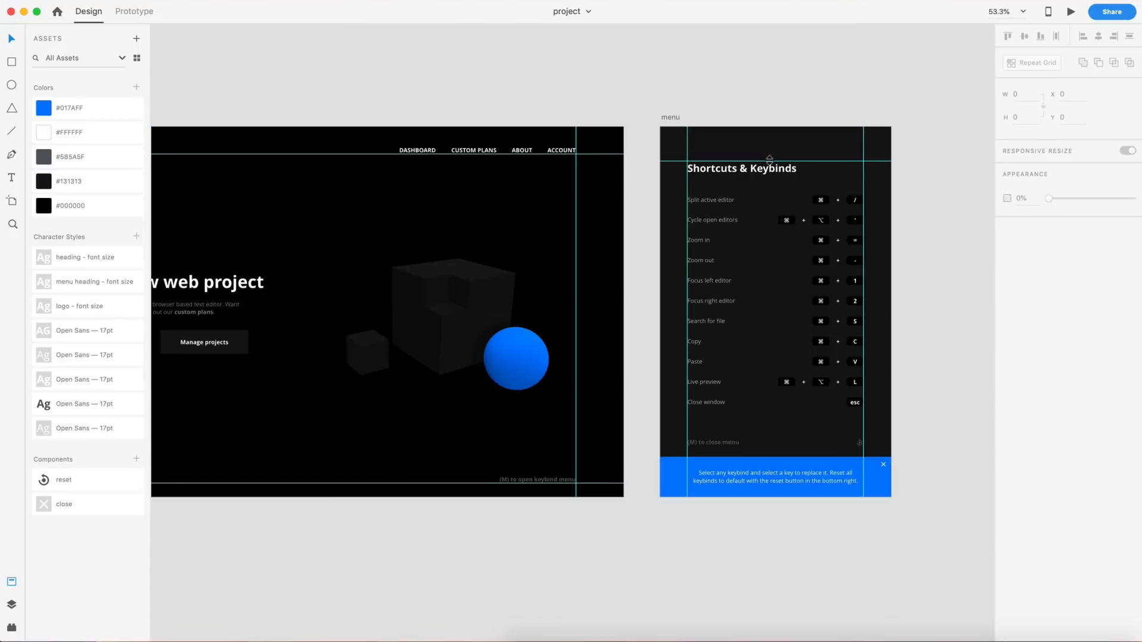
key(super+;)
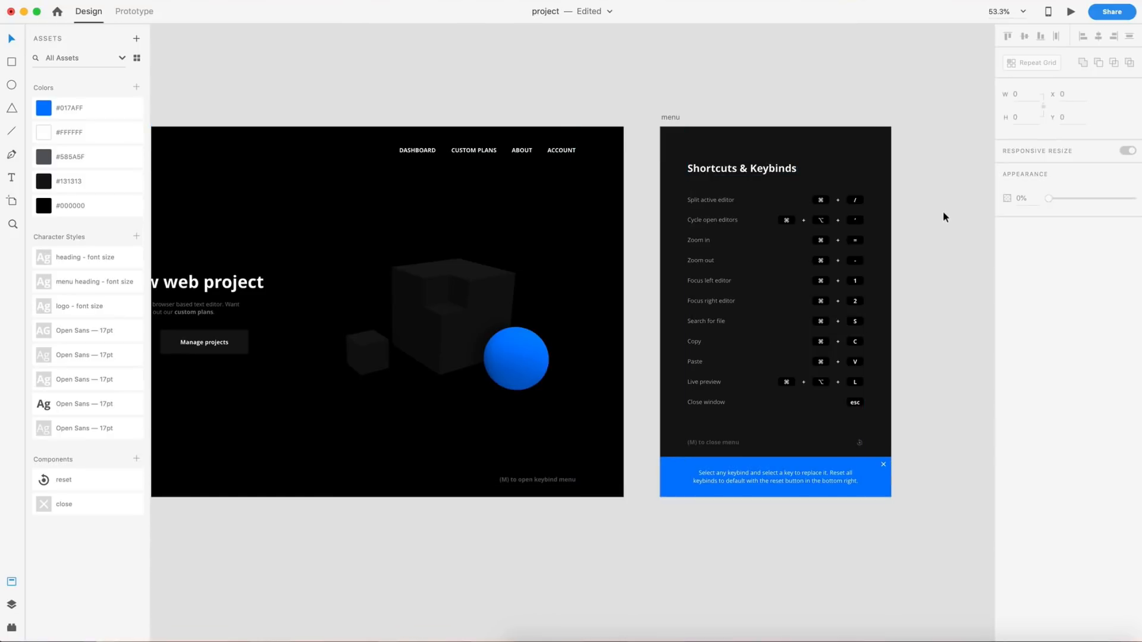
key(super+s)
Step: Select everything on the menu artboard and group it into one object
scroll(883, 256, up, 3)
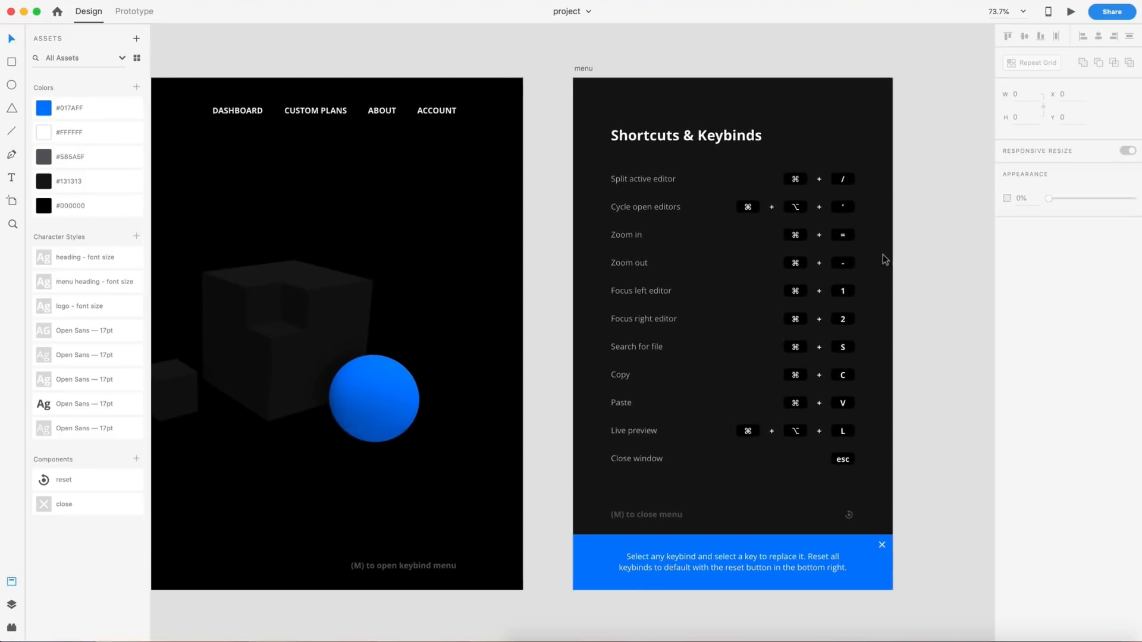
scroll(880, 253, right, 1)
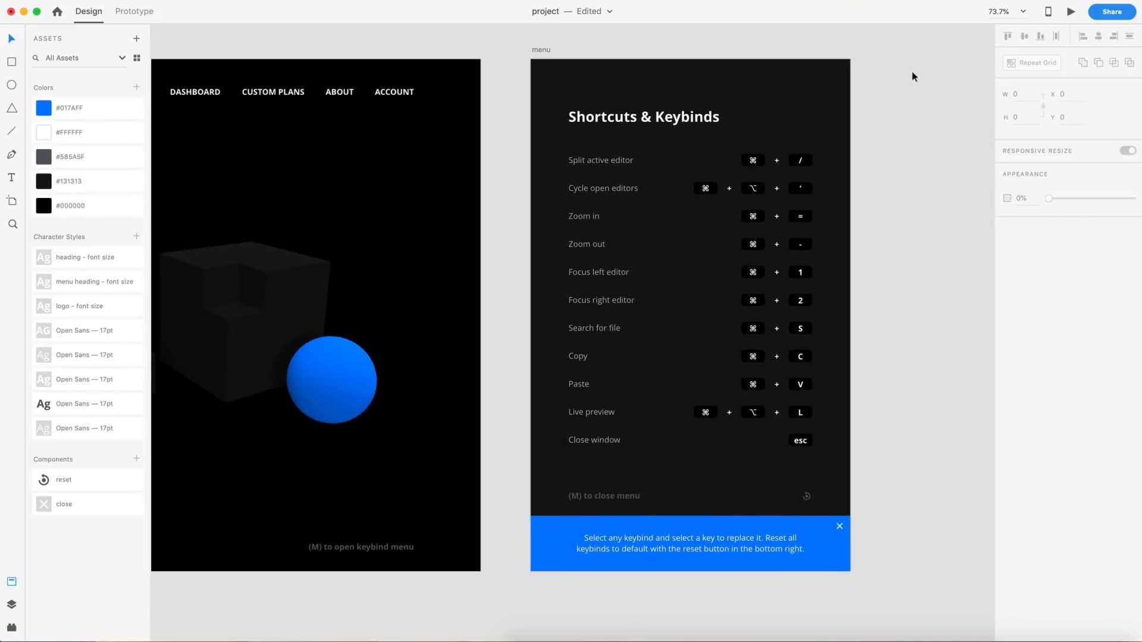
drag(912, 51, 509, 606)
key(super+g)
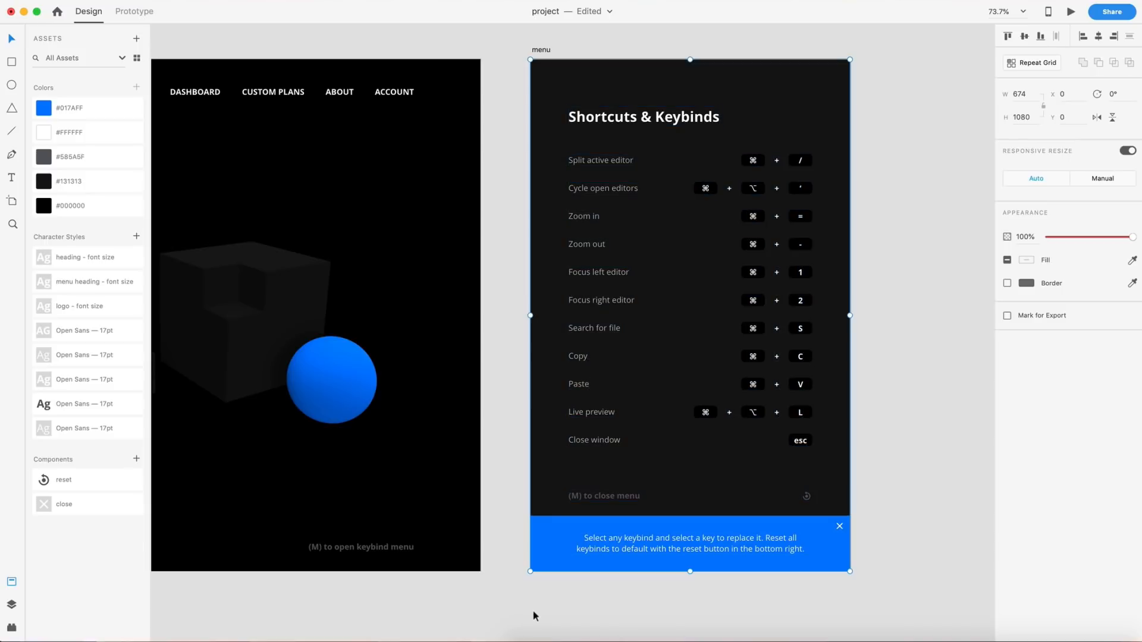
click(683, 608)
Step: Move the menu artboard below the Home artboard, left-aligned with it at X 0, Y 1253
key(super+0)
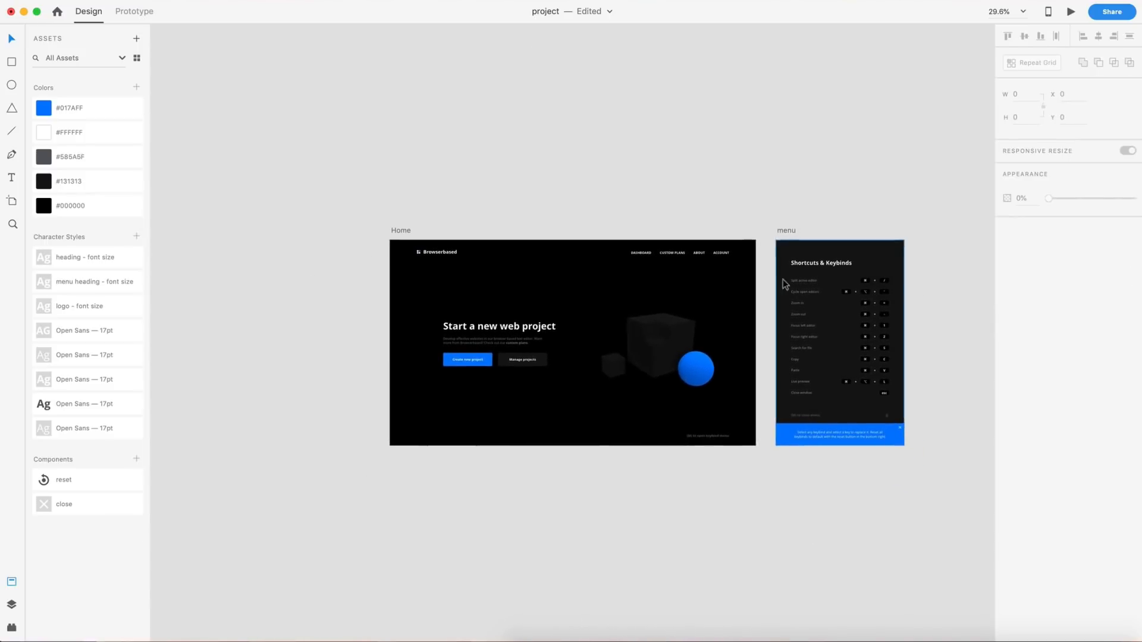
drag(785, 232, 401, 466)
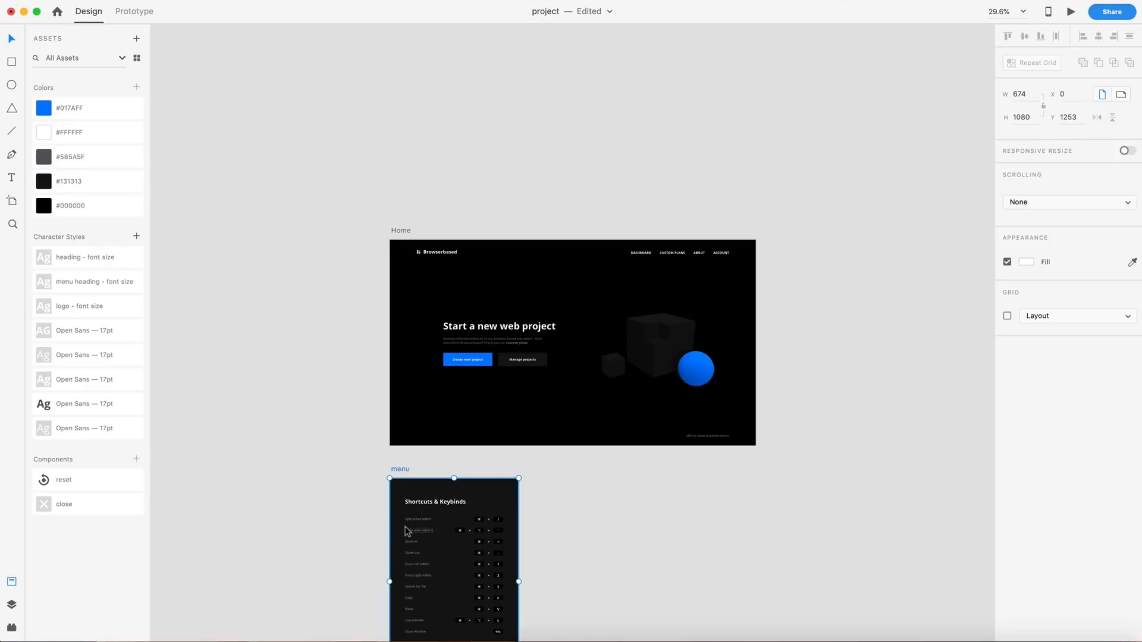
Step: Duplicate the menu group and position the copy flush against the Home artboard's right edge at full height
drag(437, 532, 648, 521)
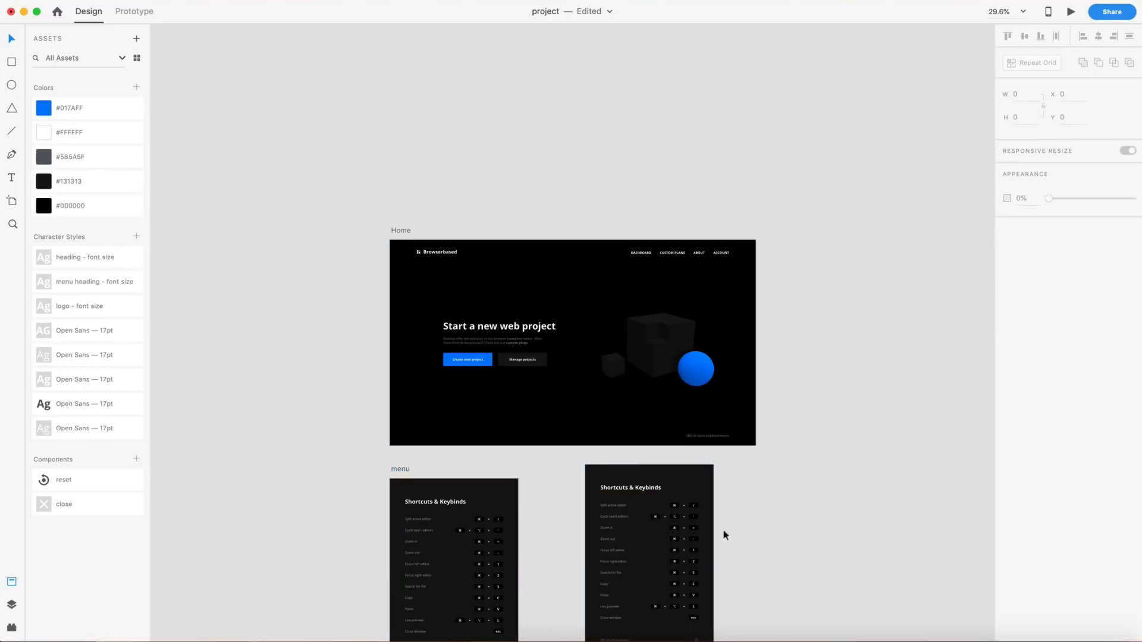
drag(647, 578, 688, 354)
click(882, 334)
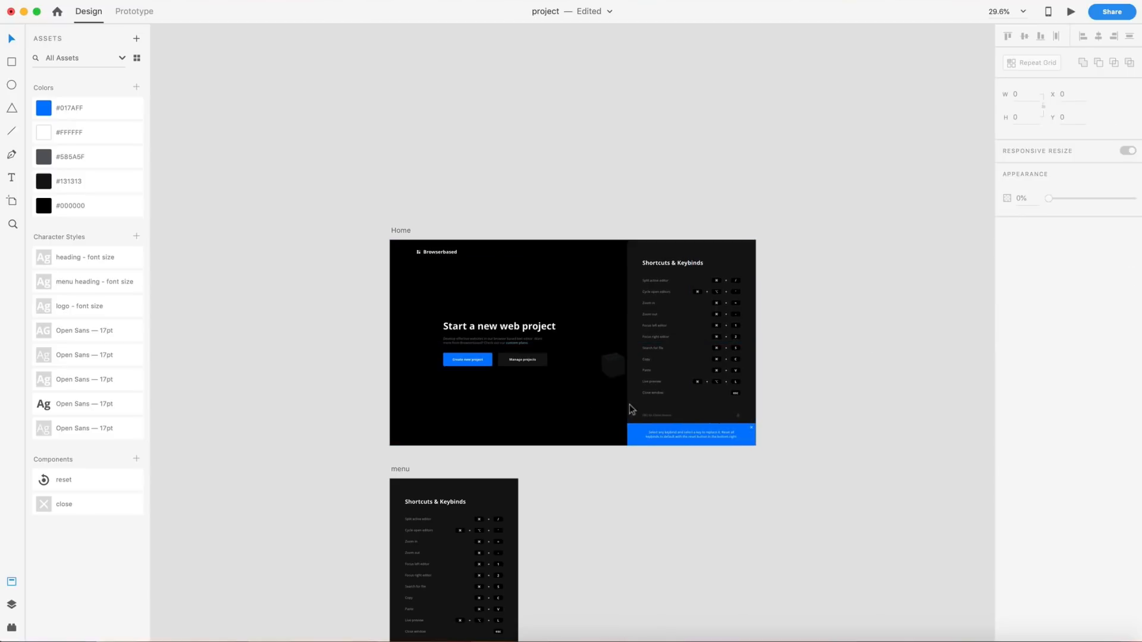
scroll(677, 384, up, 5)
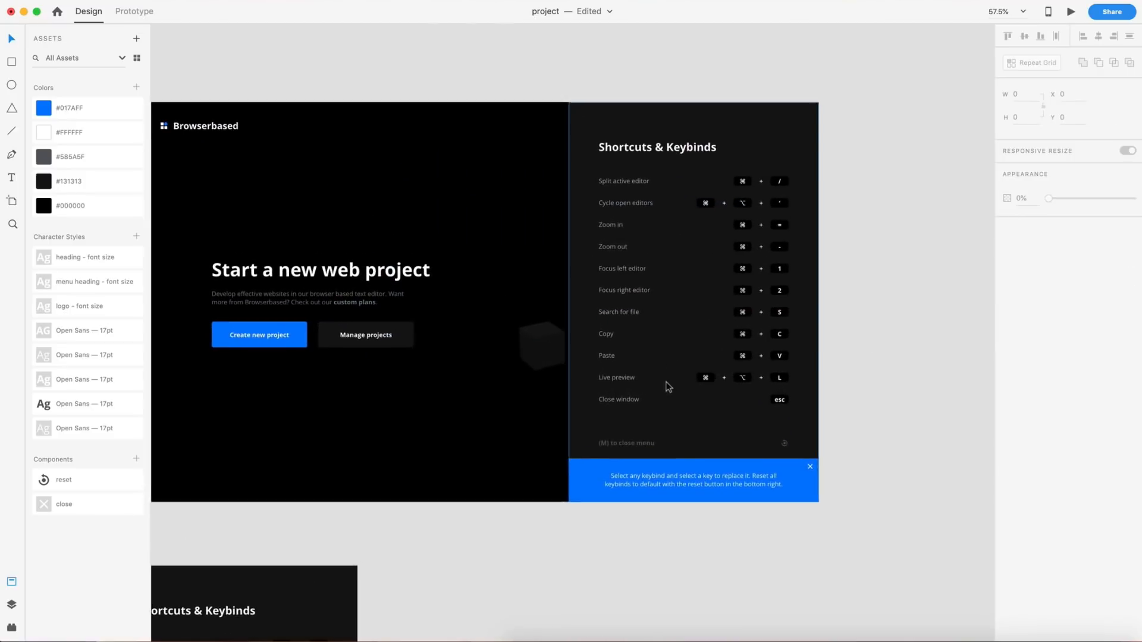
Step: Duplicate the Home artboard and rename the copy "Home – 2"
scroll(668, 386, up, 3)
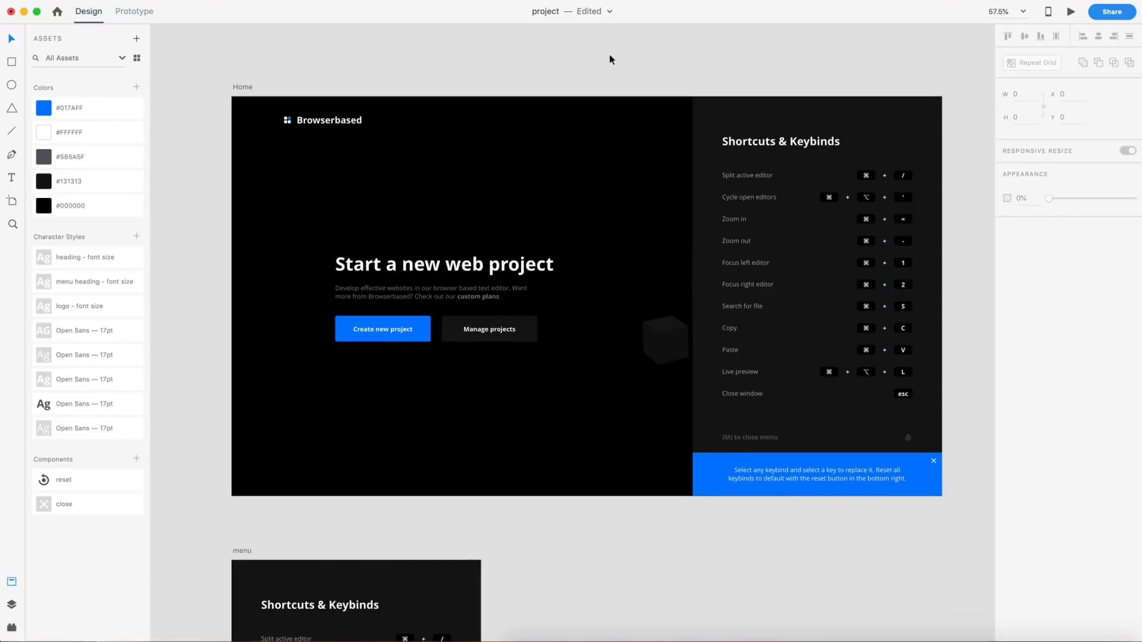
scroll(552, 98, down, 2)
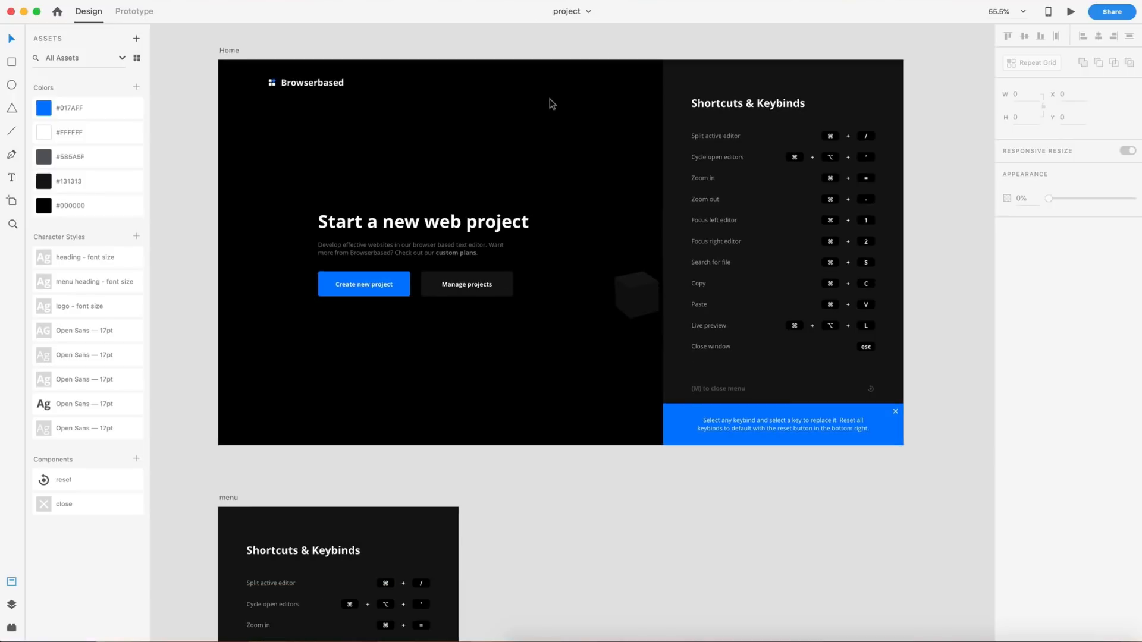
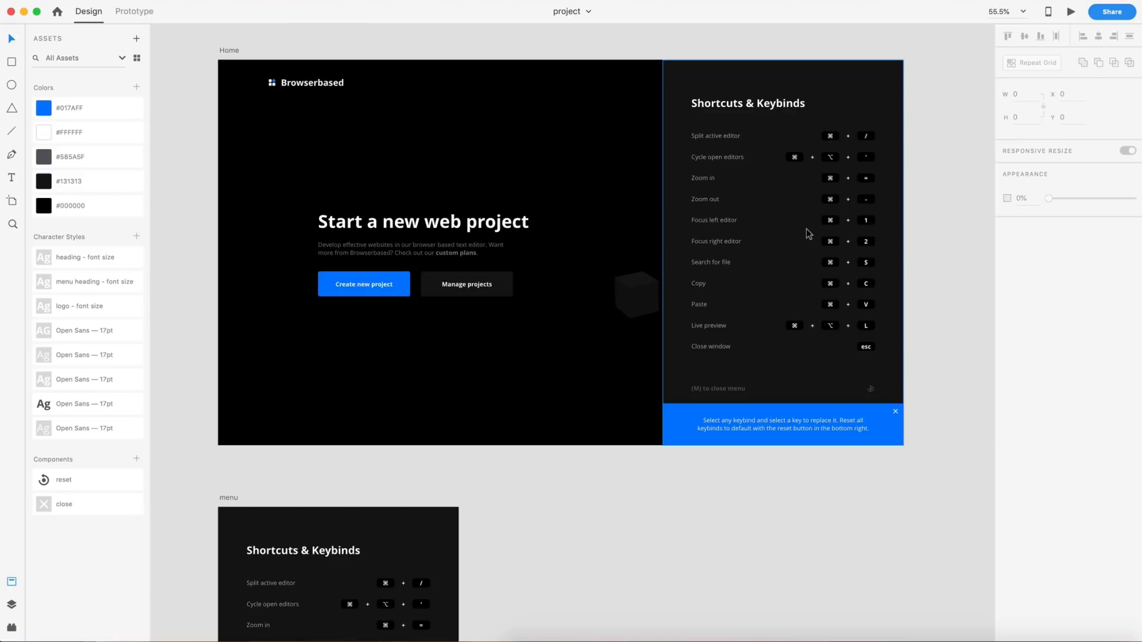
click(244, 62)
key(super+d)
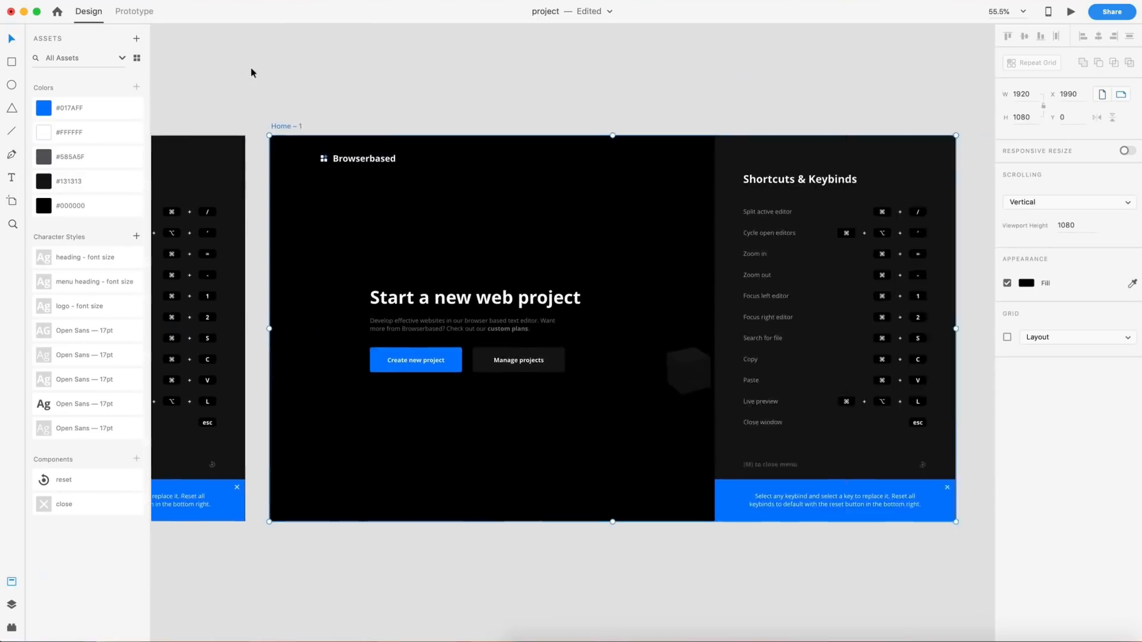
double_click(258, 129)
key(Return)
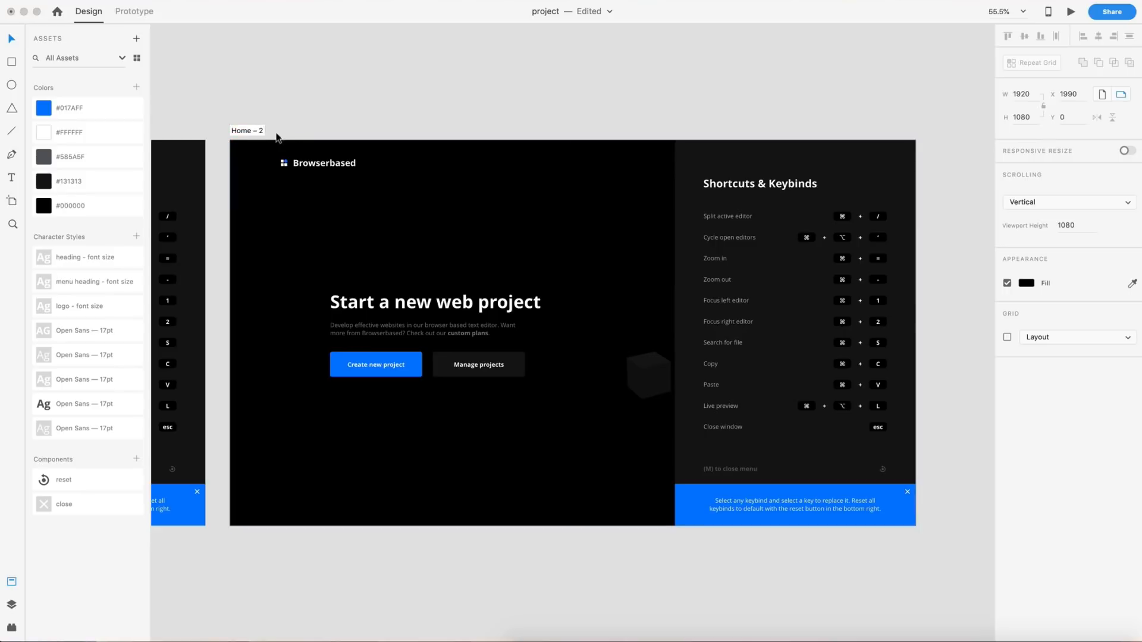
click(330, 102)
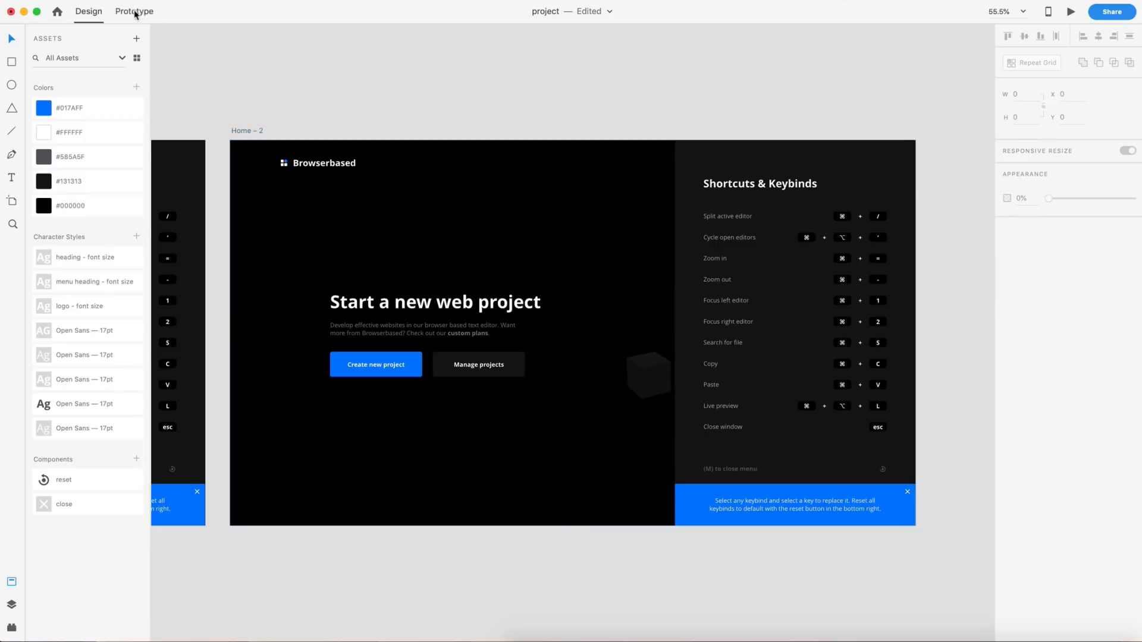
Step: Link the Home artboard to Home – 2 with a Keys & Gamepad trigger on M and the Auto-Animate action
click(136, 15)
key(super+0)
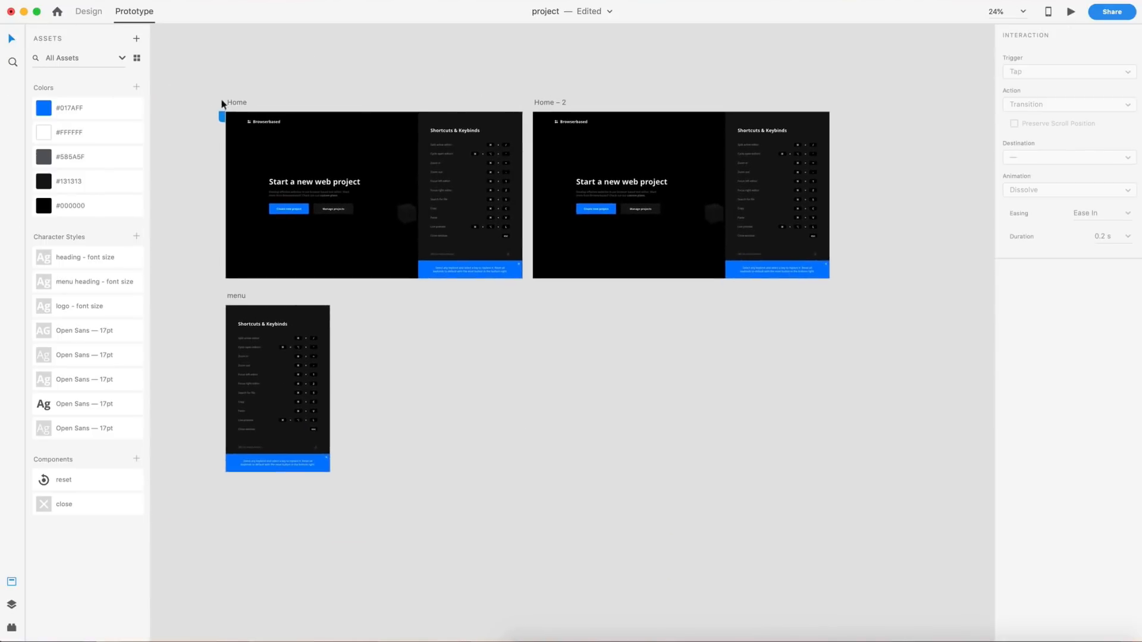
click(238, 103)
drag(526, 183, 591, 159)
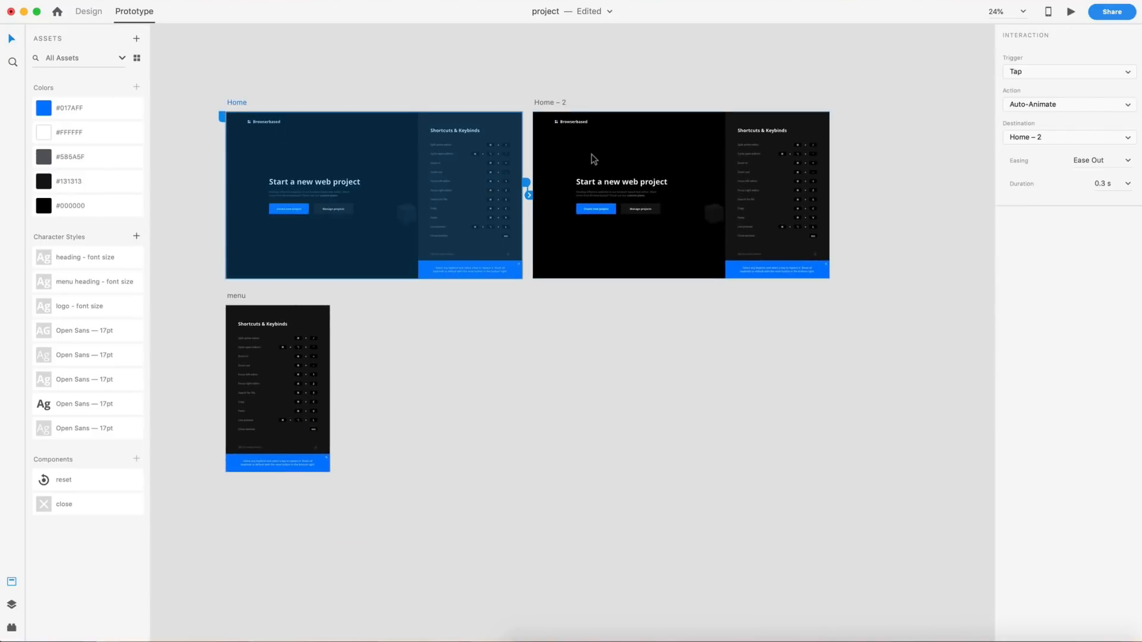
click(1047, 72)
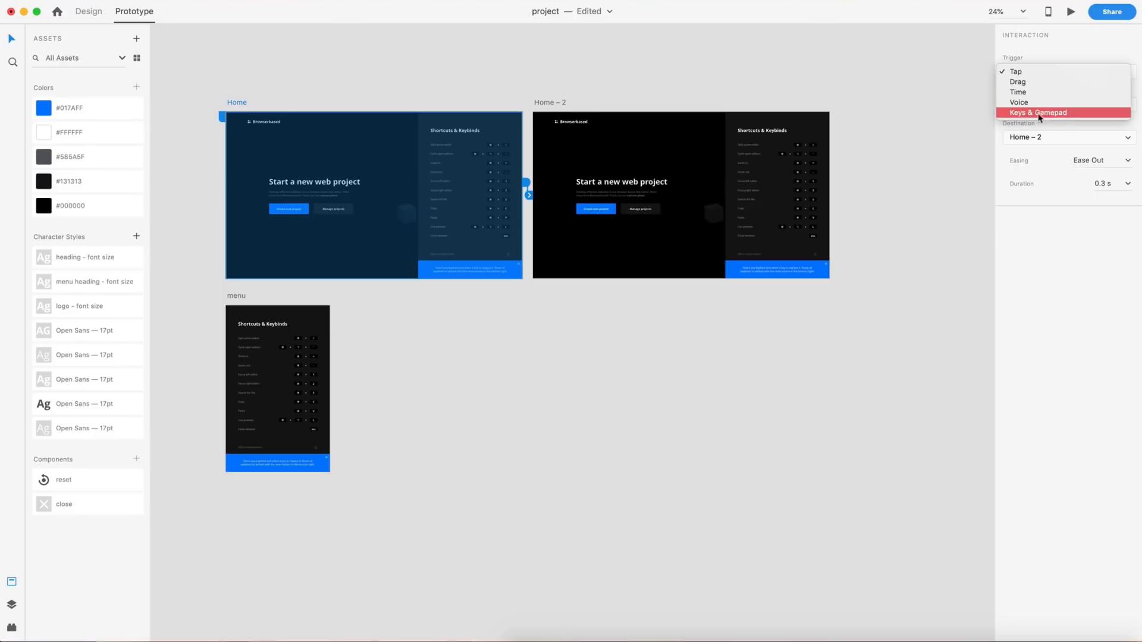
click(1077, 113)
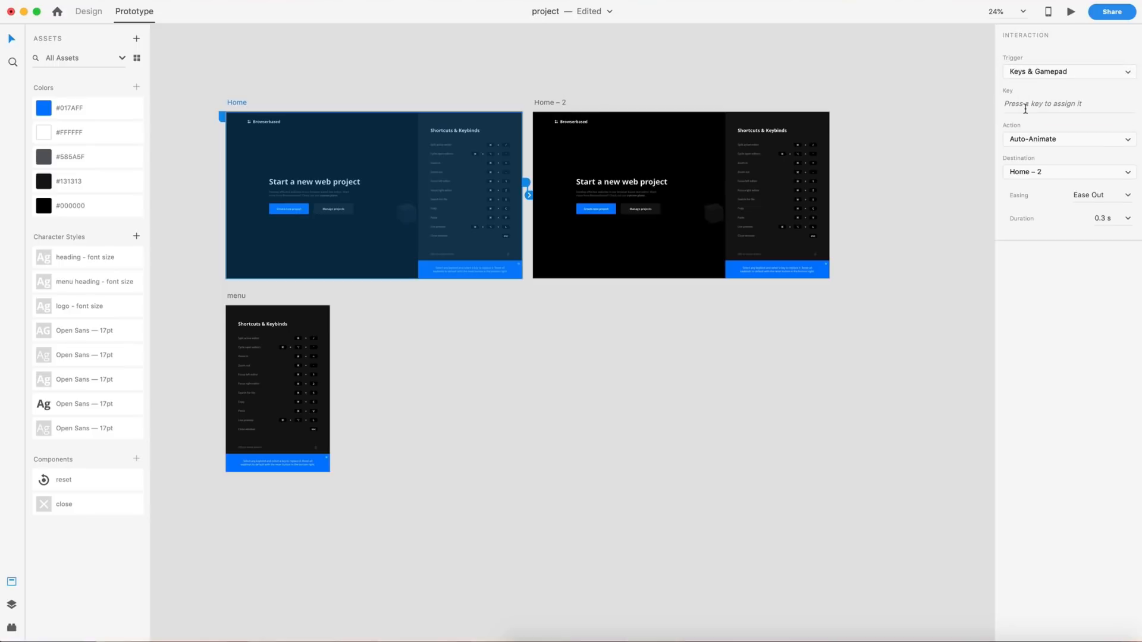
click(1023, 103)
key(m)
click(1044, 142)
click(1045, 140)
click(908, 220)
Step: Move the menu group on Home just outside the artboard's right edge at X 1920, Y 0, and save the project
scroll(630, 160, up, 5)
scroll(630, 160, left, 3)
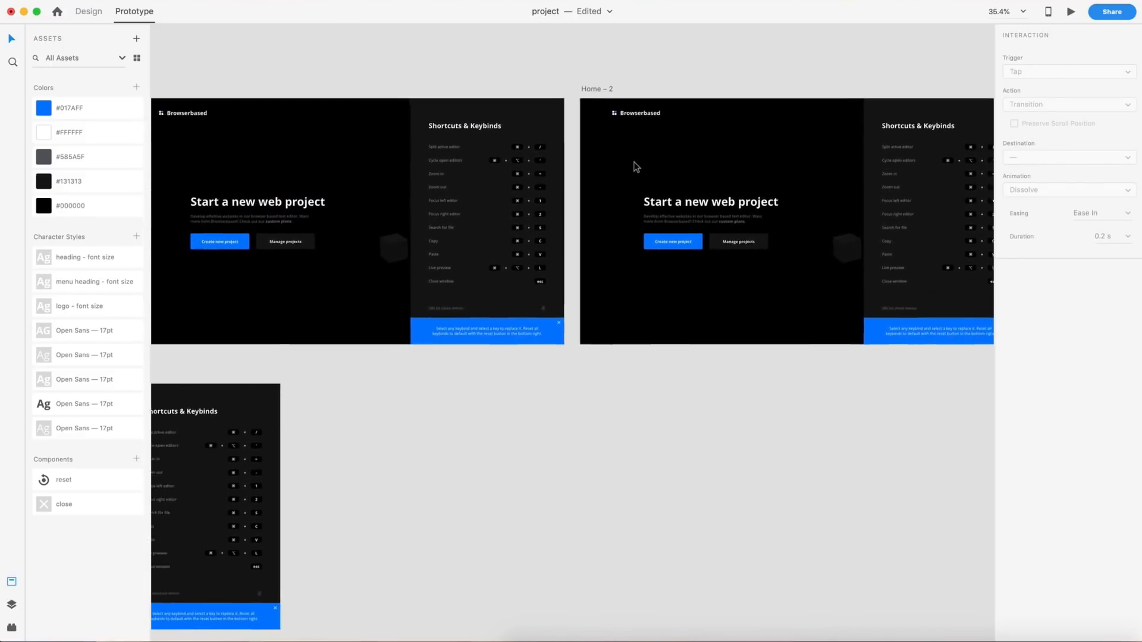
click(82, 13)
scroll(432, 105, left, 9)
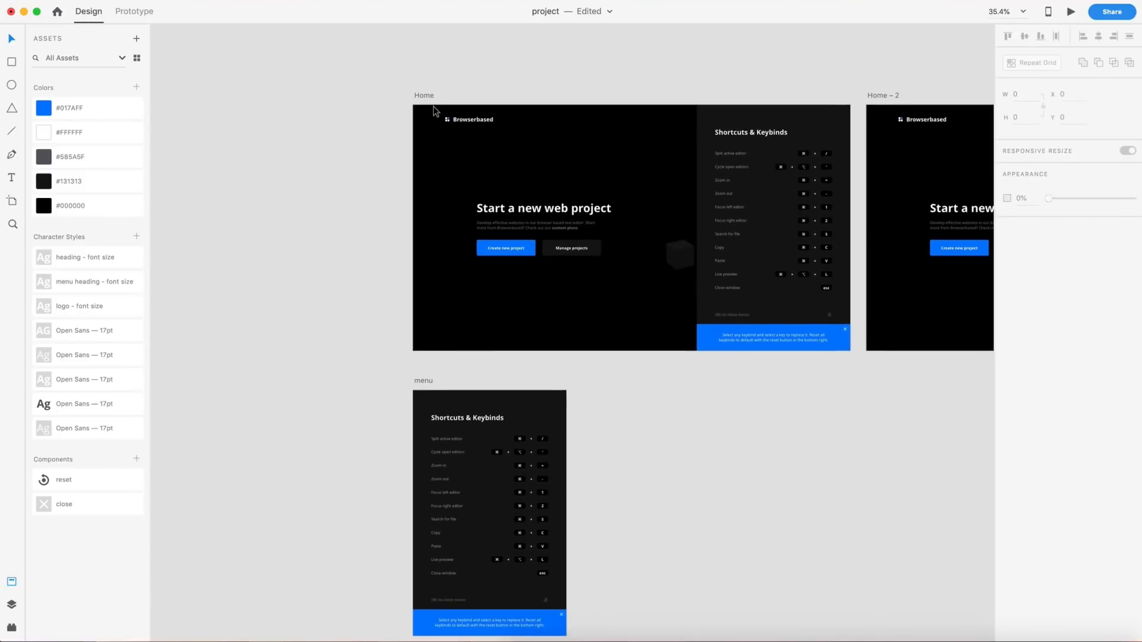
drag(403, 86, 180, 93)
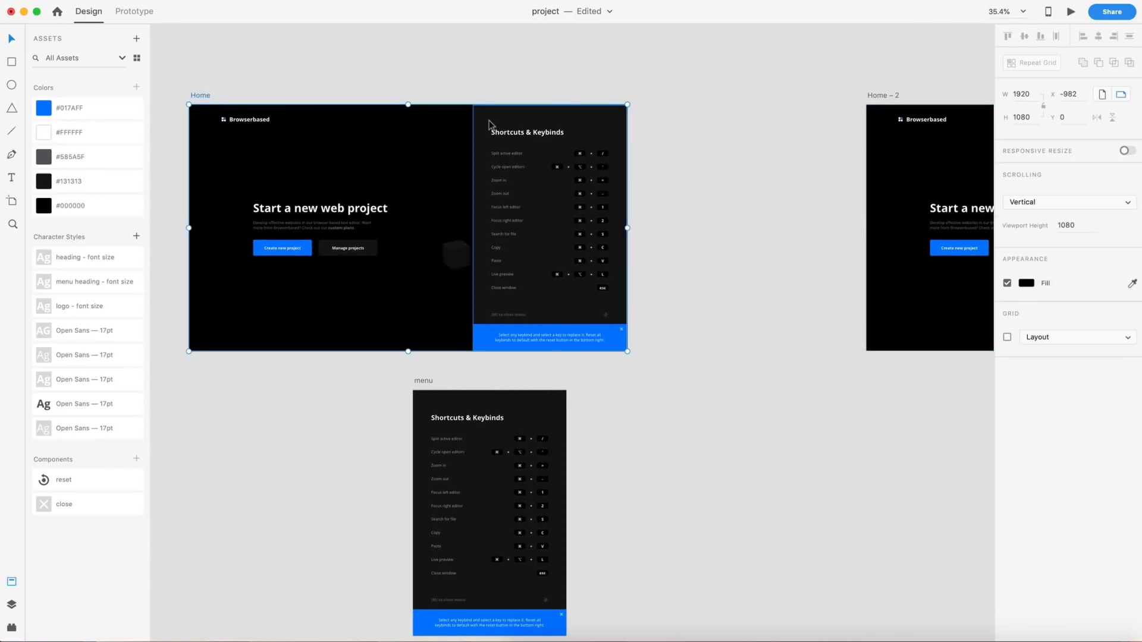
drag(489, 128, 646, 128)
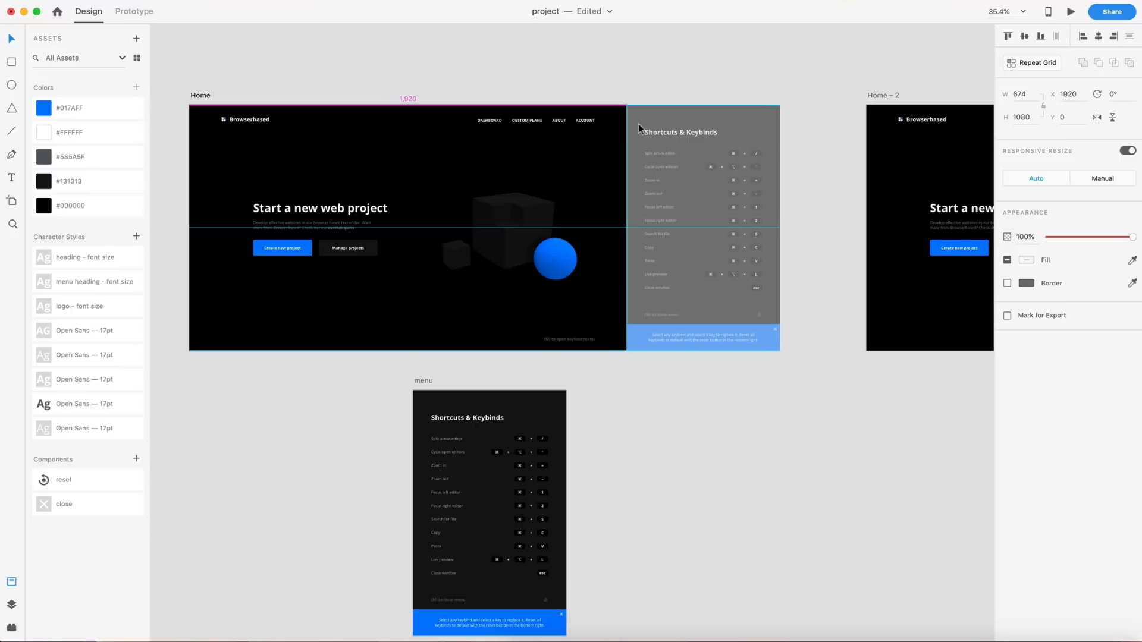
click(238, 74)
drag(203, 97, 426, 97)
click(612, 43)
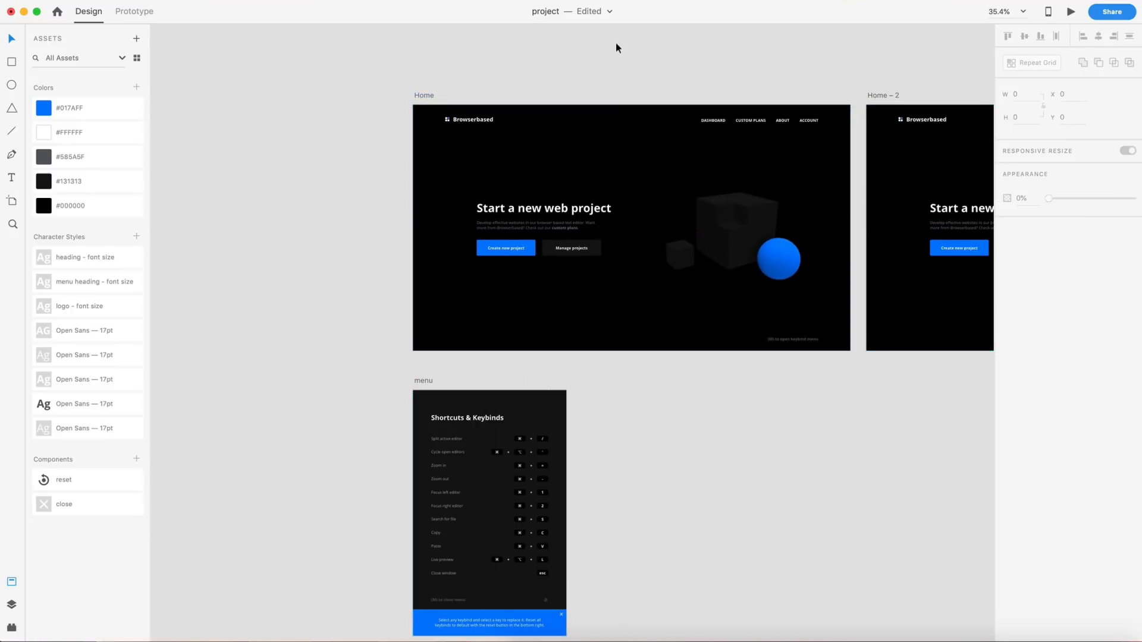
key(super+s)
Step: Preview the prototype and test the M trigger that opens the keybind menu, then close the preview
scroll(632, 55, right, 3)
click(1070, 13)
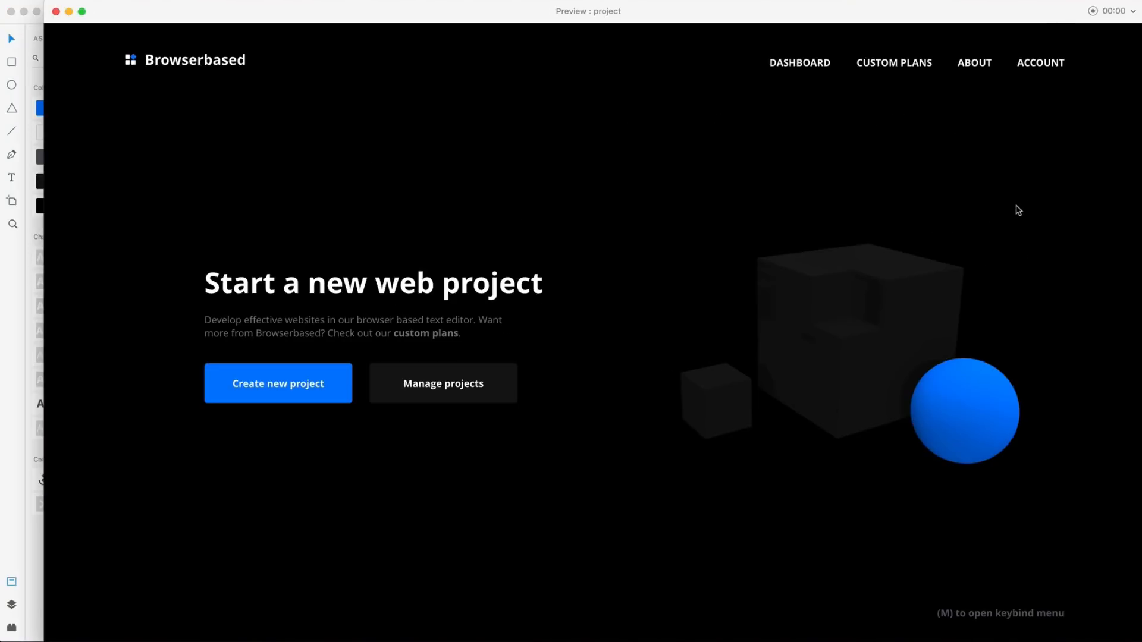
key(m)
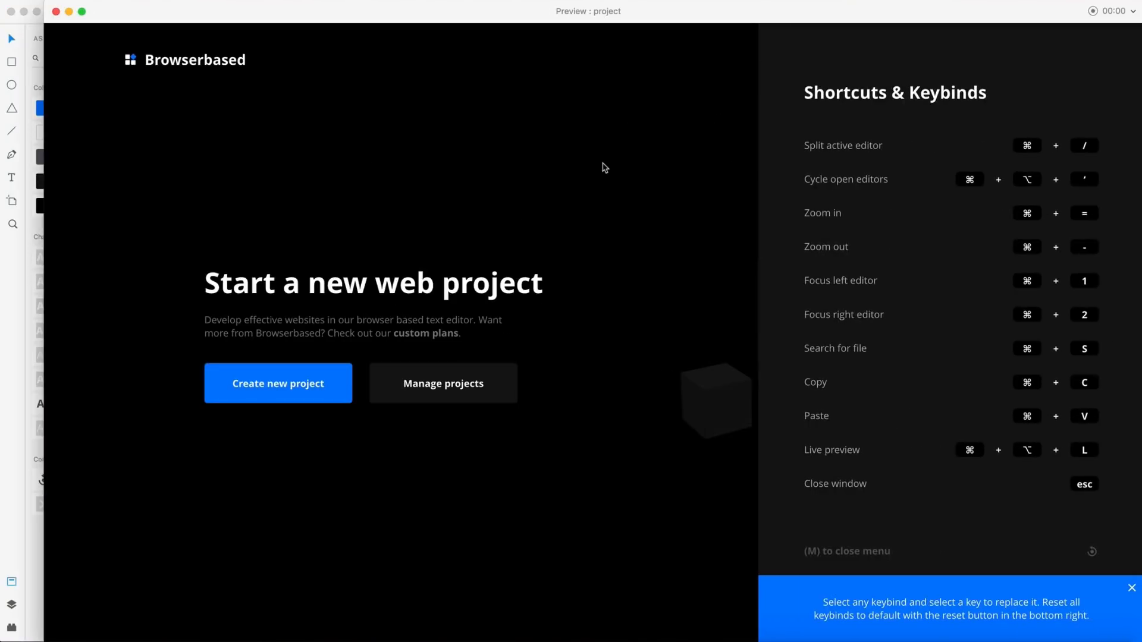
click(56, 12)
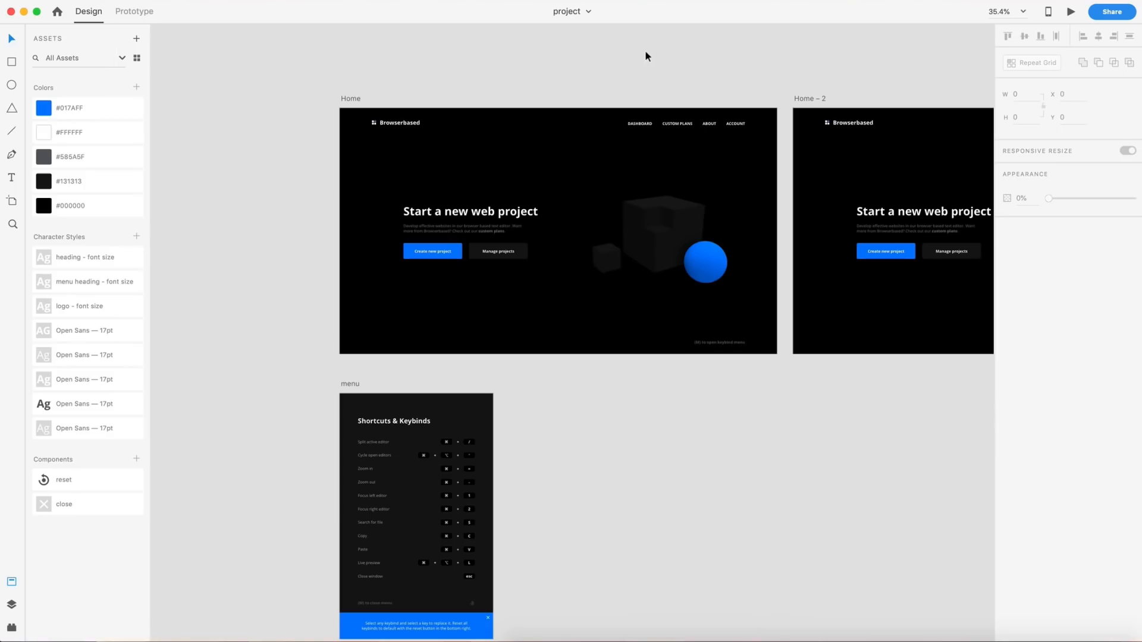
Step: Duplicate the Home – 2 artboard
scroll(651, 62, right, 10)
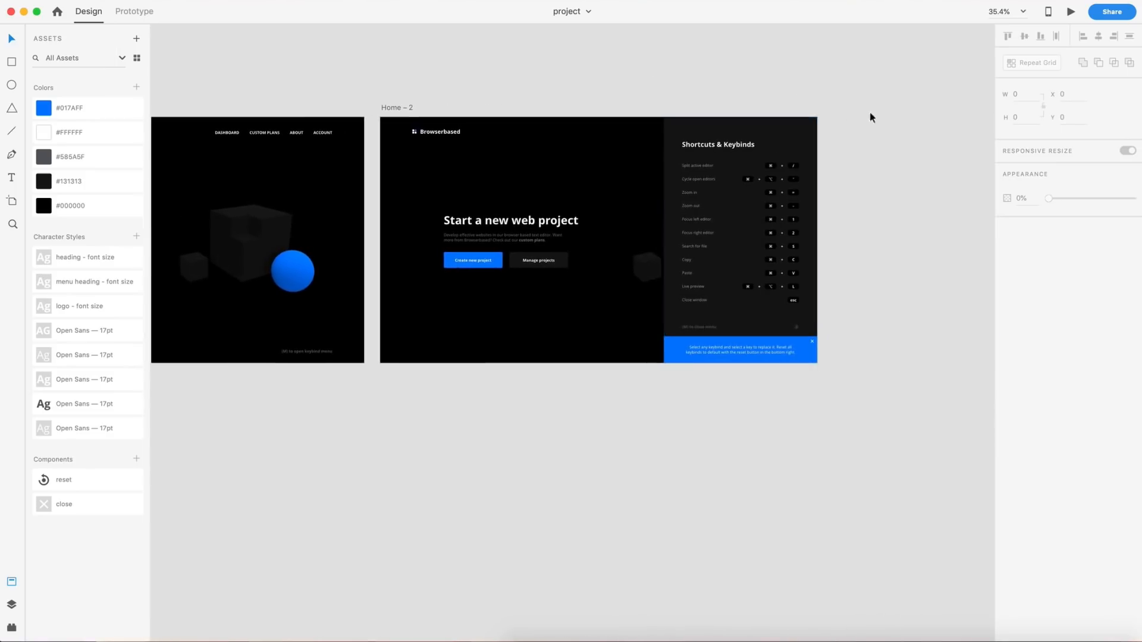
click(394, 108)
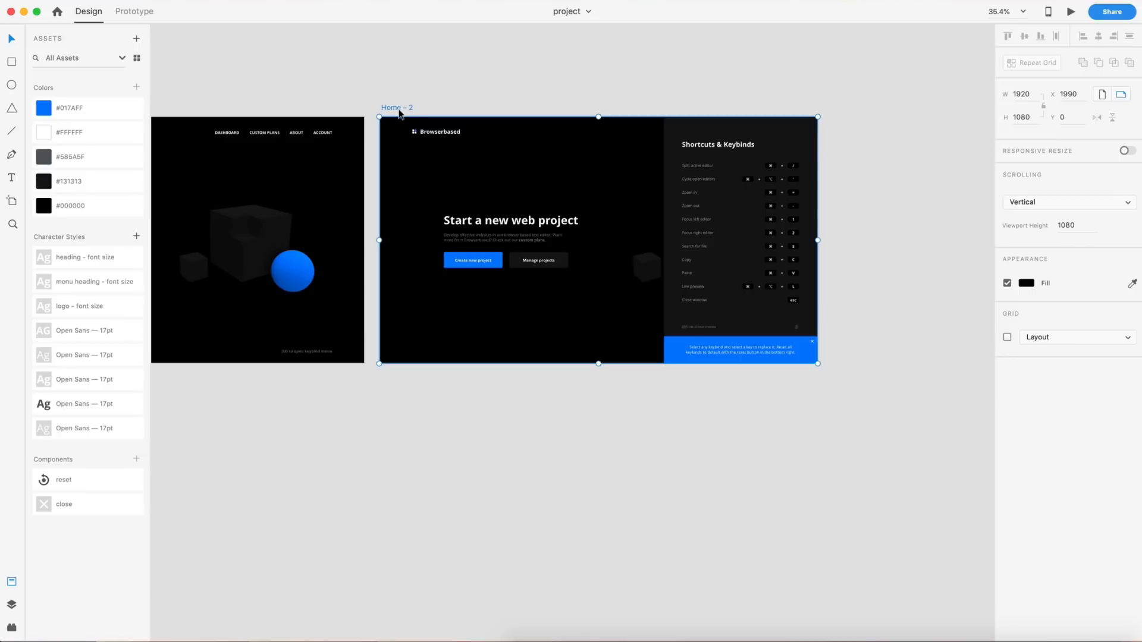
key(super+d)
scroll(400, 111, left, 4)
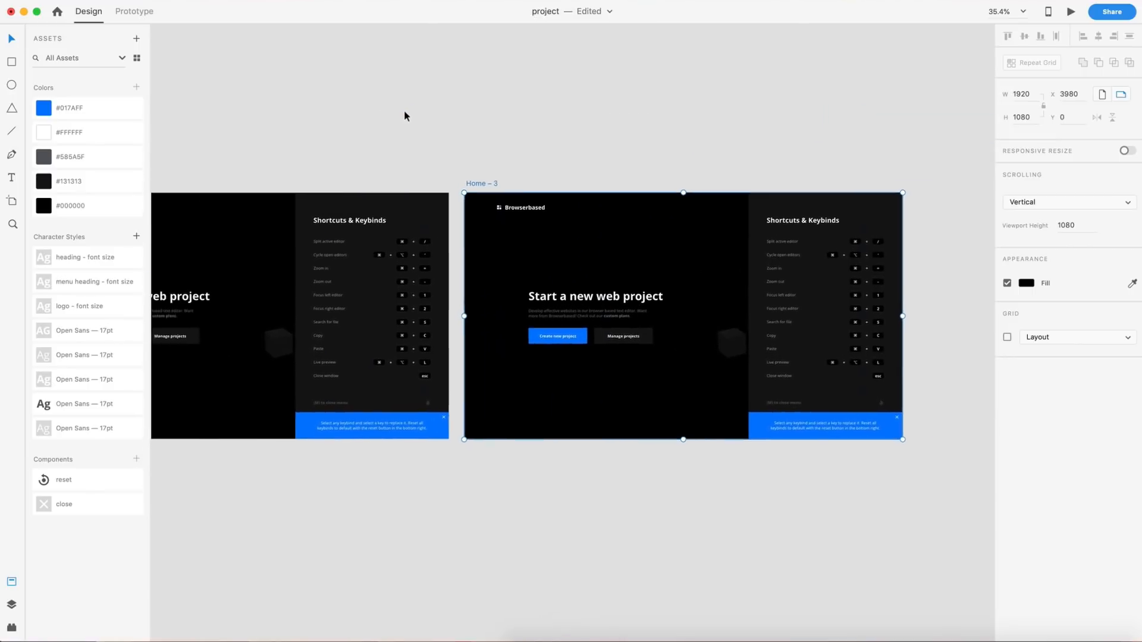
scroll(402, 111, down, 3)
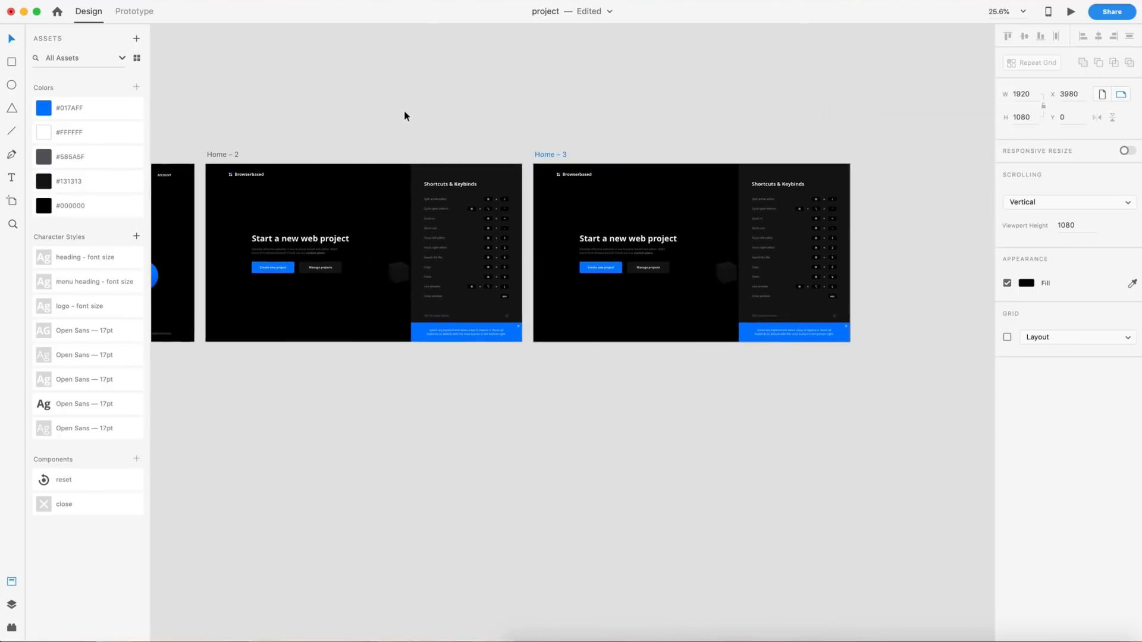
Step: Link the menu group on Home – 2 to Home – 3 with a Tap trigger and the Auto-Animate action
click(136, 13)
scroll(458, 184, up, 2)
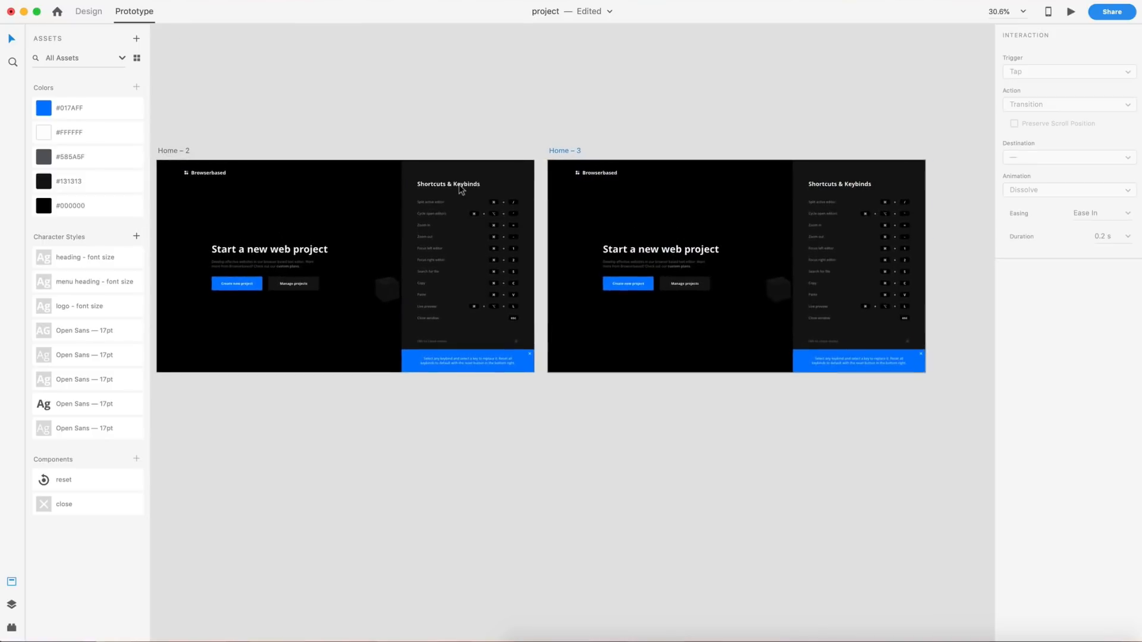
click(502, 198)
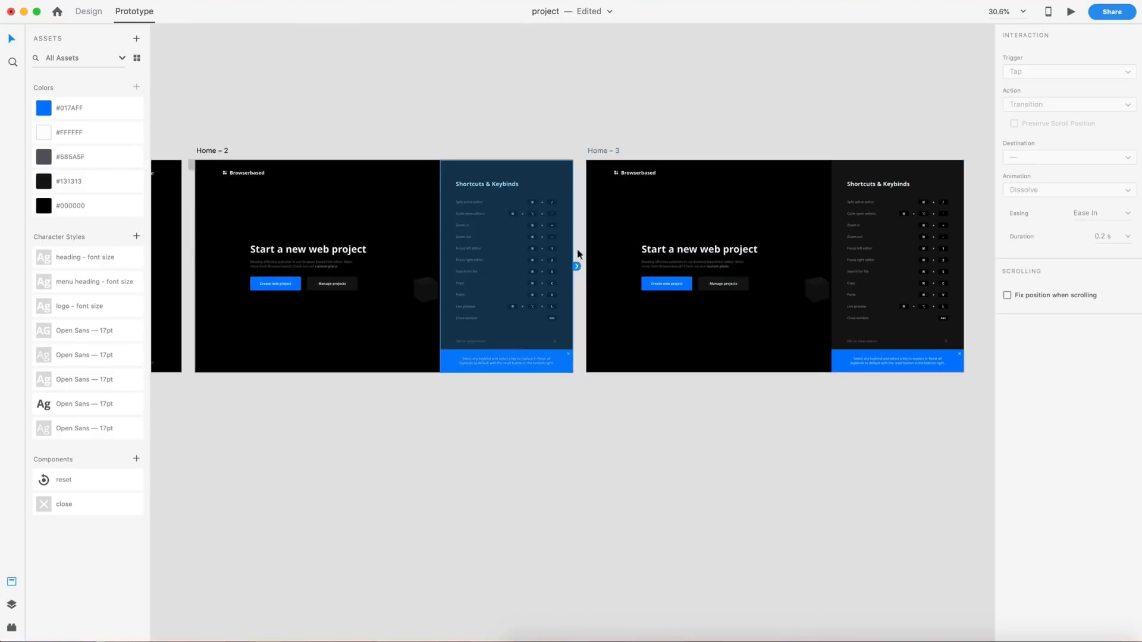
drag(577, 265, 654, 203)
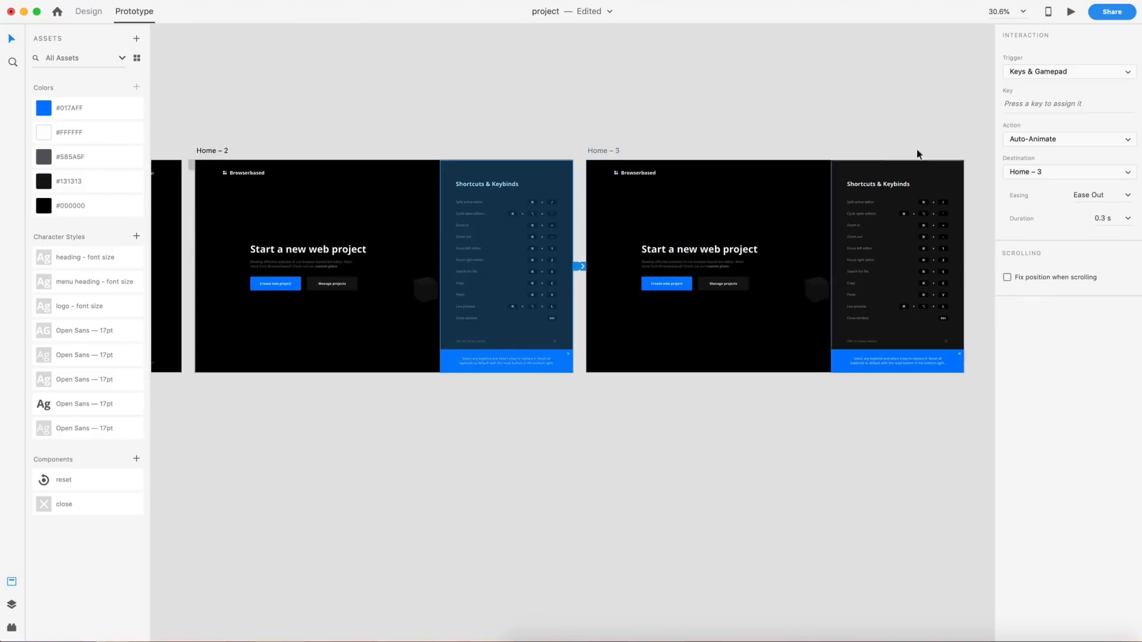
click(1050, 72)
click(1020, 42)
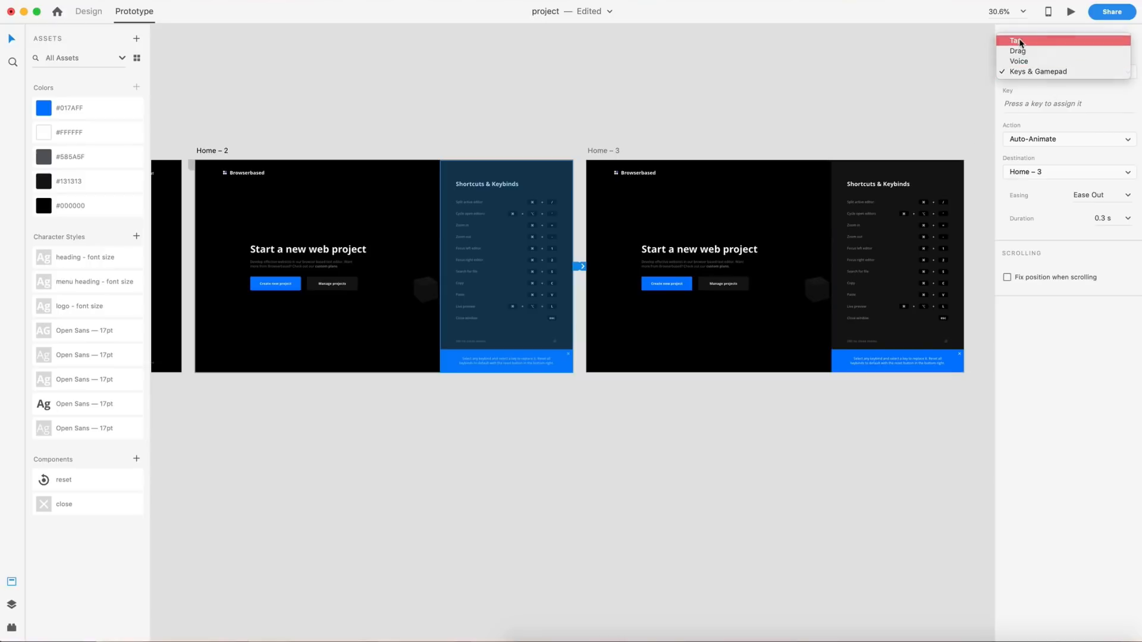
click(1038, 105)
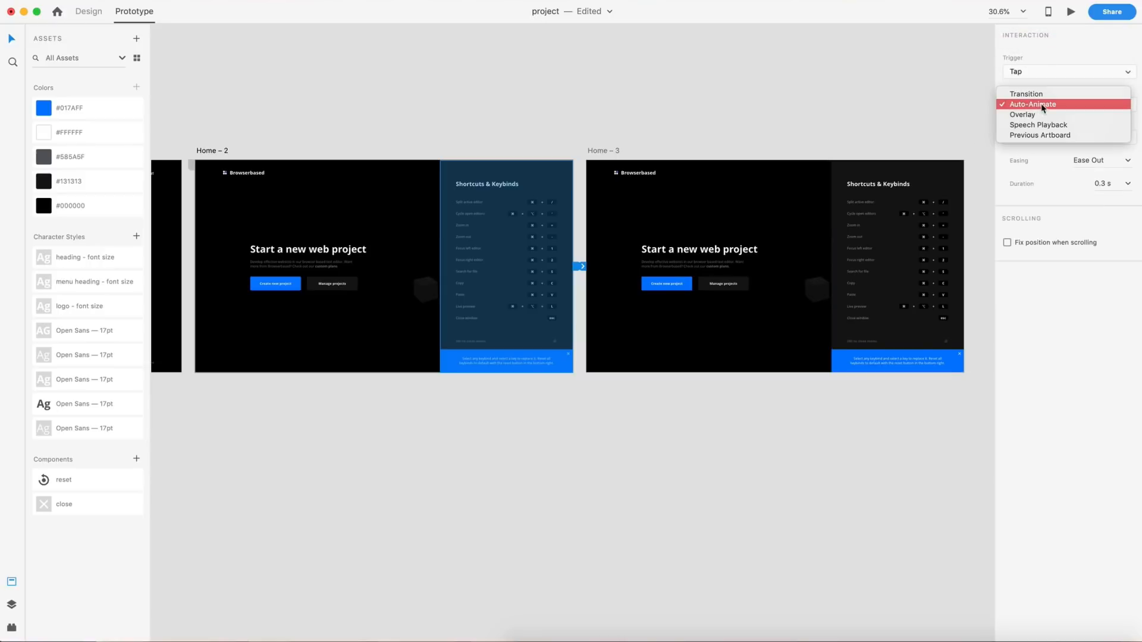
click(1041, 106)
click(821, 114)
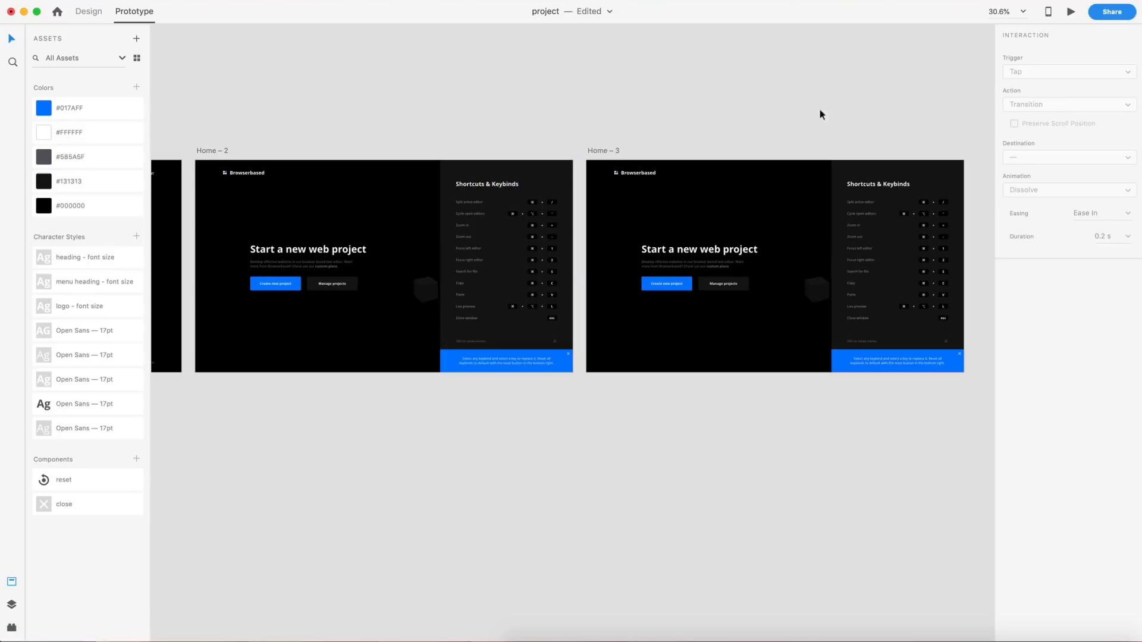
Step: On Home – 3, move the blue tip banner with its text and close icon flush below the artboard's bottom edge
click(88, 11)
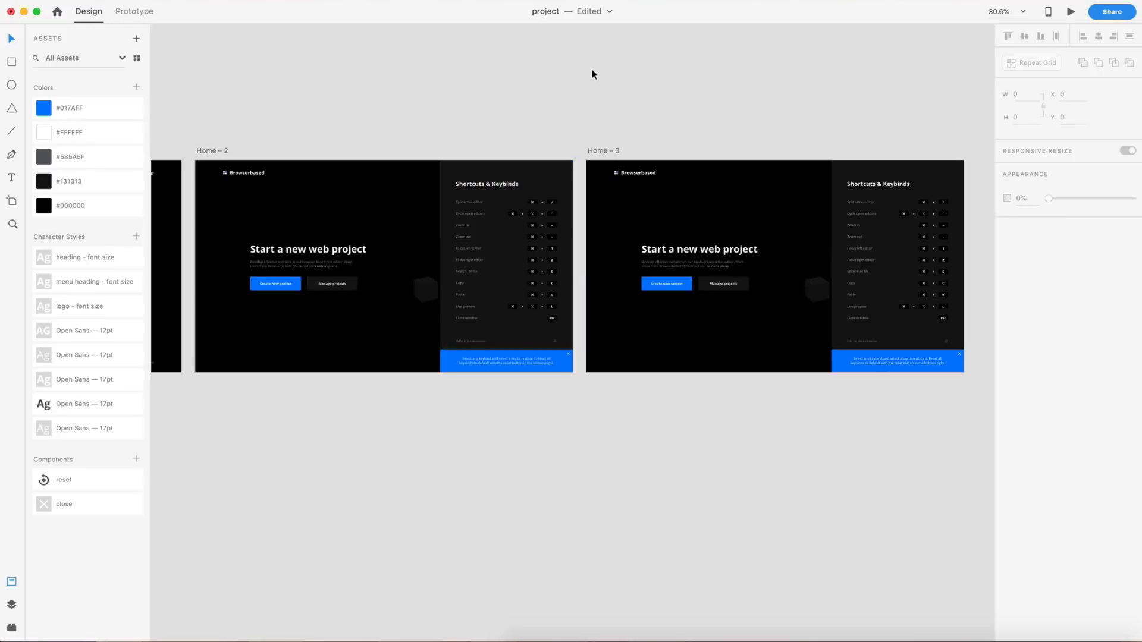
scroll(594, 75, right, 3)
scroll(666, 349, up, 5)
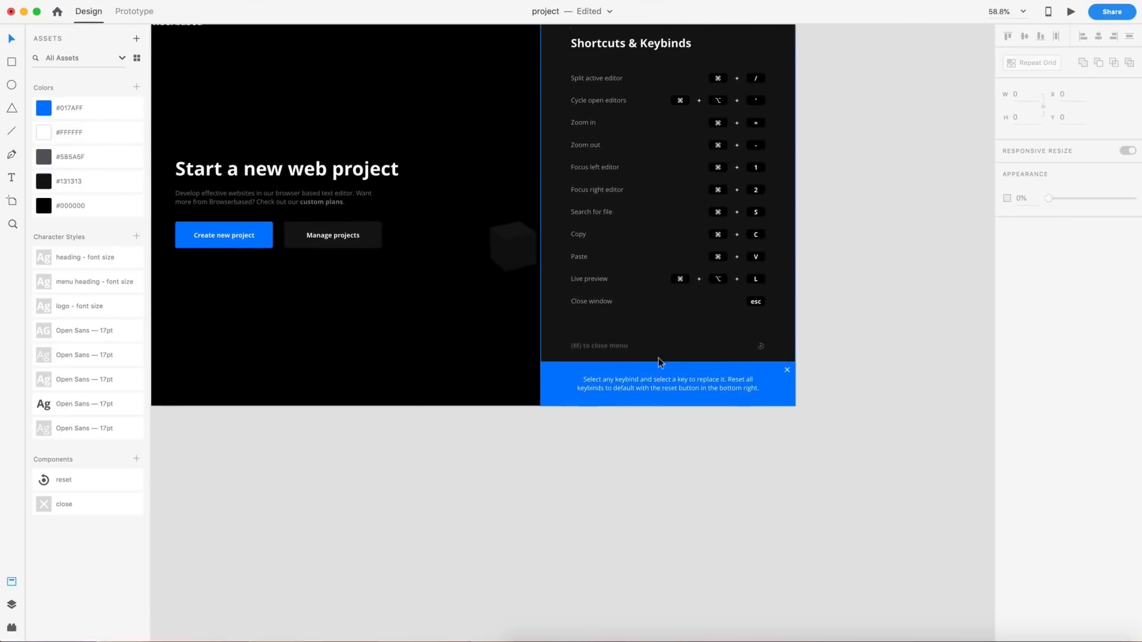
click(659, 366)
double_click(658, 364)
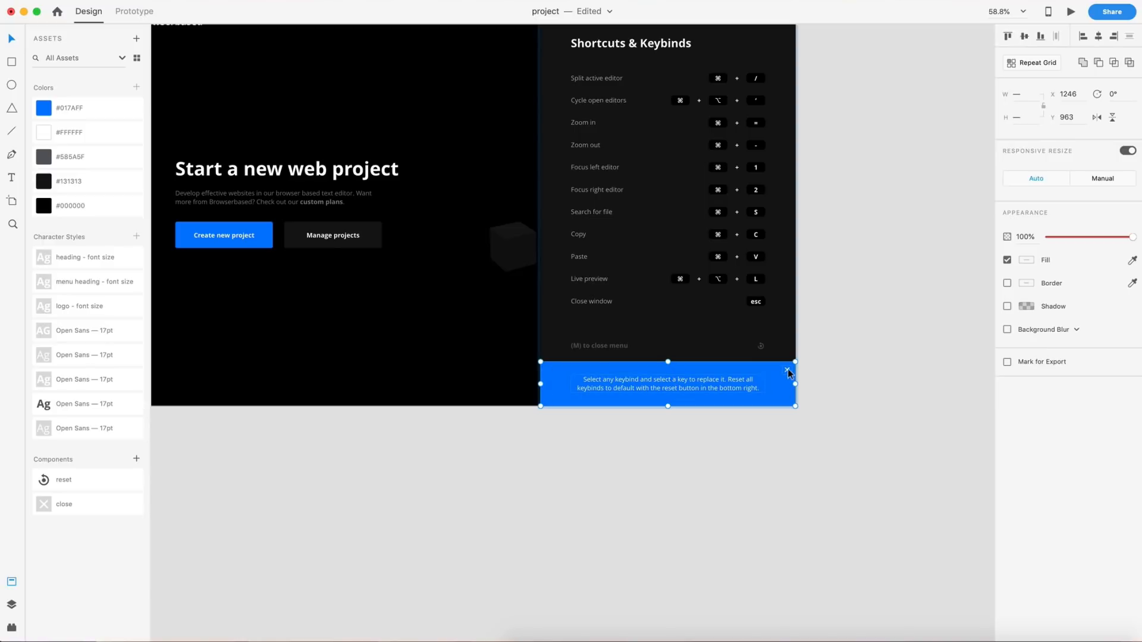
drag(756, 371, 786, 410)
Step: Move the "(M) to close menu" text and the reset icon together down to Y 1016
click(760, 346)
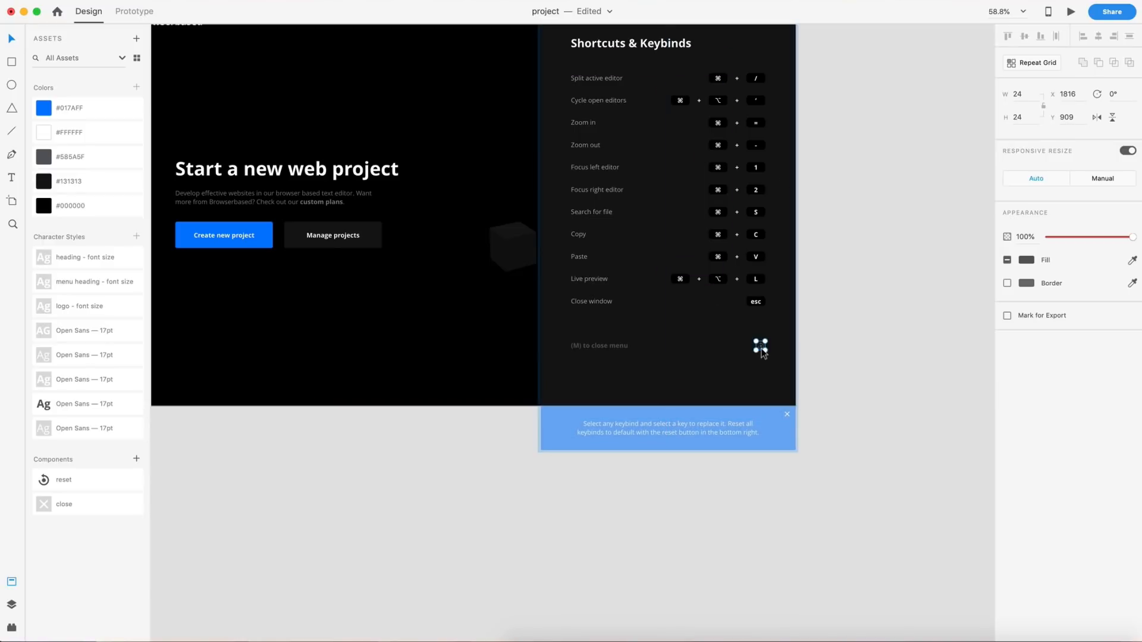
click(610, 348)
drag(611, 348, 609, 386)
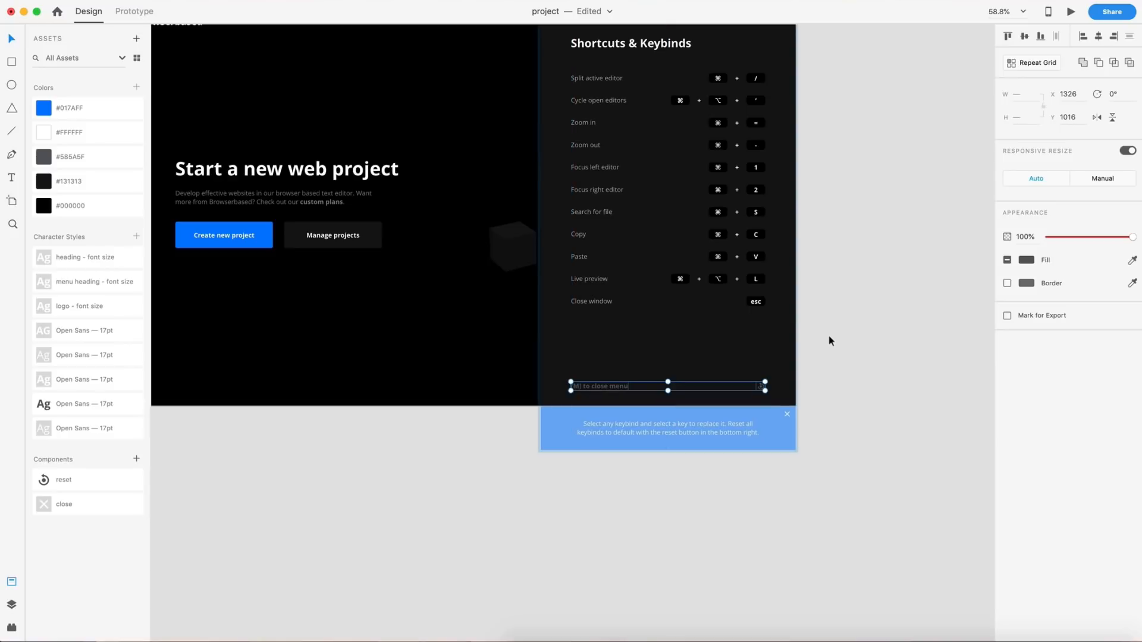
Step: Copy the "Close window" label to below the esc key, right-align it and change its text to "Press any key(s) to set new keybind"
drag(591, 302, 735, 334)
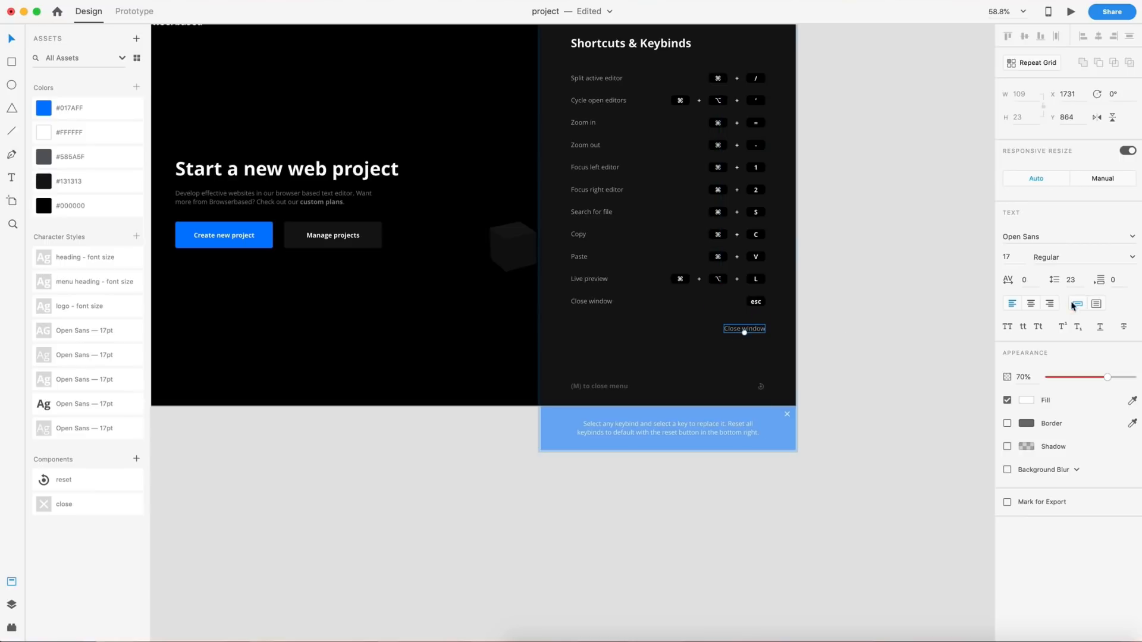
click(1050, 303)
double_click(745, 330)
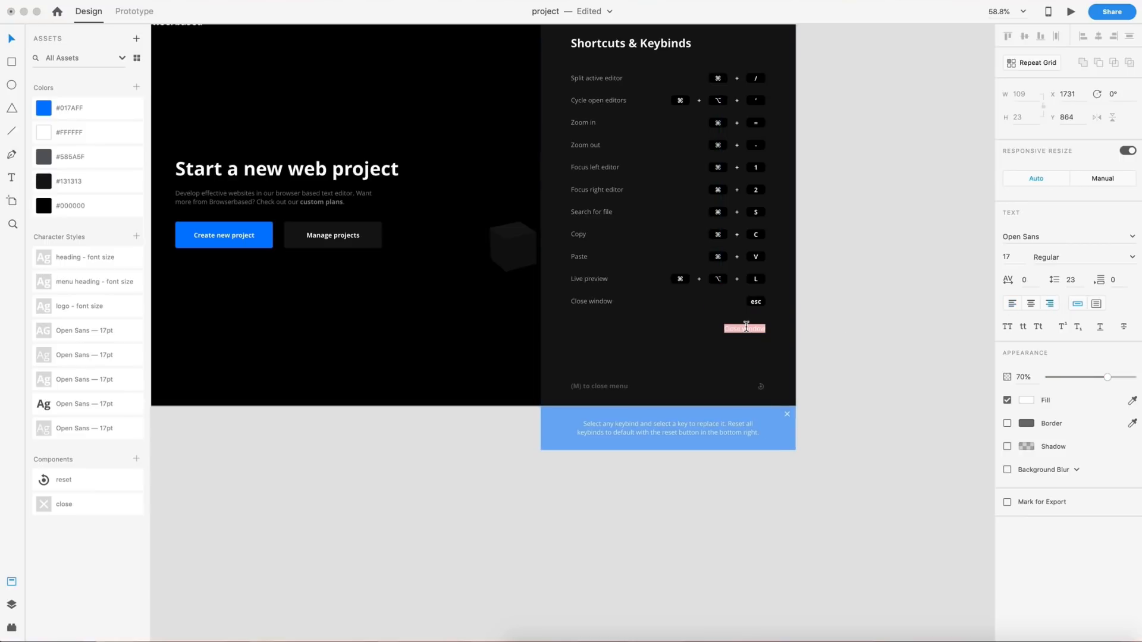
text(Press any key(s) to set new keybind)
key(Escape)
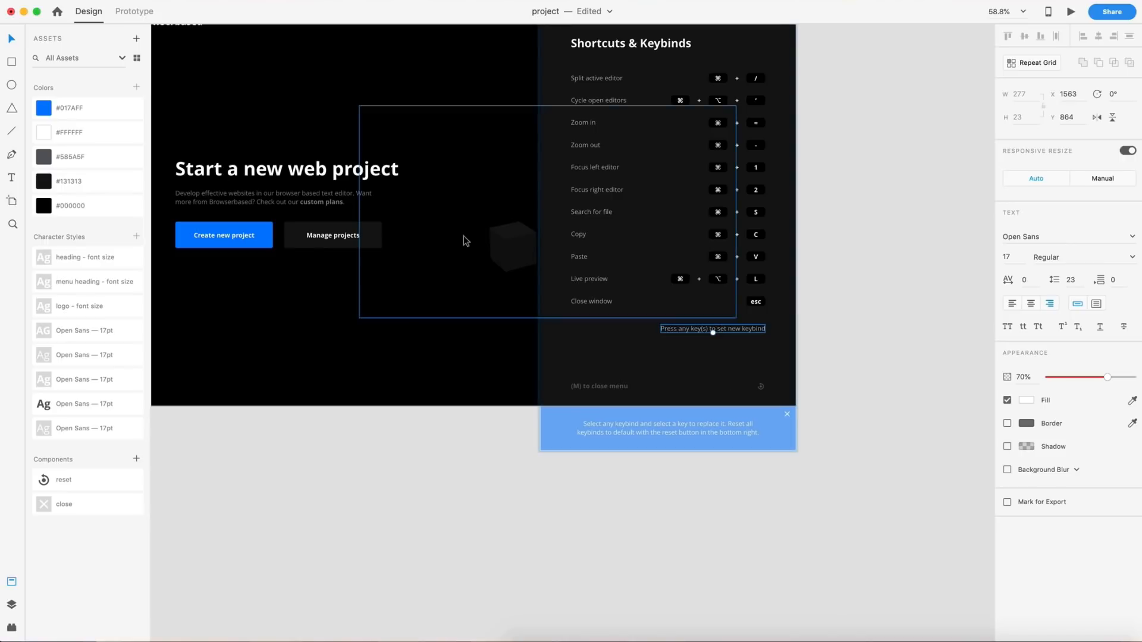
Step: Colour the new keybind prompt #017AFF at 100% opacity and move it down to Y 896
click(60, 107)
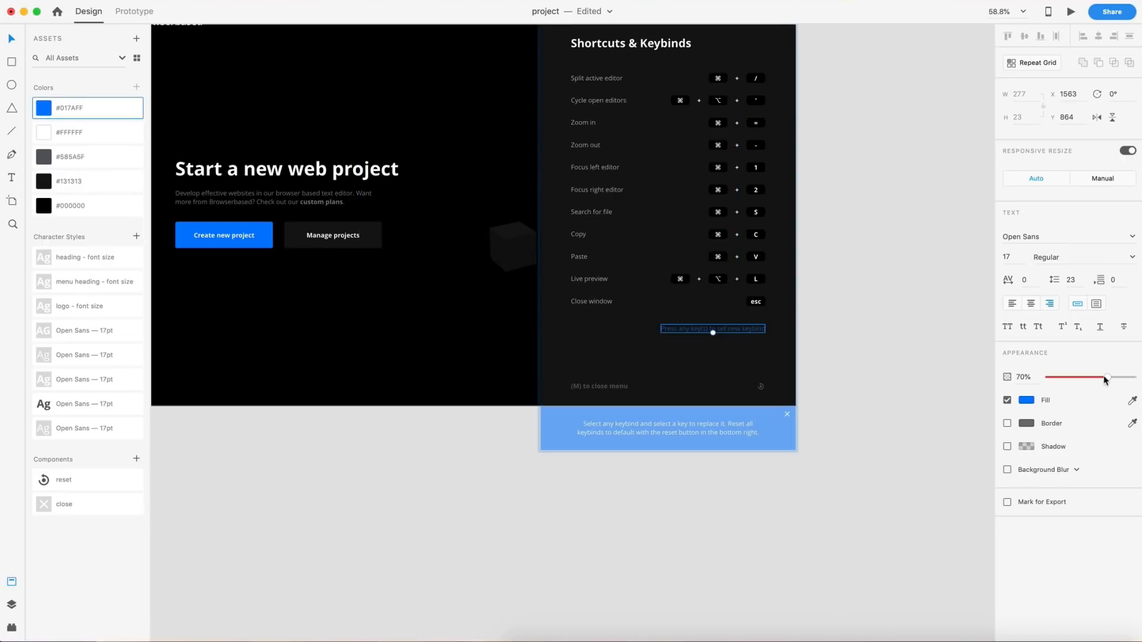
drag(1107, 377, 1133, 376)
drag(755, 331, 755, 344)
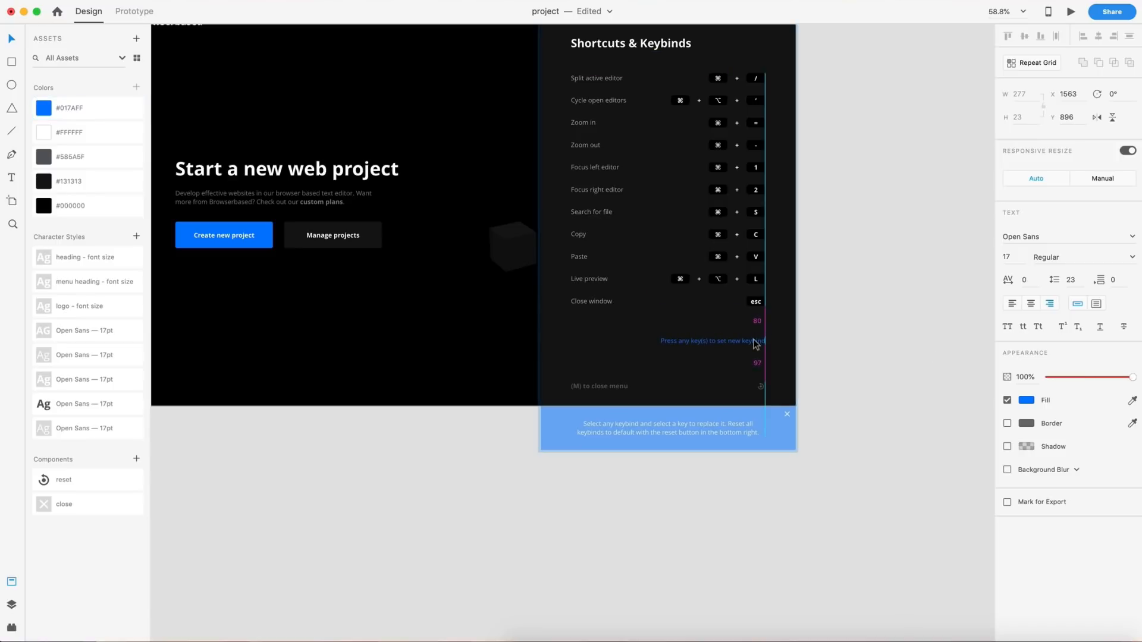
click(842, 335)
Step: Fill both key boxes in the Split active editor row on Home – 3 with #017AFF
scroll(844, 338, up, 2)
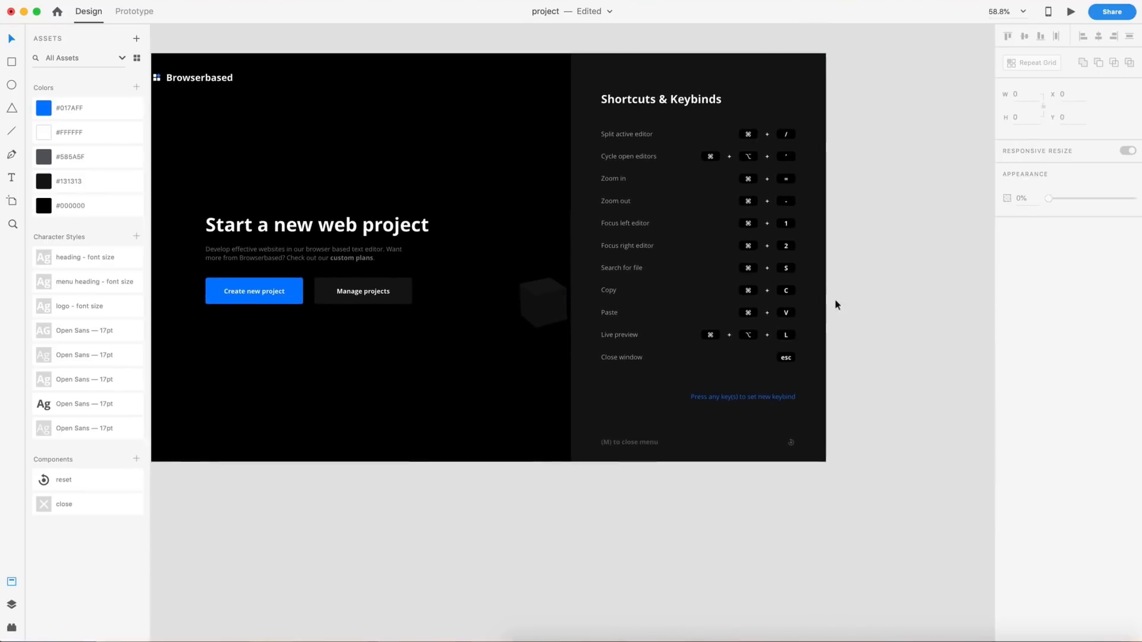
scroll(788, 132, up, 5)
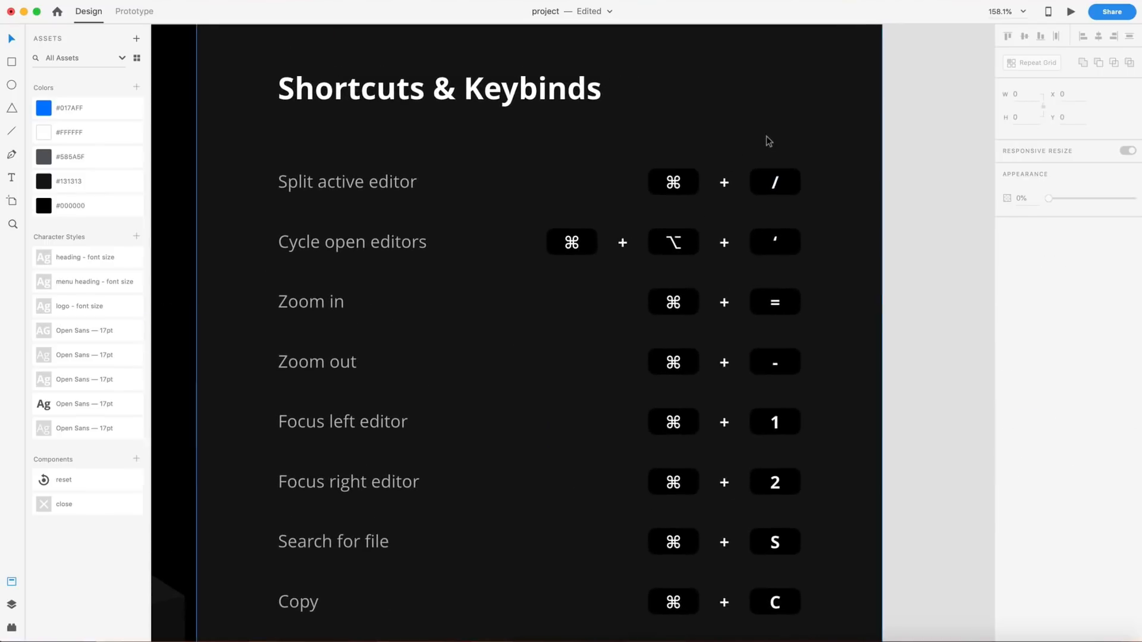
scroll(765, 141, up, 3)
click(667, 192)
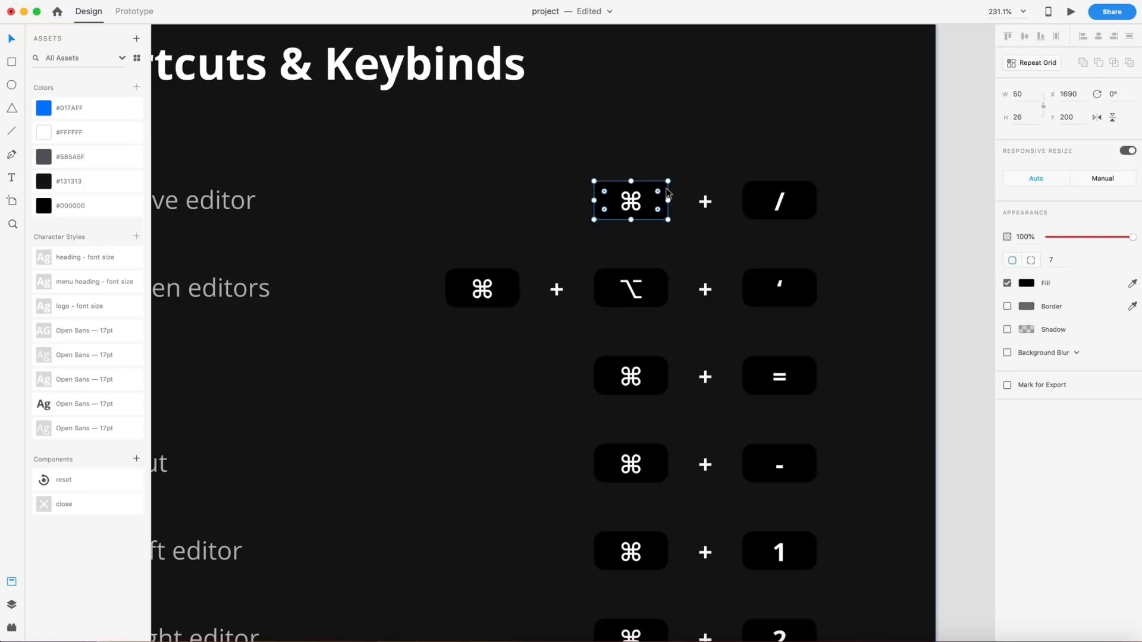
click(53, 109)
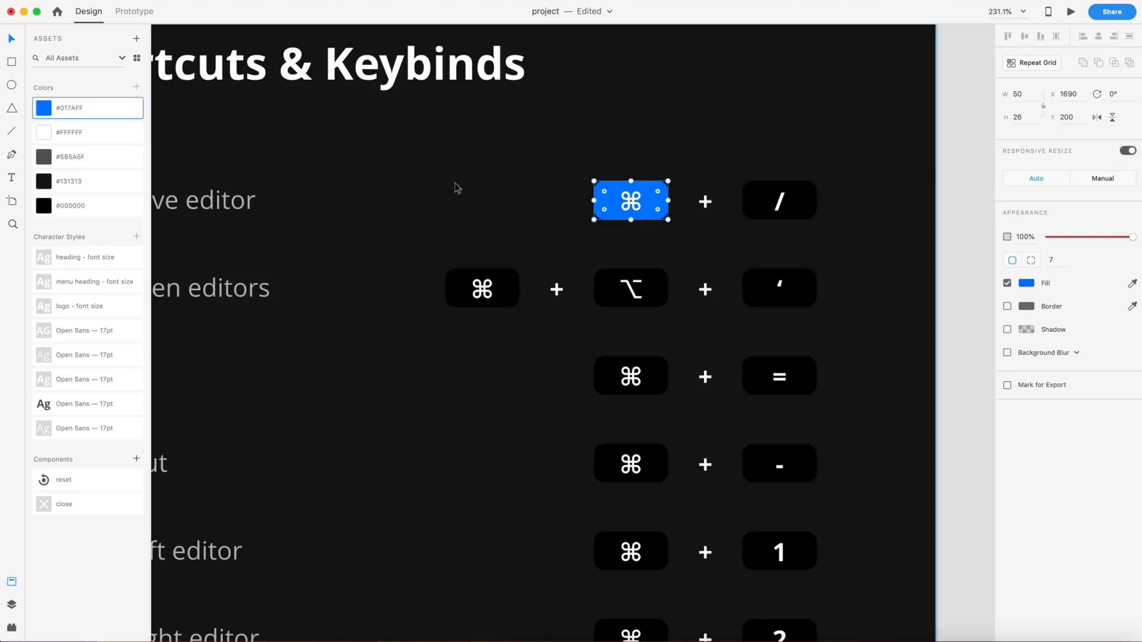
click(771, 192)
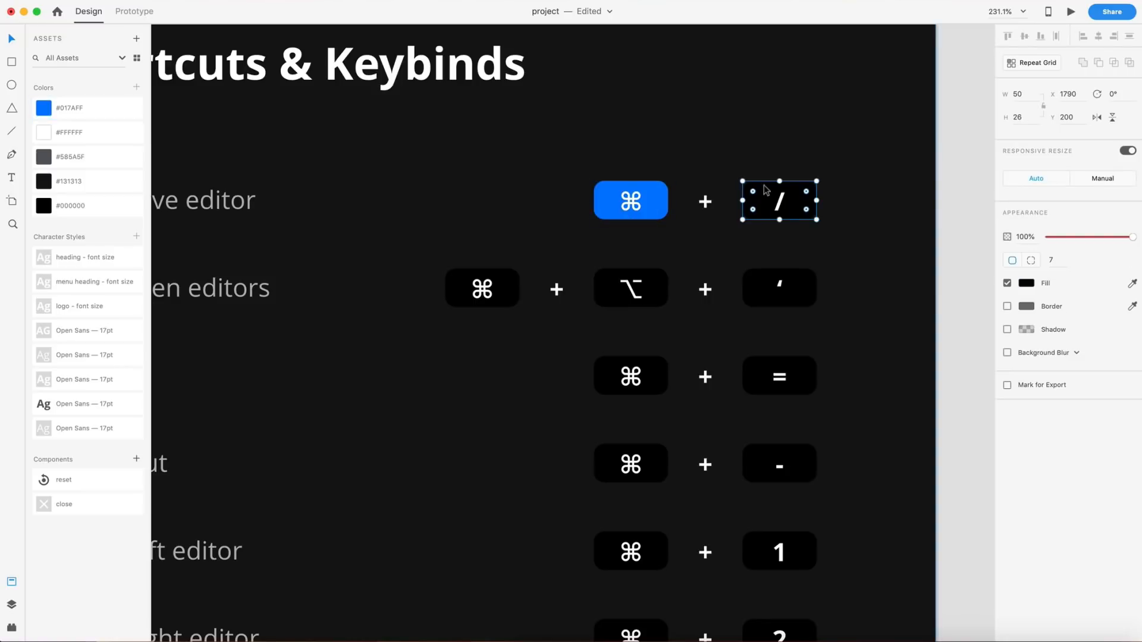
click(38, 110)
click(958, 196)
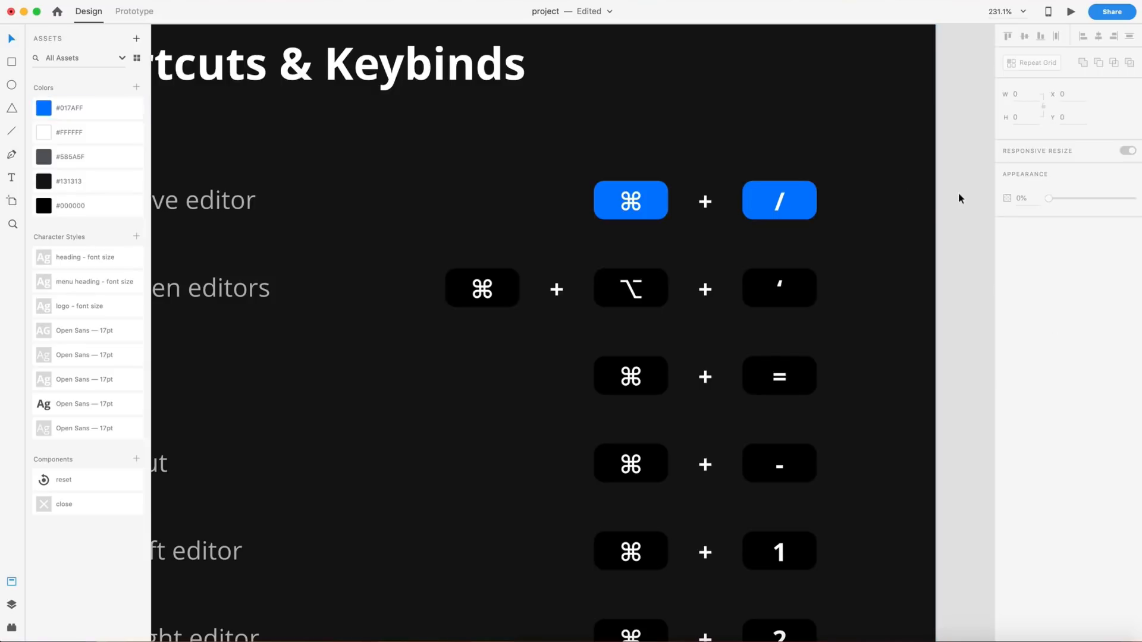
Step: Preview the prototype, opening the keybind menu with M and selecting the Split active editor keybind, and close the preview
scroll(958, 192, down, 10)
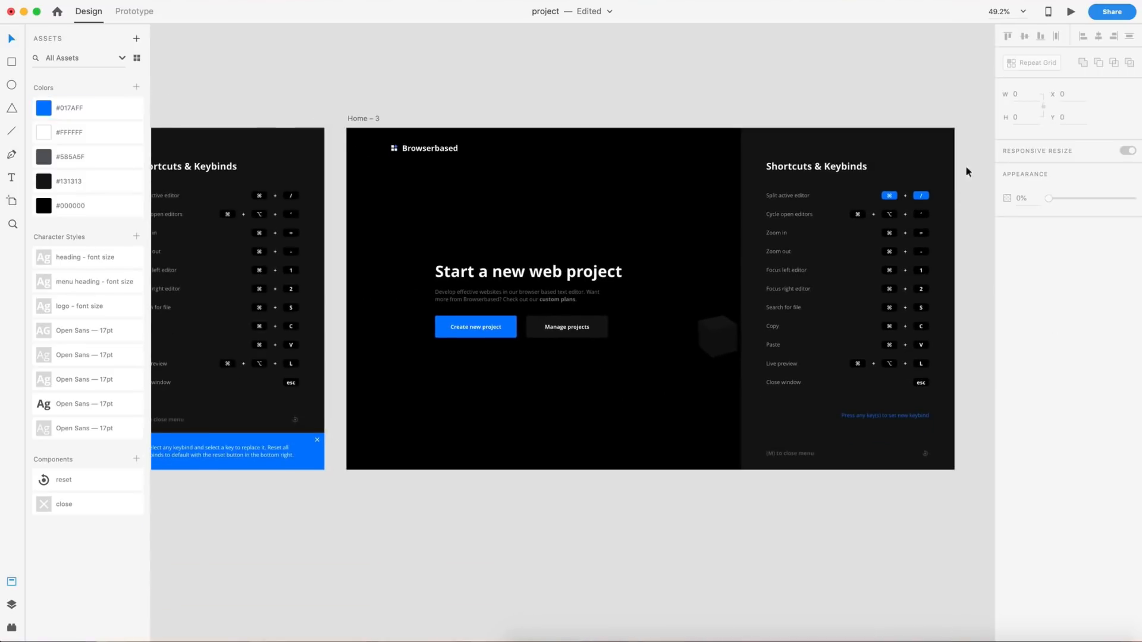
click(1070, 13)
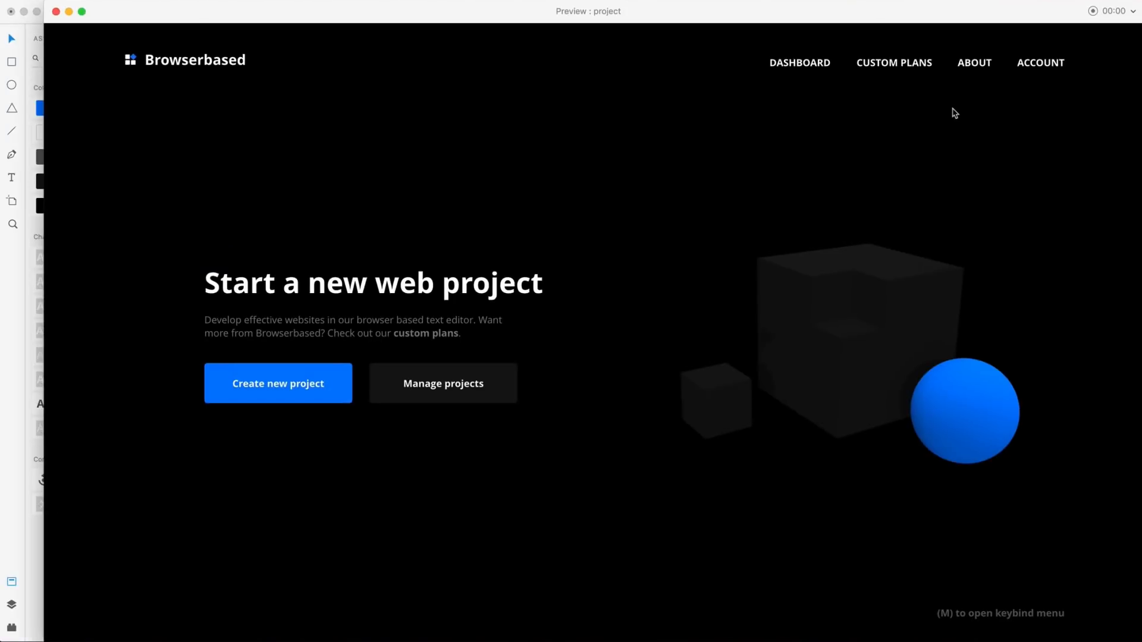
key(m)
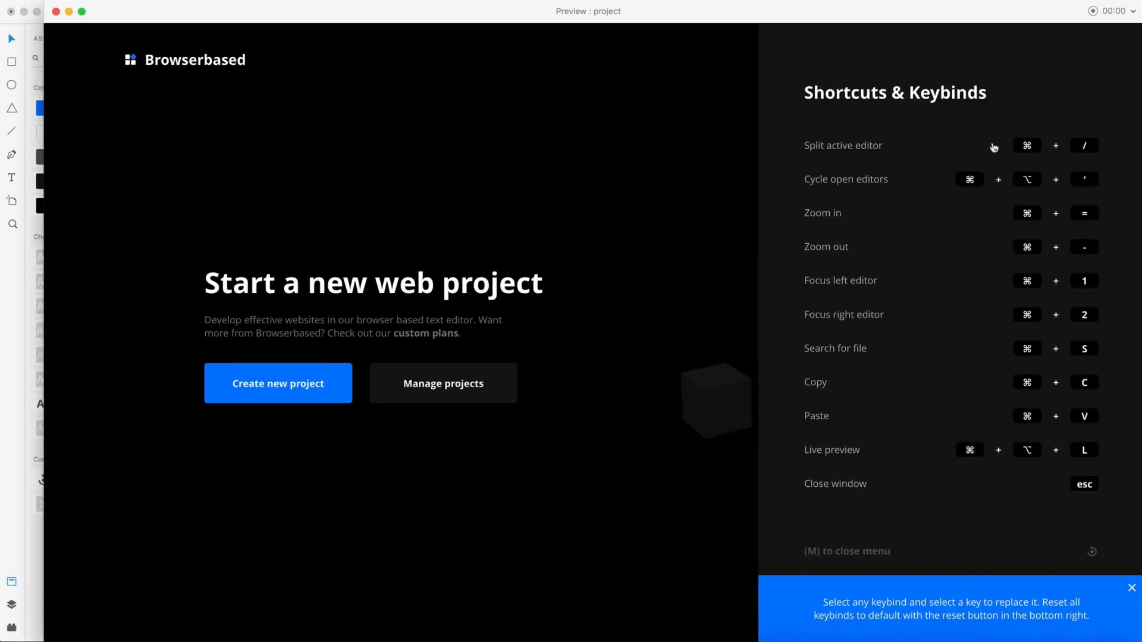
click(1027, 149)
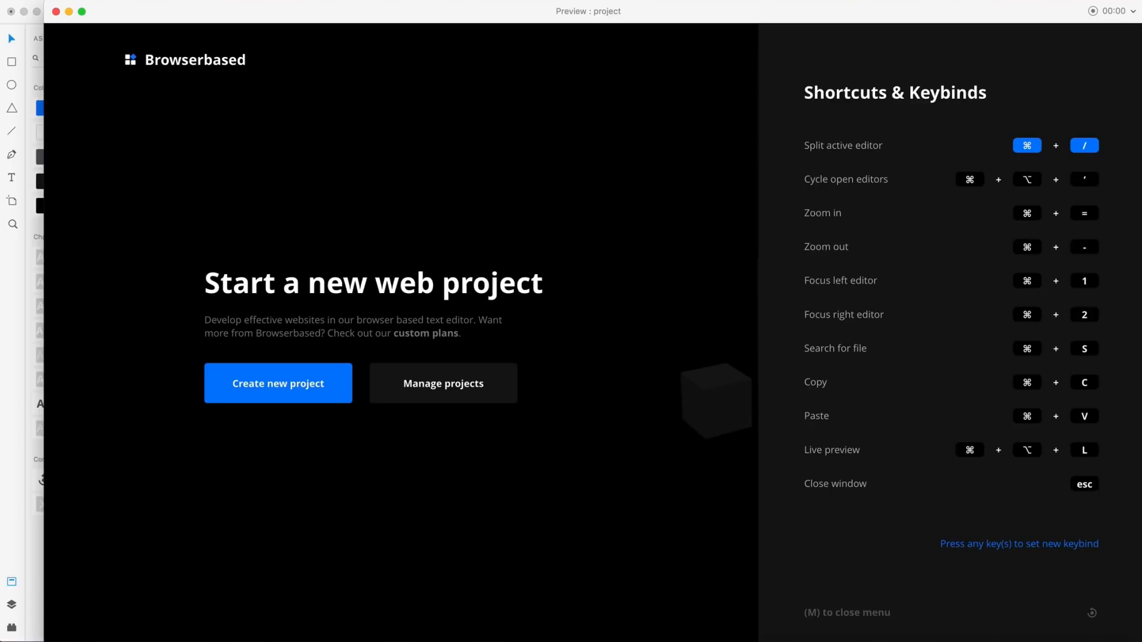
click(56, 11)
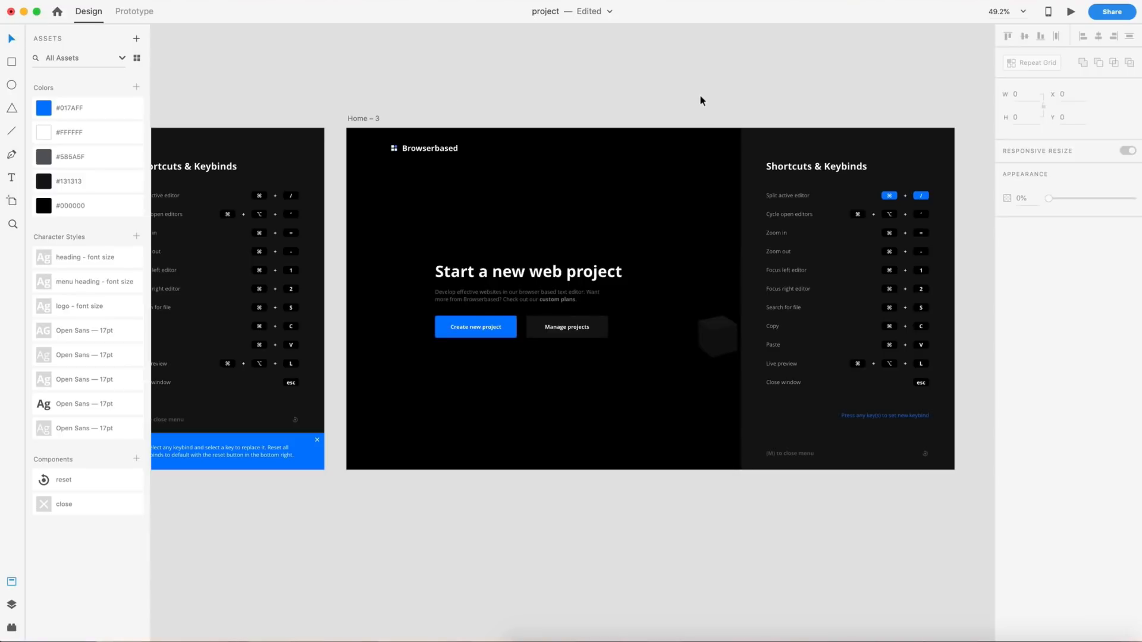
Step: Duplicate the Home – 3 artboard
click(364, 119)
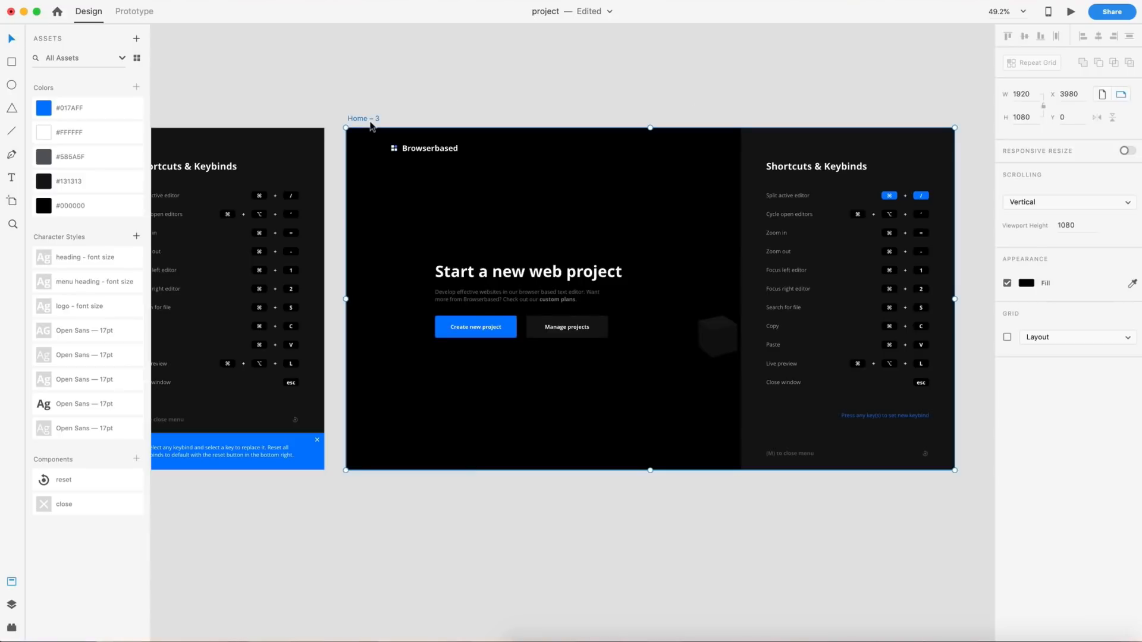
key(super+d)
scroll(344, 135, right, 10)
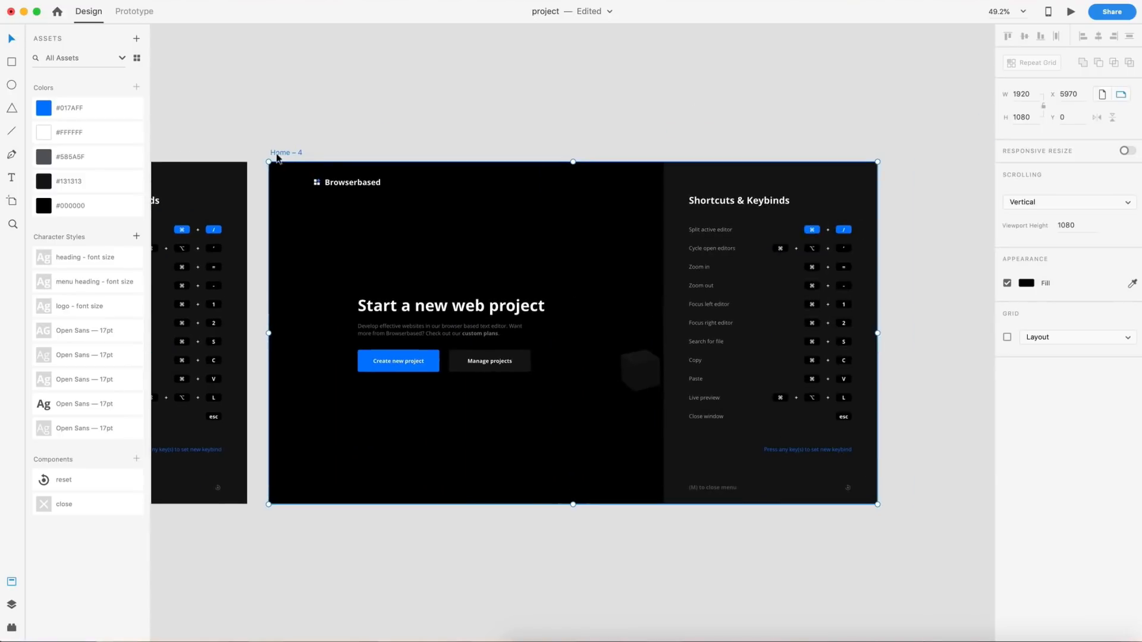
Step: On Home – 4, fill both Split active editor key boxes with #000000
scroll(825, 234, up, 10)
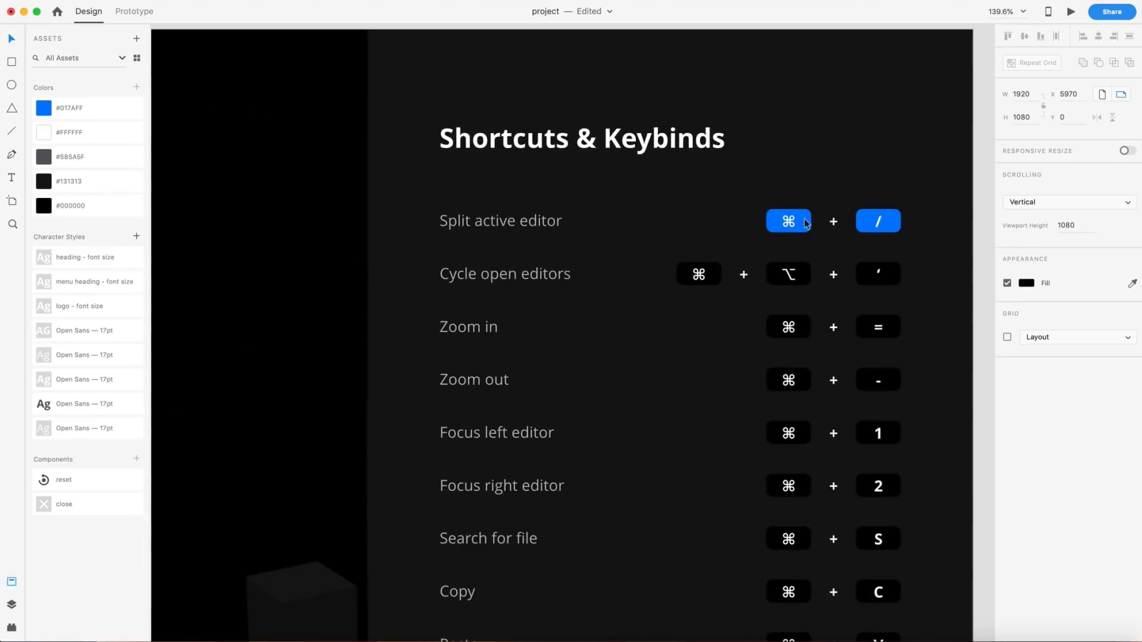
double_click(805, 216)
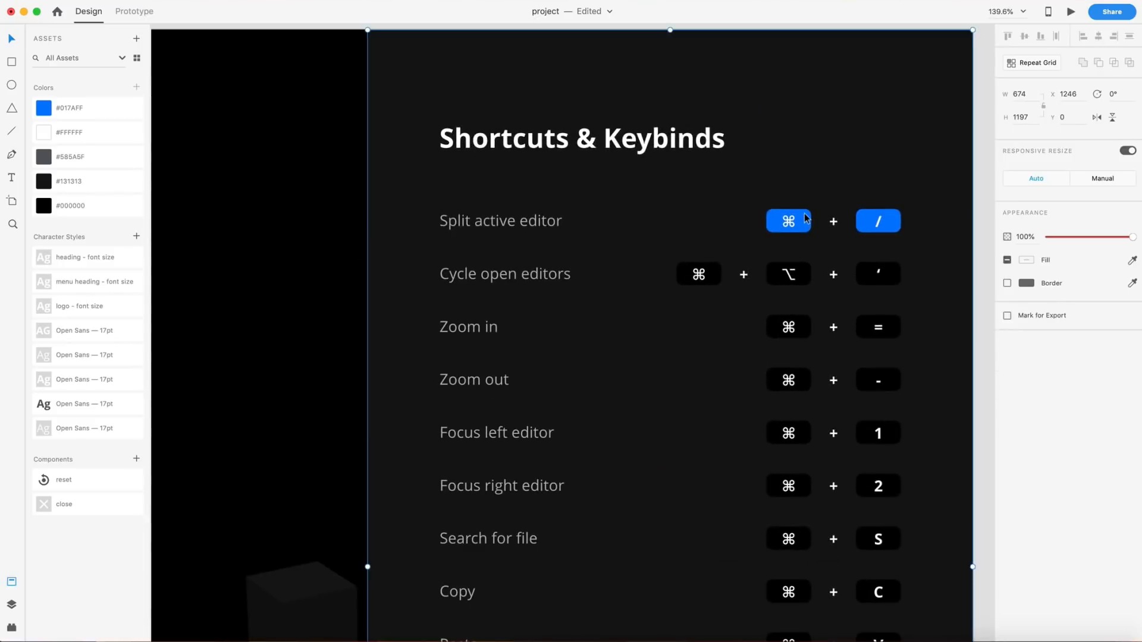
click(49, 206)
click(869, 218)
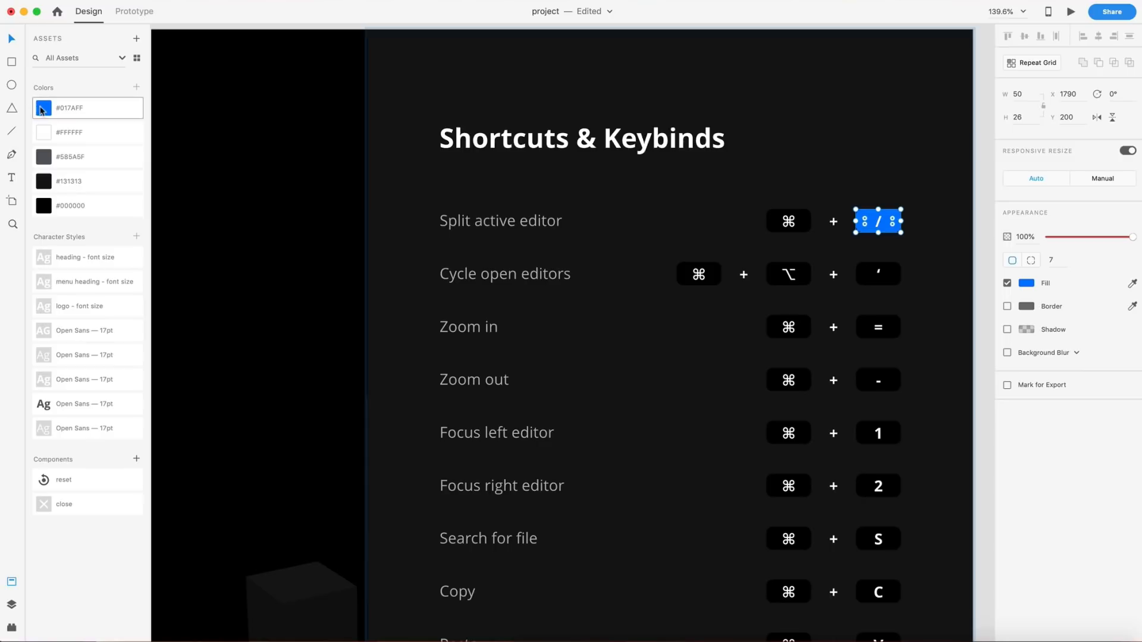
click(46, 205)
Step: Change the slash in the Split active editor keybind to "A"
double_click(878, 221)
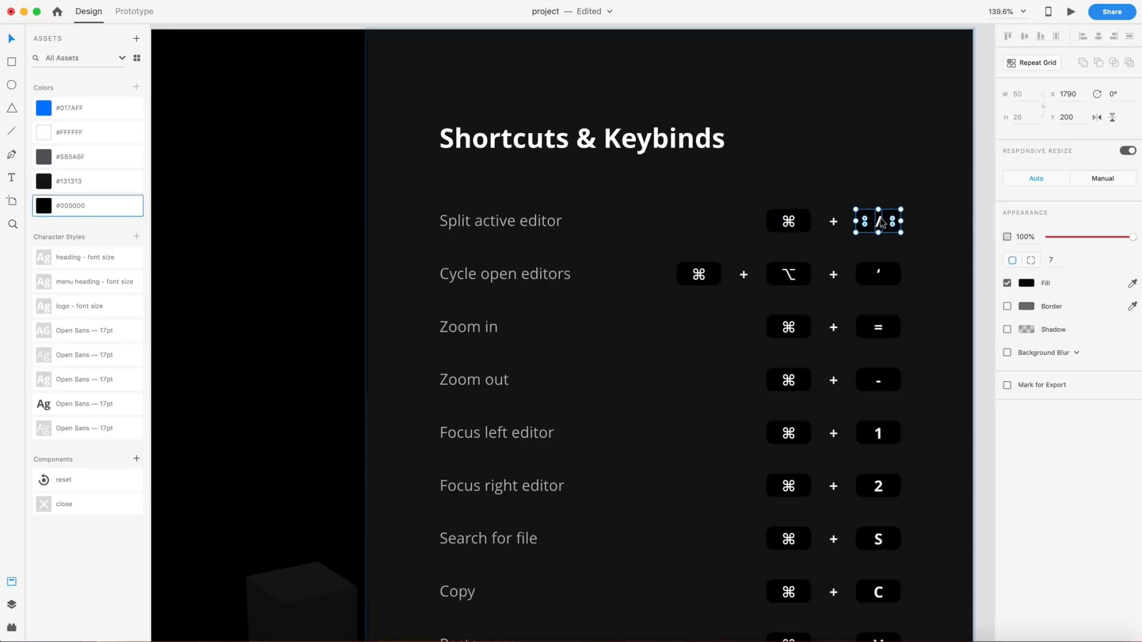
text(A)
key(Escape)
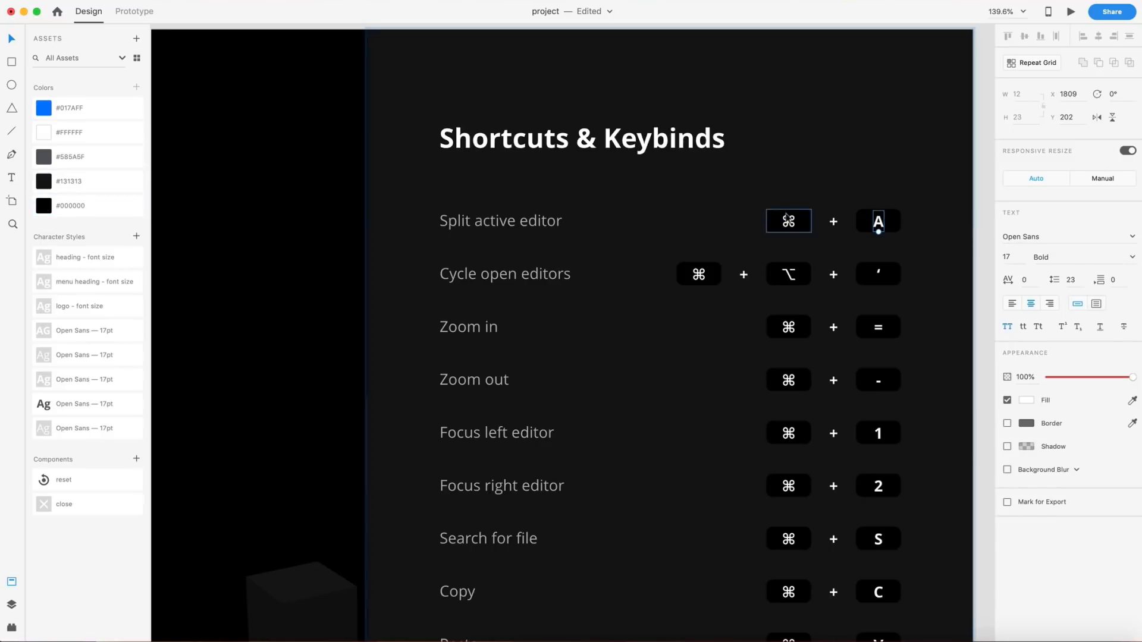
click(977, 207)
Step: Delete the blue "Press any key(s) to set new keybind" text from Home – 4
scroll(976, 208, down, 5)
scroll(974, 219, down, 3)
scroll(974, 219, right, 1)
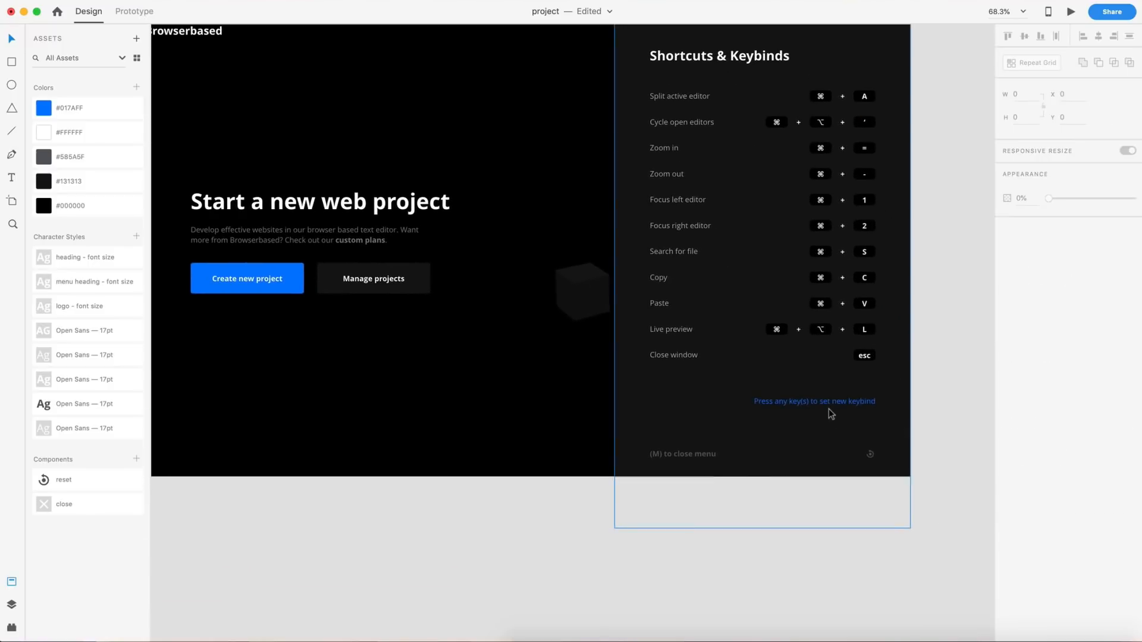
double_click(828, 401)
key(Delete)
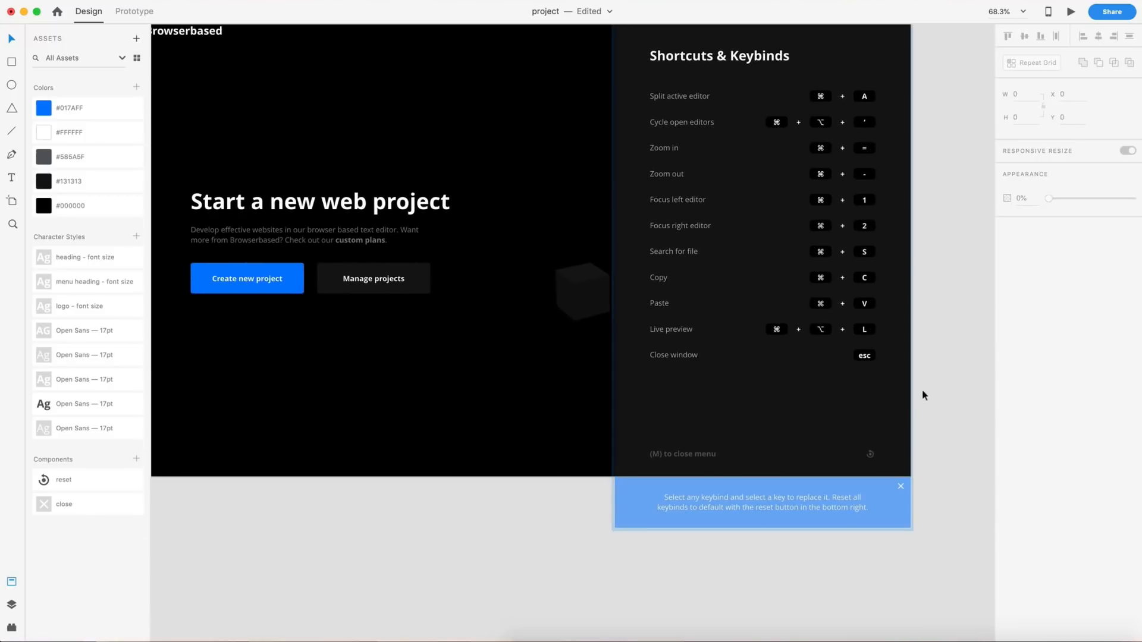
Step: Link the whole Home – 3 artboard to Home – 4 in the prototype with the Auto-Animate action
scroll(938, 392, down, 3)
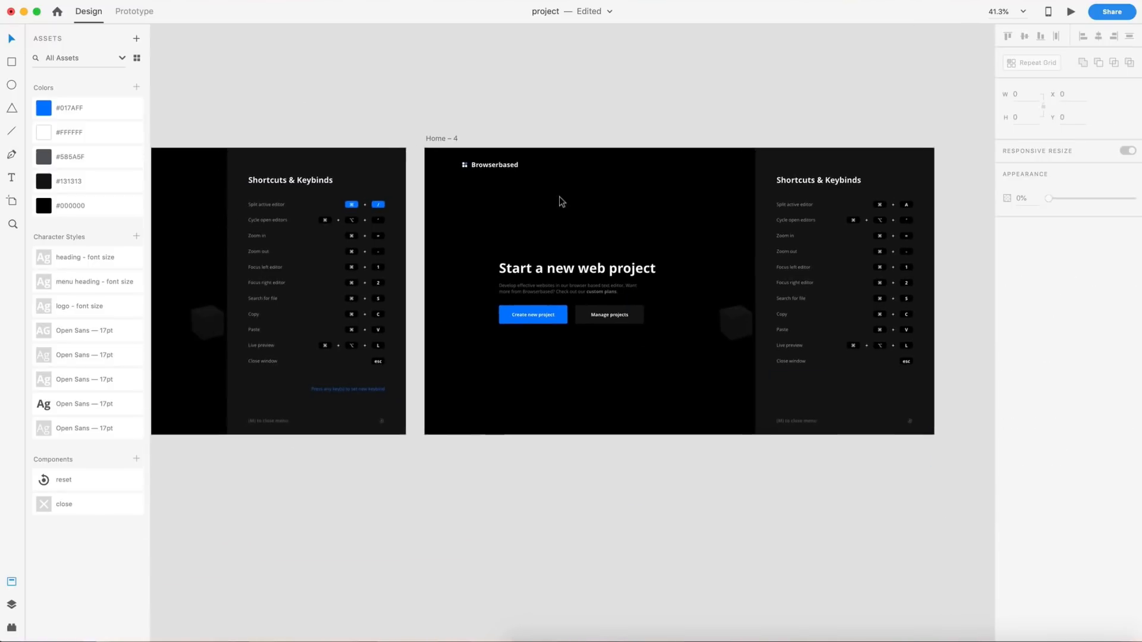
click(135, 12)
scroll(525, 106, down, 2)
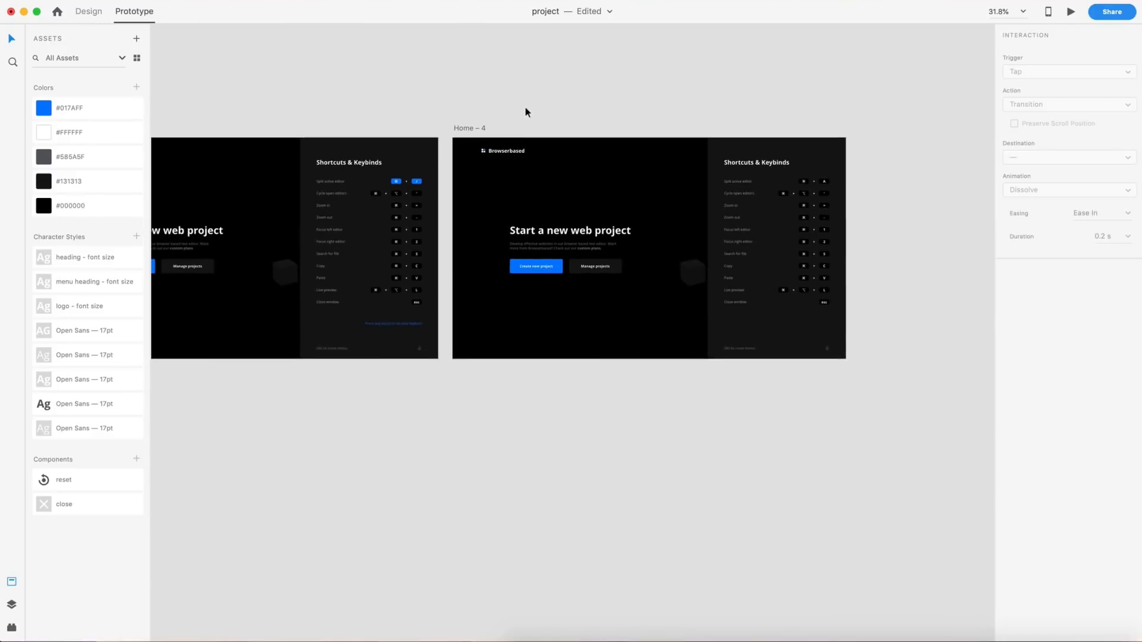
scroll(525, 105, left, 5)
click(293, 172)
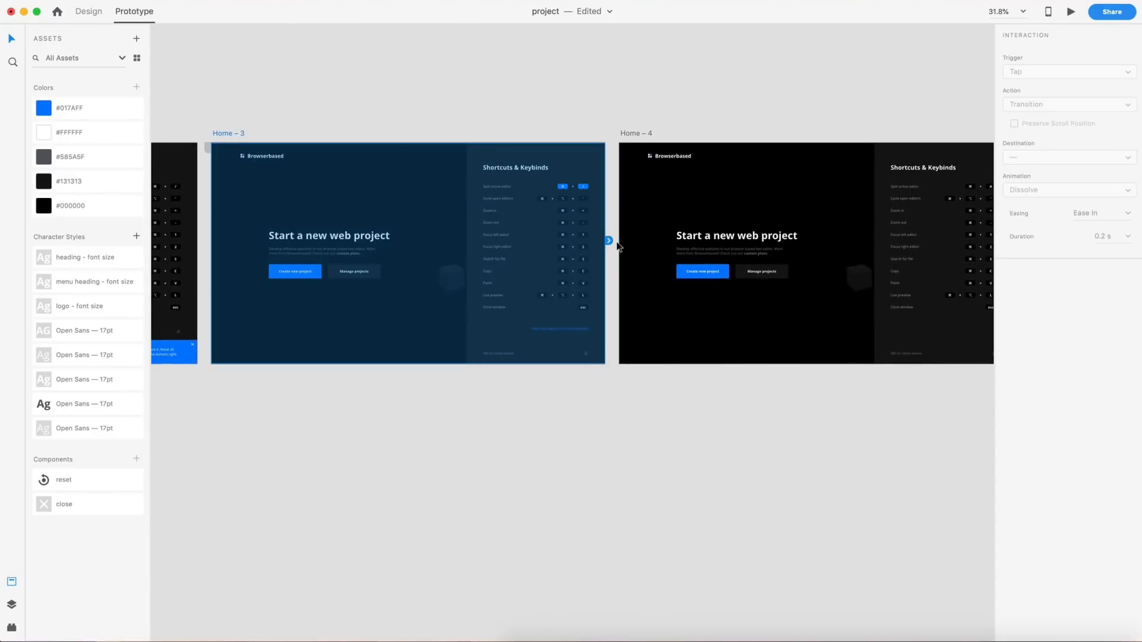
drag(608, 241, 704, 193)
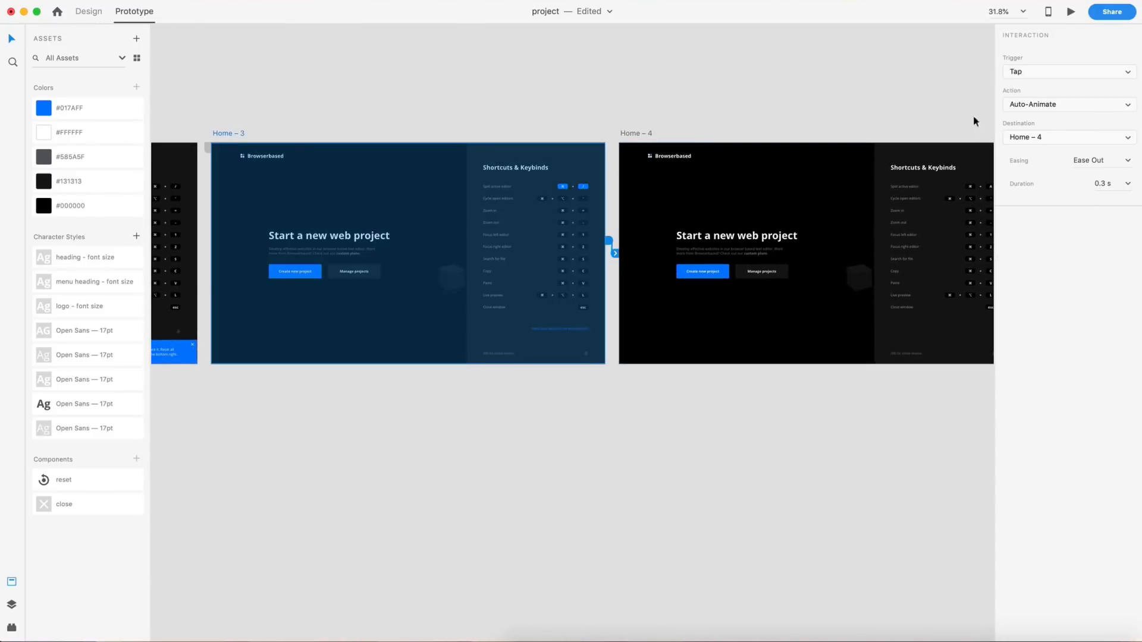
Step: Set the link's trigger to Keys & Gamepad with Command+A as the assigned key
click(1035, 73)
click(1072, 114)
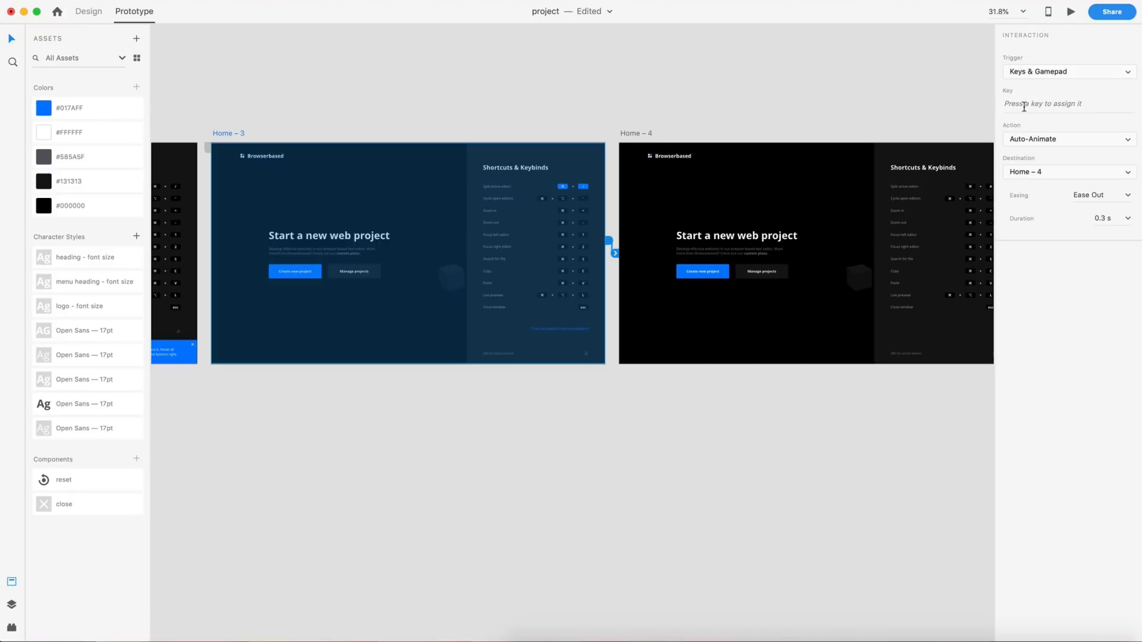
click(1042, 106)
key(super+a)
click(897, 96)
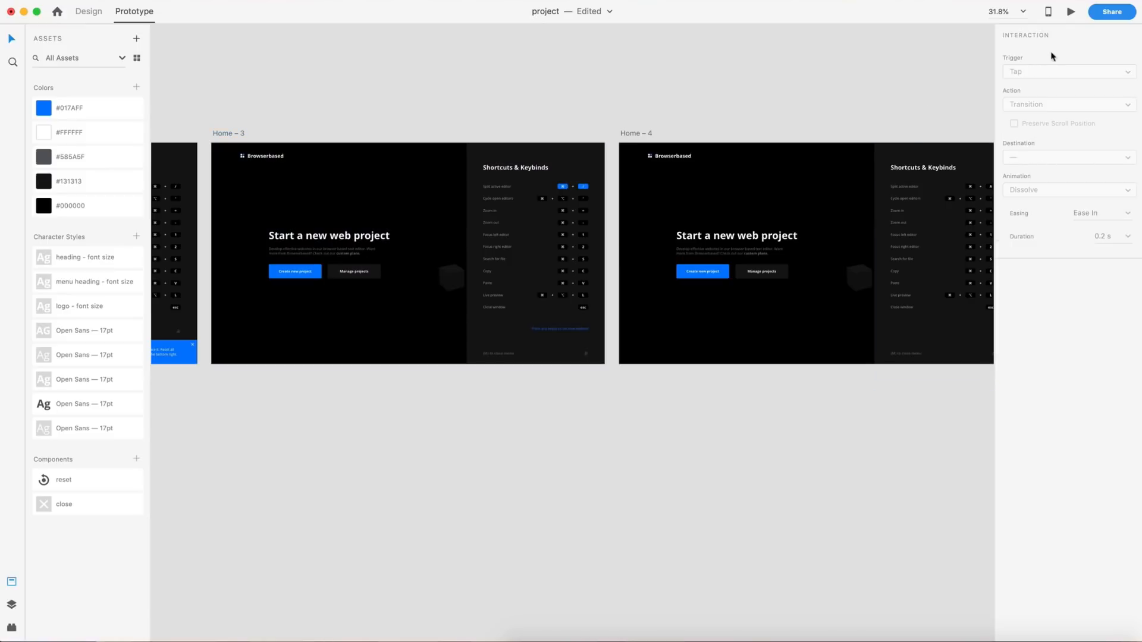
Step: Preview opening the menu with M, selecting the Split active editor keybind and replacing it with Command+A, and close the preview
click(1069, 13)
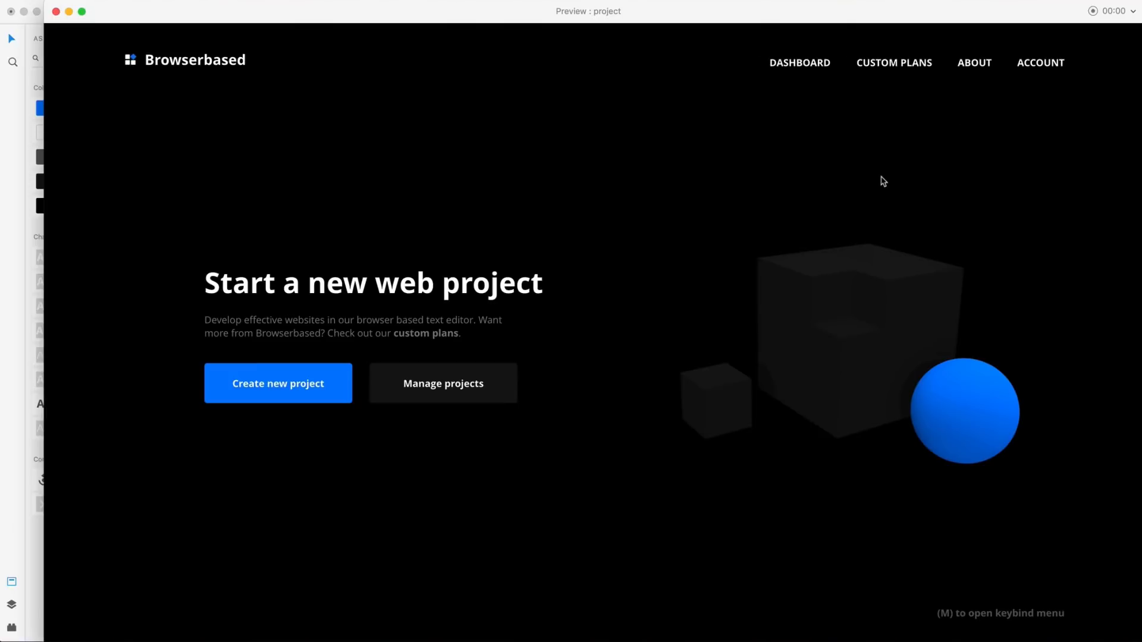
key(m)
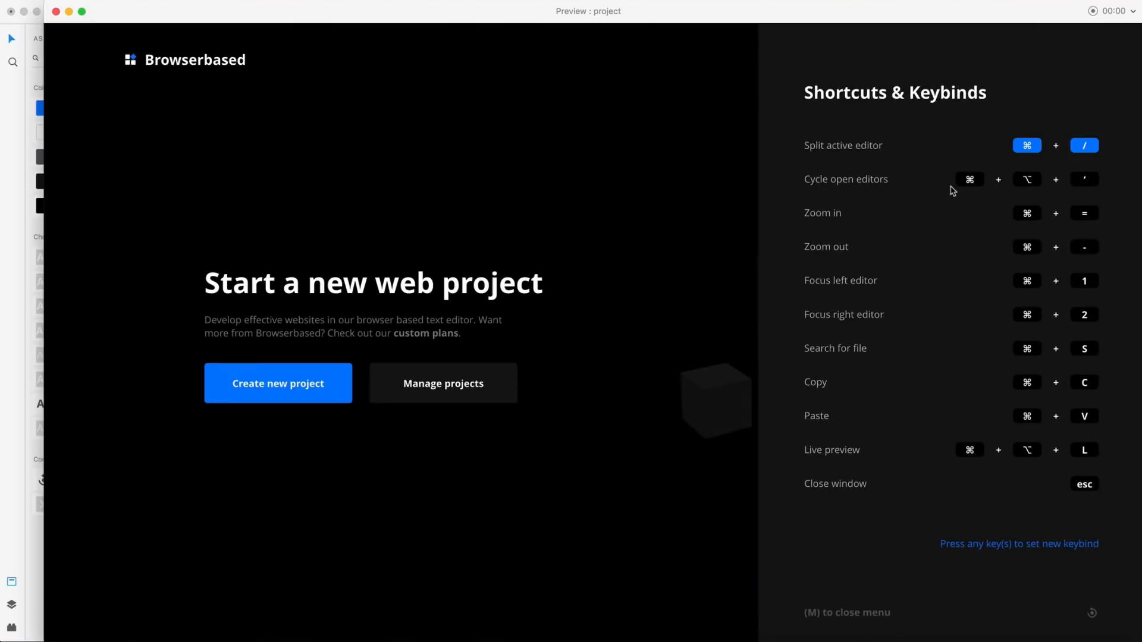
key(super+a)
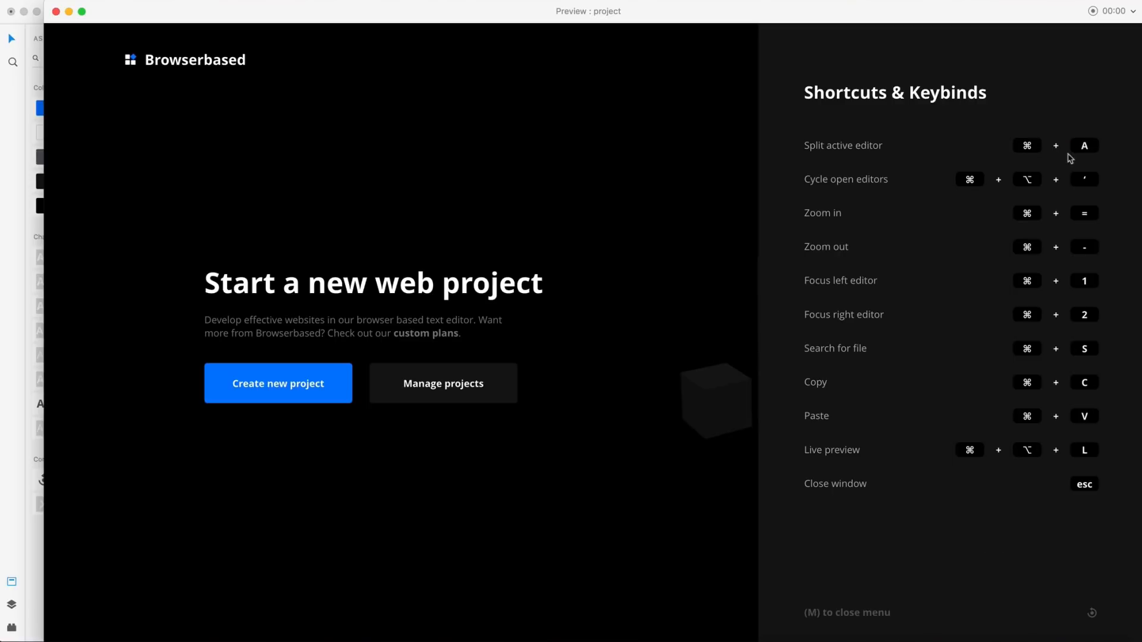
click(56, 12)
scroll(491, 91, right, 6)
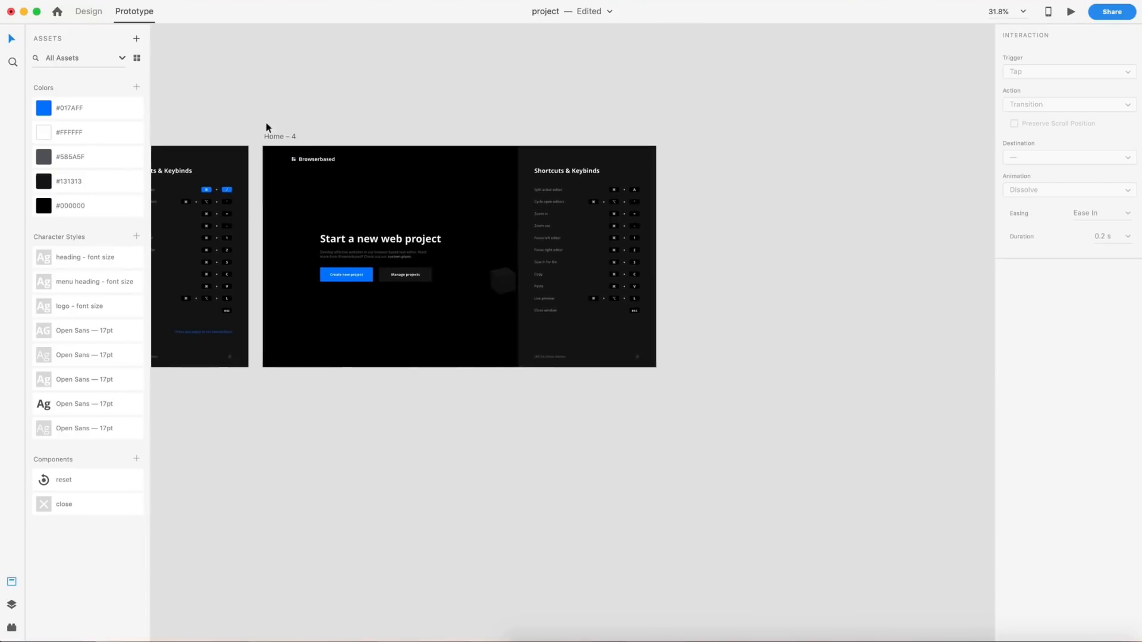
Step: Duplicate the Home – 4 artboard and link Home – 4 to the copy with Auto-Animate, triggered by the M key
click(280, 137)
key(super+d)
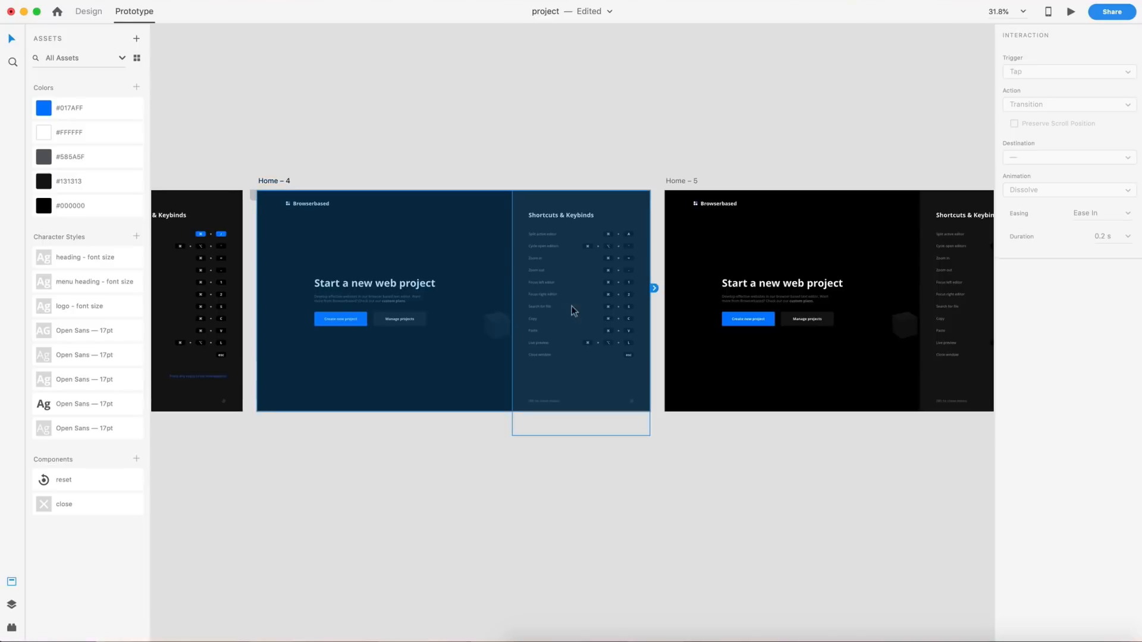
drag(655, 288, 685, 221)
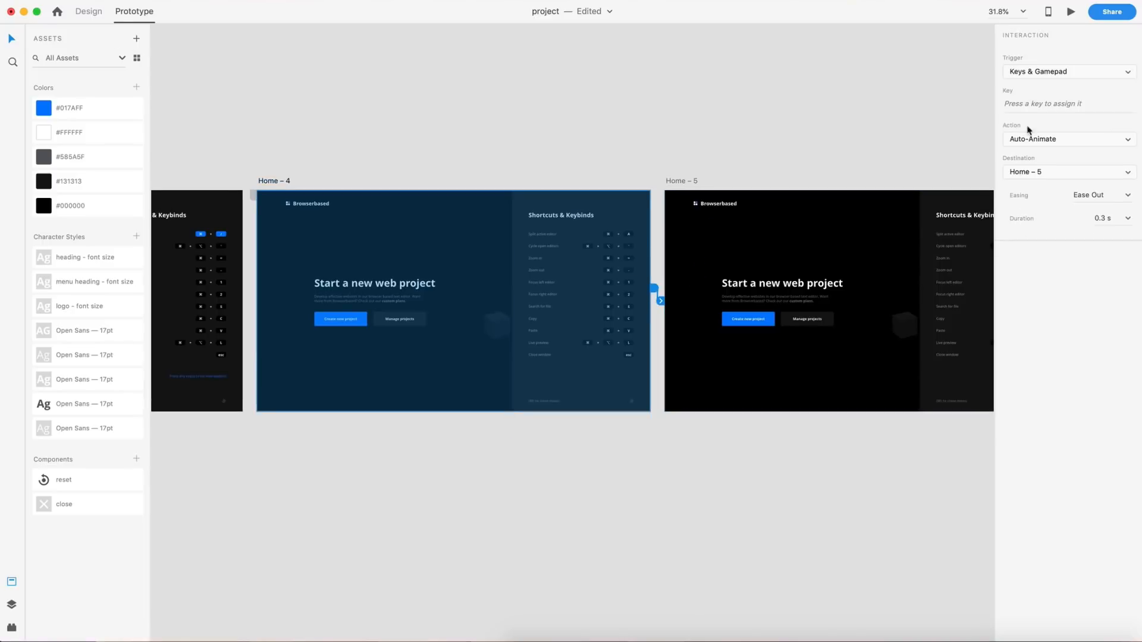
click(1032, 105)
key(m)
click(799, 138)
Step: In Design mode, move the Shortcuts & Keybinds menu on Home – 5 out past the artboard's right edge
click(88, 11)
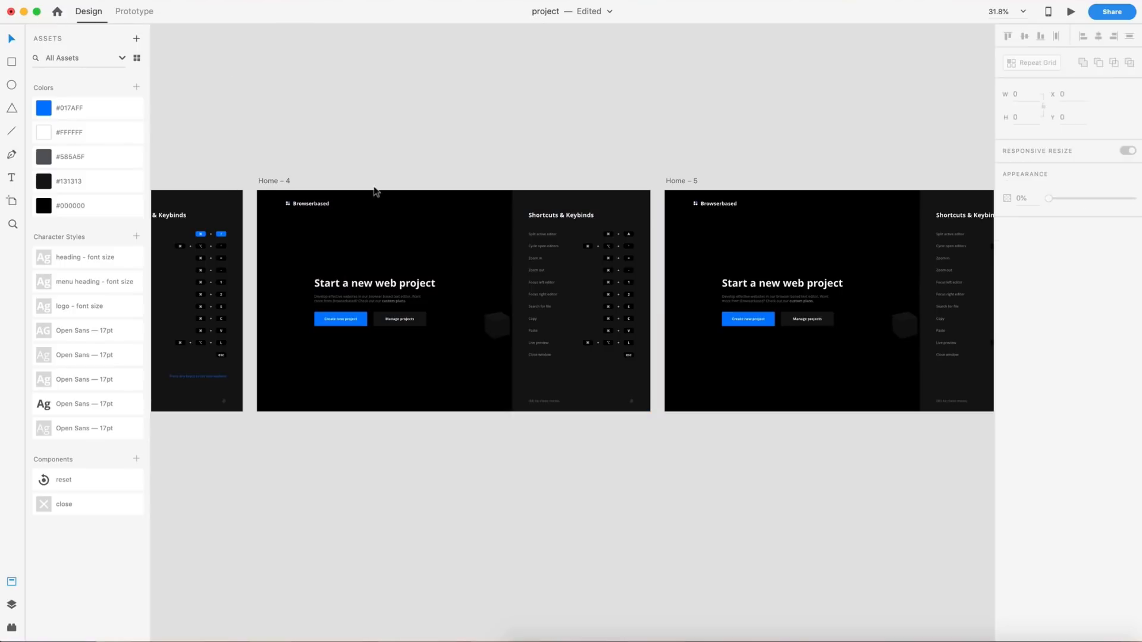
scroll(700, 262, right, 8)
click(721, 249)
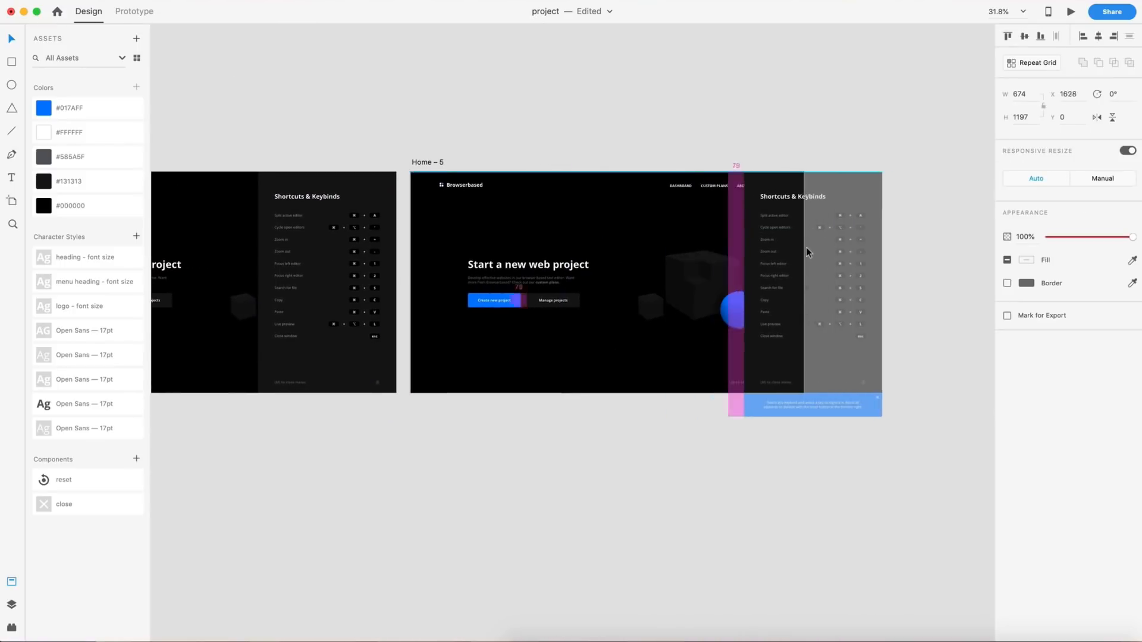
drag(805, 247, 855, 245)
click(863, 146)
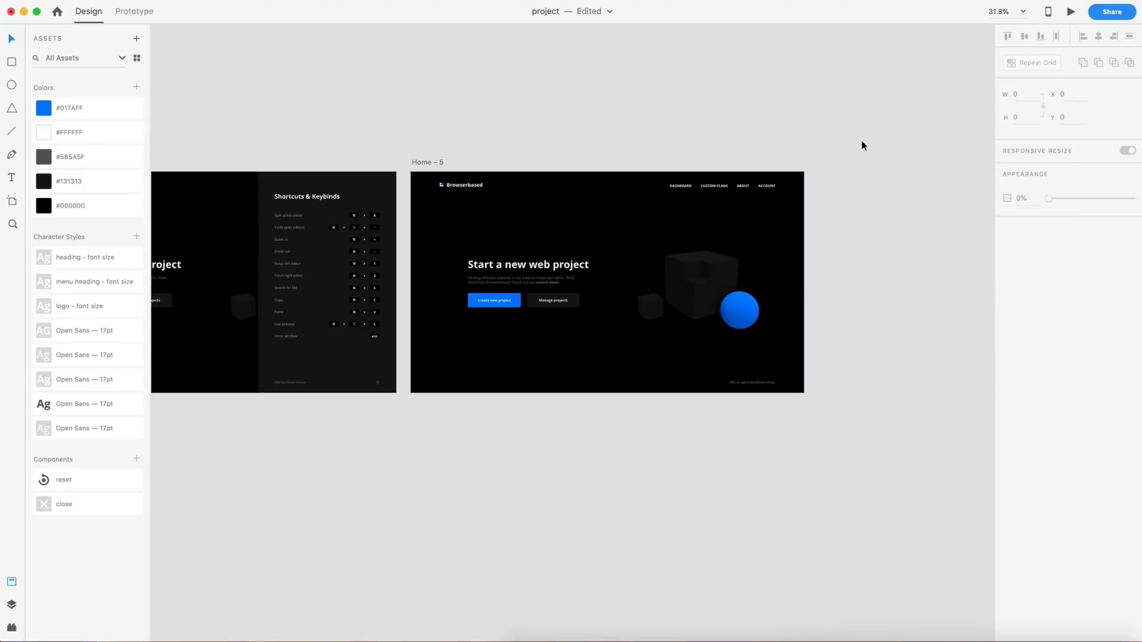
scroll(869, 144, left, 3)
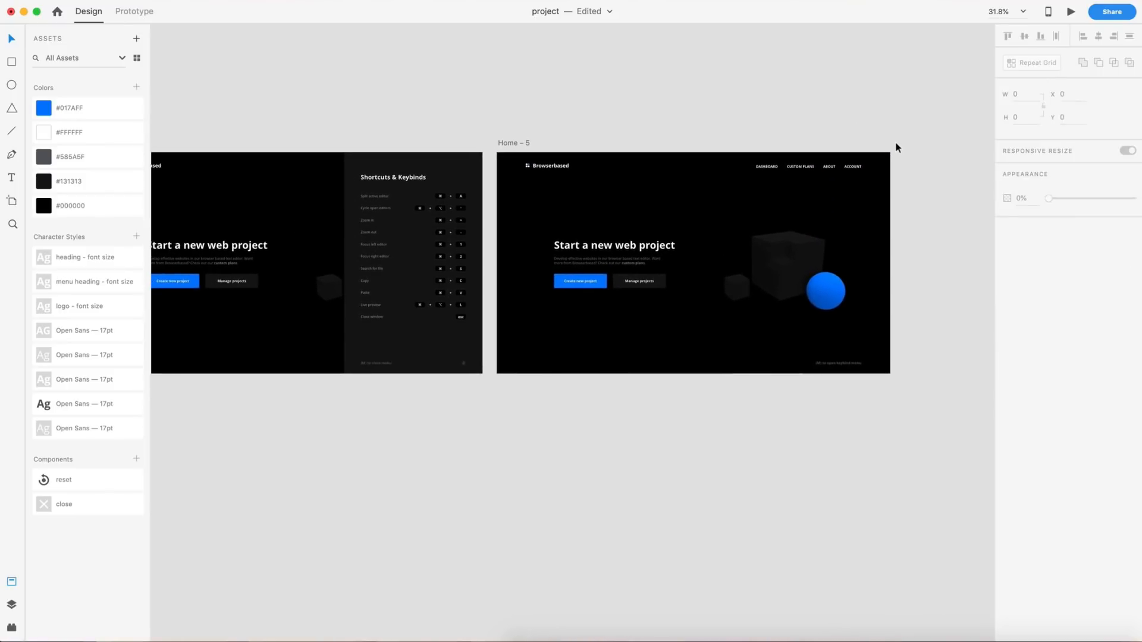
Step: Preview opening the menu with M, changing the Split active editor keybind to Command+A and closing the menu with M, and close the preview
click(1068, 11)
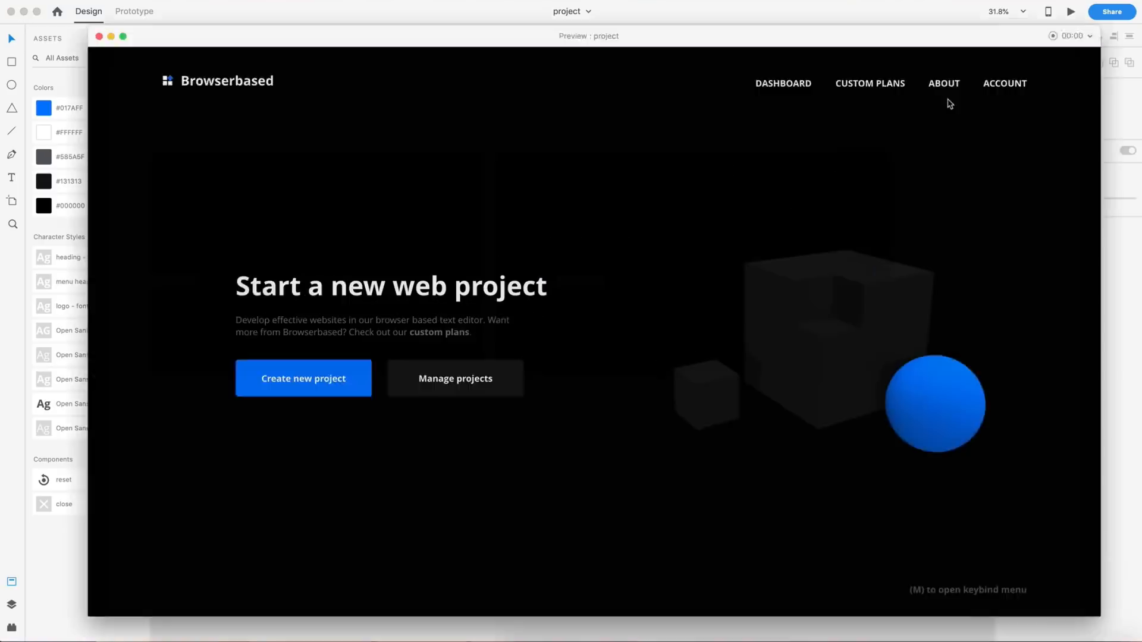
key(m)
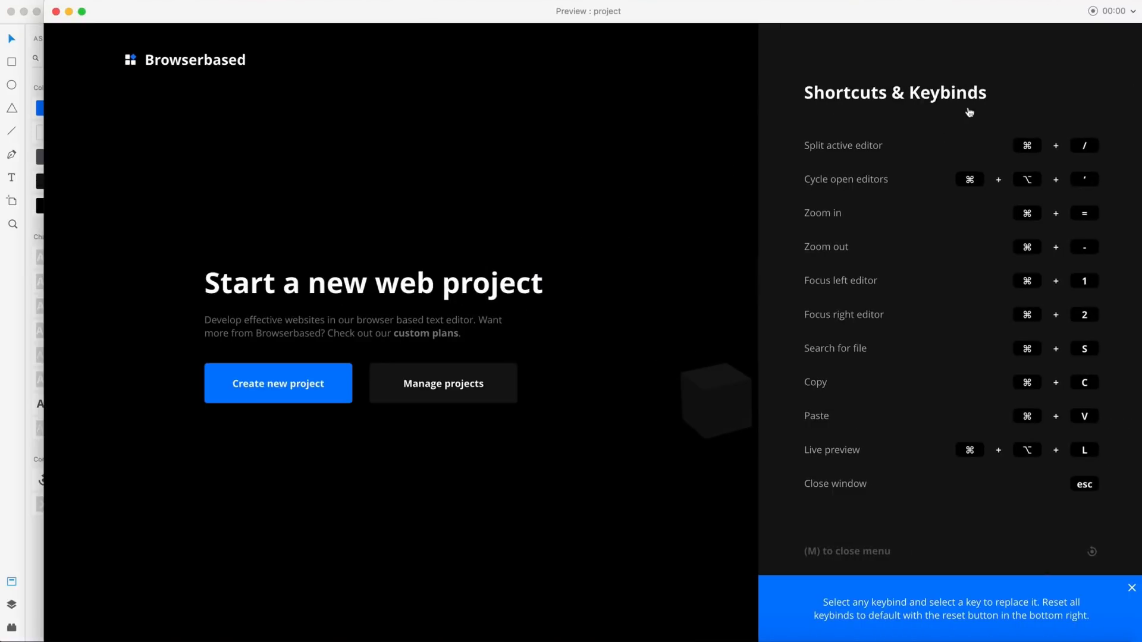
click(1026, 146)
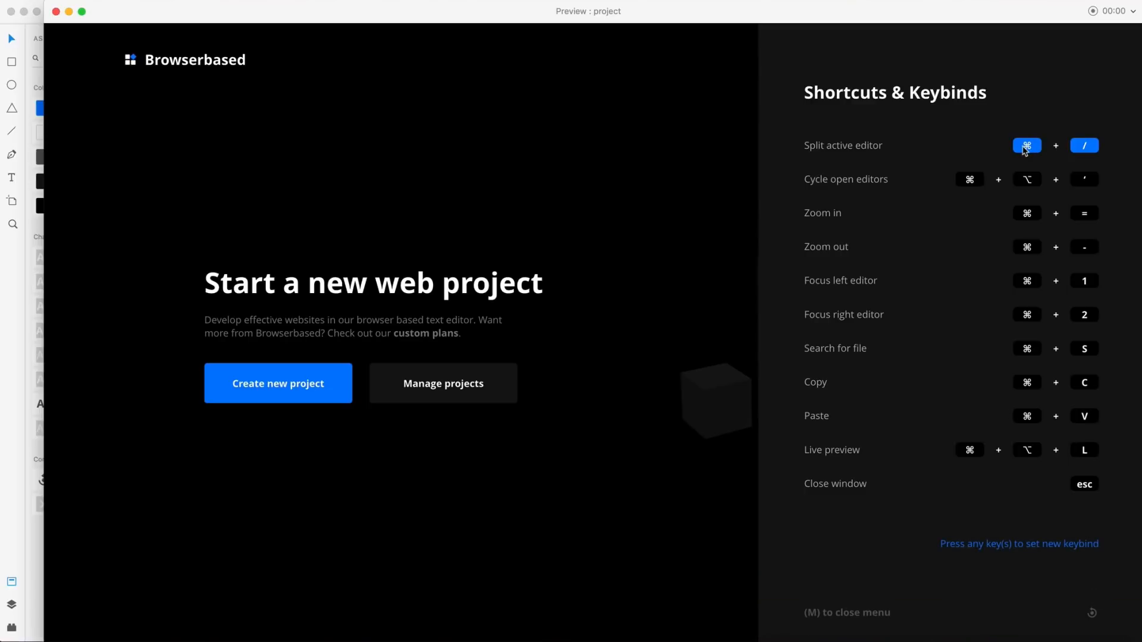
key(super+a)
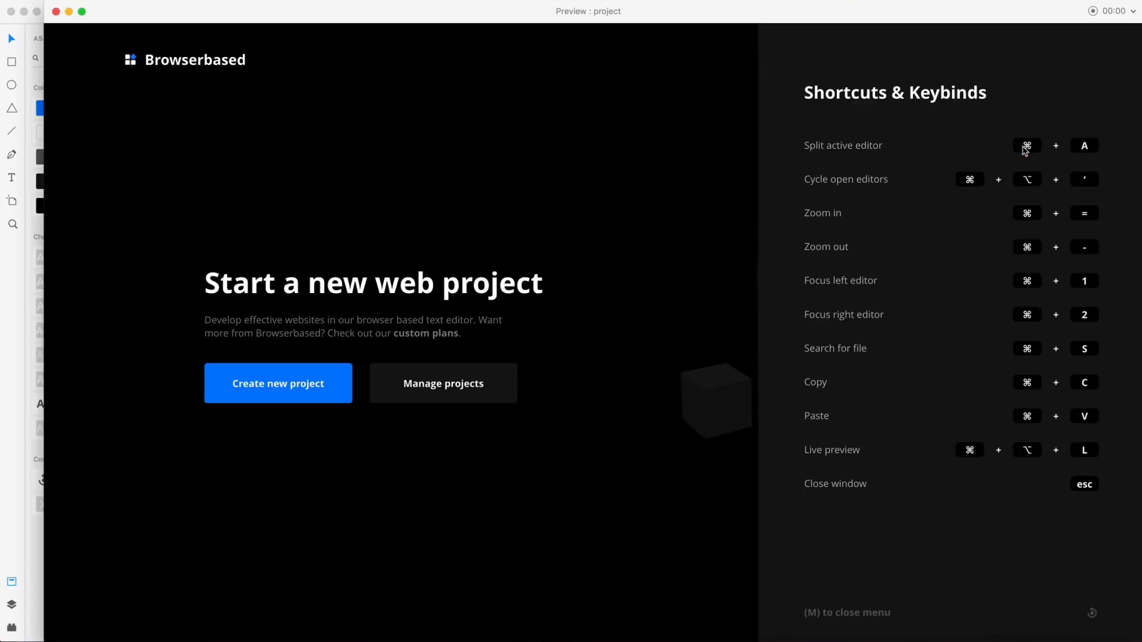
key(m)
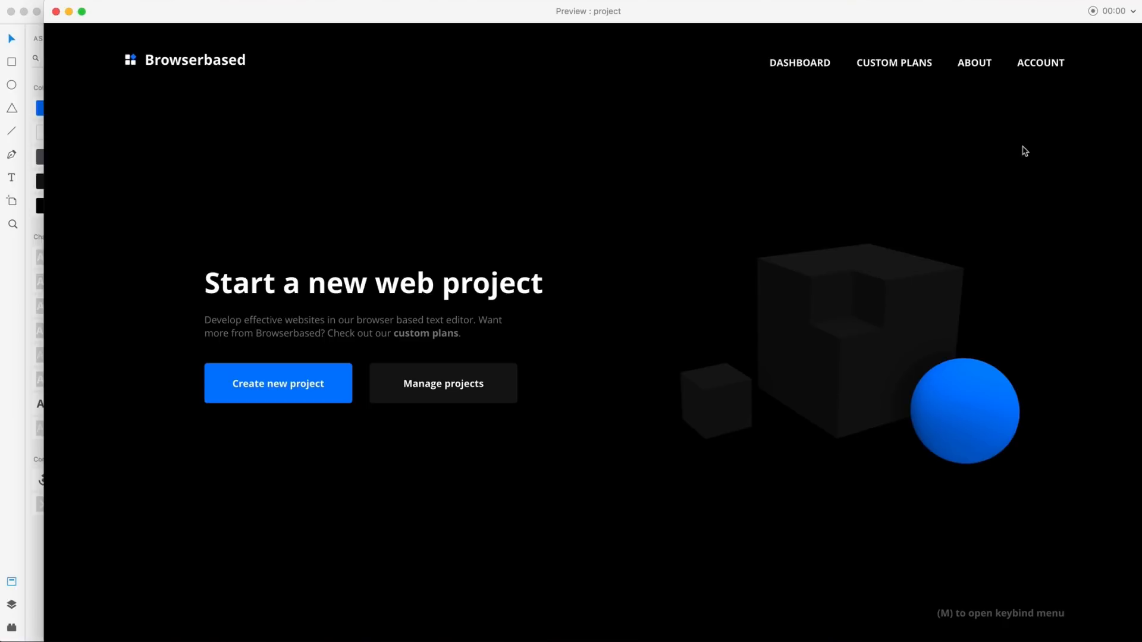
click(56, 12)
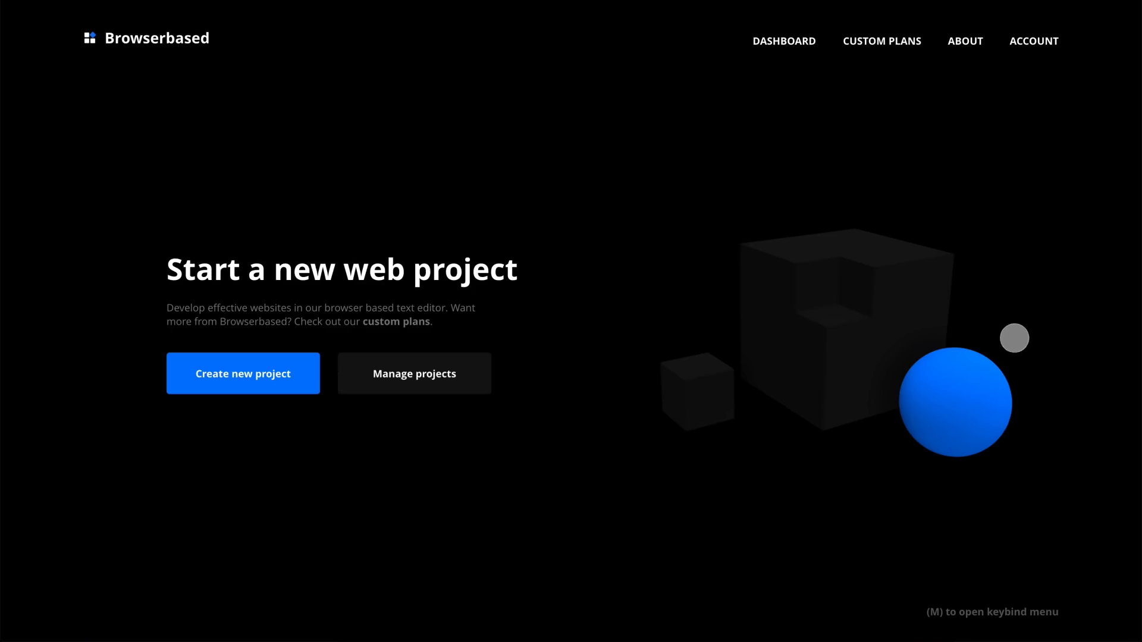
Step: Play the full-screen prototype twice, each time opening the menu, replacing the Split active editor keybind with Command+A and closing the menu
key(m)
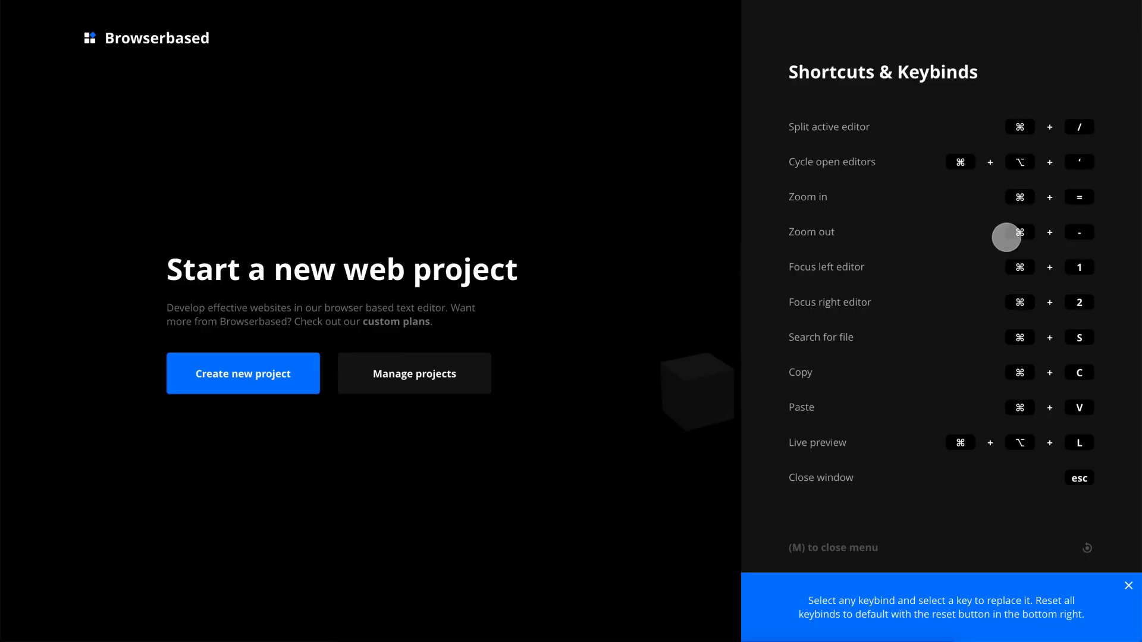
click(1019, 126)
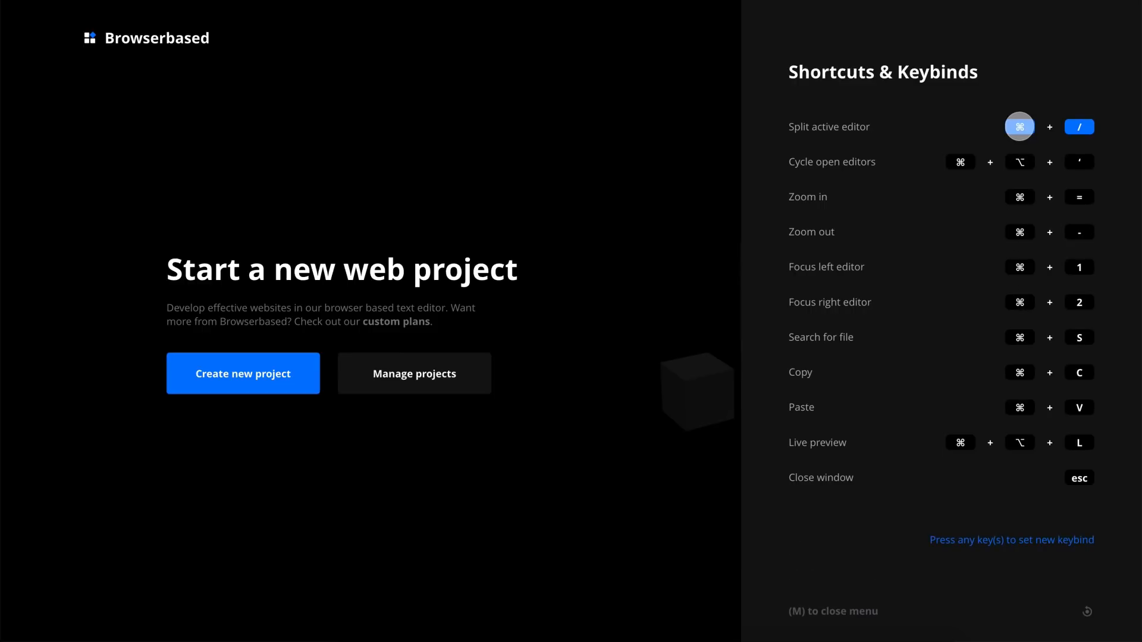
key(super+a)
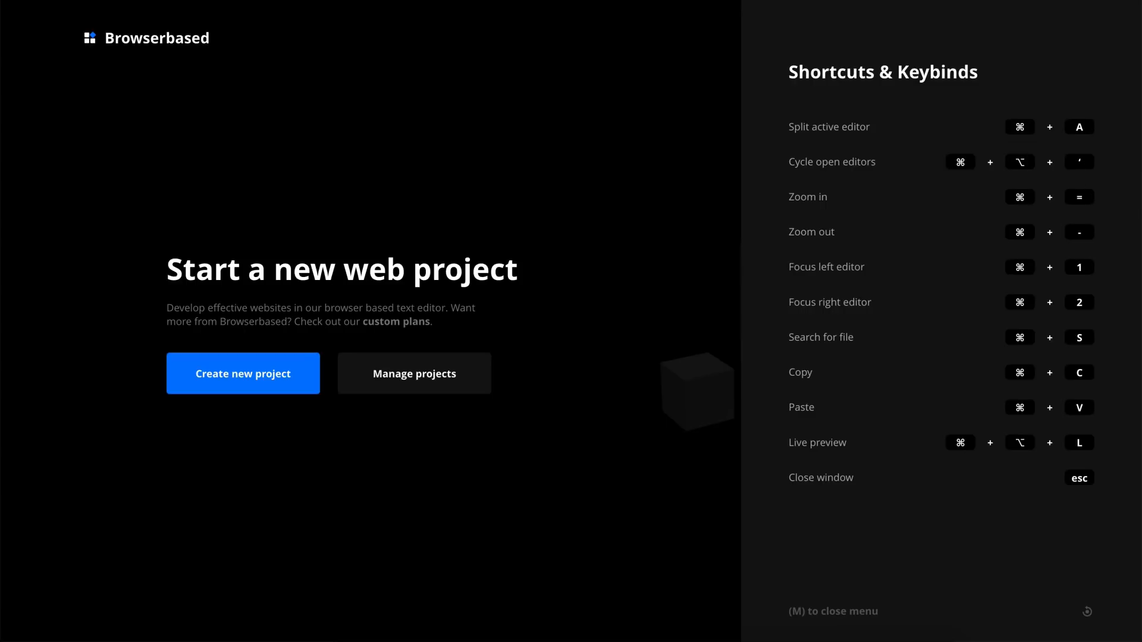
key(m)
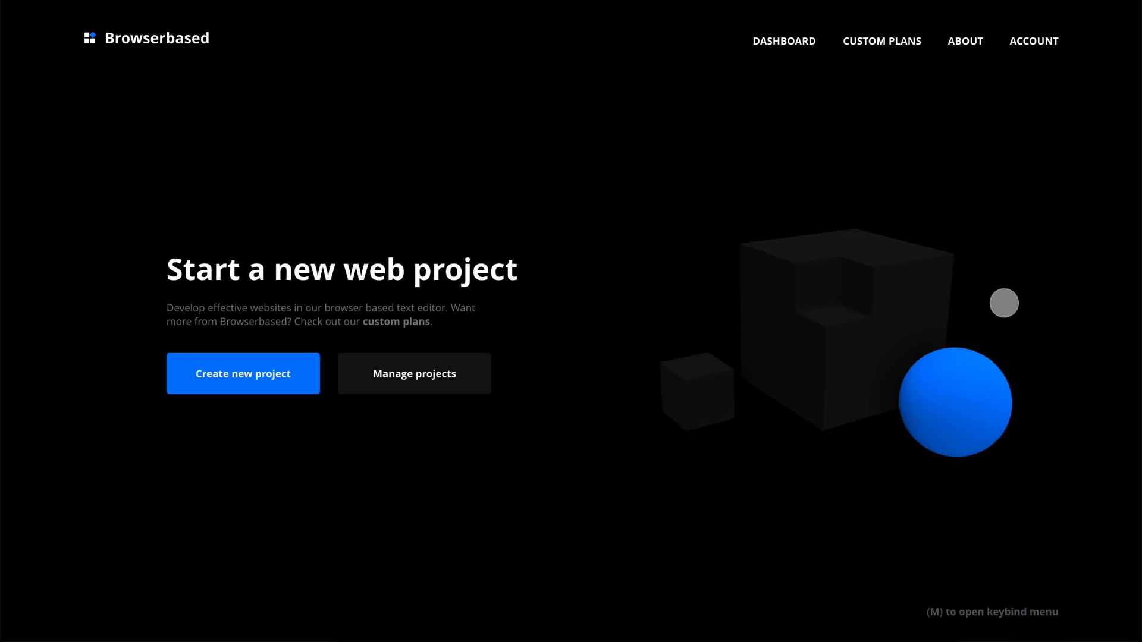
key(m)
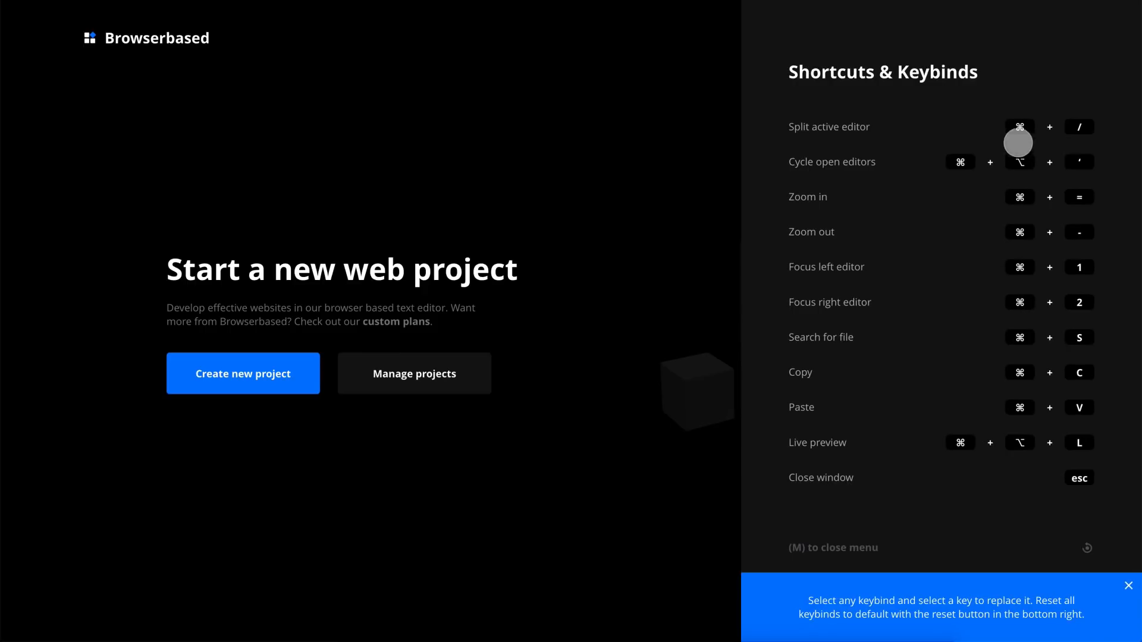
click(1019, 126)
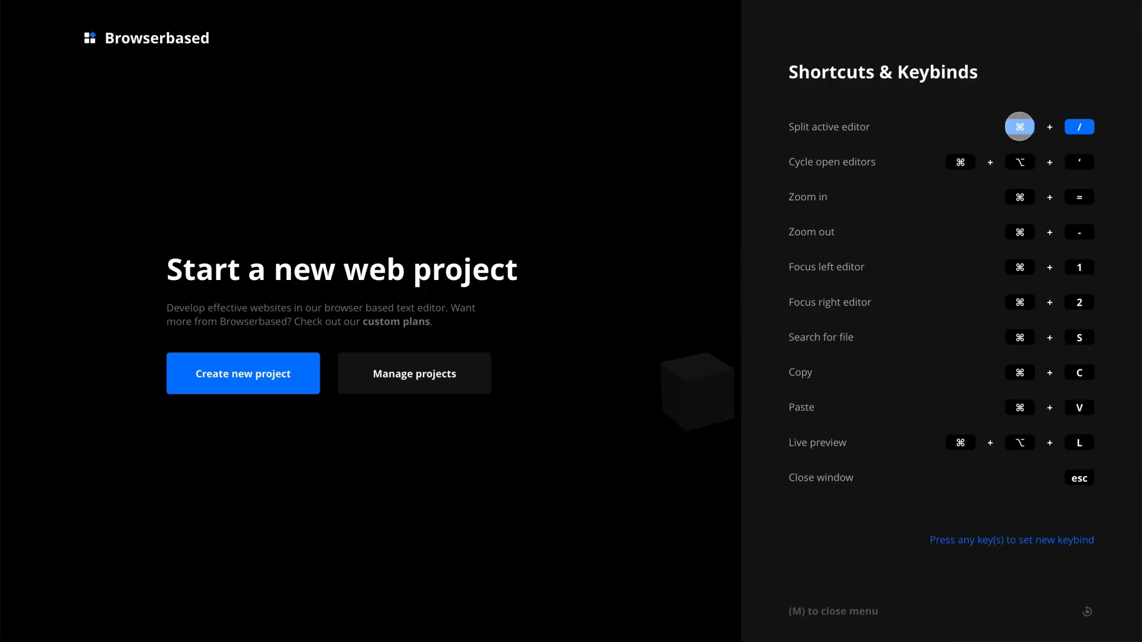
key(super+a)
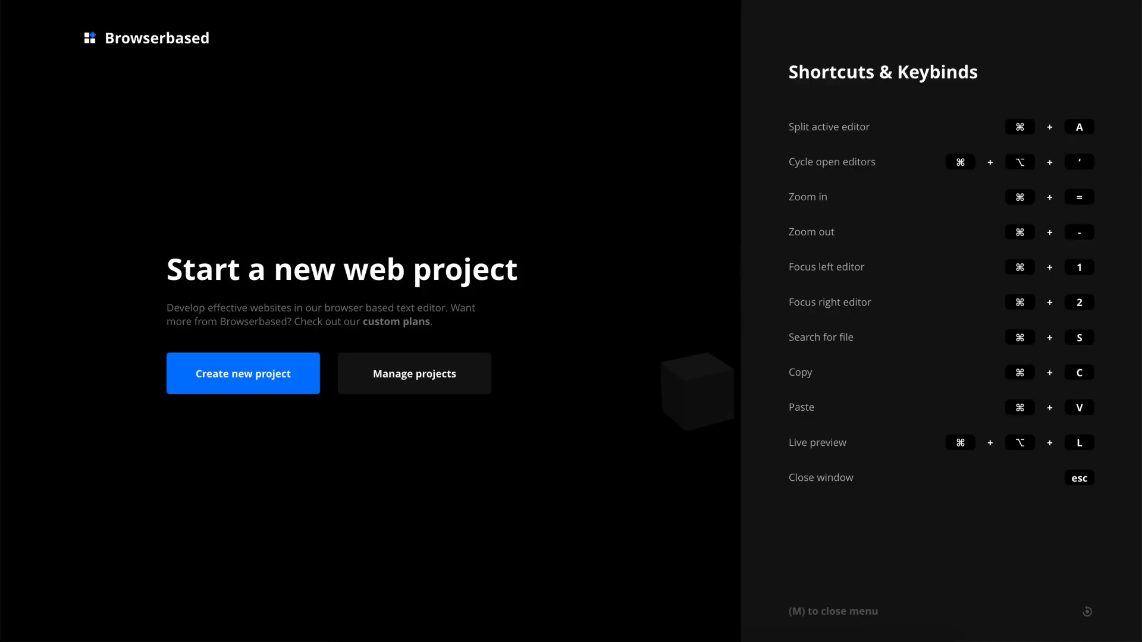
key(m)
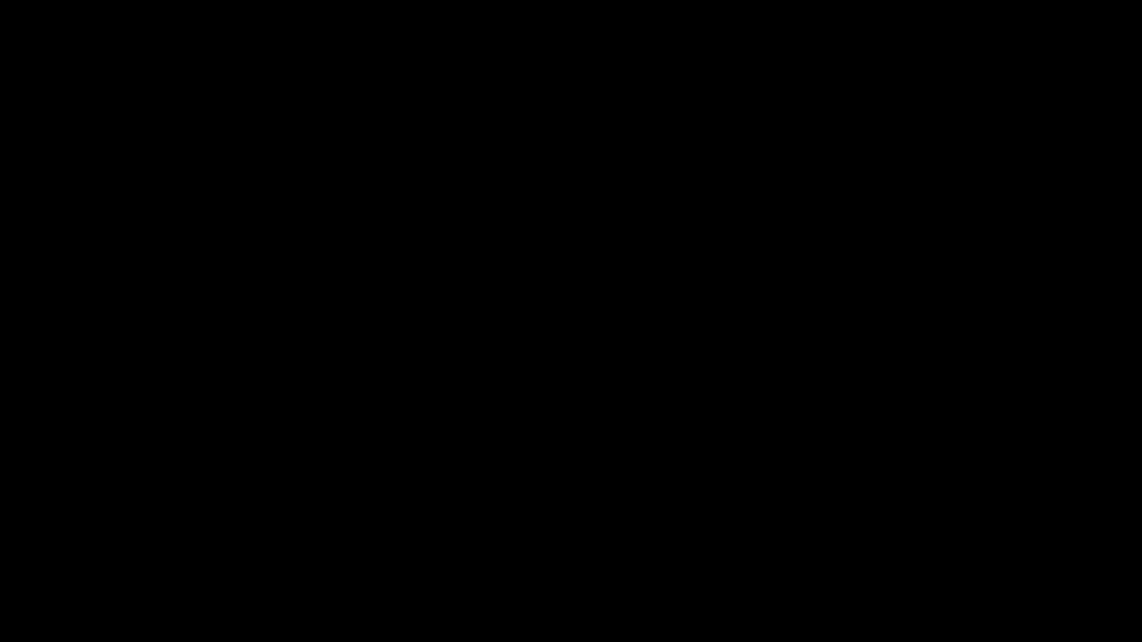